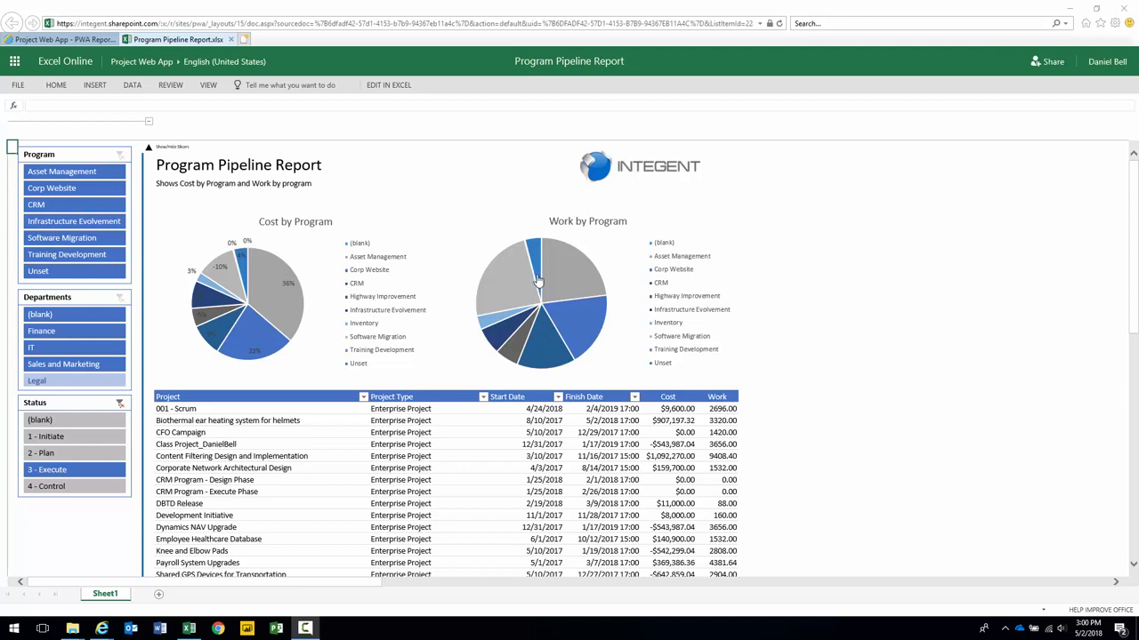
Step: Review the Program Pipeline Report's charts and project table, and open the report workbook in desktop Excel
scroll(546, 281, down, 3)
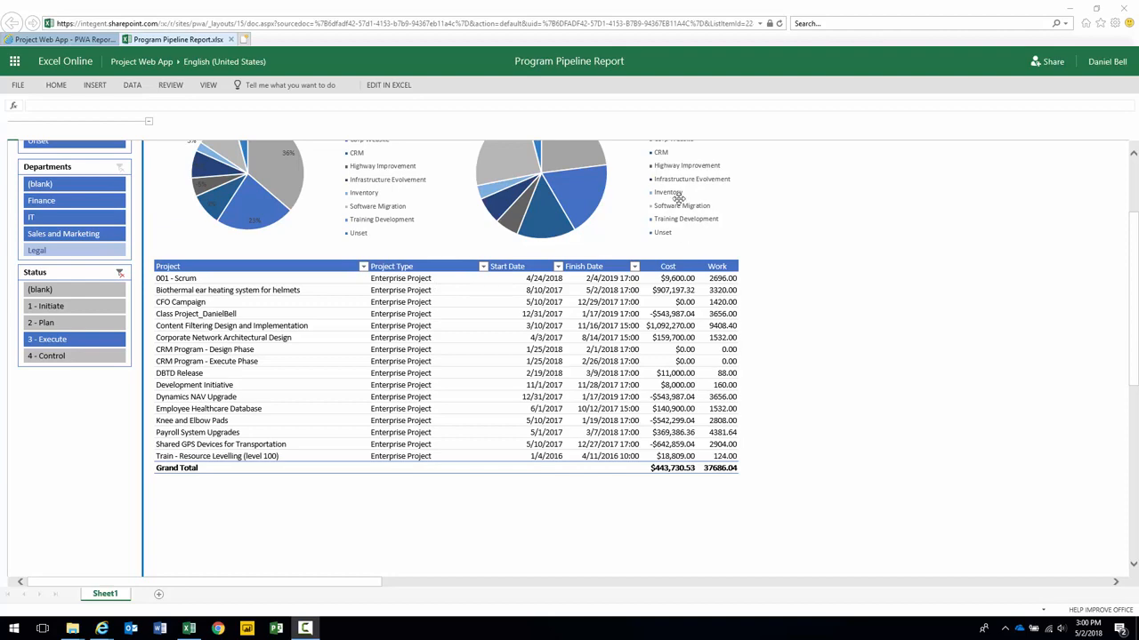
scroll(647, 219, up, 3)
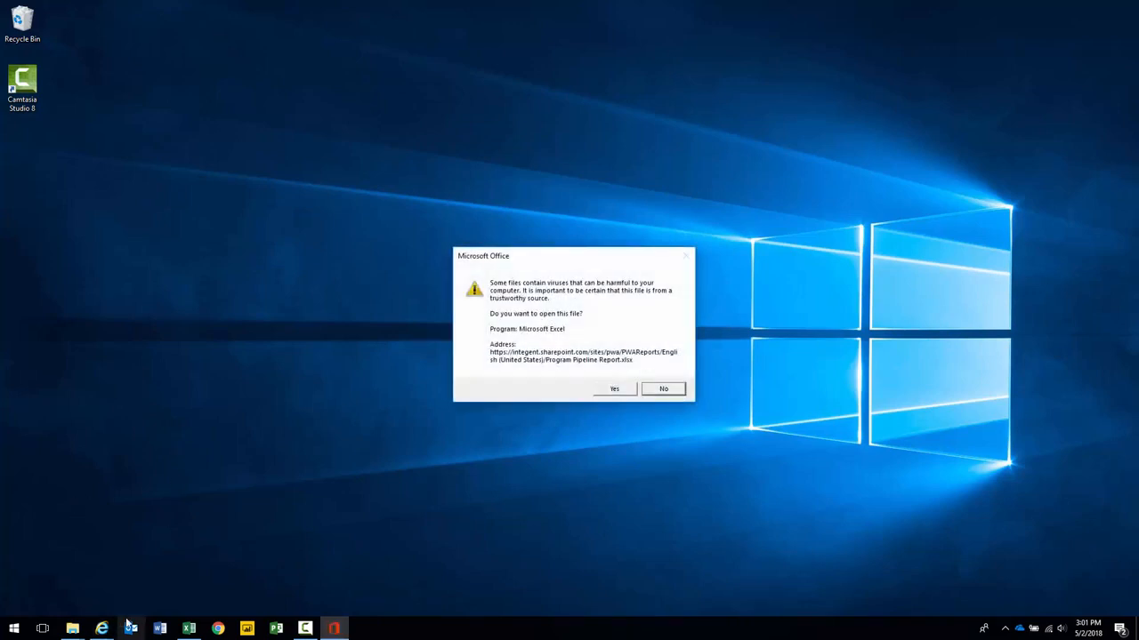
click(616, 389)
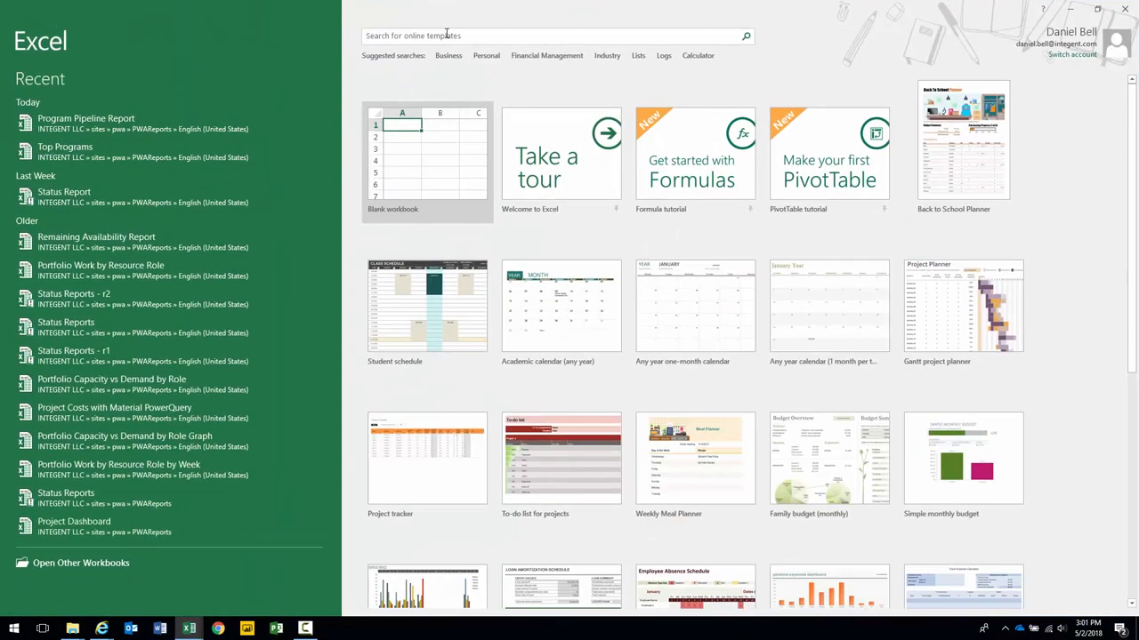
Step: Create a new blank Excel workbook
key(Return)
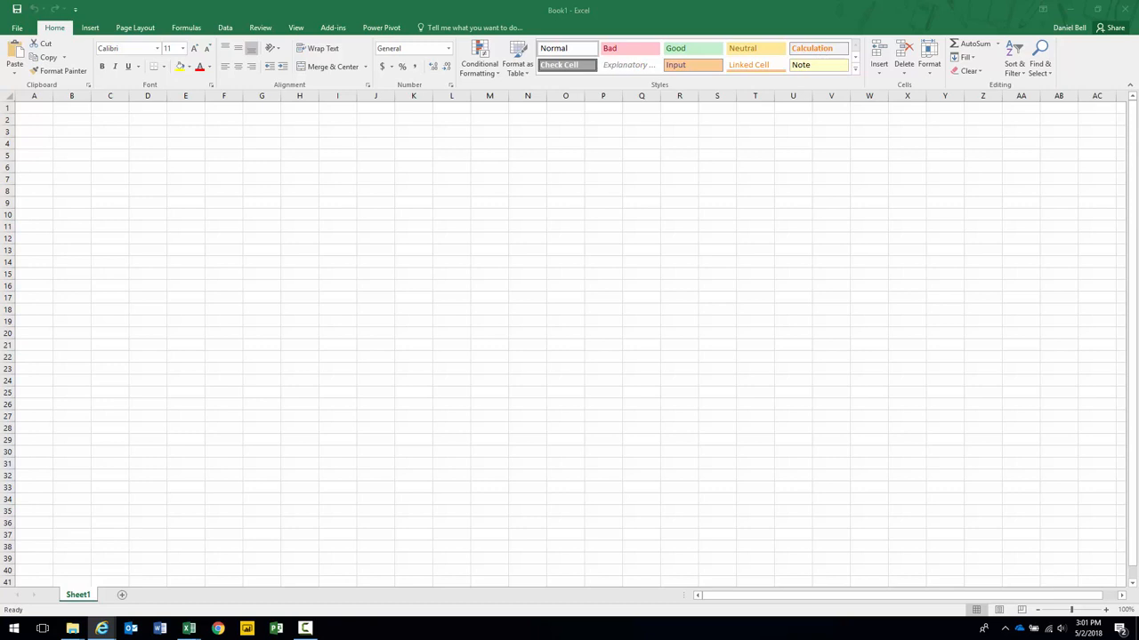
click(113, 8)
click(225, 28)
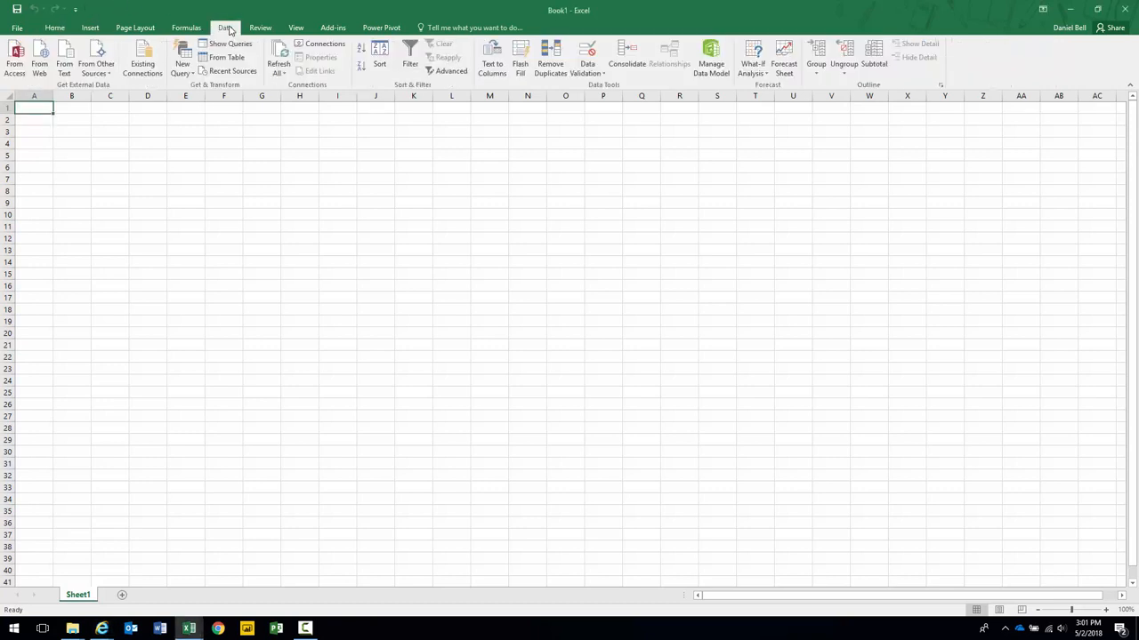
click(98, 64)
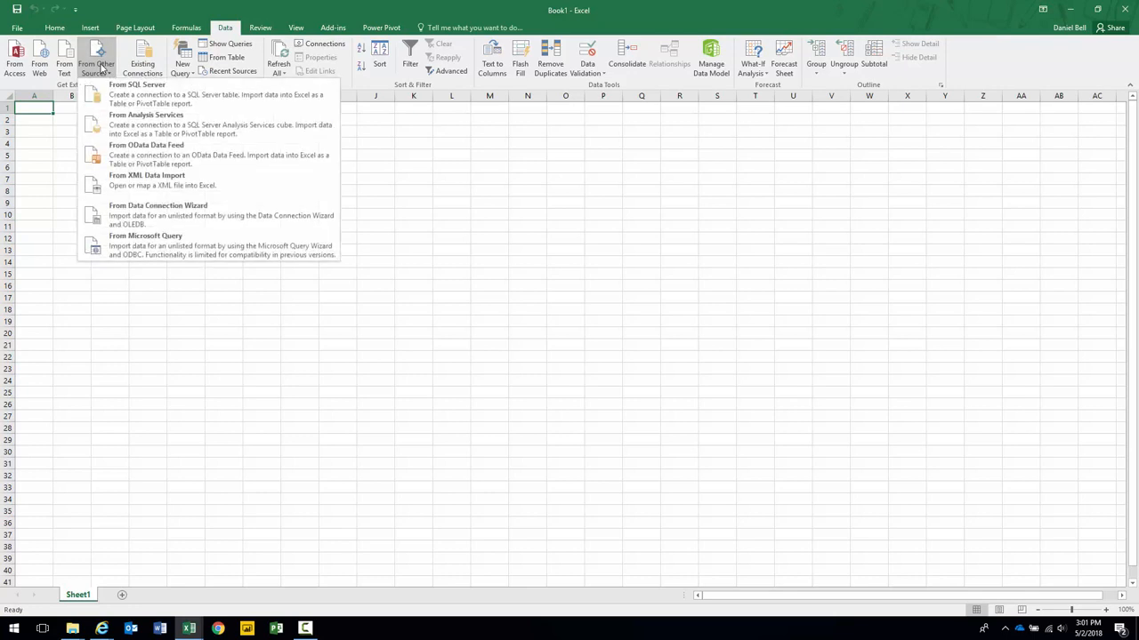
key(Escape)
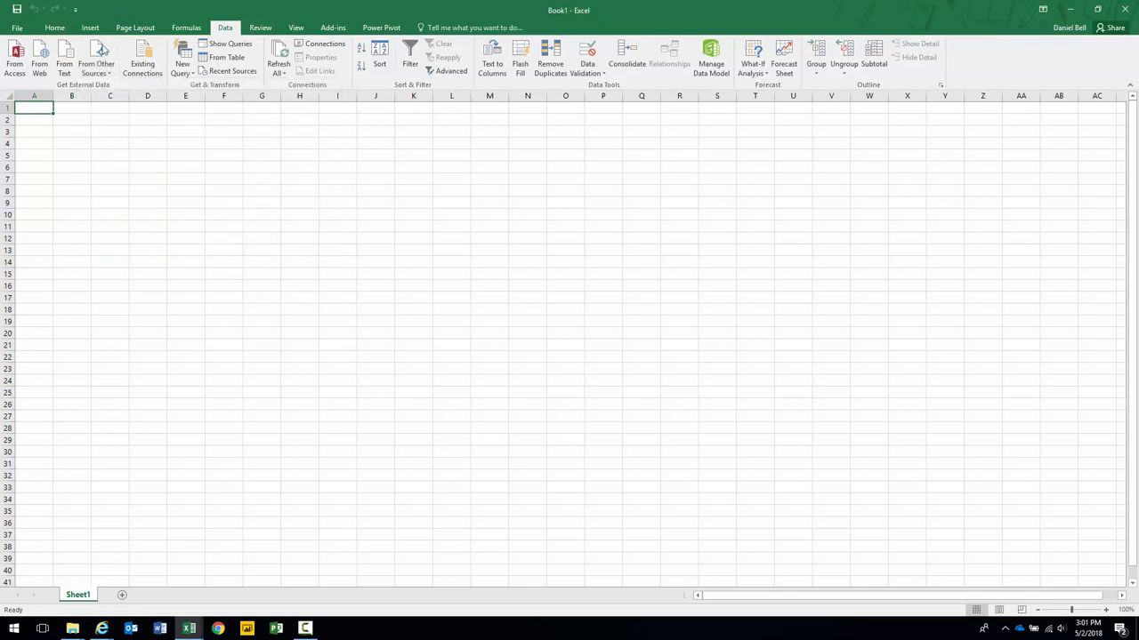
click(92, 72)
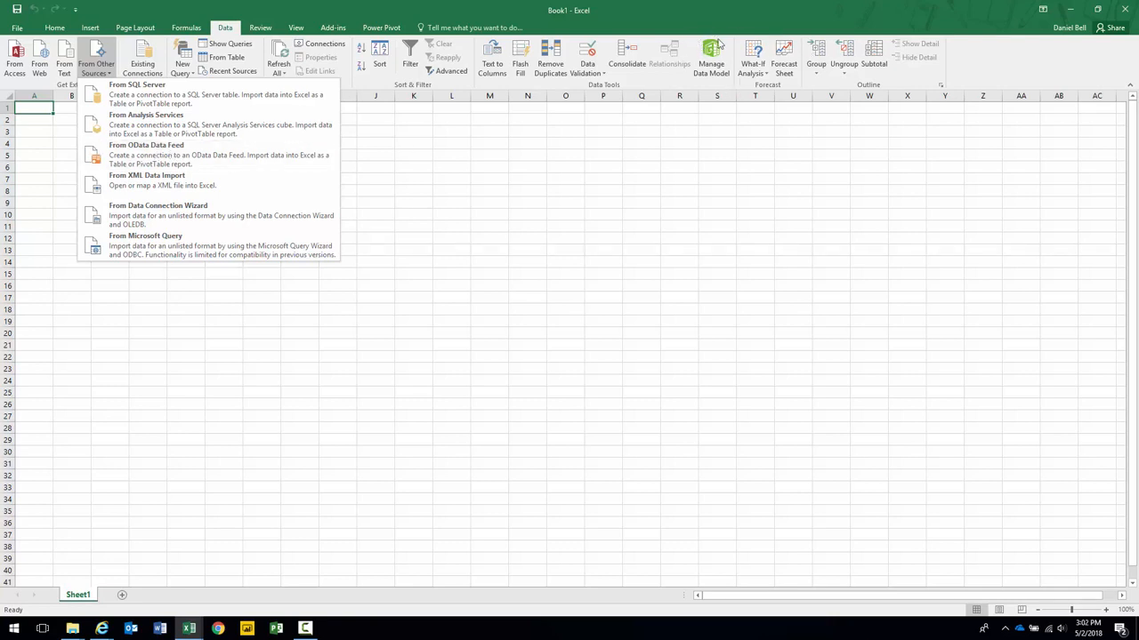
click(156, 155)
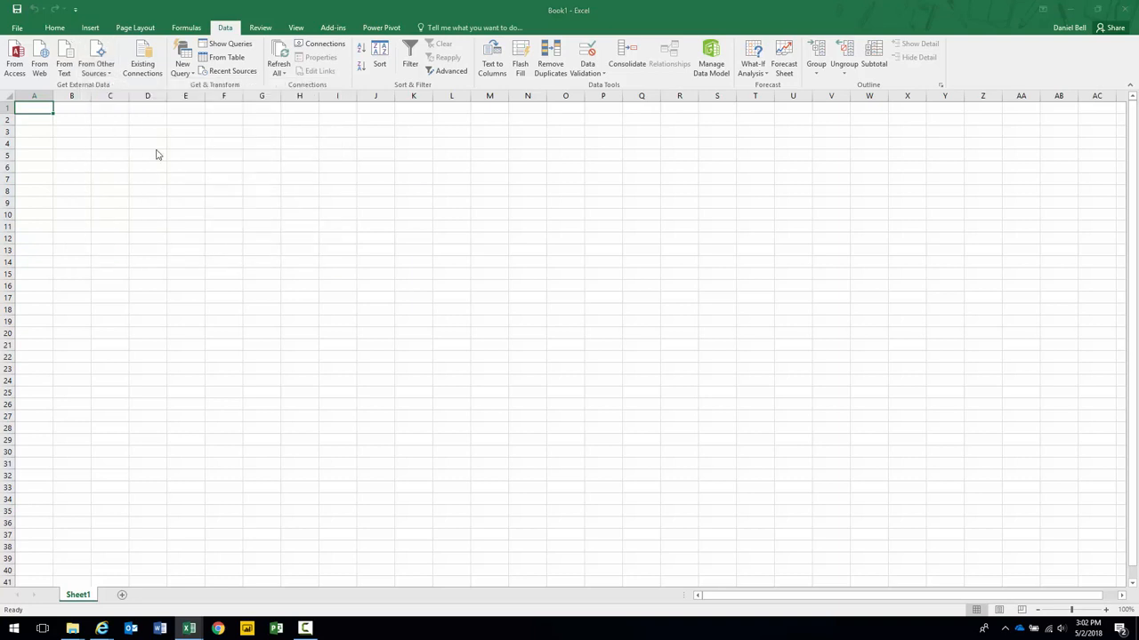
drag(572, 200, 527, 181)
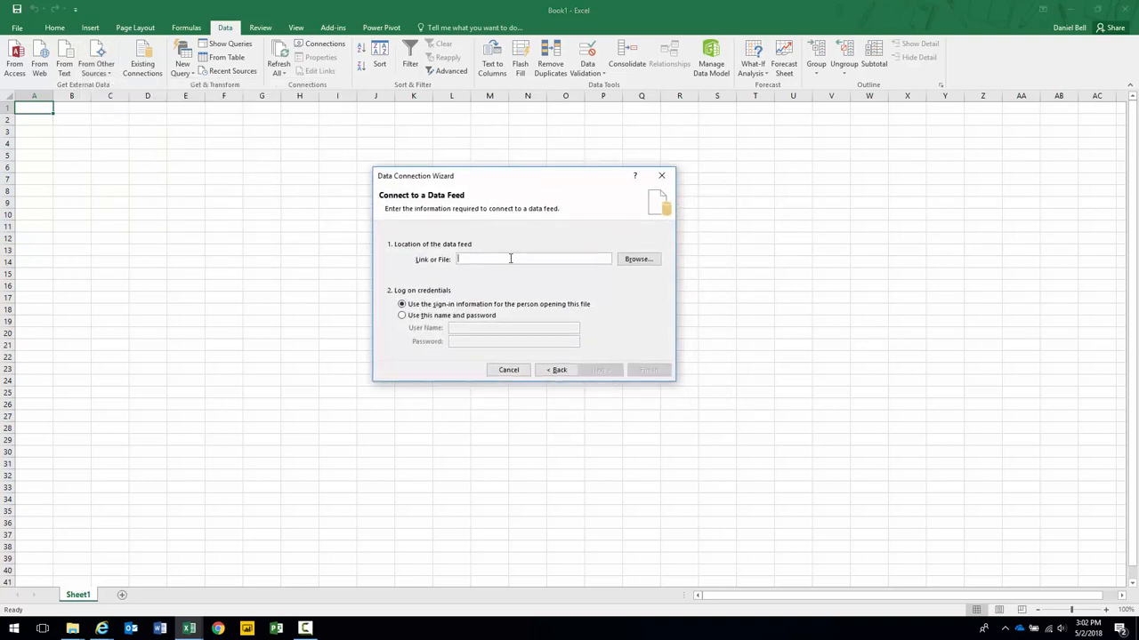
text(https://integent.sharepoint.com/sites/pwa/)
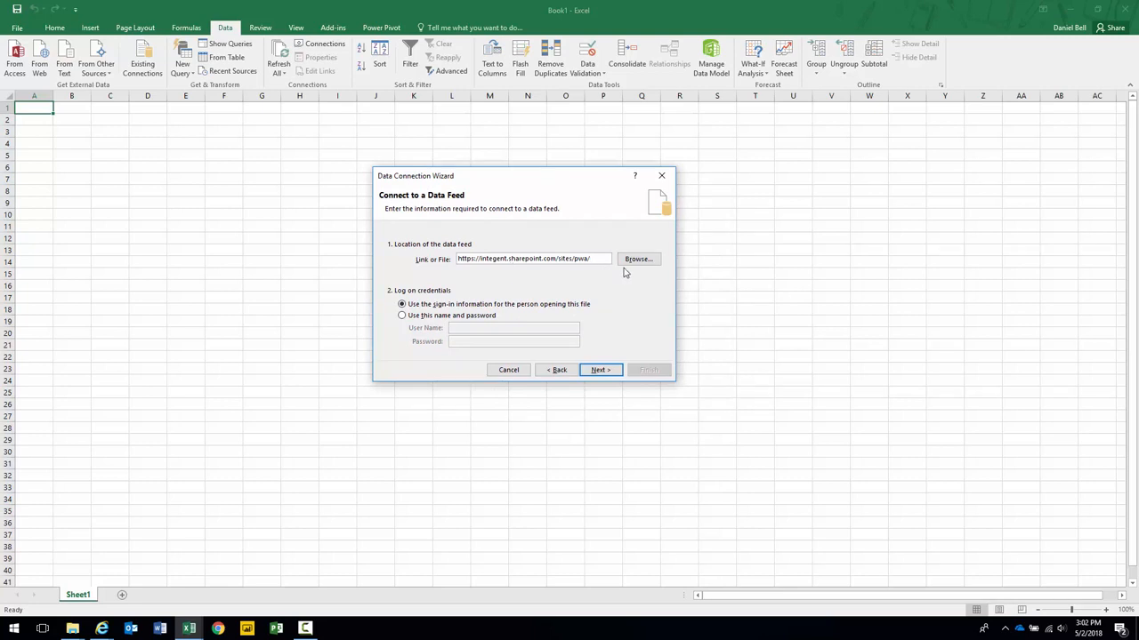
text(_api/projectdata)
key(Return)
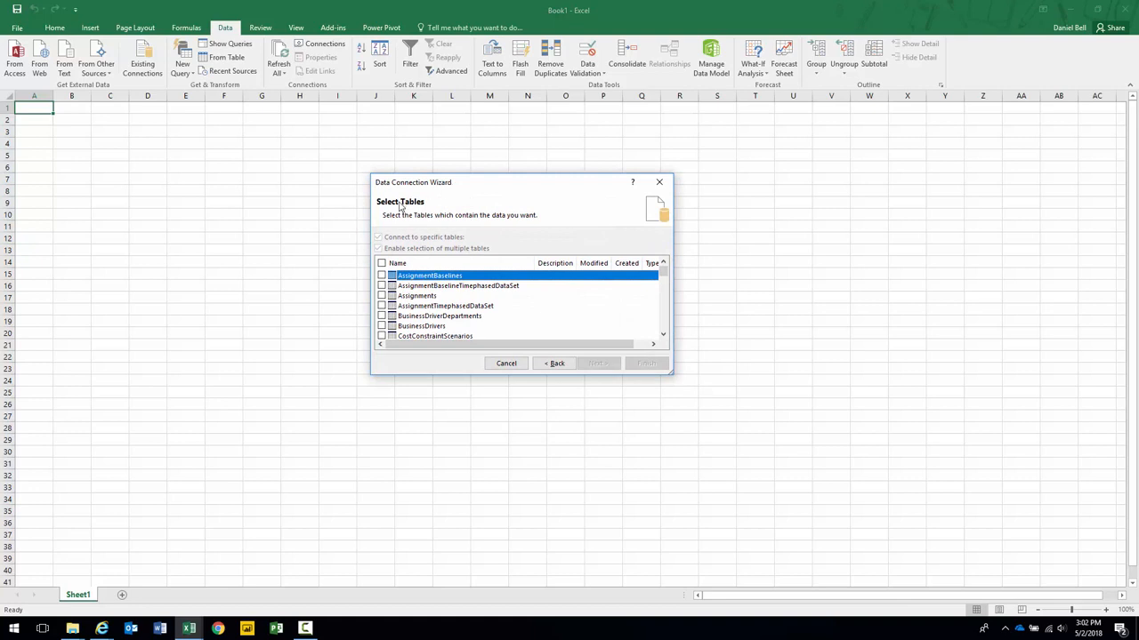
Step: Select only the Projects table from the data feed and continue to the connection file settings
scroll(667, 327, down, 7)
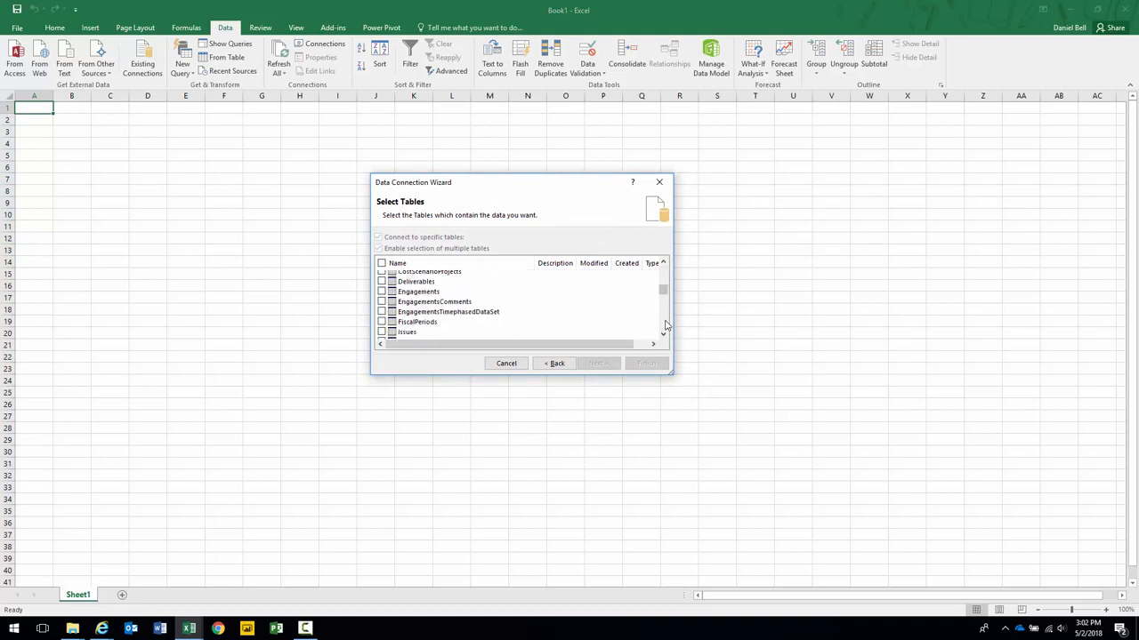
scroll(490, 310, down, 2)
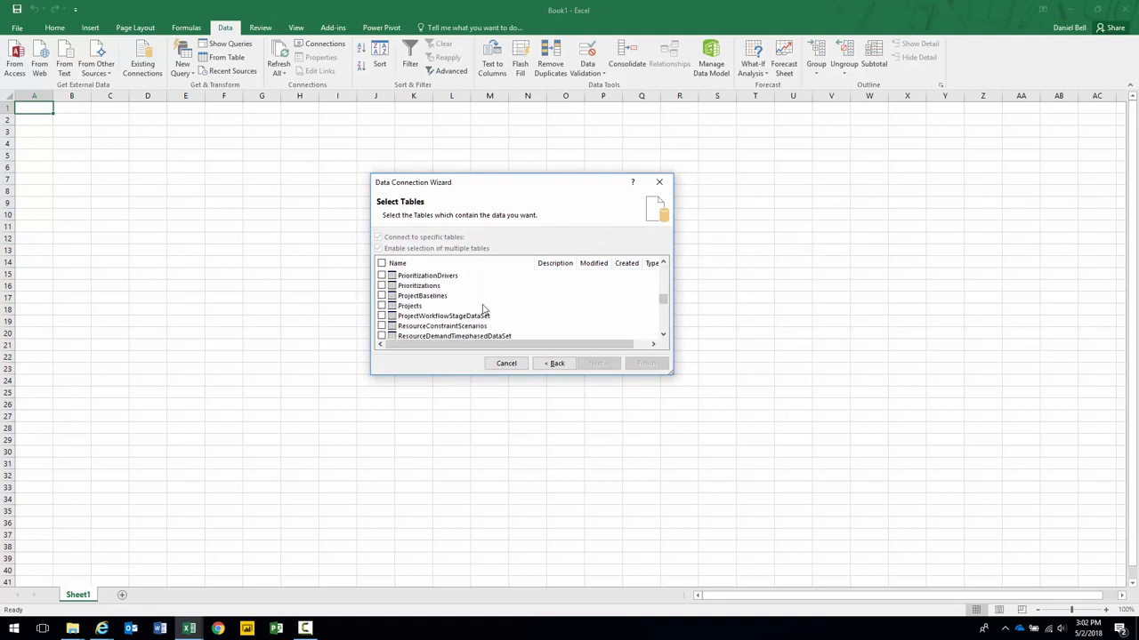
click(382, 306)
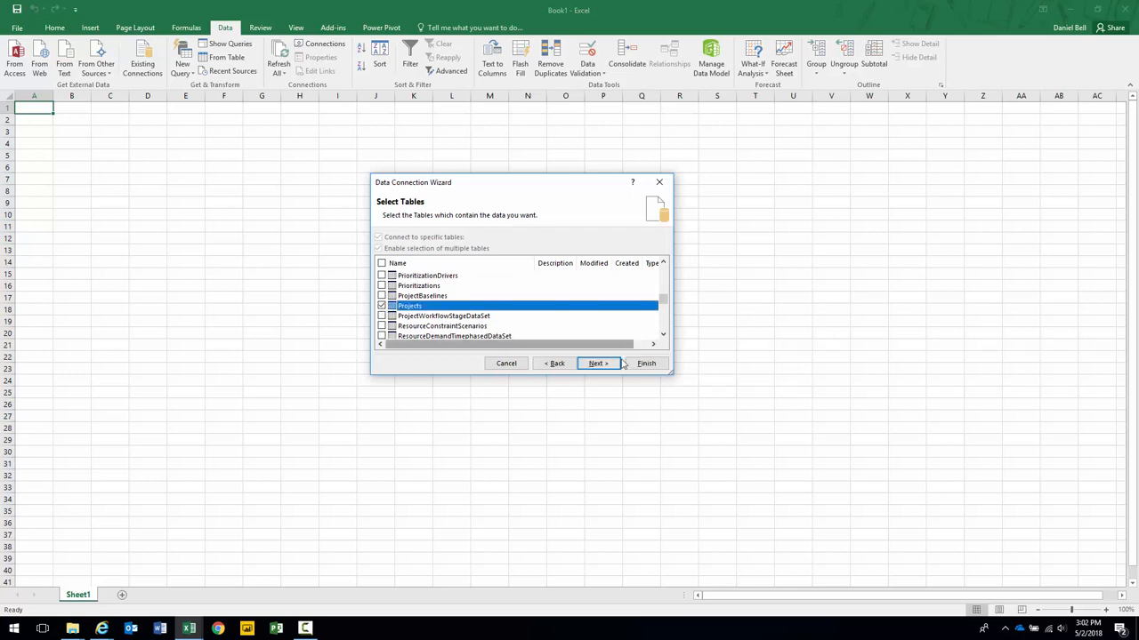
click(596, 364)
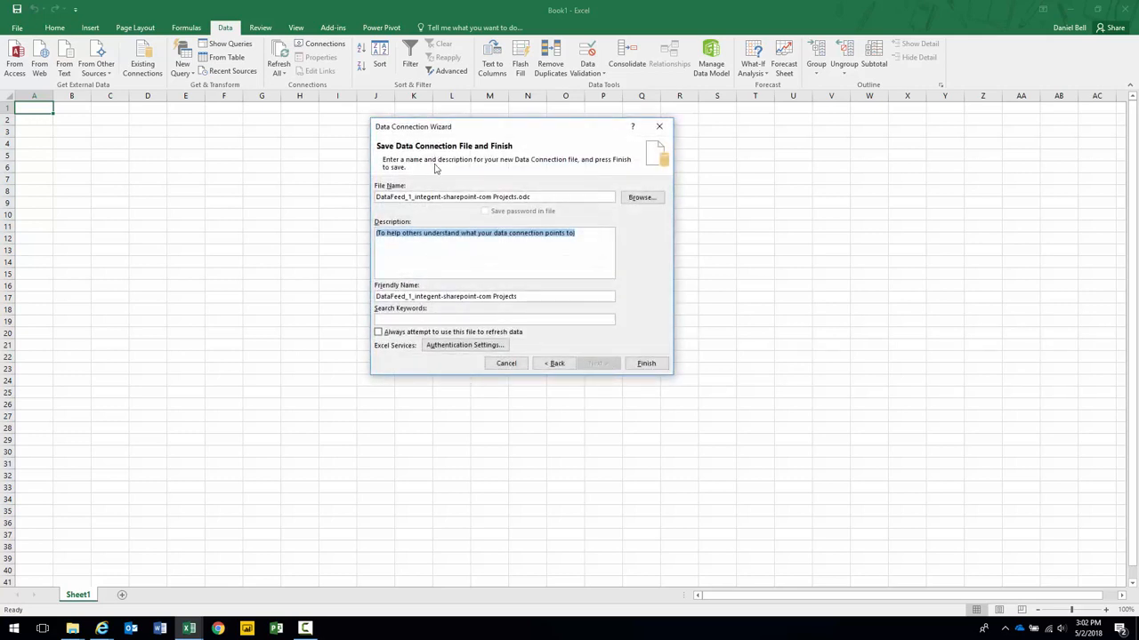
Step: Save the data connection file over the existing one and import the data as Only Create Connection
click(649, 362)
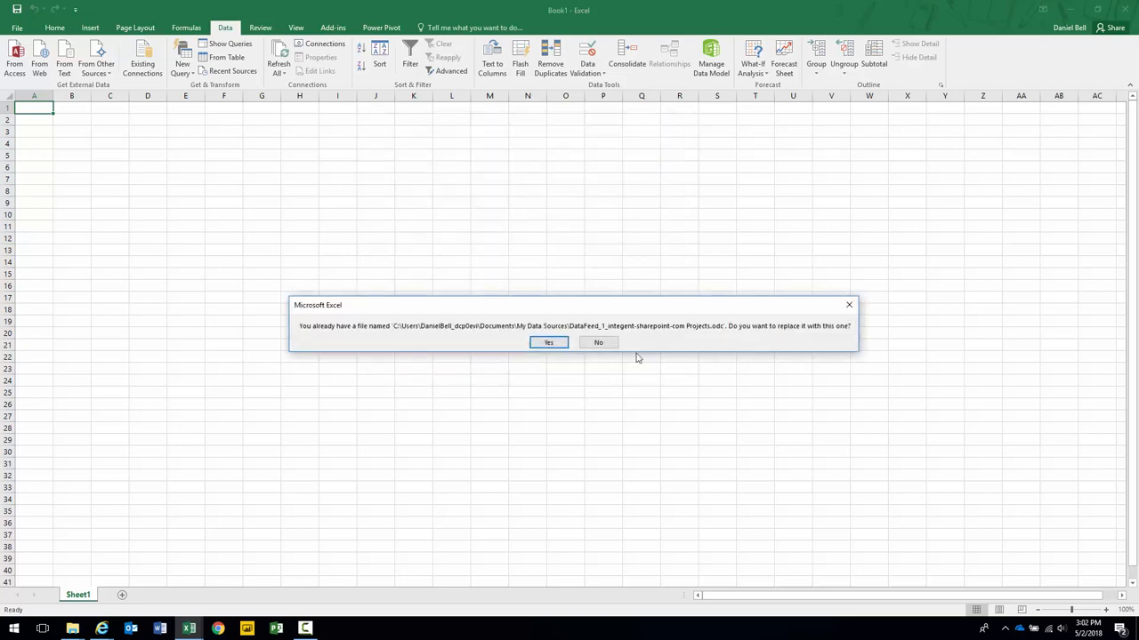
click(547, 342)
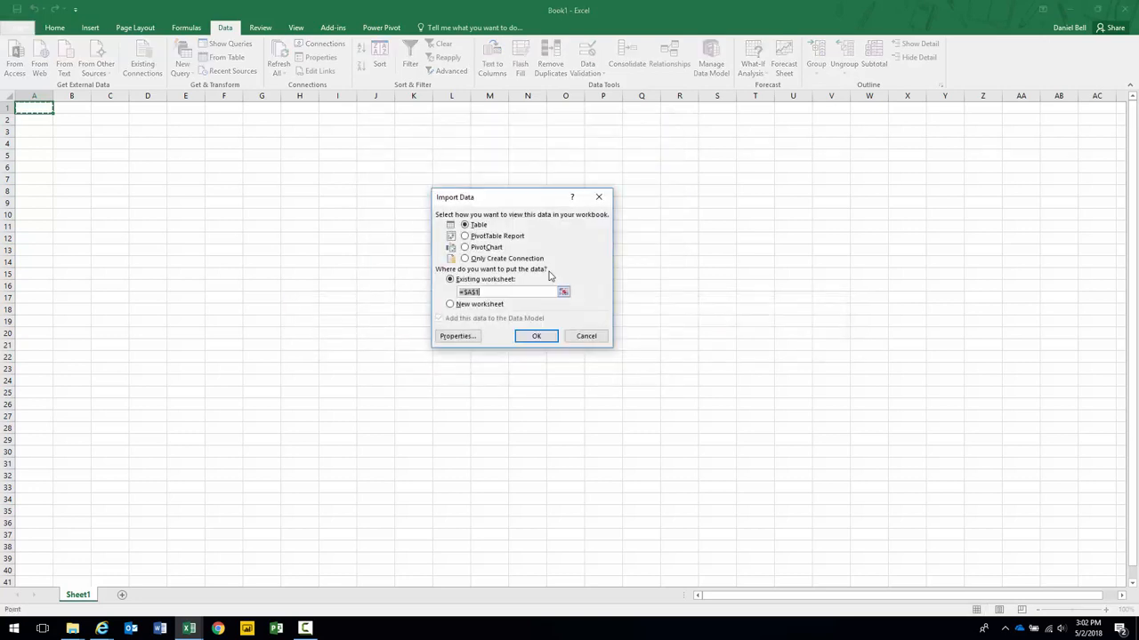
click(465, 258)
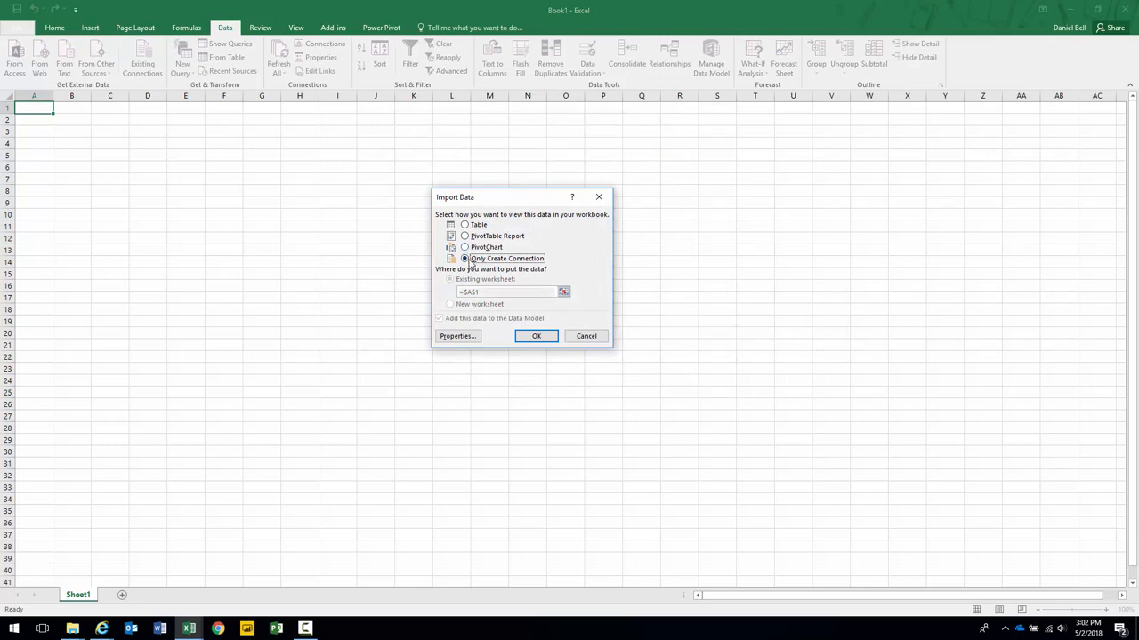
click(536, 337)
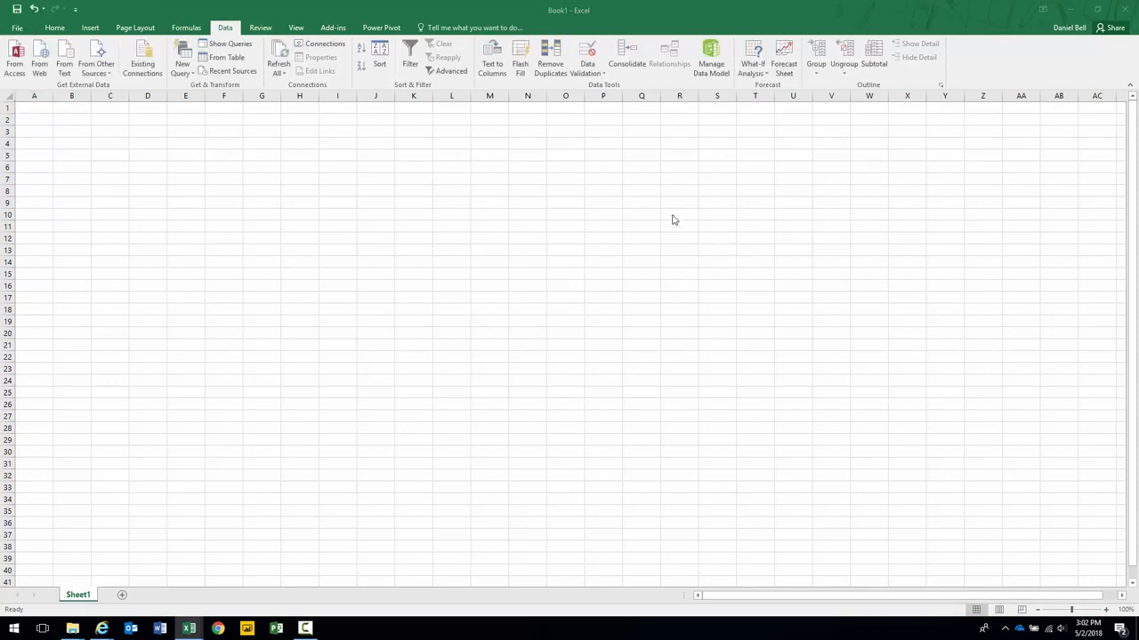
Step: Open the Program Pipeline Report workbook's data model and display it in Diagram View
click(711, 54)
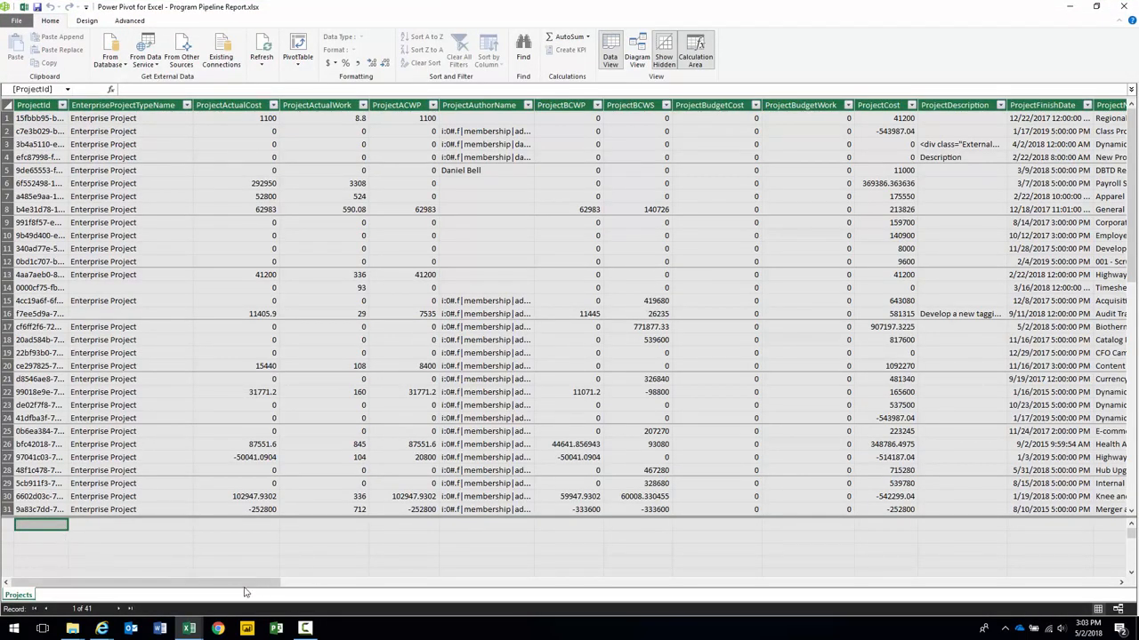
mouse_move(247, 587)
mouse_down()
mouse_move(1087, 592)
mouse_move(240, 594)
mouse_up()
click(637, 48)
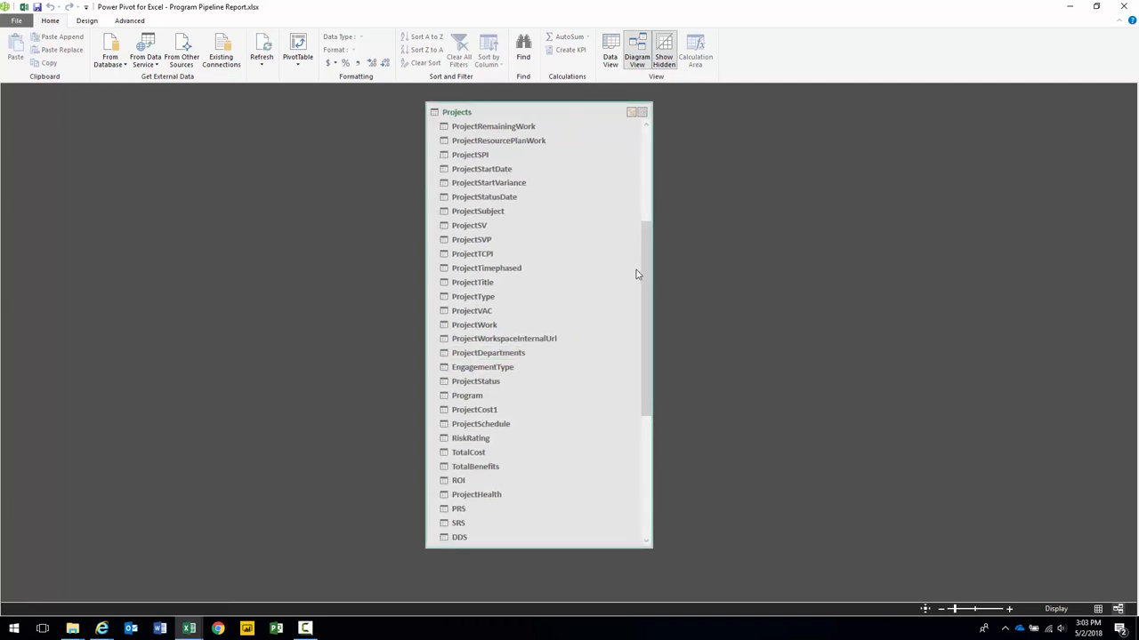
Step: Examine which fields the report's Projects table keeps, including ProjectId, ProjectAuthorName and ProjectCost, and close the data model
scroll(649, 280, up, 1)
drag(649, 281, 648, 184)
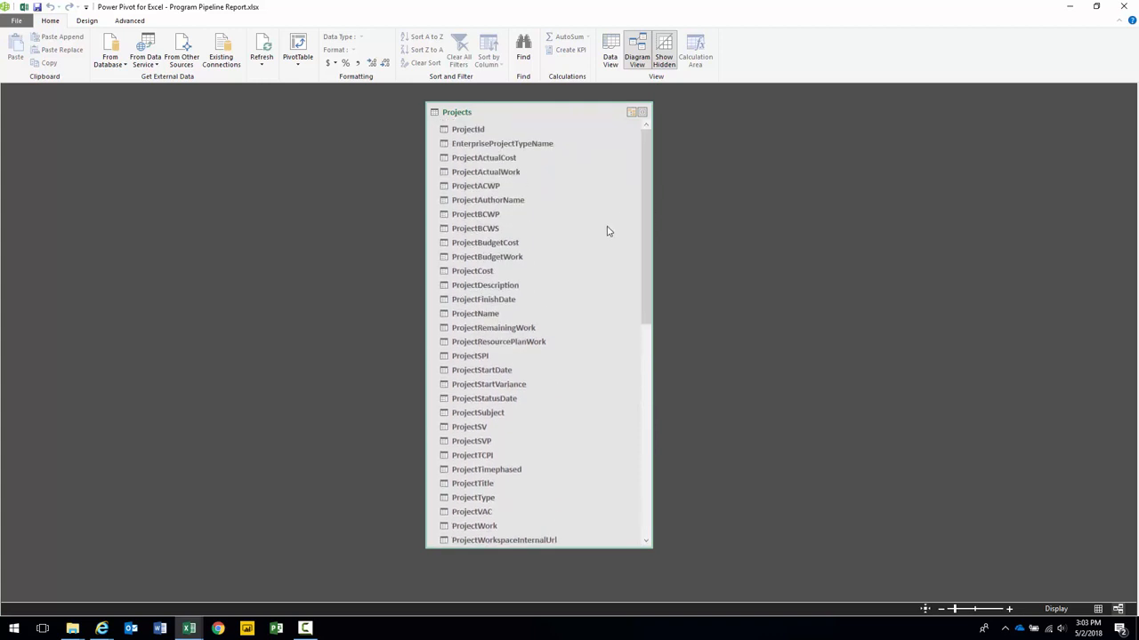
click(469, 131)
ctrl+click(470, 198)
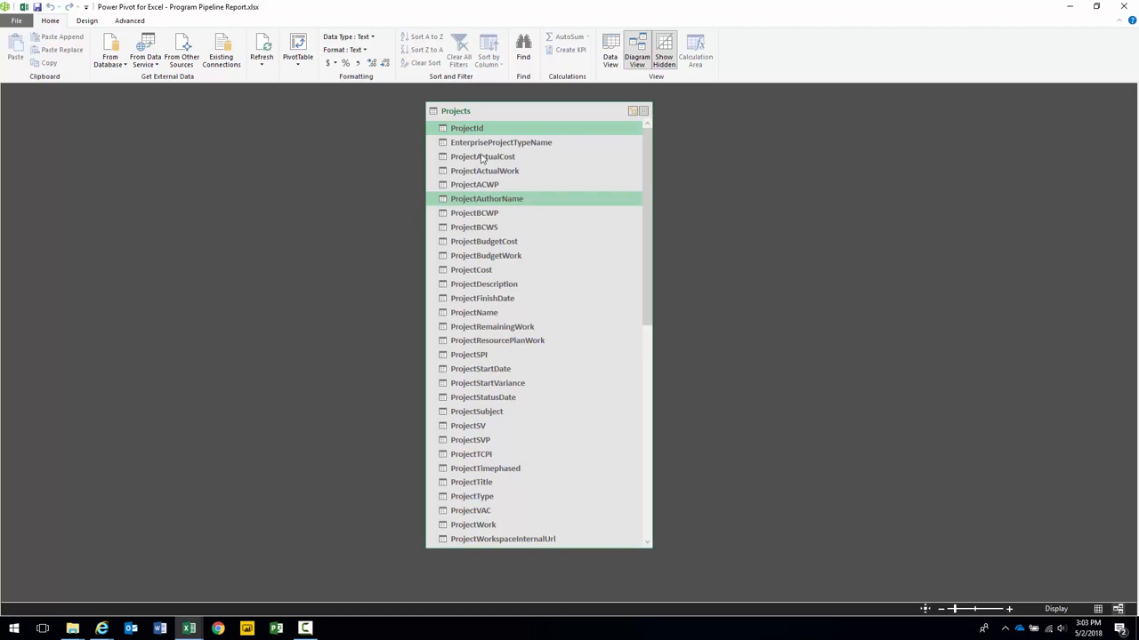
click(481, 269)
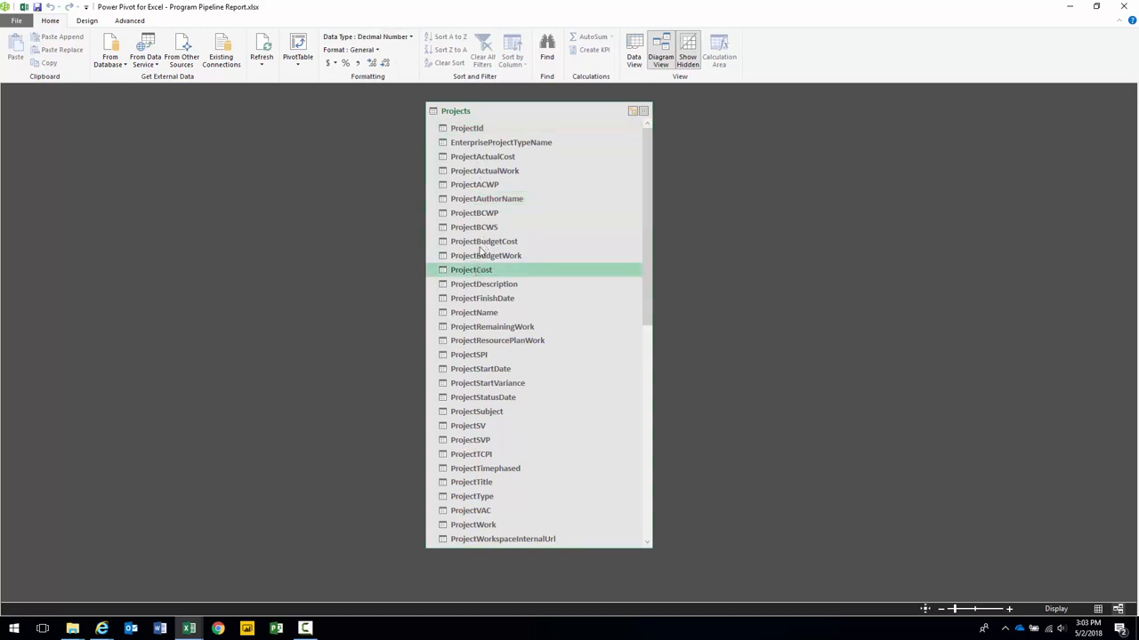
scroll(478, 316, down, 4)
scroll(478, 316, up, 4)
scroll(479, 316, down, 1)
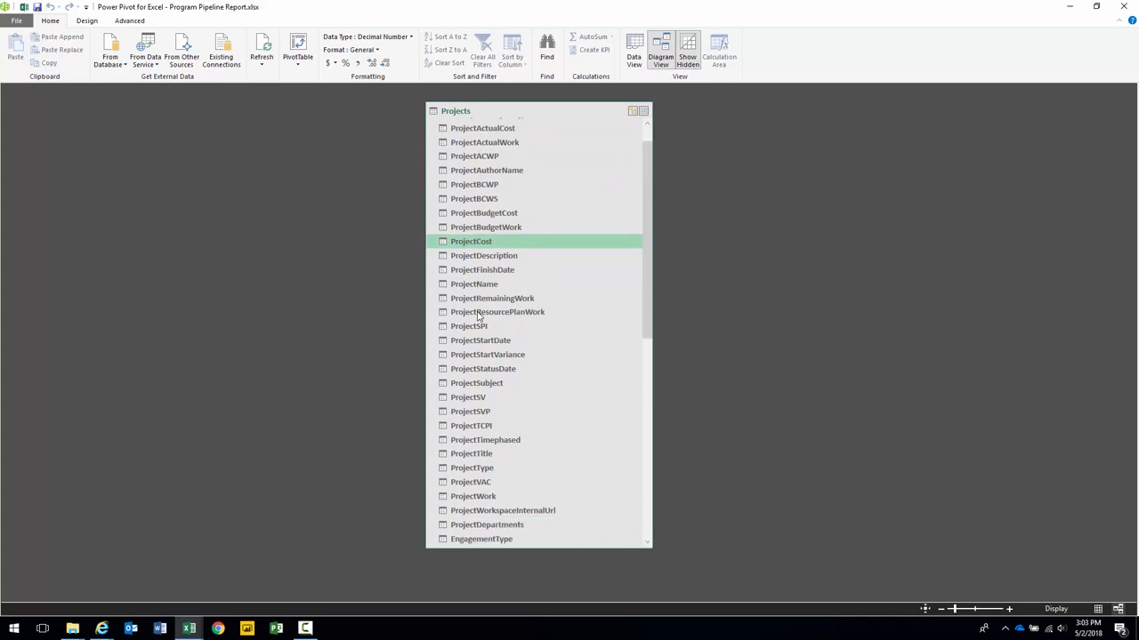
scroll(479, 316, up, 1)
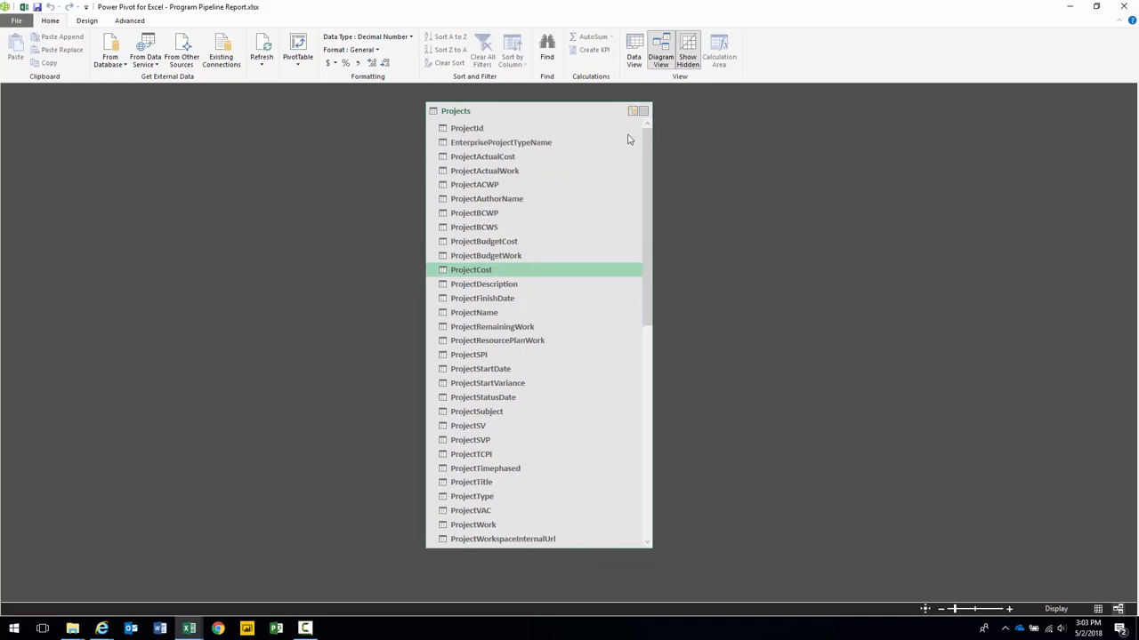
click(1124, 7)
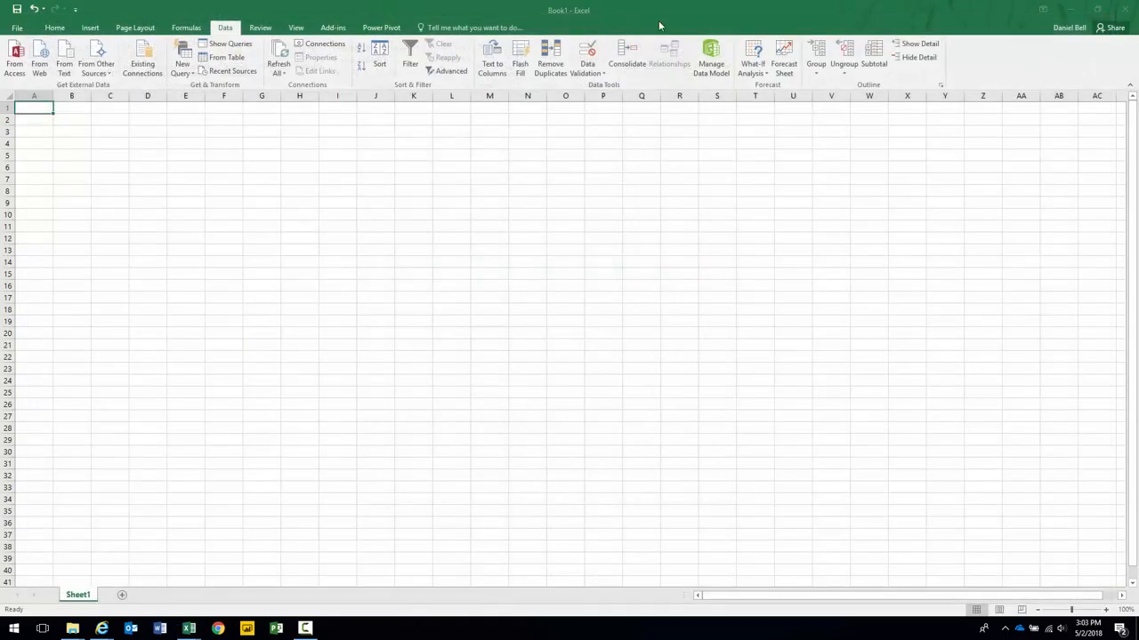
Step: Open the data model of Book1 and display it in Diagram View
click(542, 15)
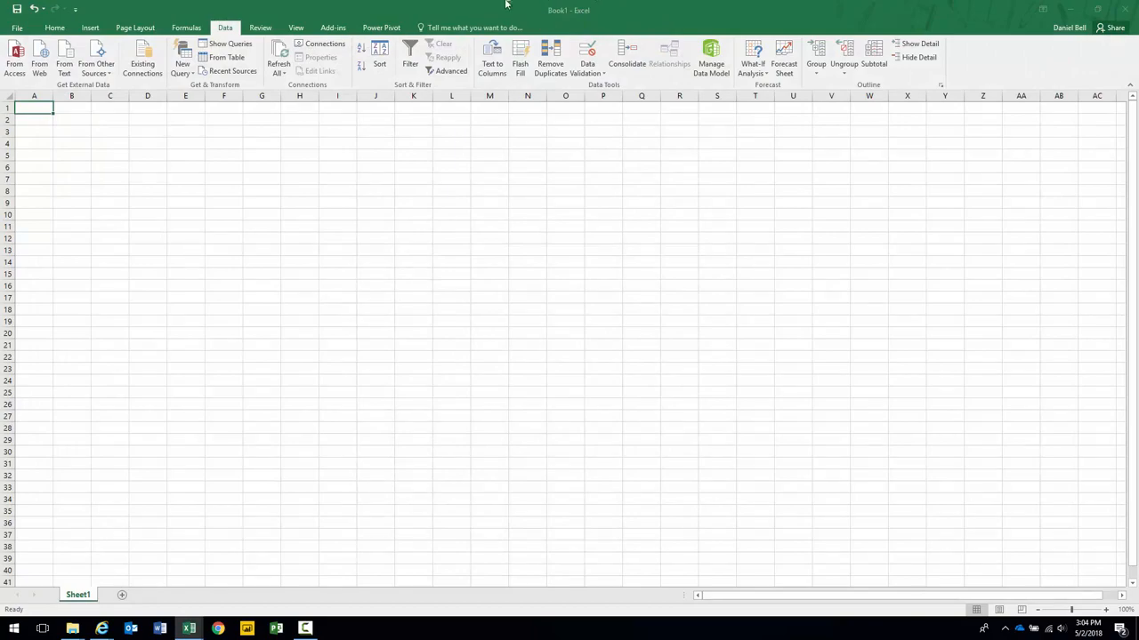
click(707, 60)
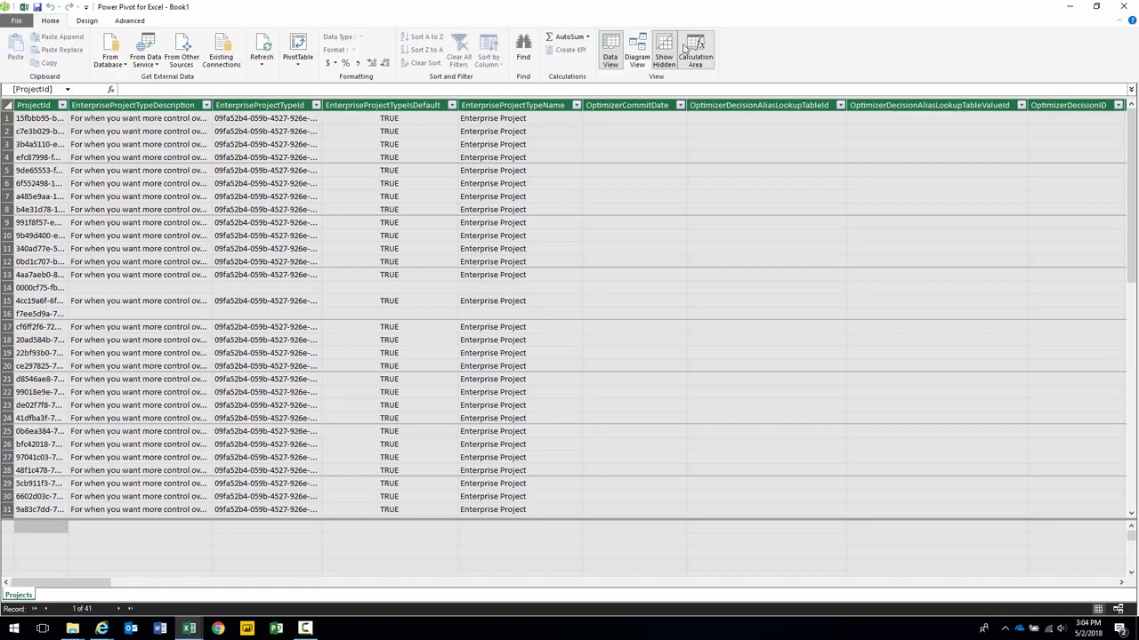
click(647, 49)
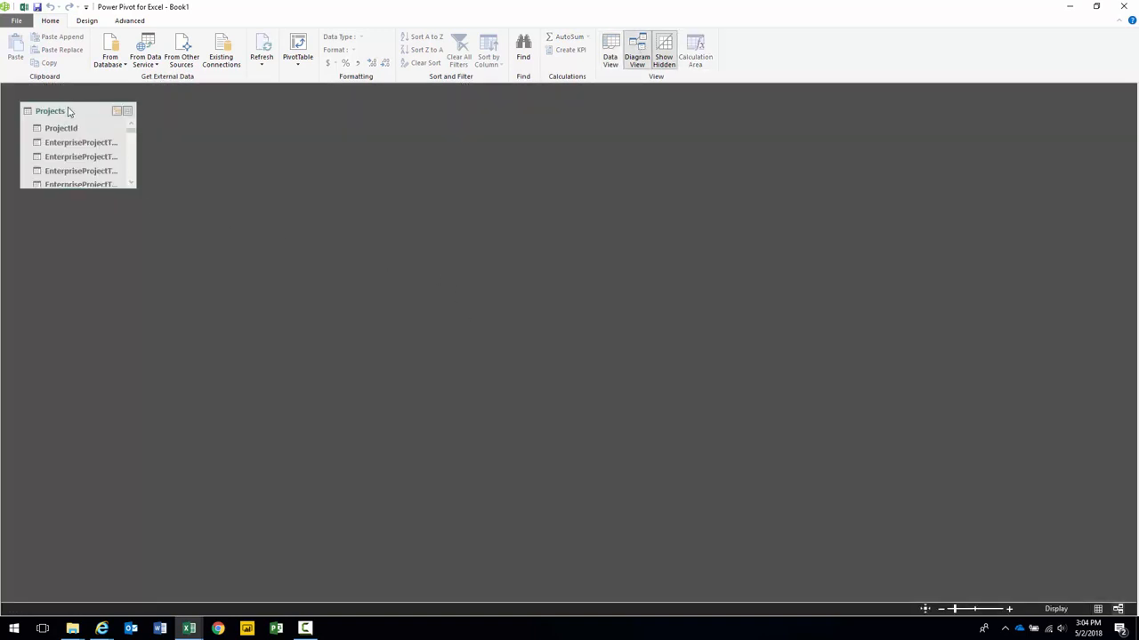
Step: Move the Projects table toward the middle of the diagram and enlarge it to show more complete field names
drag(72, 110, 381, 109)
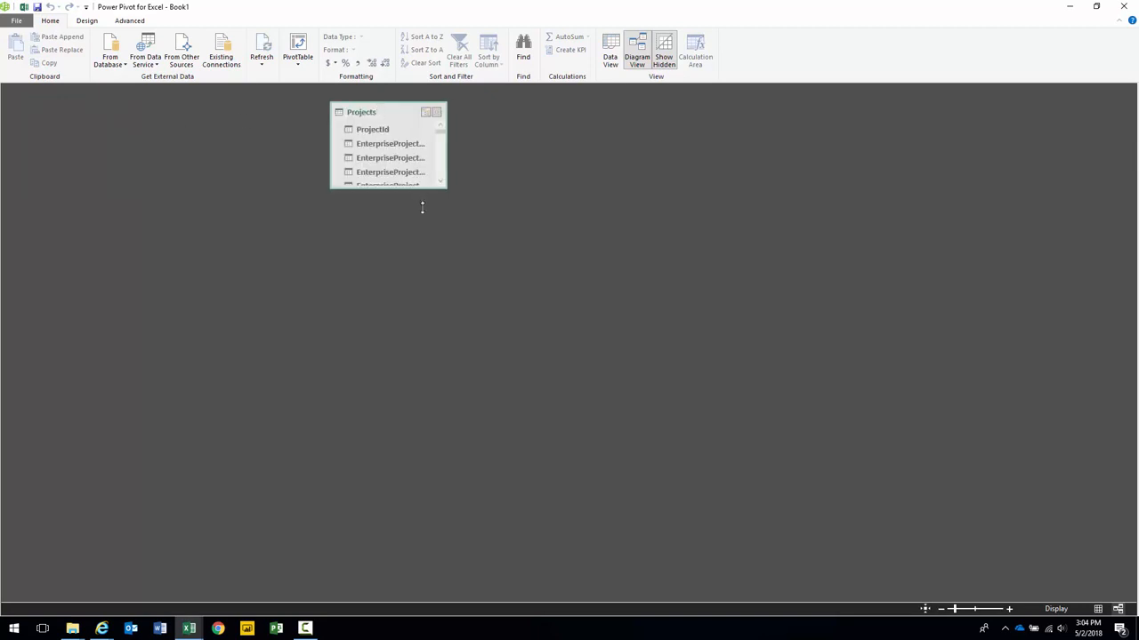
drag(423, 207, 424, 532)
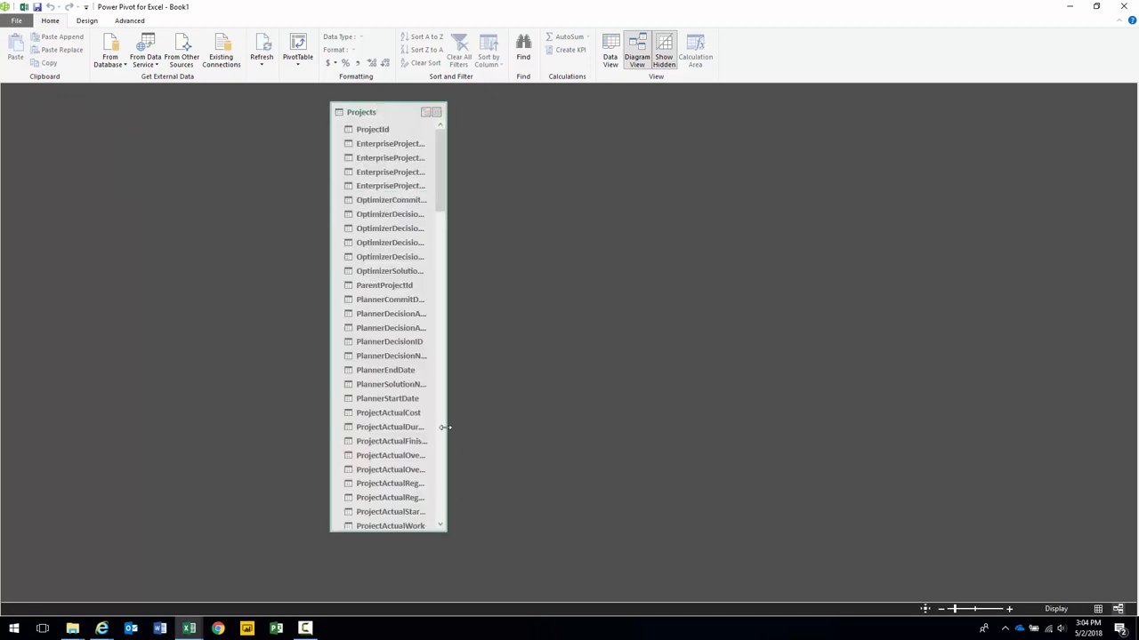
drag(492, 429, 523, 429)
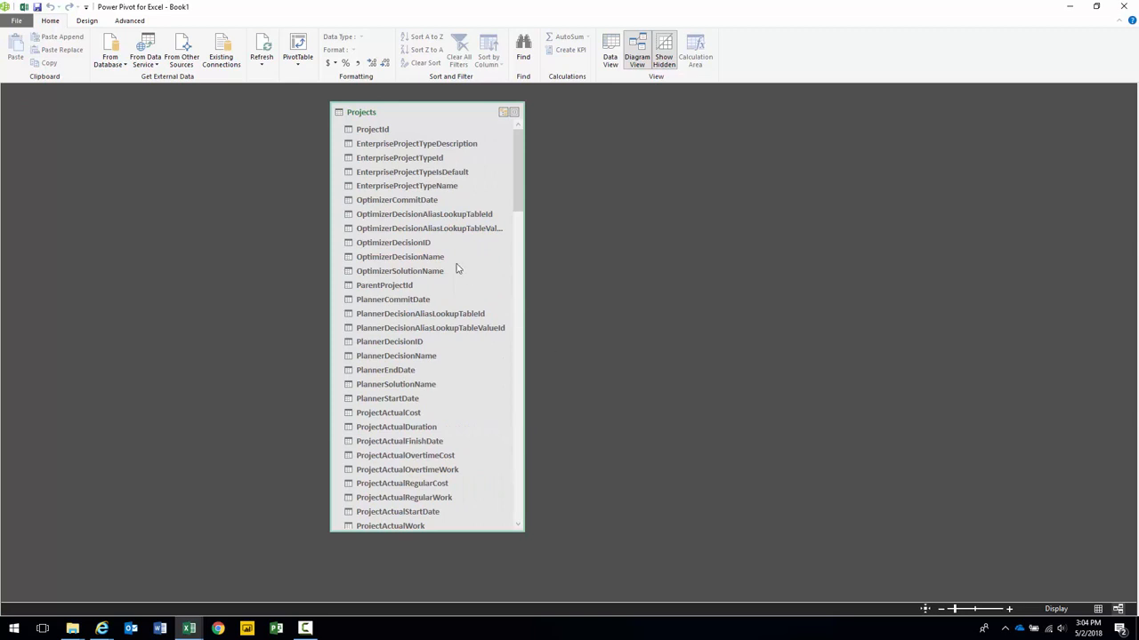
Step: Permanently delete the Projects table's fields from OptimizerCommitDate through PlannerStartDate from the data model
click(393, 164)
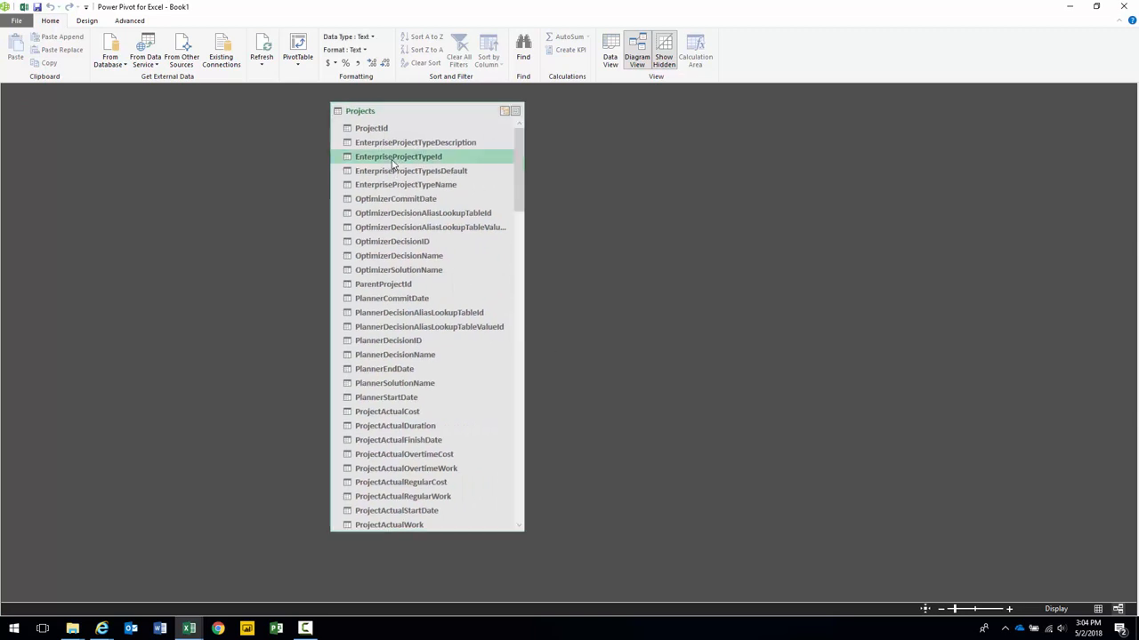
click(384, 200)
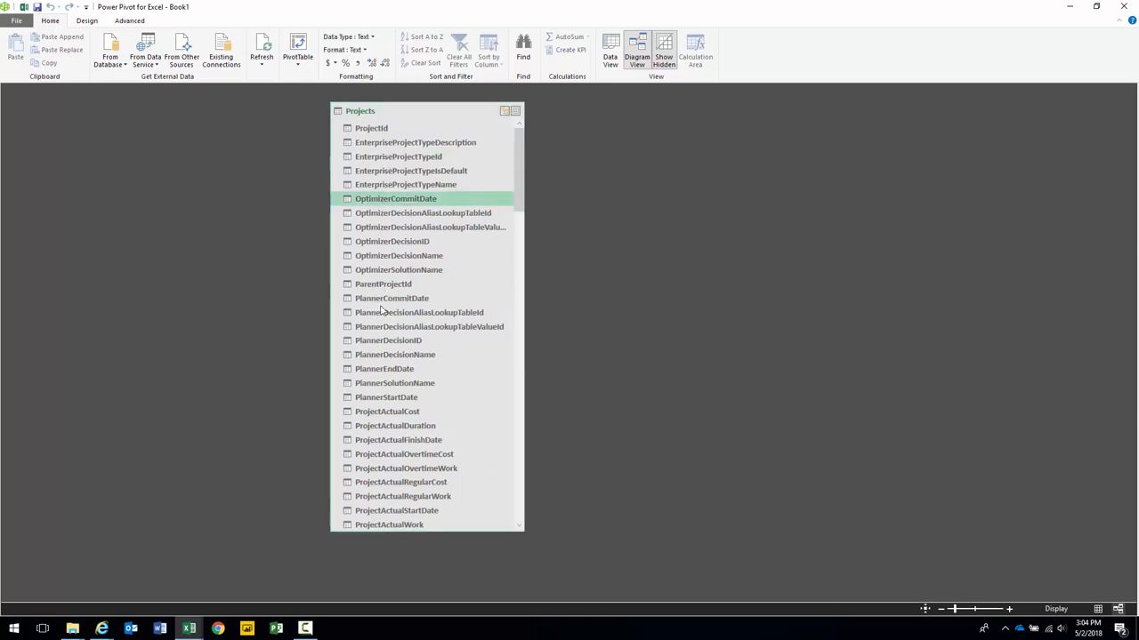
shift+click(379, 403)
right_click(399, 285)
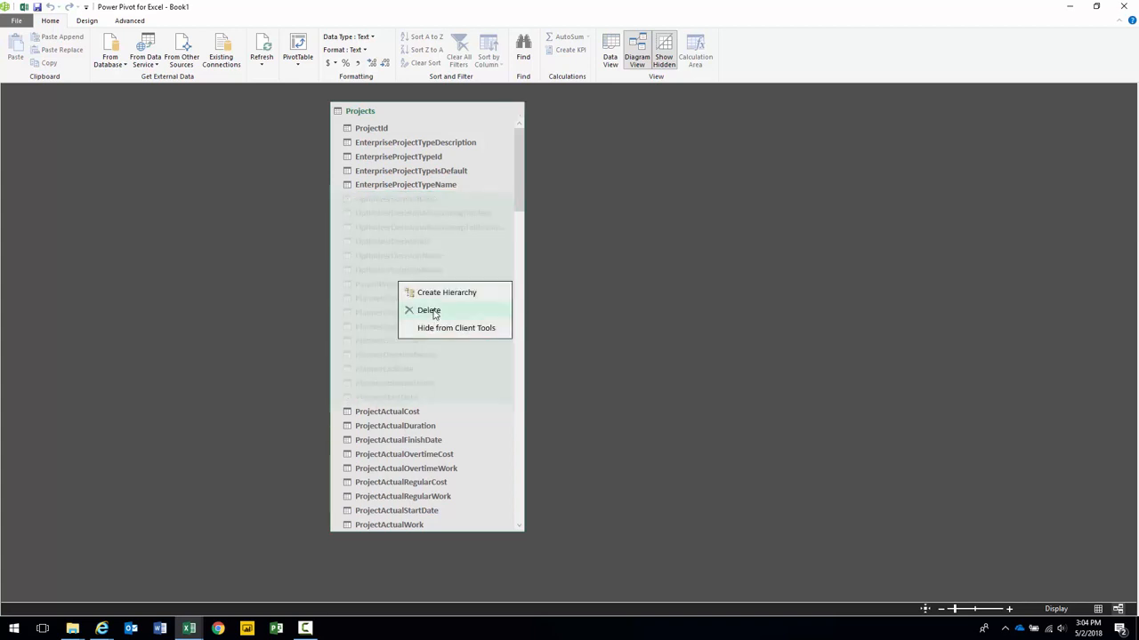
click(432, 311)
click(543, 332)
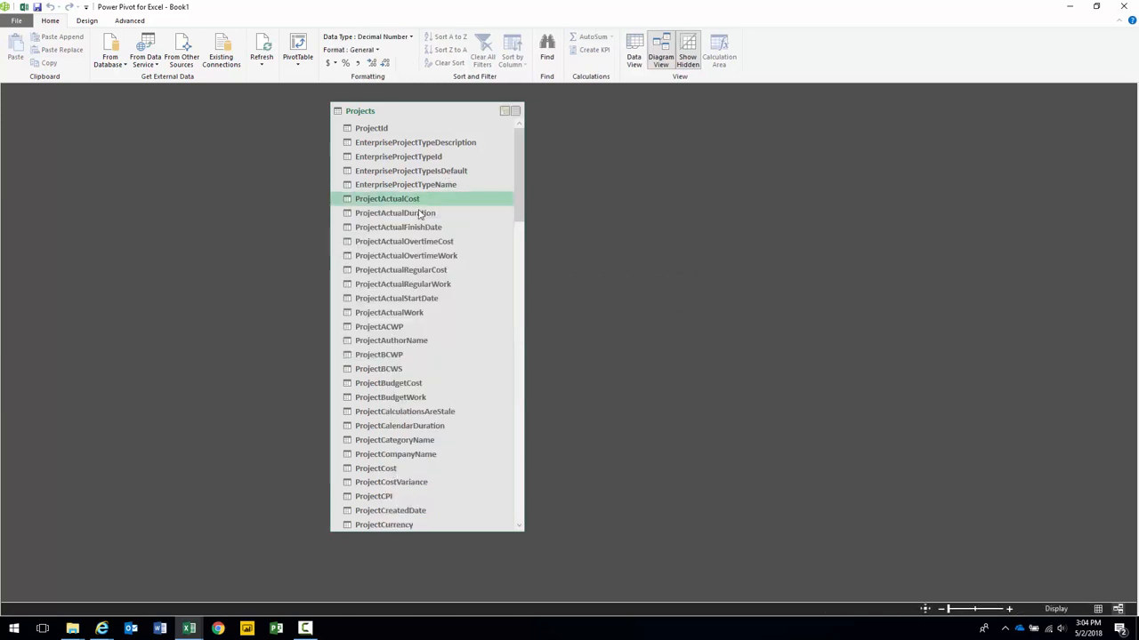
Step: Delete the fields ProjectWorkVariance through WorkflowOwnerName from the Projects table and close the data model
drag(514, 186, 513, 431)
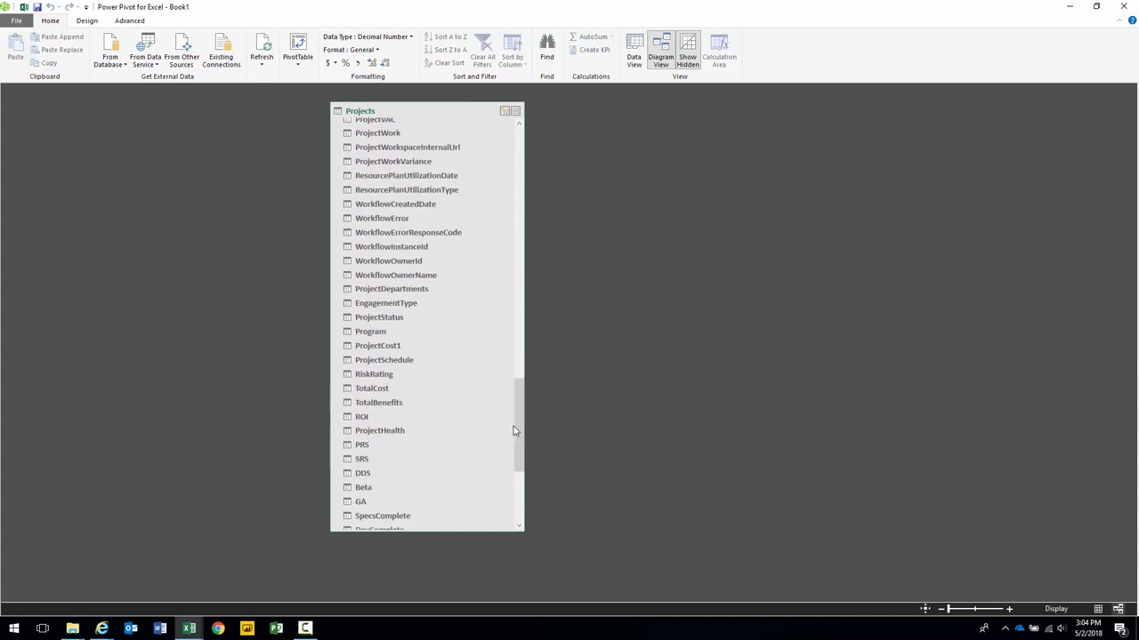
click(376, 162)
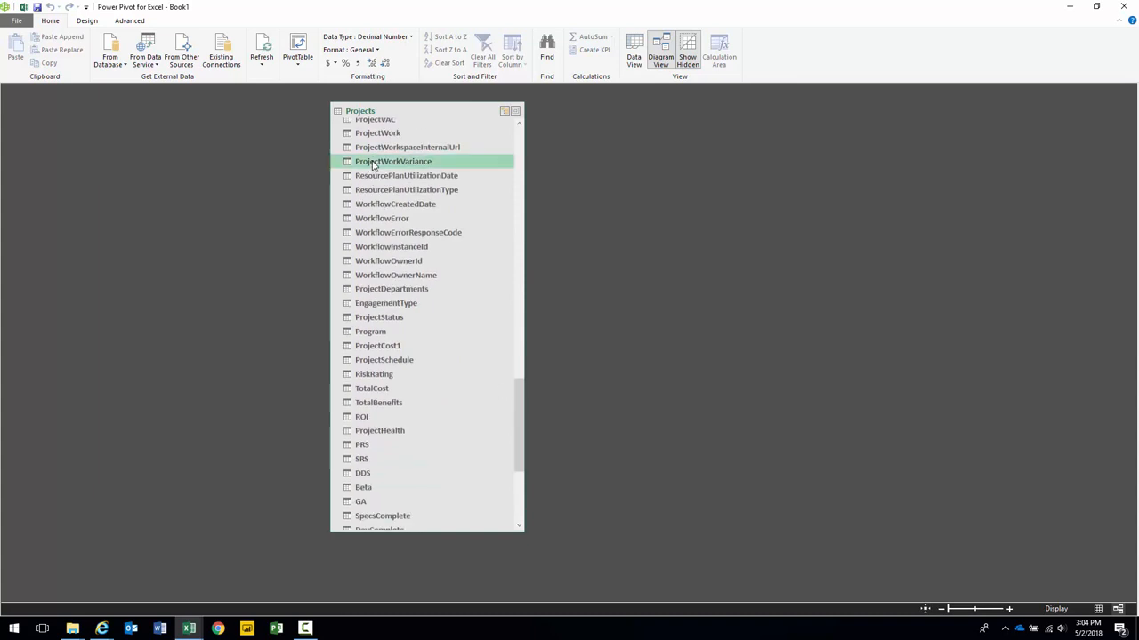
shift+click(377, 275)
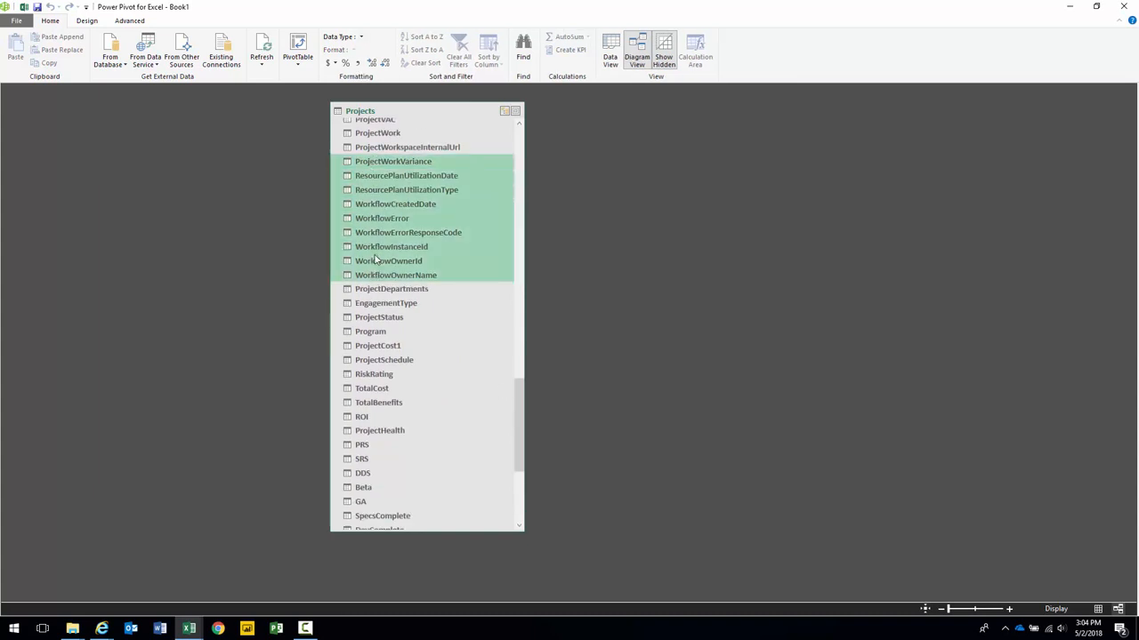
right_click(377, 228)
click(408, 255)
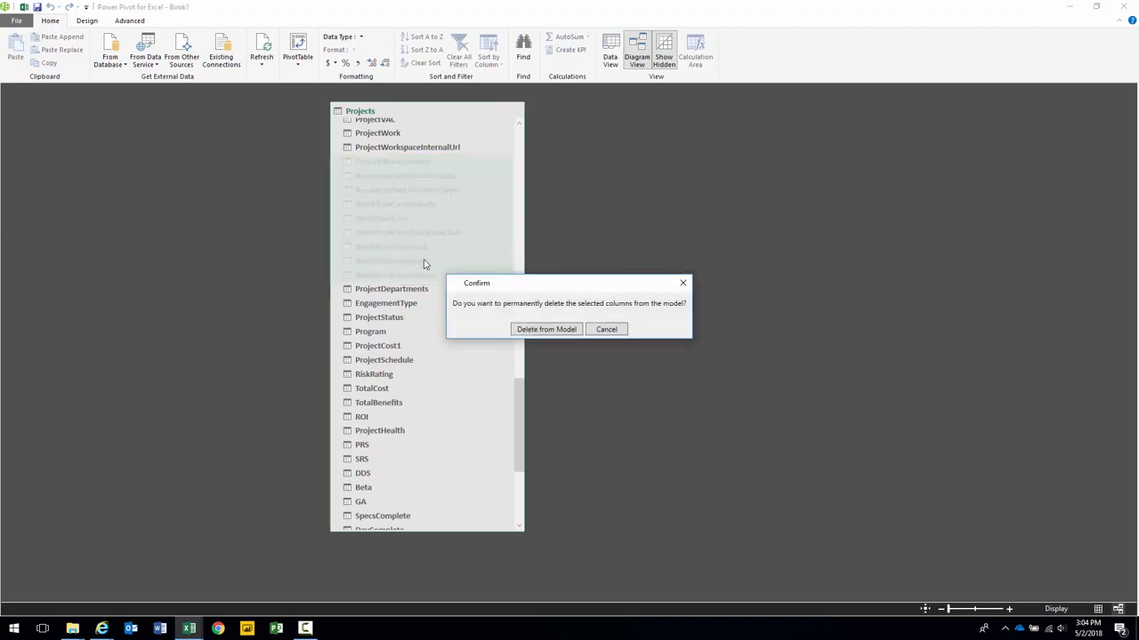
click(528, 327)
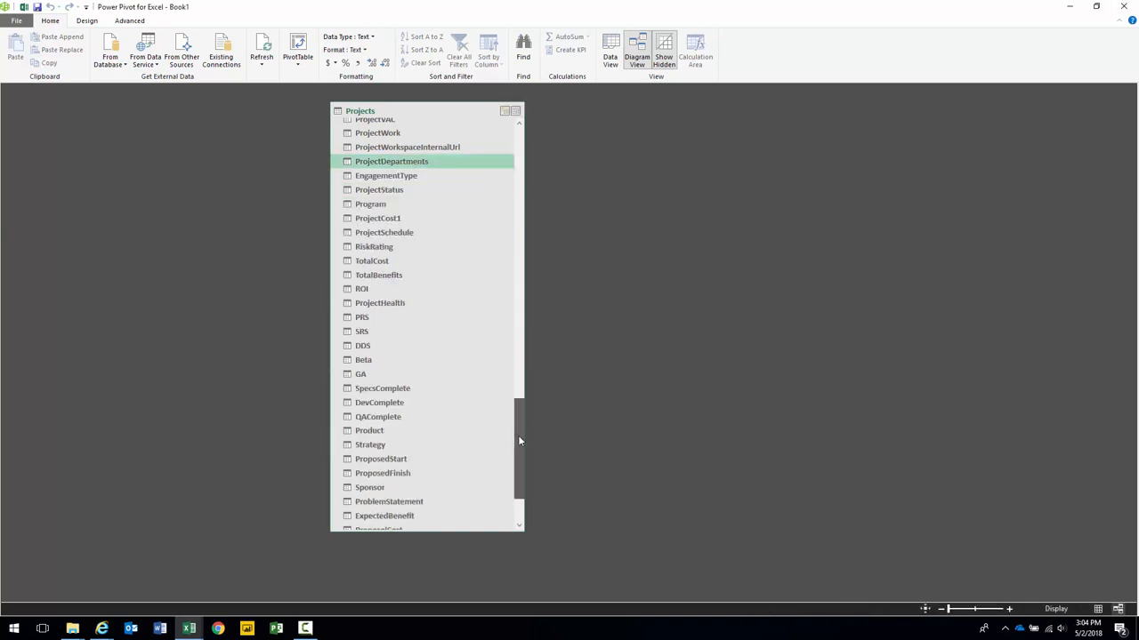
drag(520, 441, 516, 222)
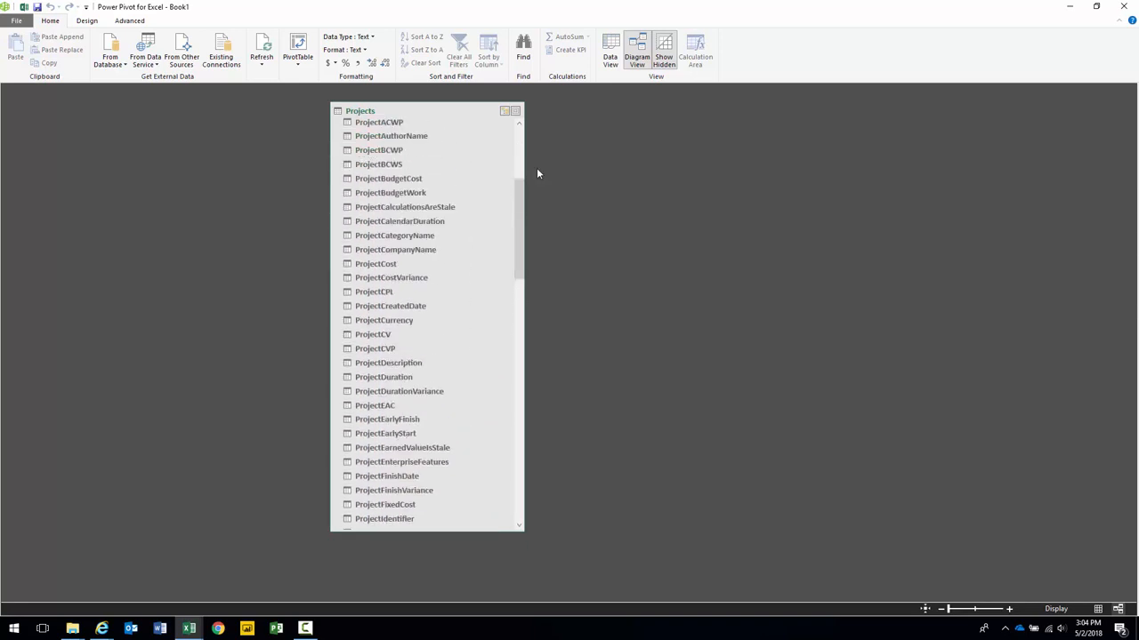
click(1126, 6)
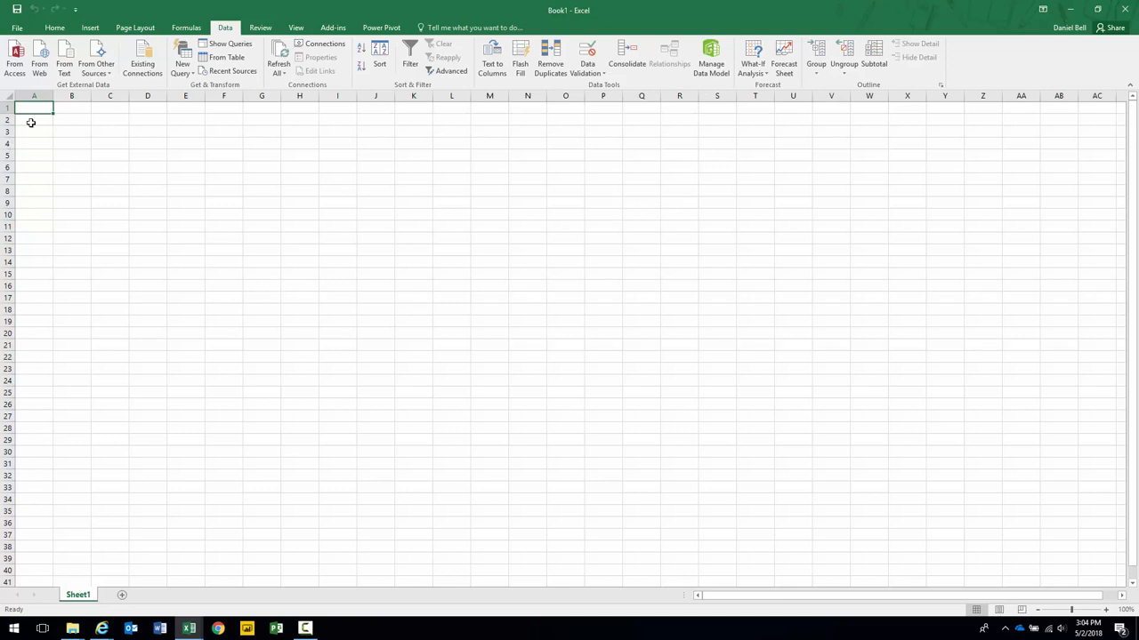
Step: Narrow columns A, D and E into thin spacers and widen columns B and C on Sheet1
drag(53, 95, 23, 95)
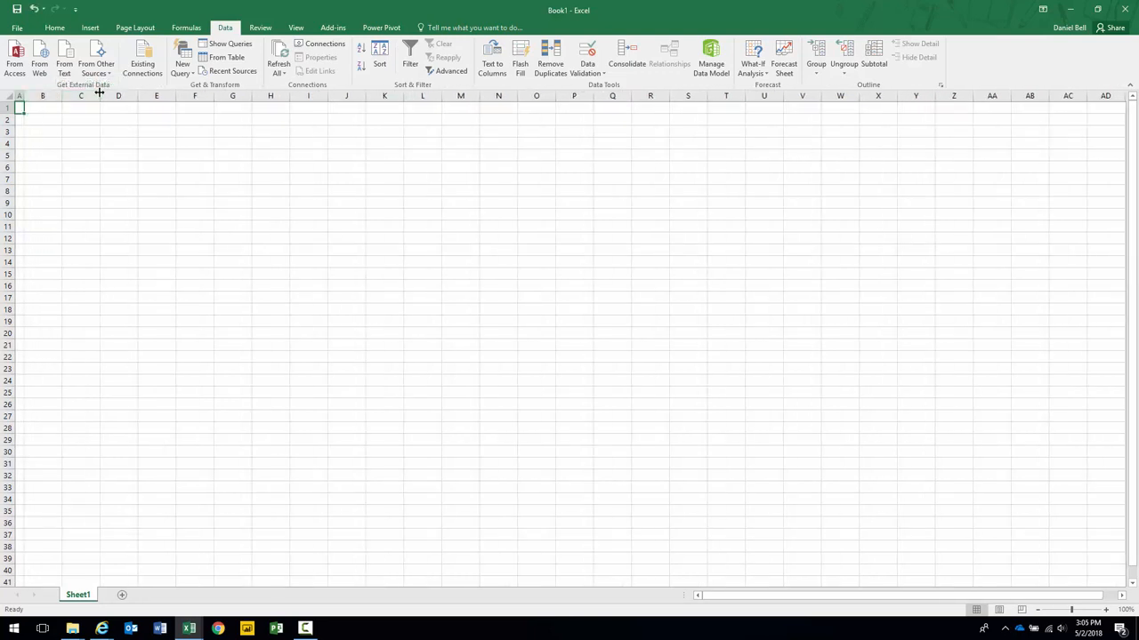
mouse_move(100, 93)
mouse_down()
mouse_move(146, 96)
mouse_move(116, 99)
mouse_up()
drag(42, 95, 75, 92)
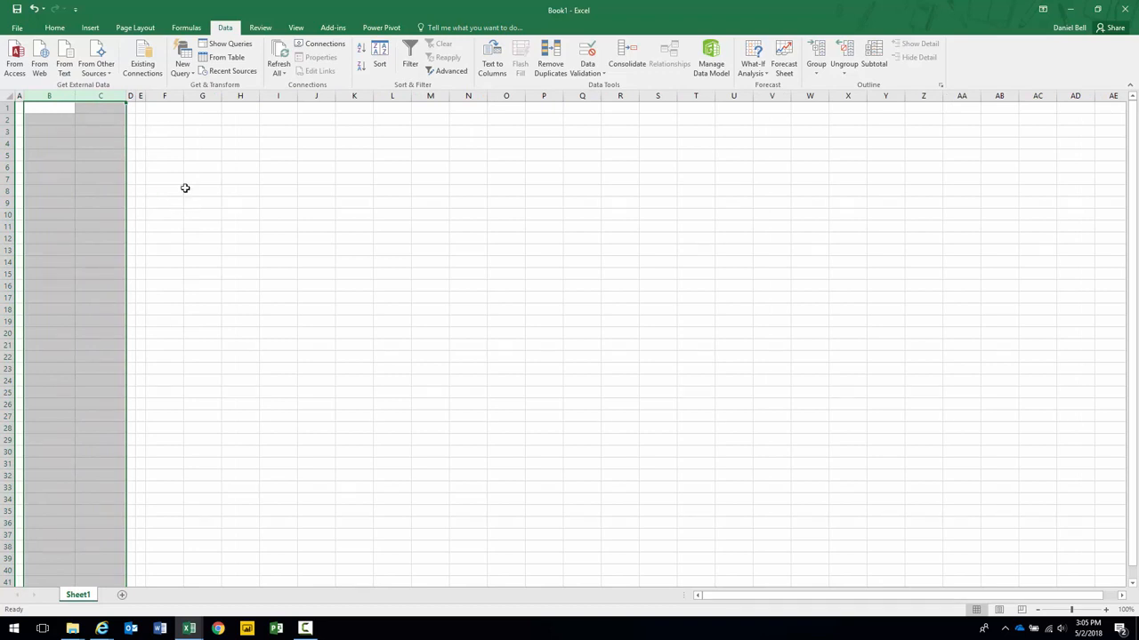
Step: Insert a PivotTable based on the workbook's Data Model at cell F14 of Sheet1
click(161, 226)
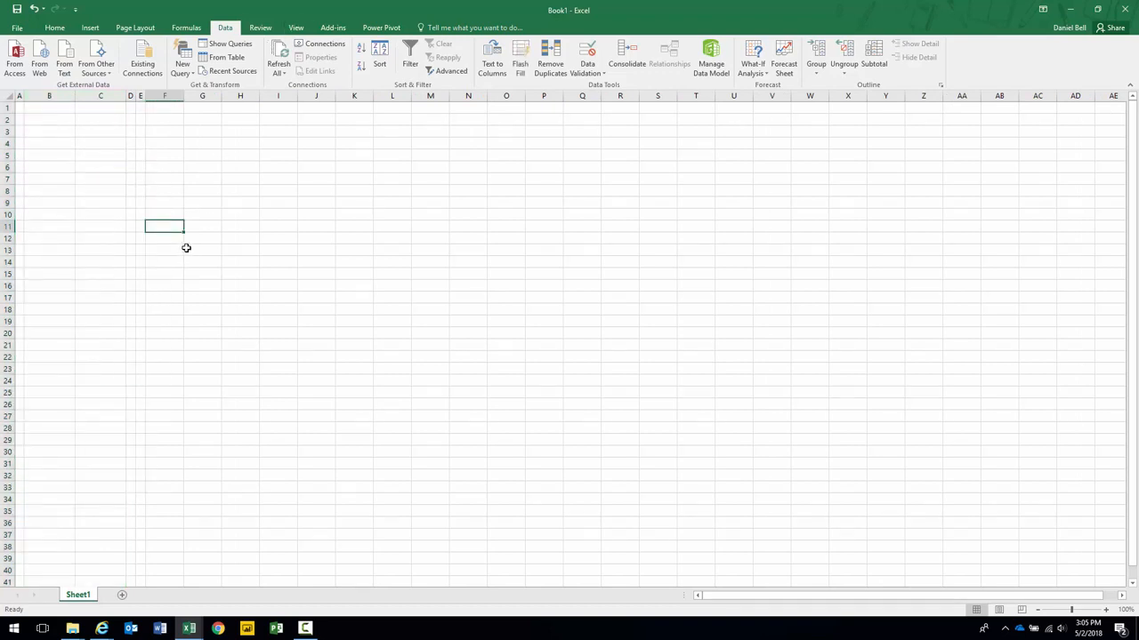
click(169, 249)
key(Down)
click(90, 28)
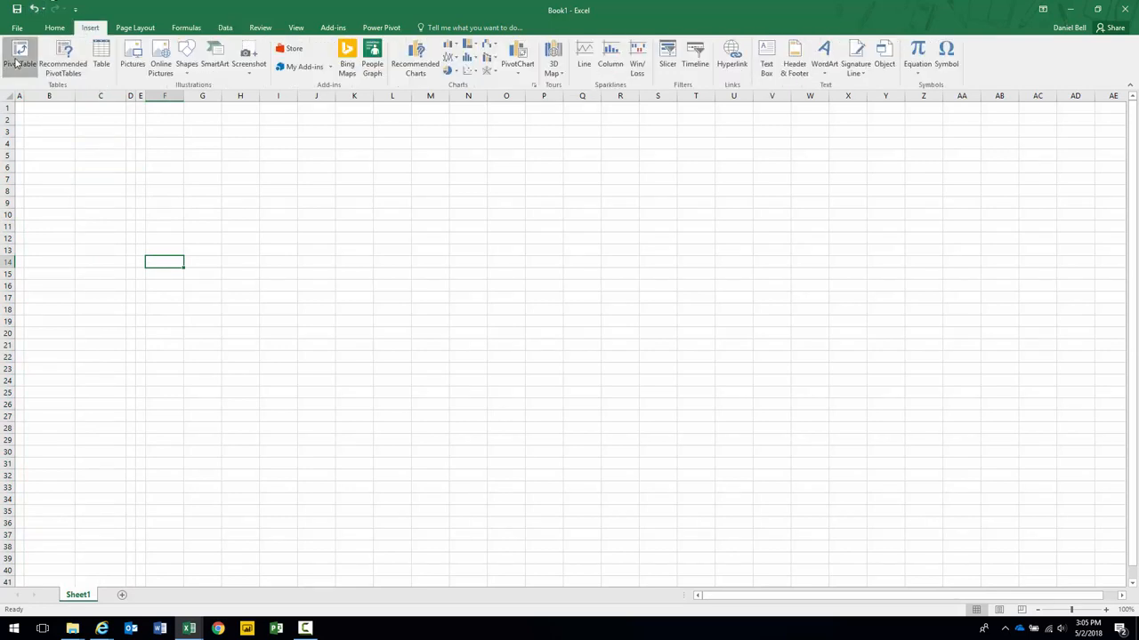
click(16, 62)
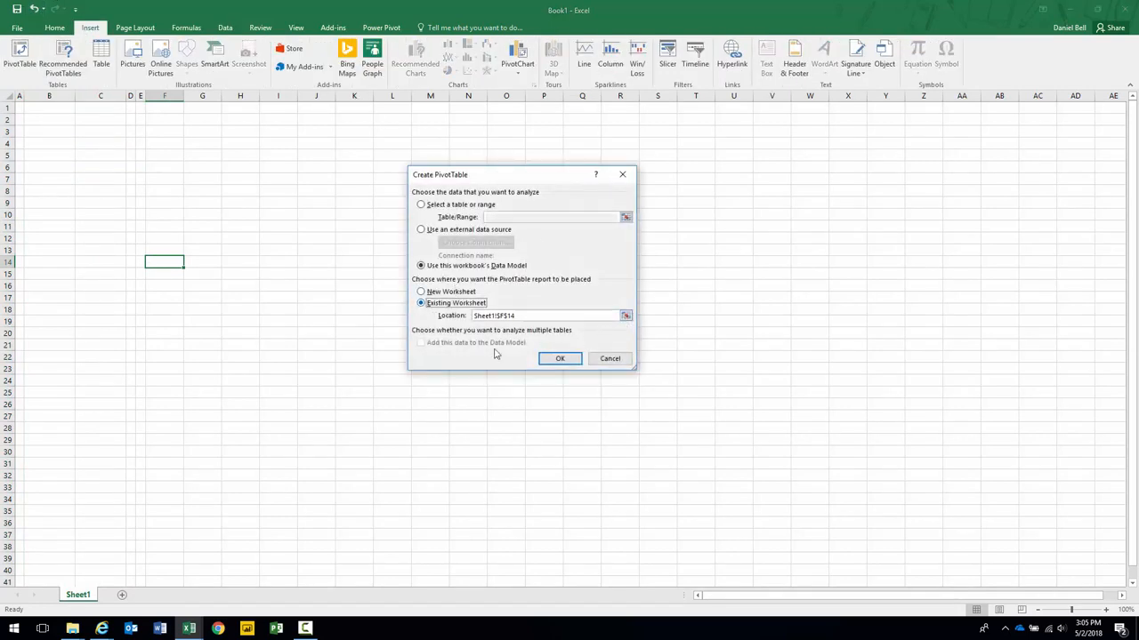
click(558, 359)
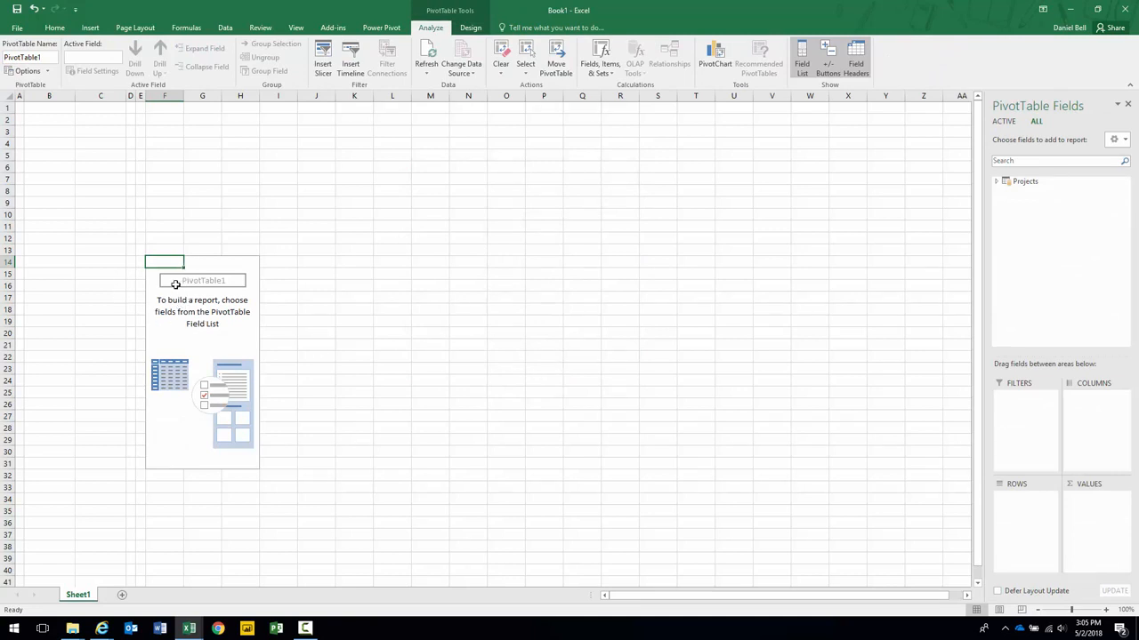
Step: Add the Projects table's ProjectName and Program fields to the PivotTable rows
click(996, 182)
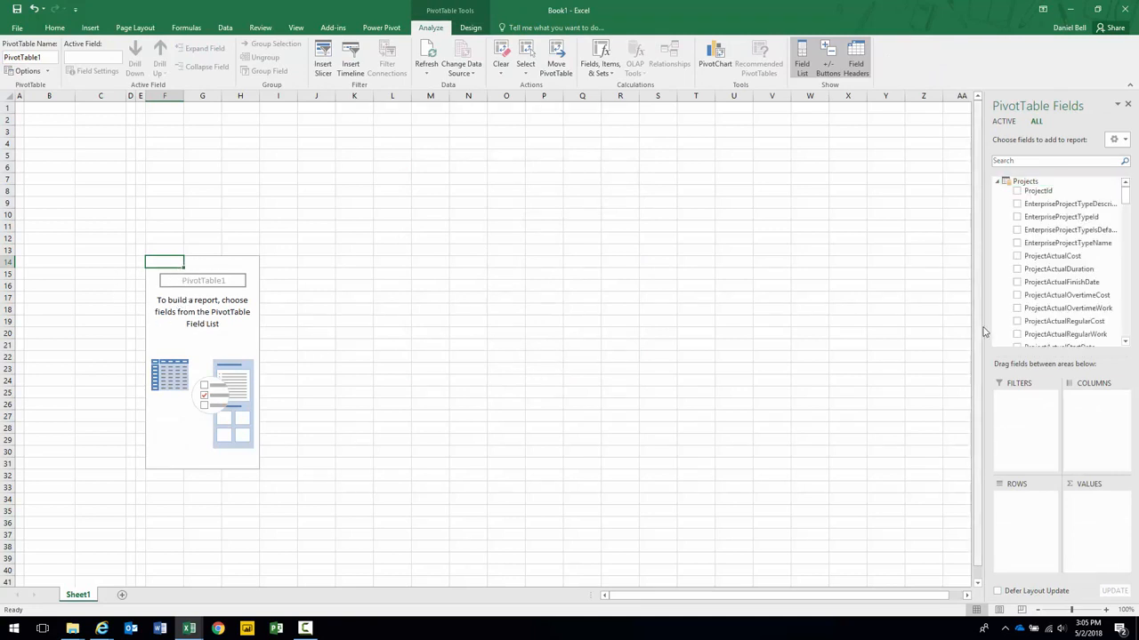
drag(1123, 201, 1124, 253)
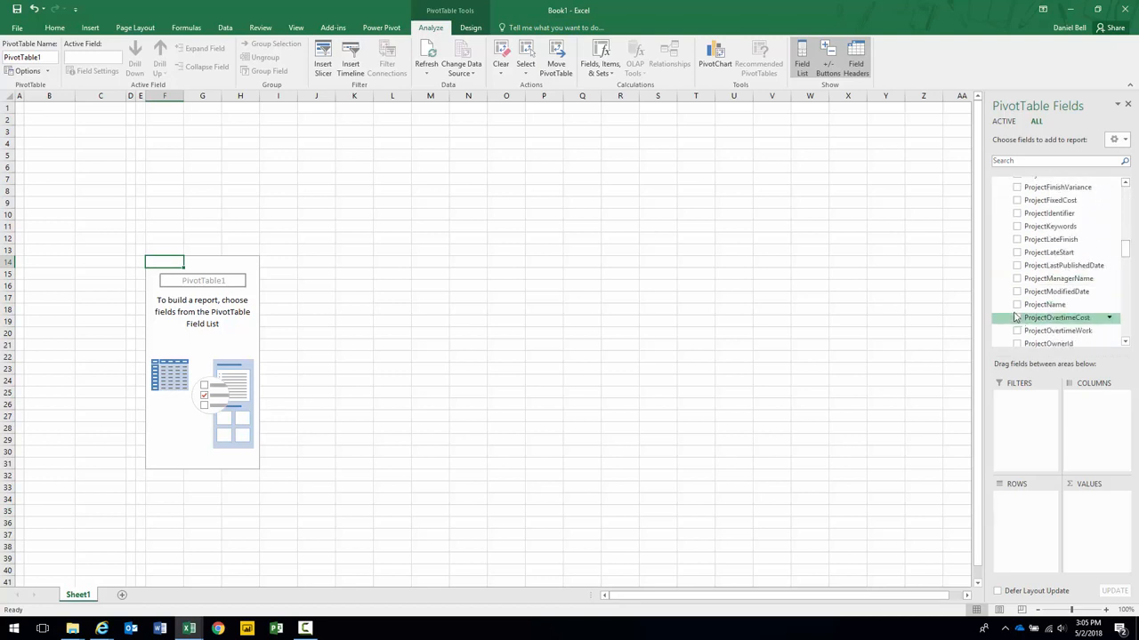
click(1017, 304)
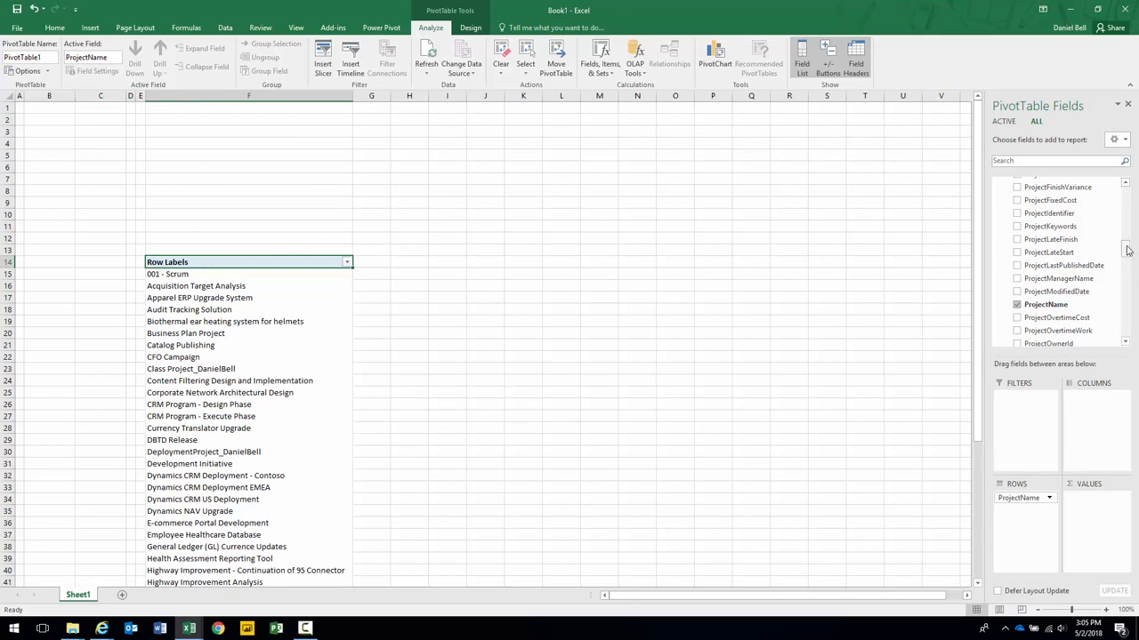
drag(1127, 250, 1127, 327)
scroll(1032, 258, up, 10)
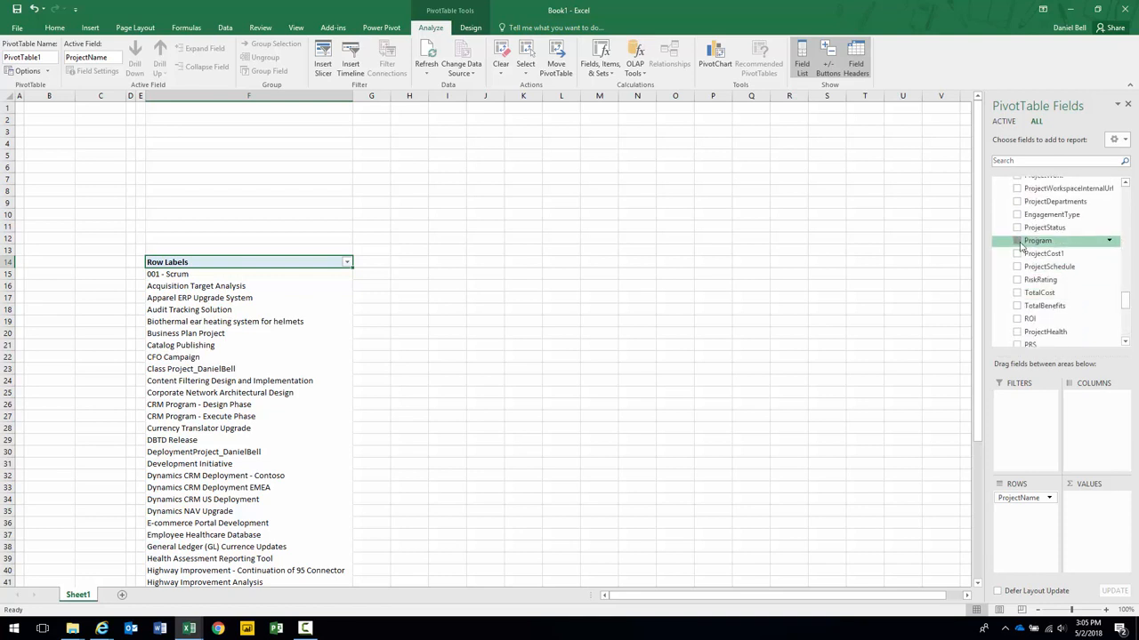
click(1023, 241)
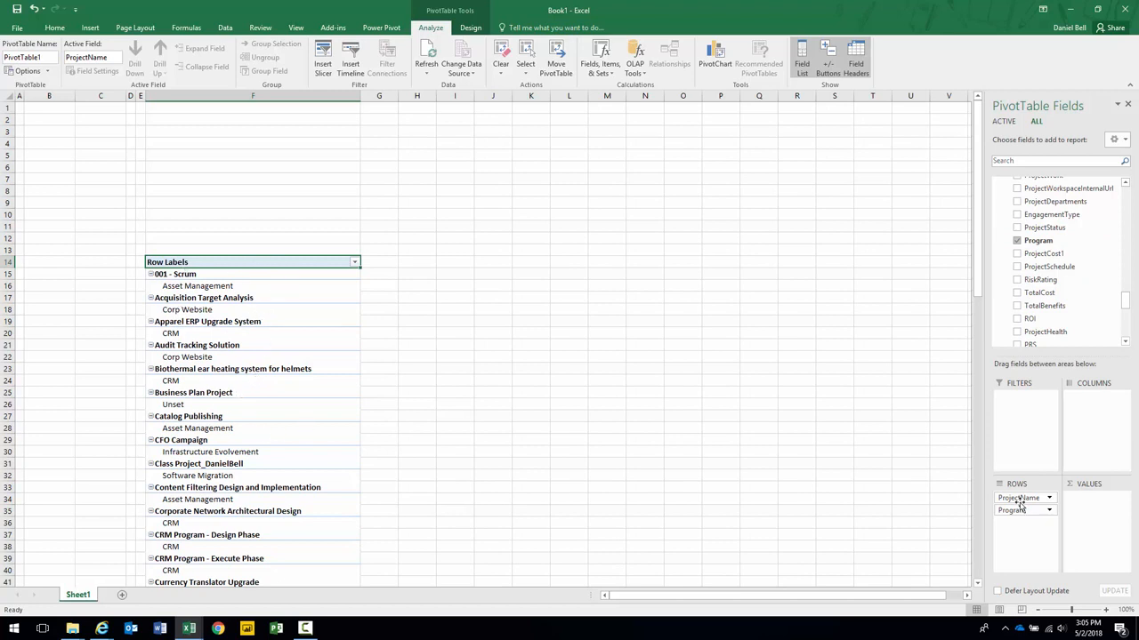
Step: Set the ProjectName row field's layout to show item labels in tabular form
click(1048, 498)
click(1036, 485)
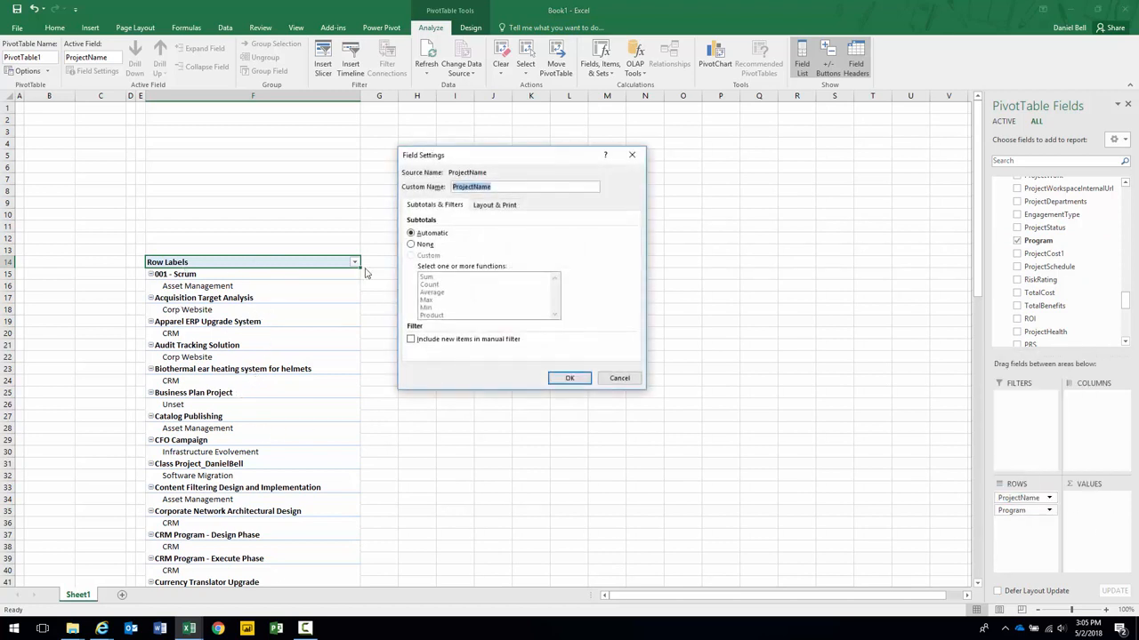
click(489, 207)
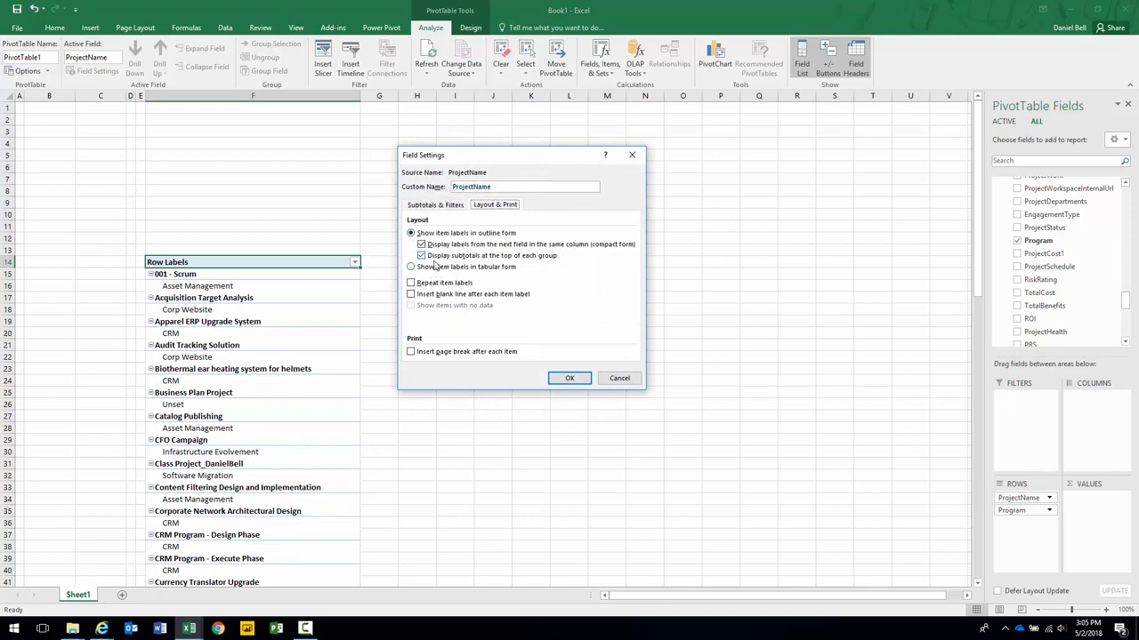
click(420, 267)
click(567, 378)
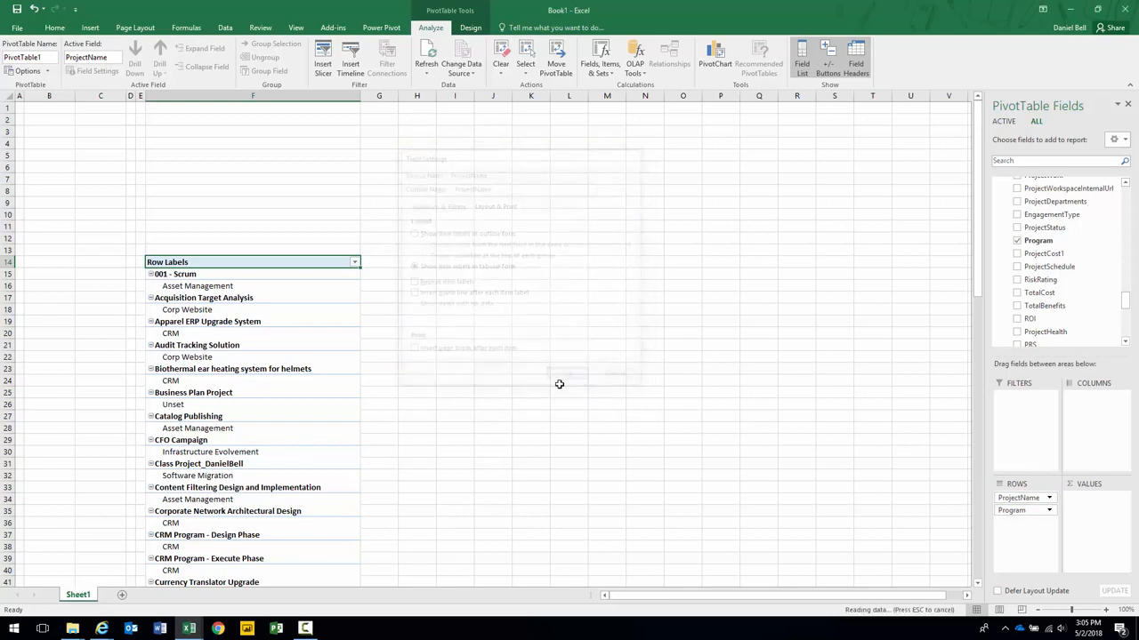
Step: Set the Program row field's layout to show item labels in tabular form
click(1049, 511)
click(1034, 498)
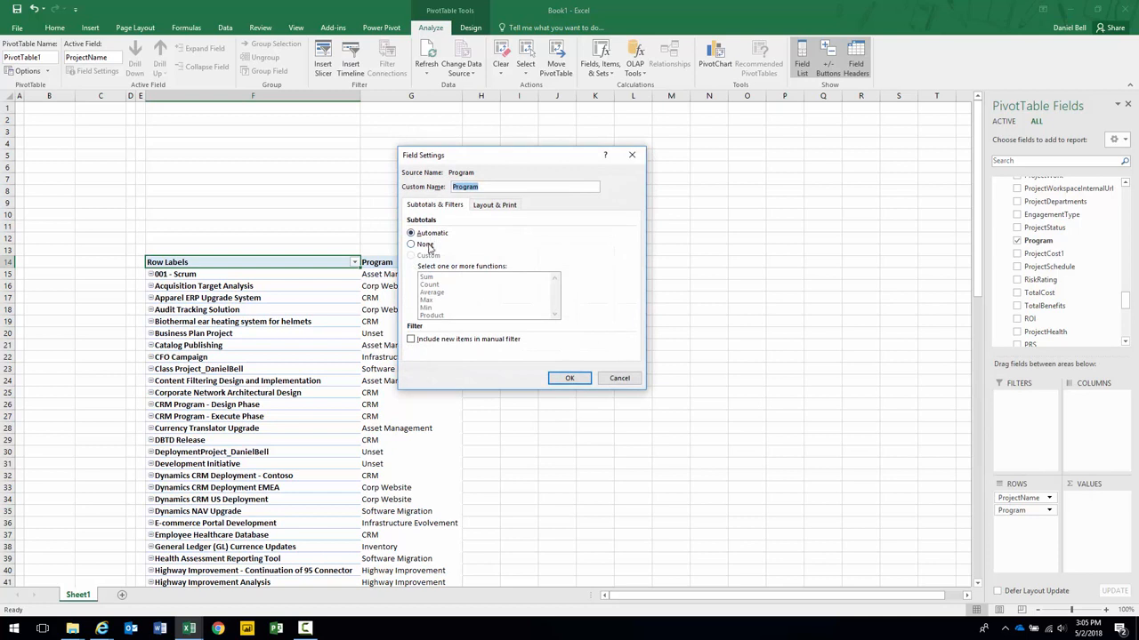
click(487, 206)
click(442, 267)
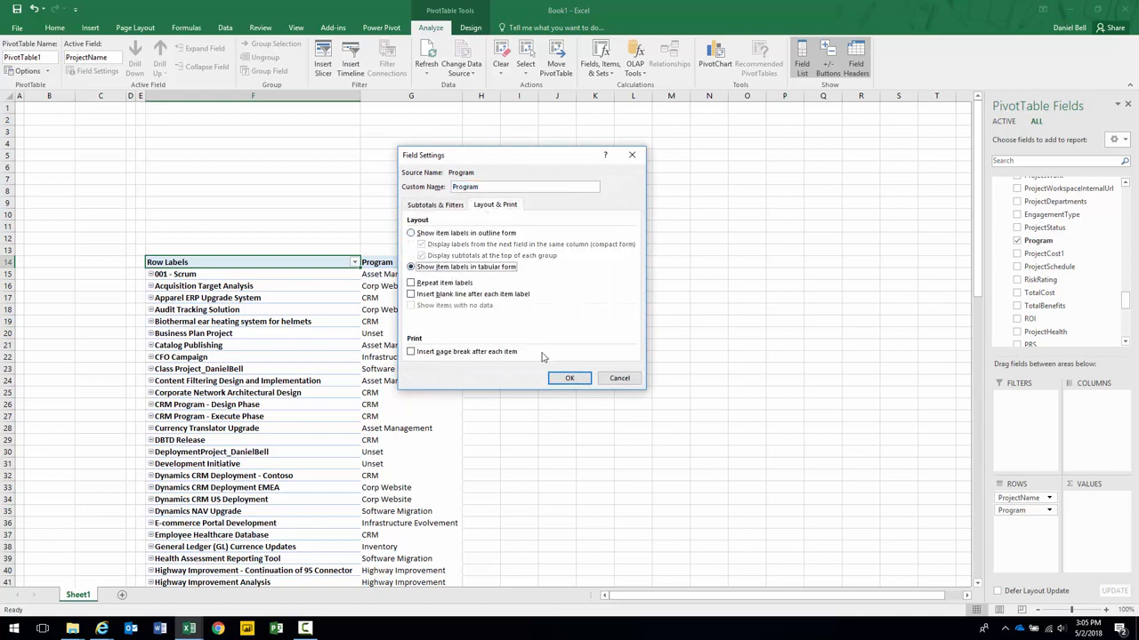
click(569, 378)
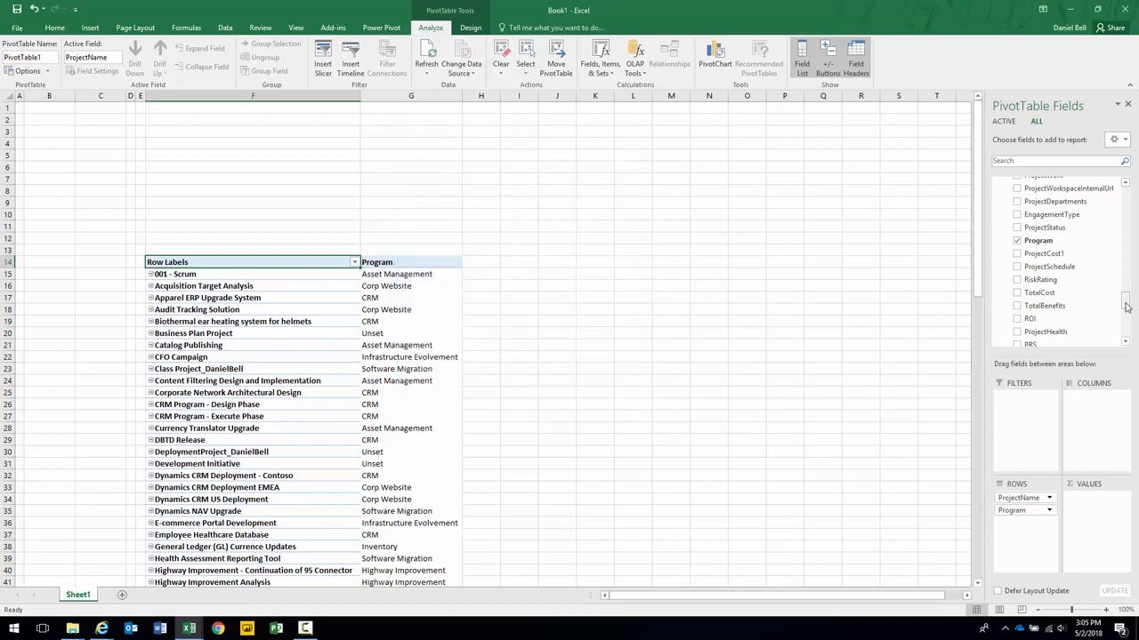
Step: Try adding ProjectStartDate to the PivotTable, and remove it with its year, quarter and month groupings from the columns
mouse_move(1126, 300)
mouse_down()
mouse_move(1127, 313)
mouse_move(1128, 251)
mouse_move(1130, 289)
mouse_up()
drag(1020, 254, 979, 389)
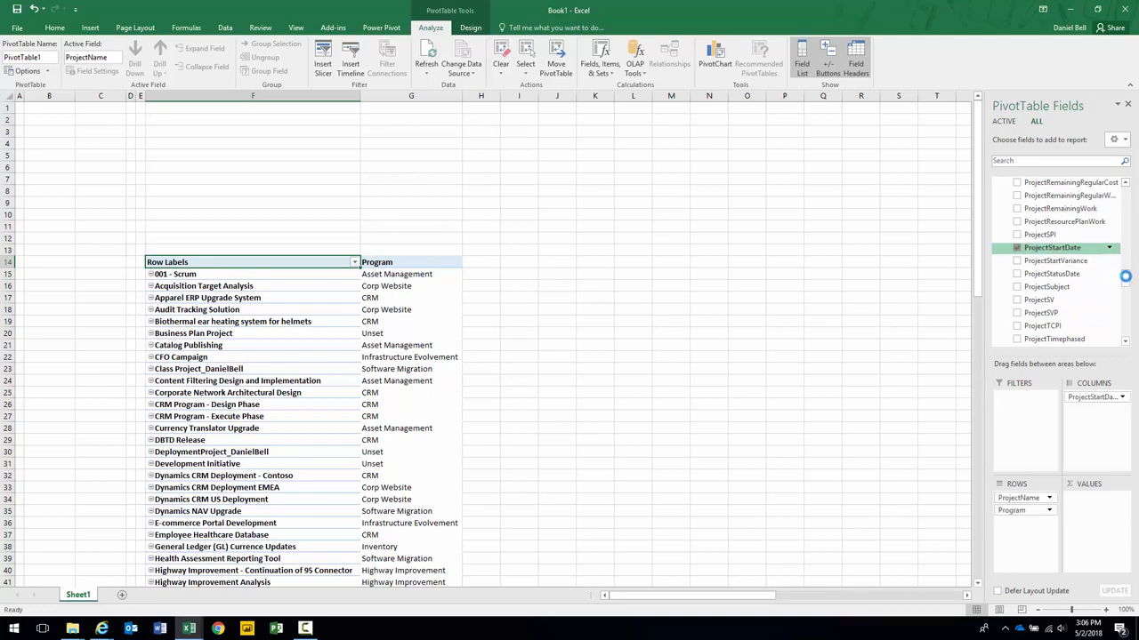
click(1120, 397)
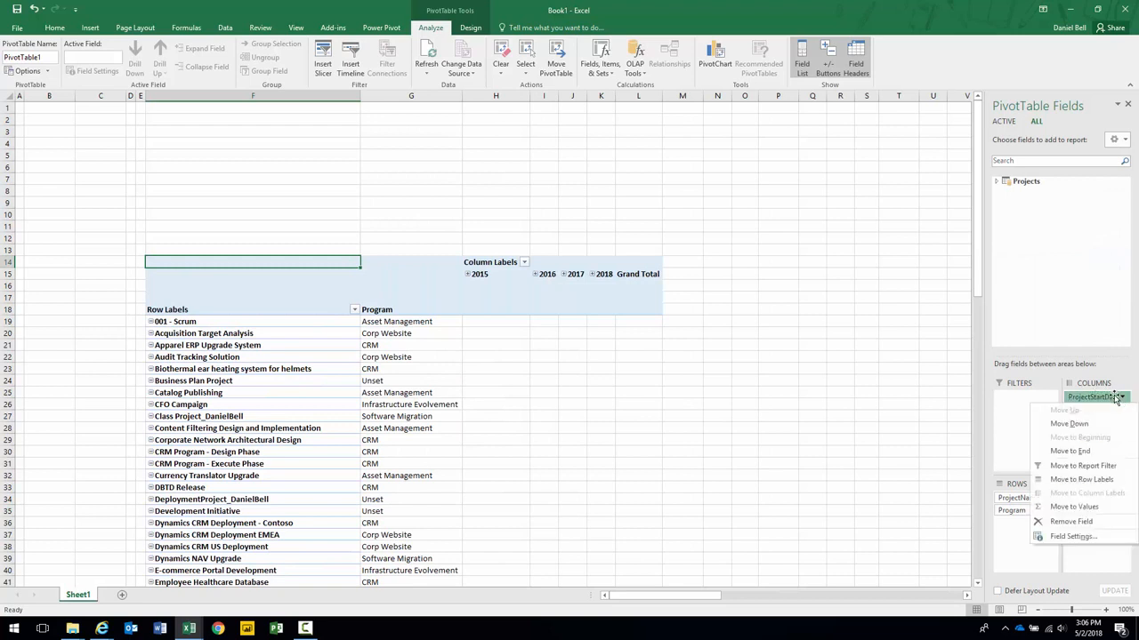
click(1072, 521)
click(1122, 397)
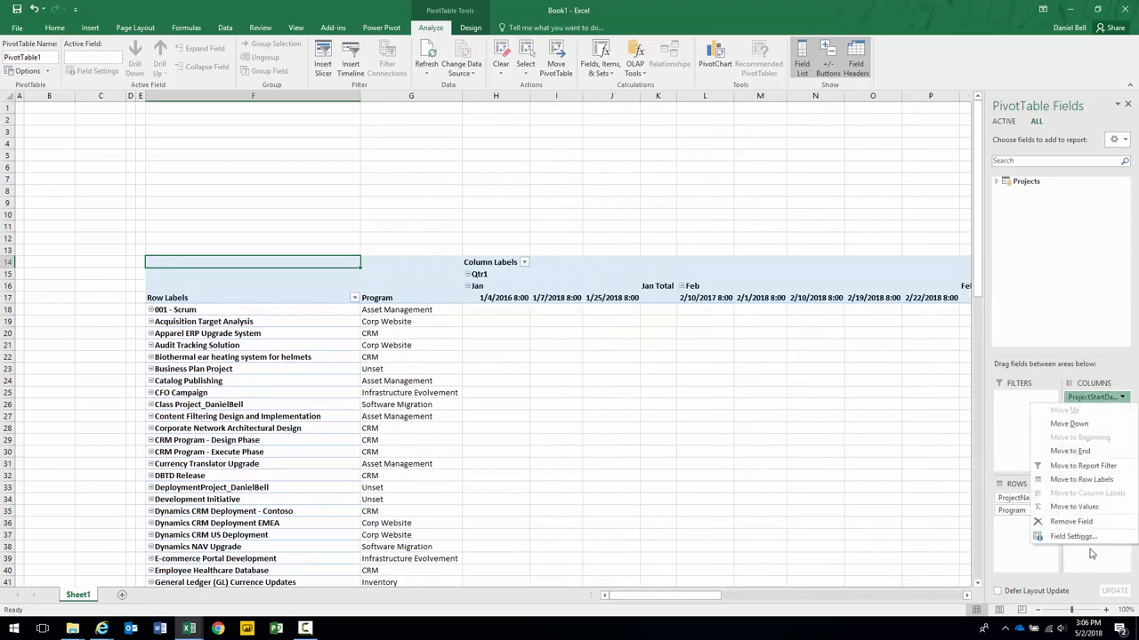
click(1071, 521)
click(1123, 398)
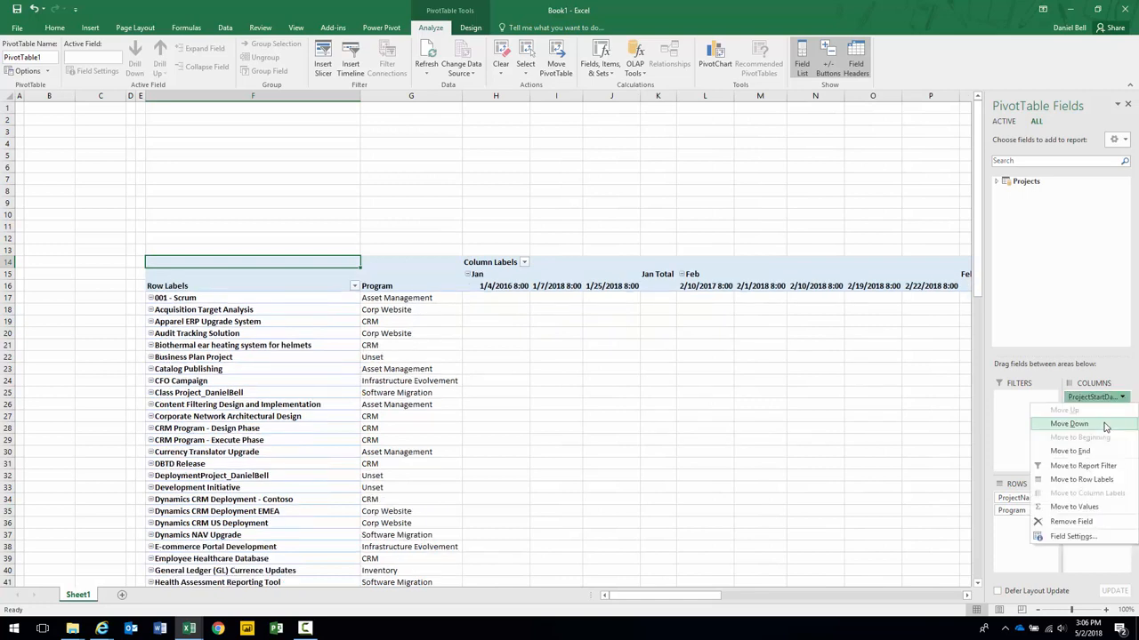
click(1071, 521)
click(1122, 398)
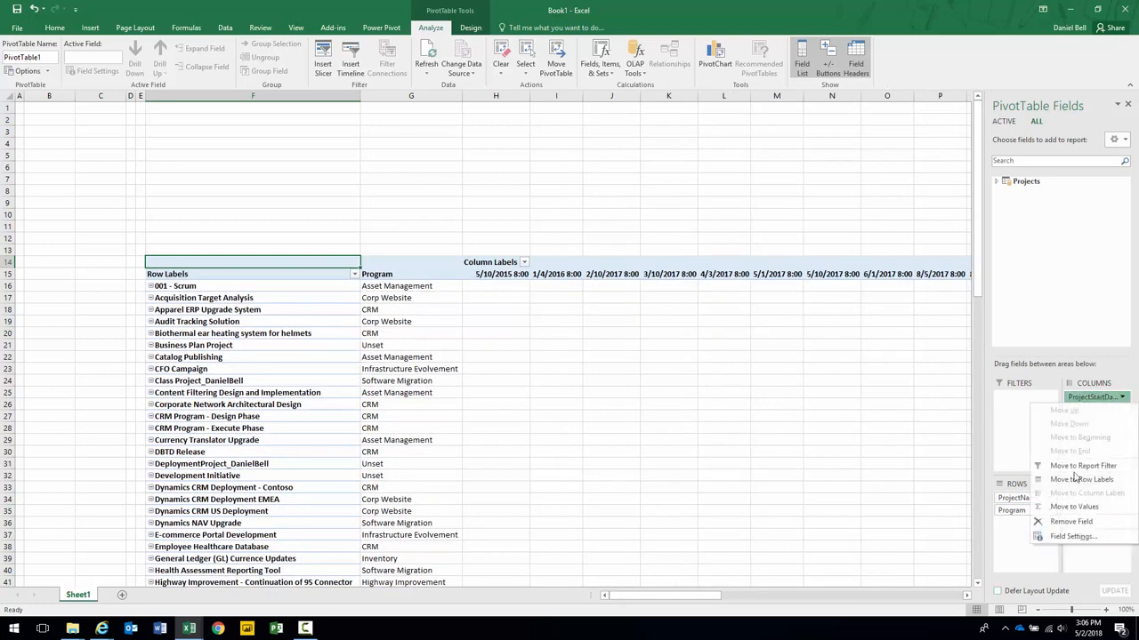
click(1071, 521)
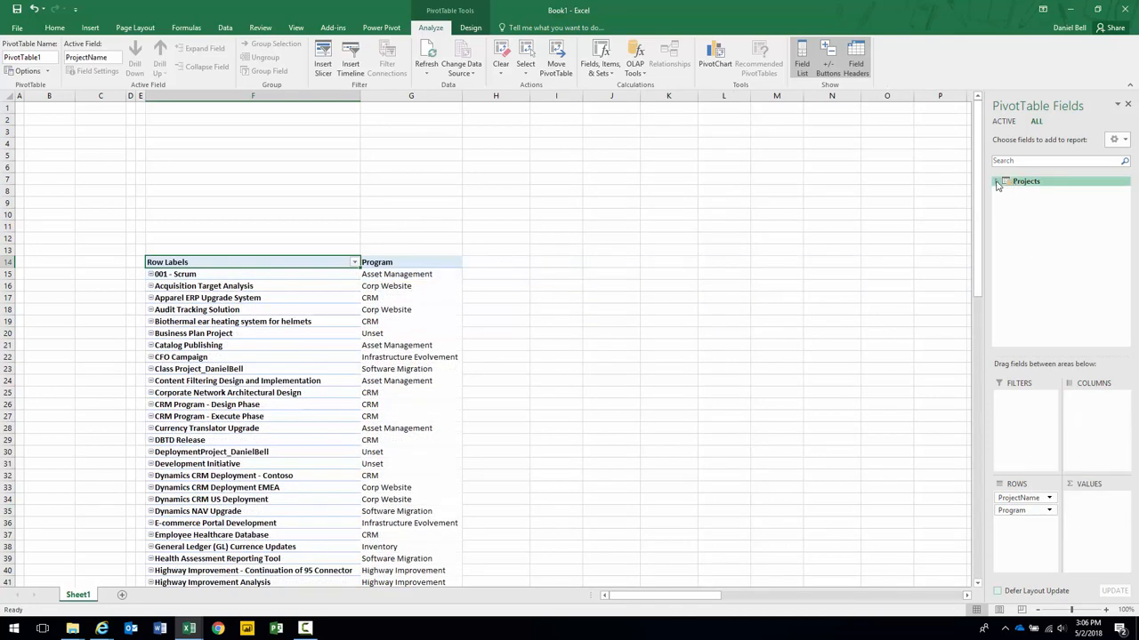
Step: Try adding the Projects table's ProjectStartDate field to the PivotTable rows below Program
click(997, 184)
scroll(1068, 295, down, 10)
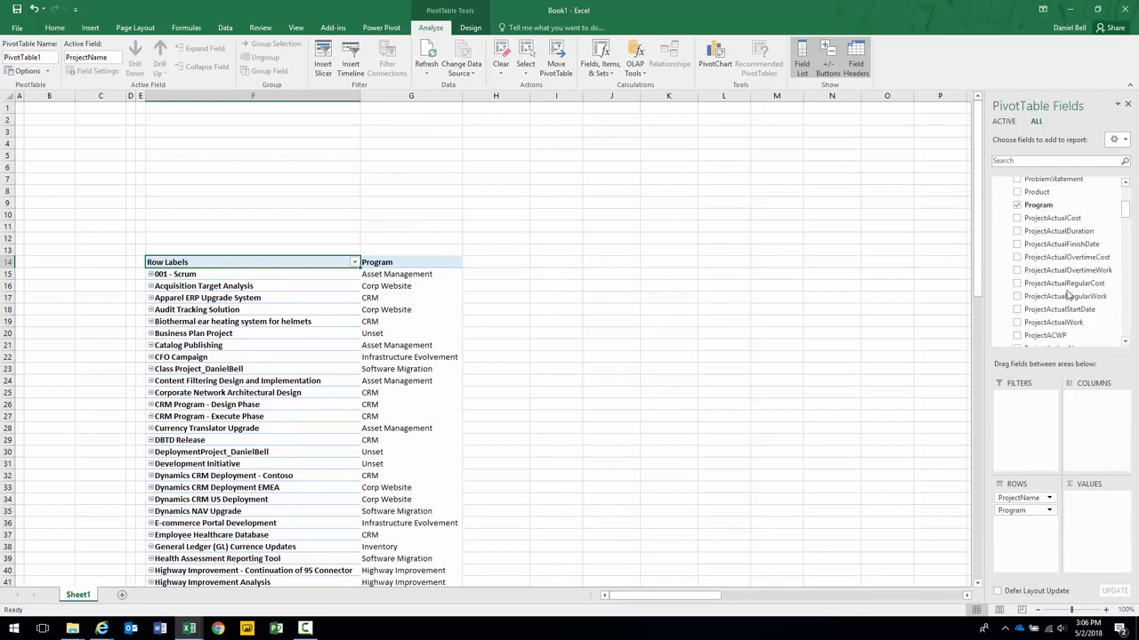
scroll(1068, 294, down, 5)
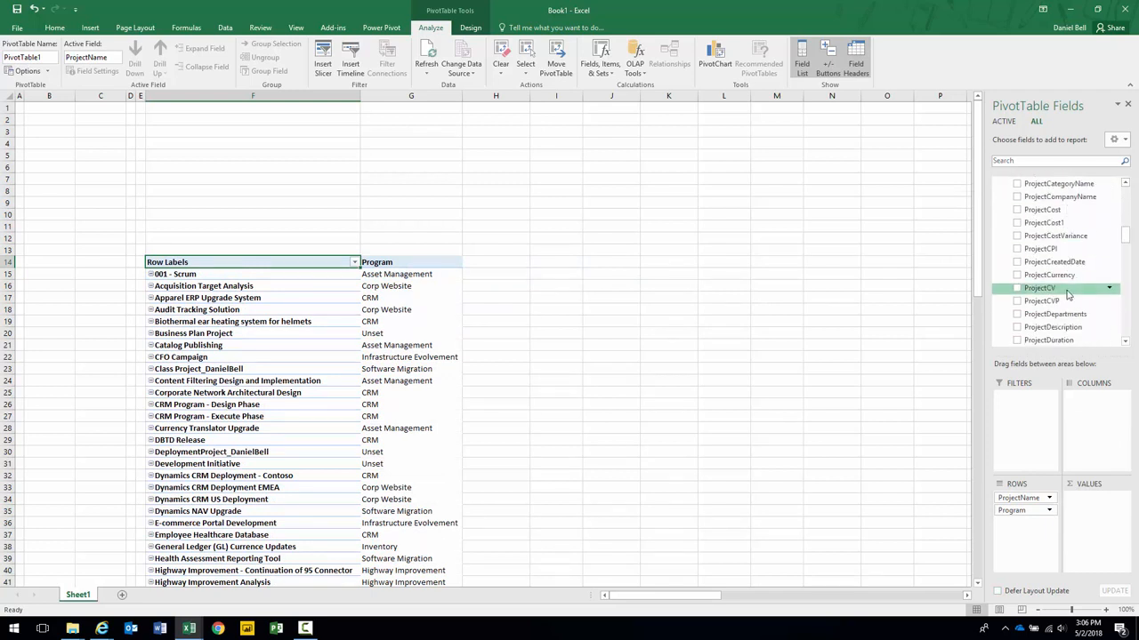
scroll(1067, 295, down, 5)
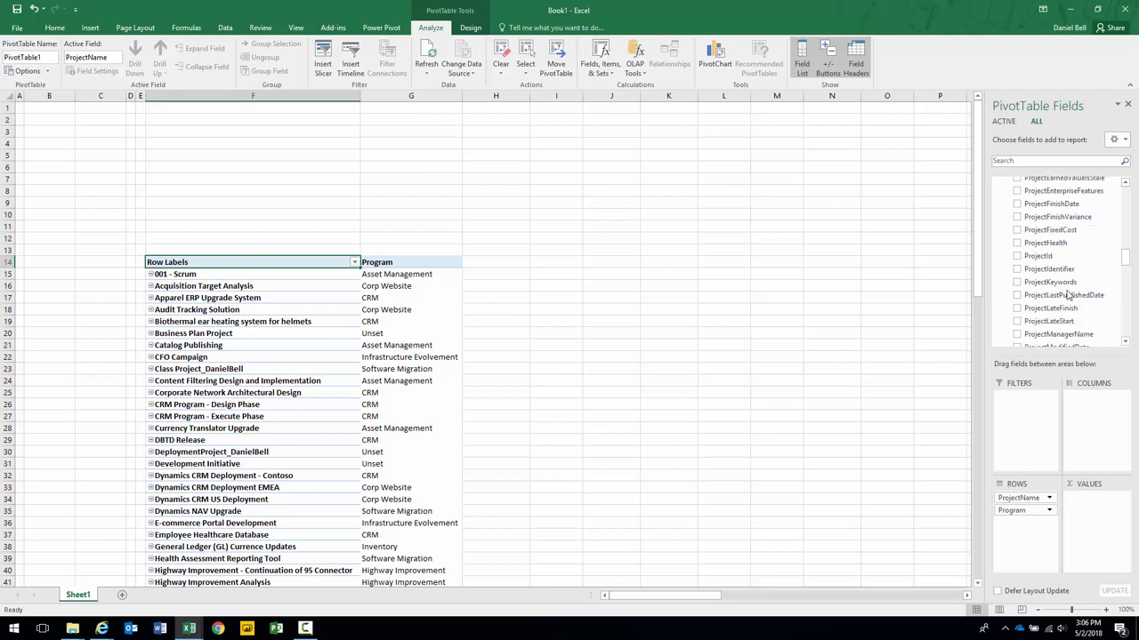
scroll(1067, 294, down, 2)
scroll(1068, 294, down, 4)
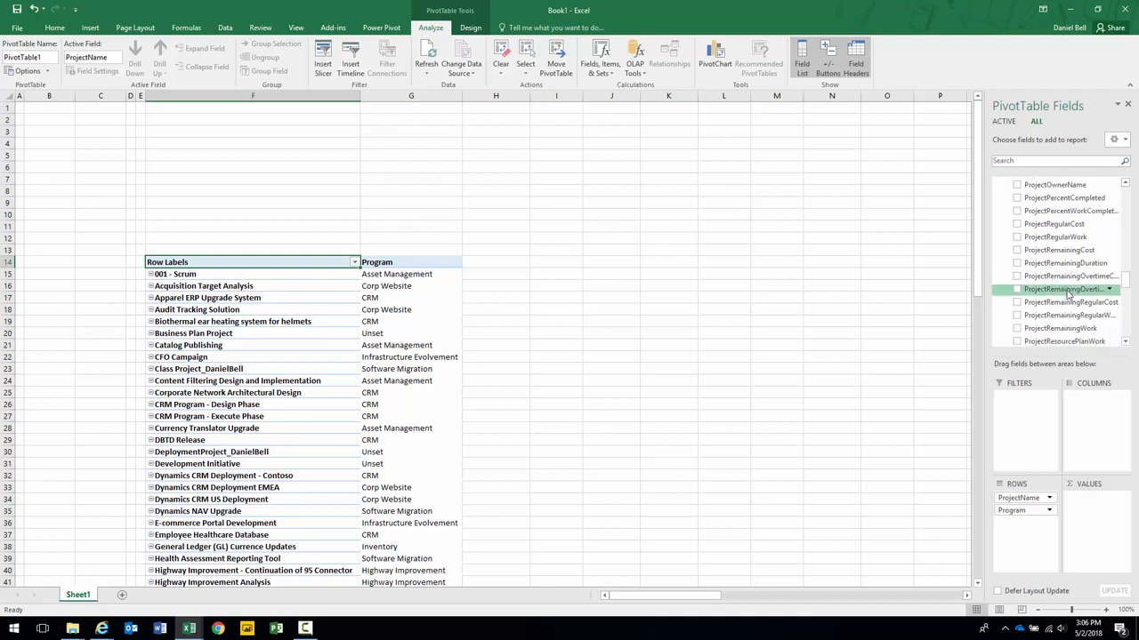
scroll(1067, 294, down, 3)
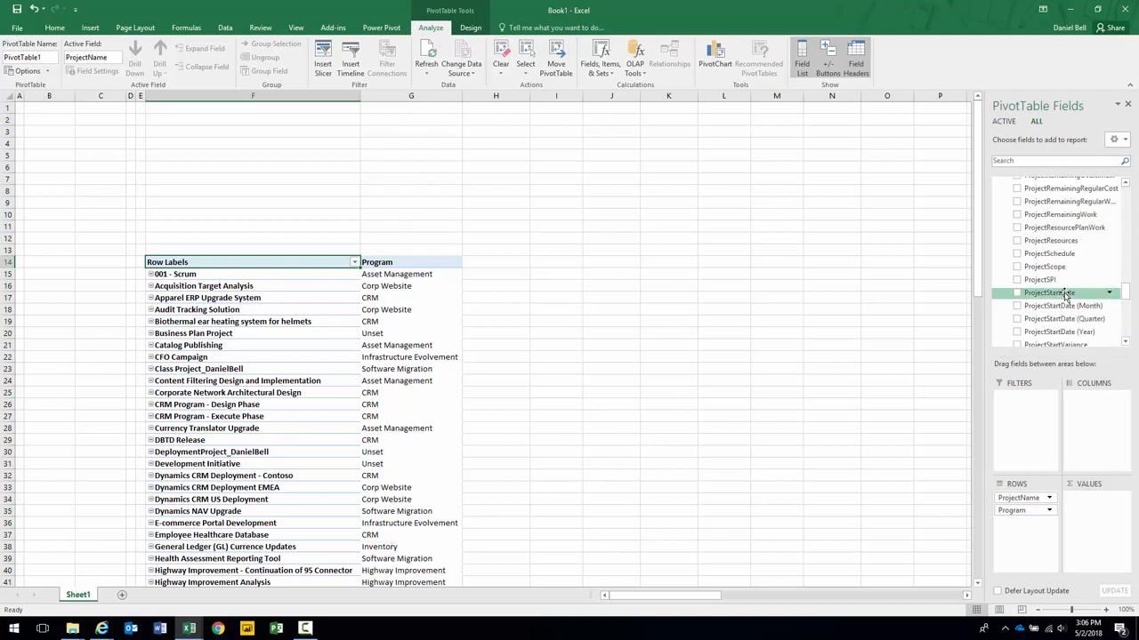
drag(1066, 300, 1025, 537)
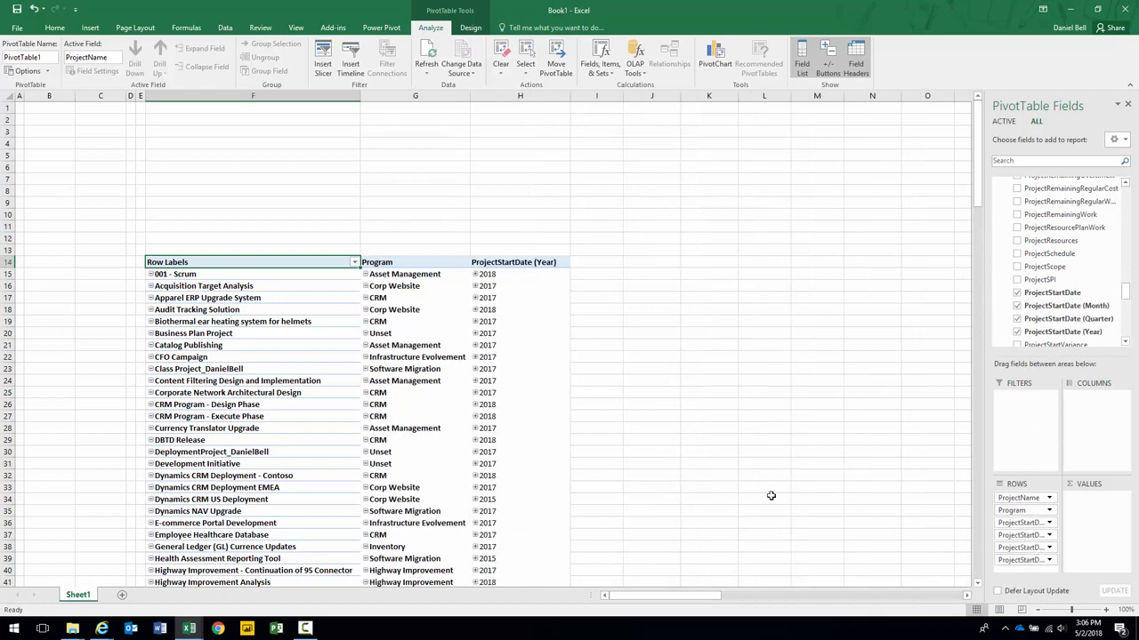
Step: Remove ProjectStartDate and its month, quarter and year groupings from the PivotTable rows
click(1050, 561)
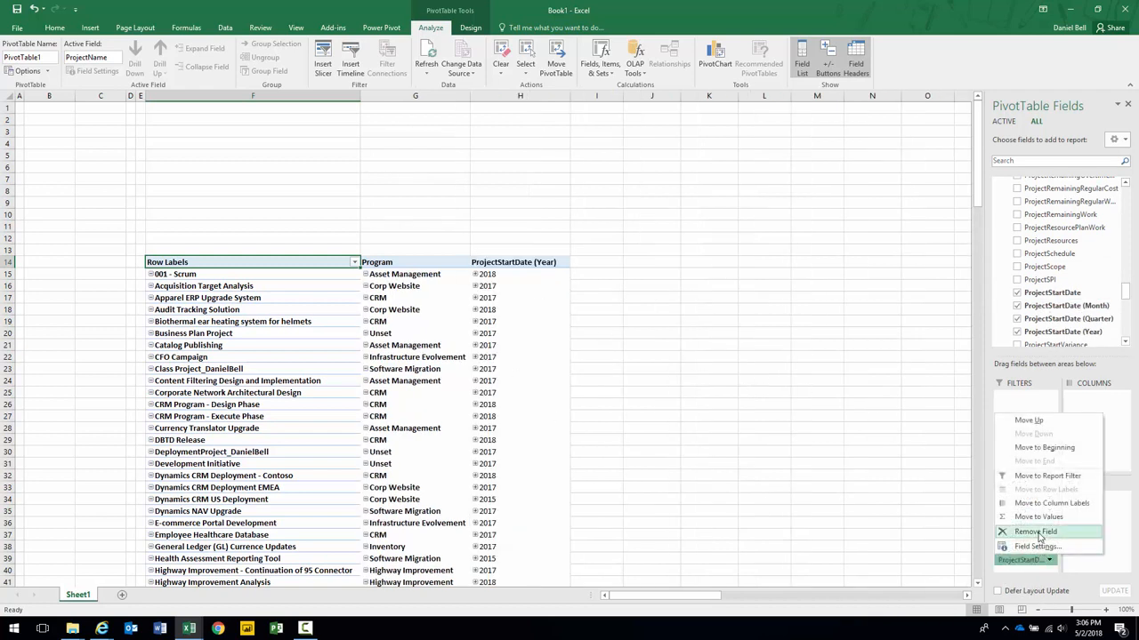
click(1036, 534)
click(1049, 548)
click(1032, 520)
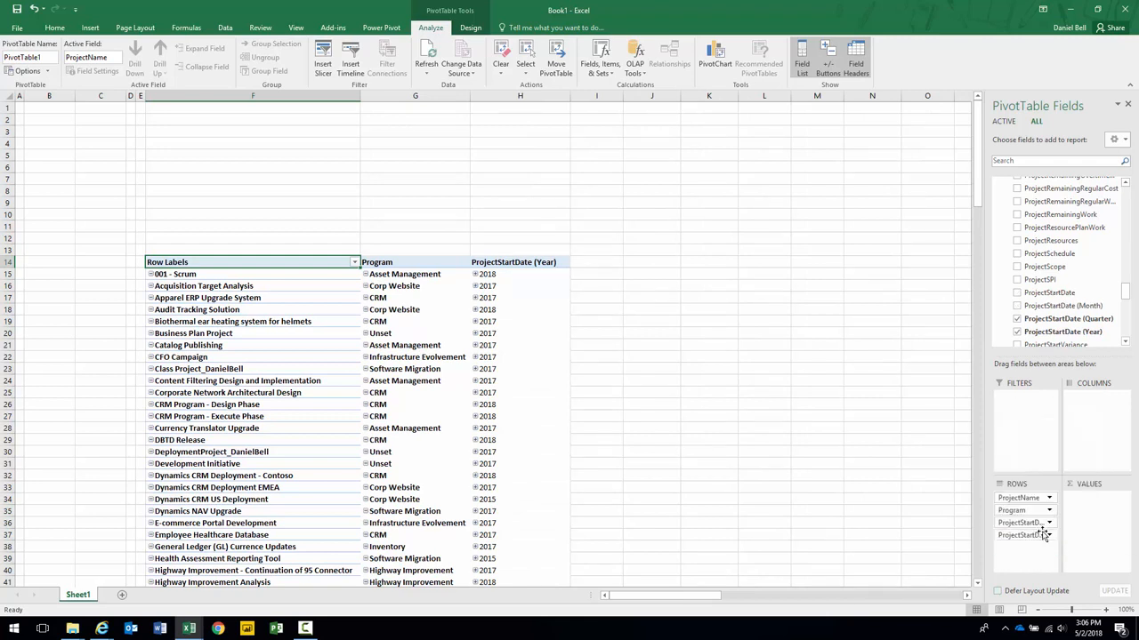
click(1050, 536)
click(1037, 507)
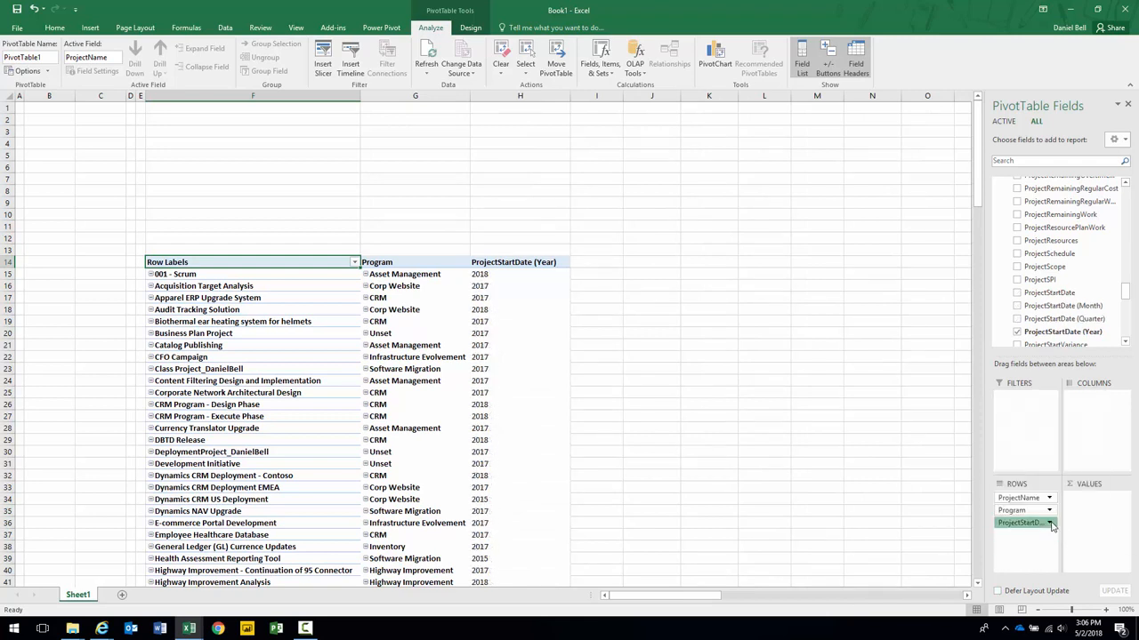
click(1050, 523)
click(1041, 496)
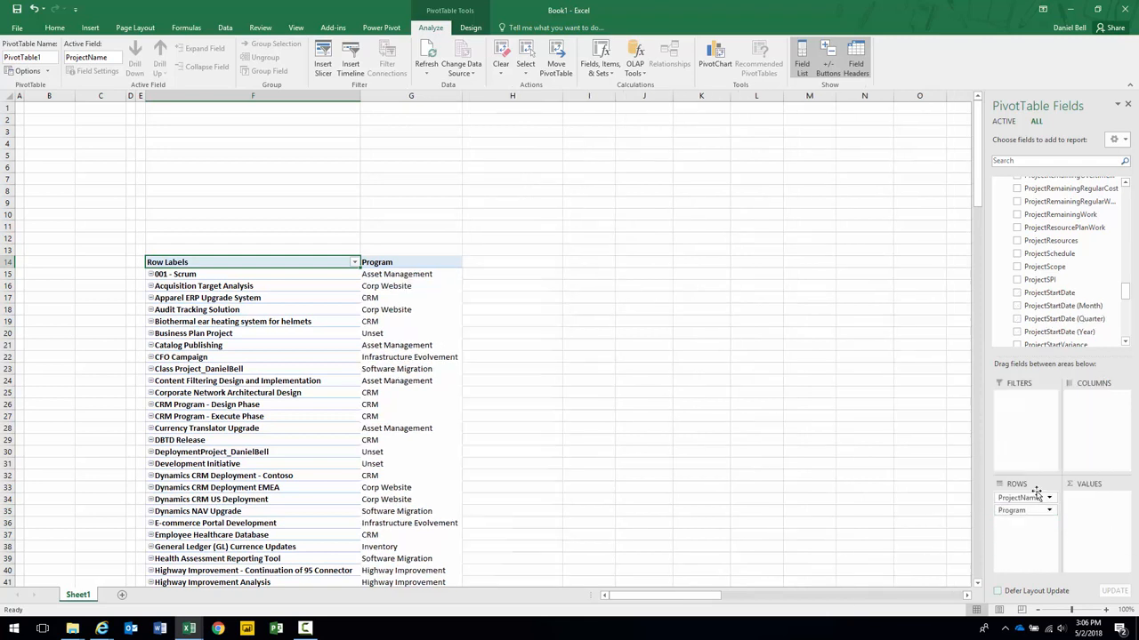
Step: Enable the classic PivotTable layout in the PivotTable's display options
right_click(244, 311)
click(308, 576)
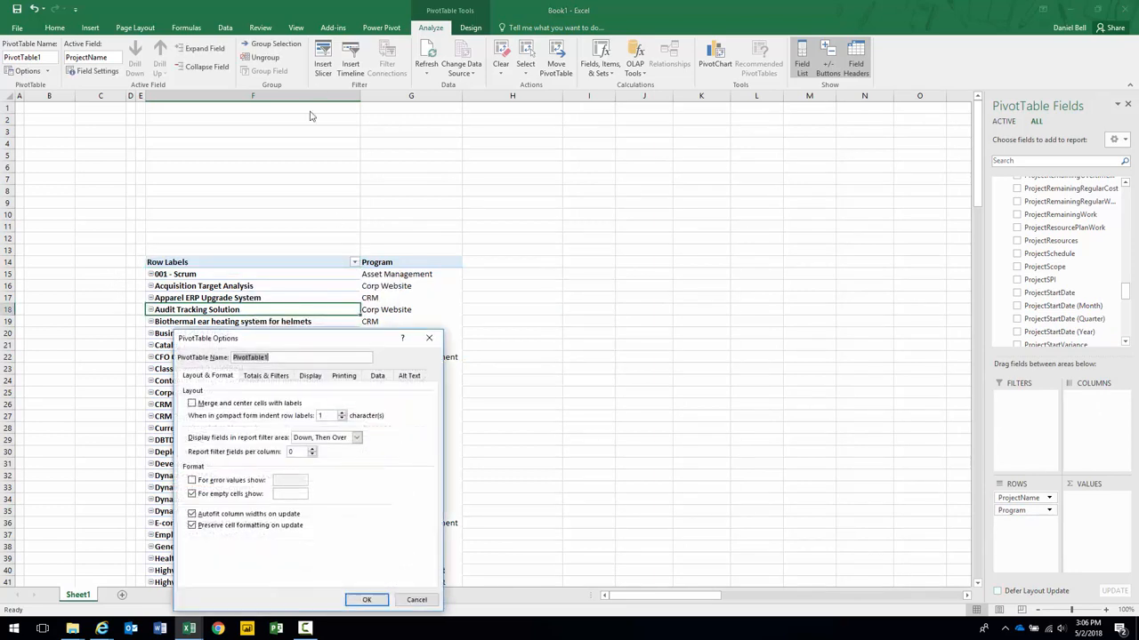
click(308, 376)
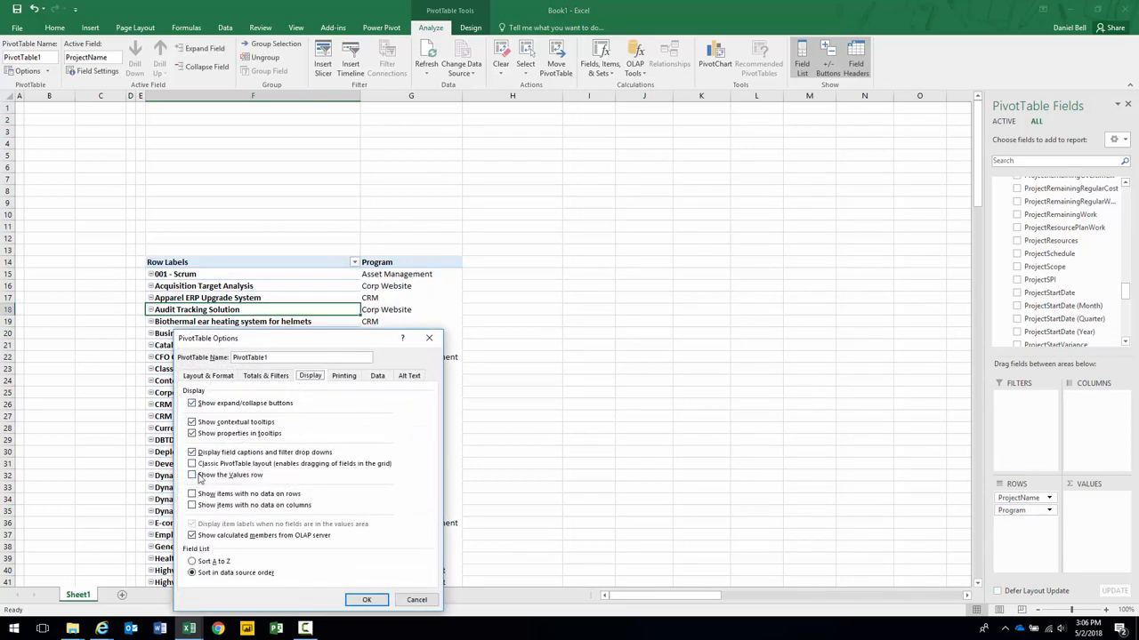
click(191, 463)
click(366, 600)
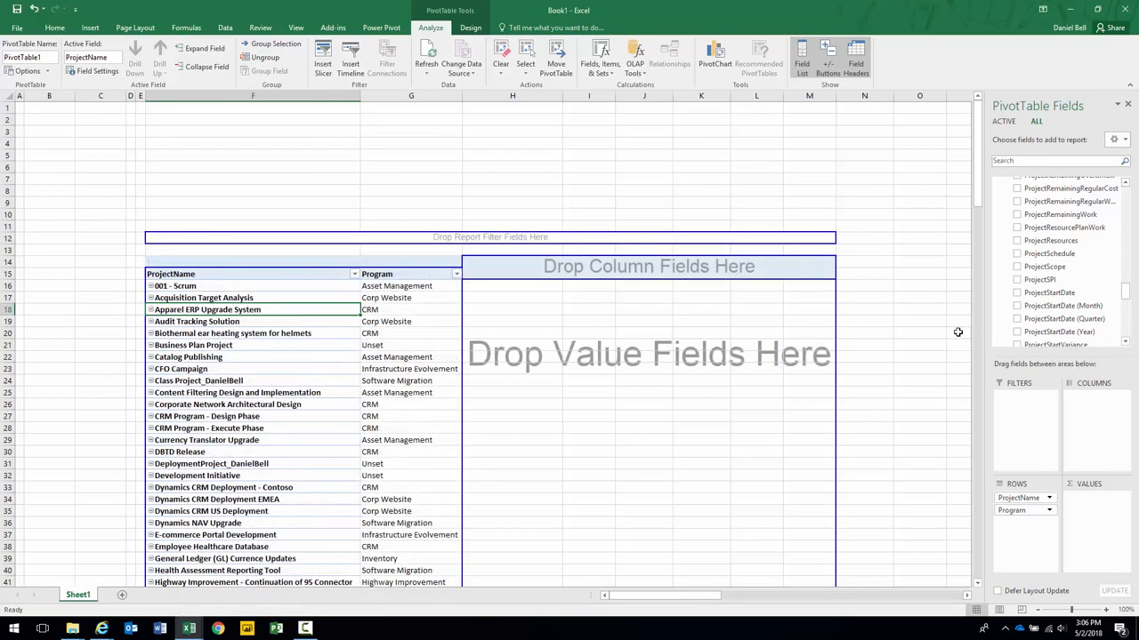
Step: Add the ProjectStartDate and ProjectFinishDate fields to the PivotTable's values
drag(1052, 293, 648, 371)
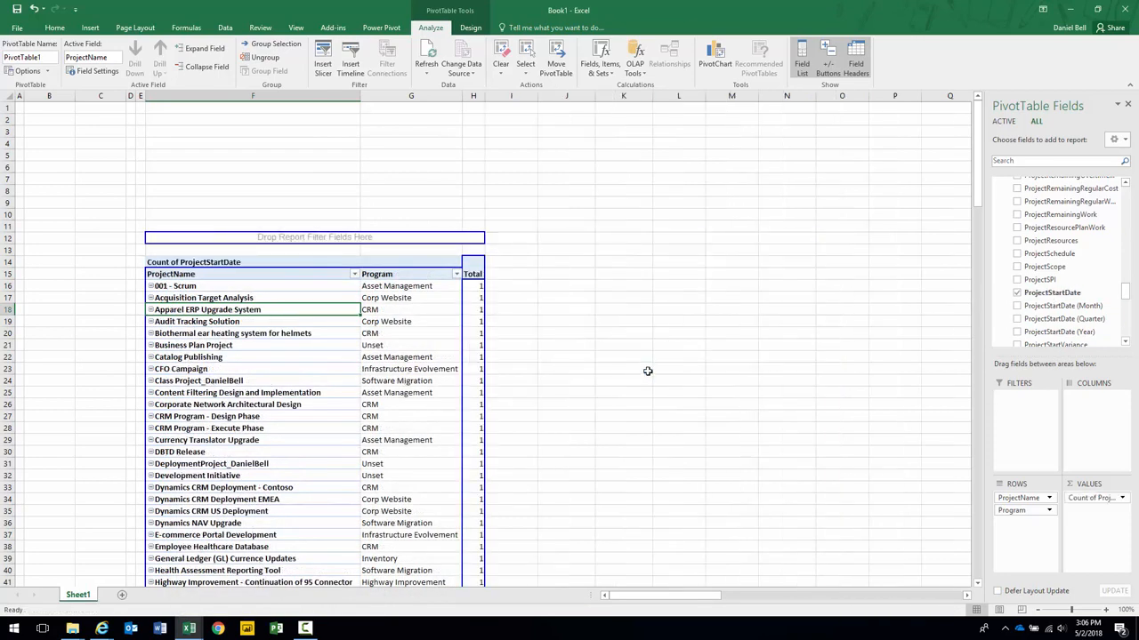
drag(1125, 298, 513, 285)
drag(481, 278, 481, 294)
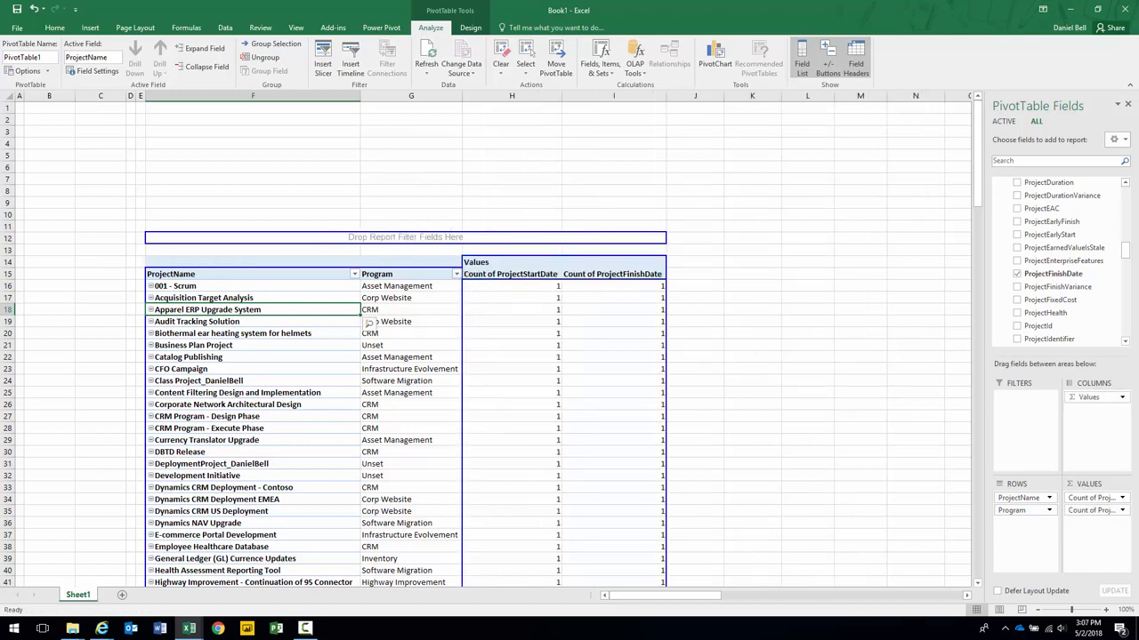
Step: Move the ProjectStartDate and ProjectFinishDate fields from the PivotTable values to the rows, below Program
click(1122, 498)
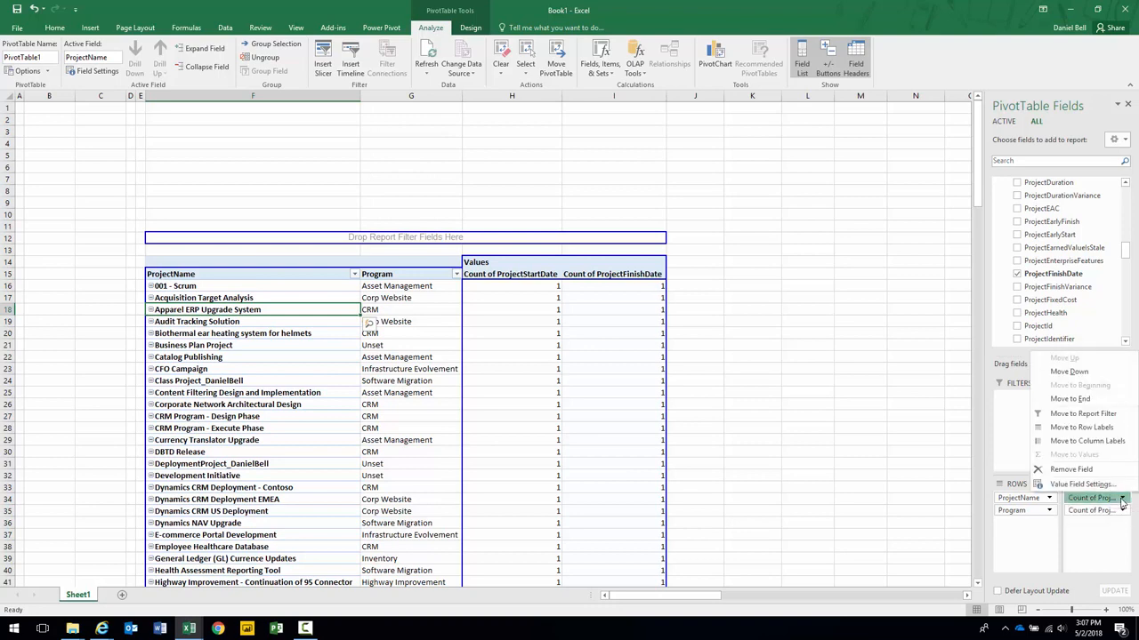
click(1122, 500)
drag(1103, 499, 1027, 525)
drag(1094, 499, 1032, 540)
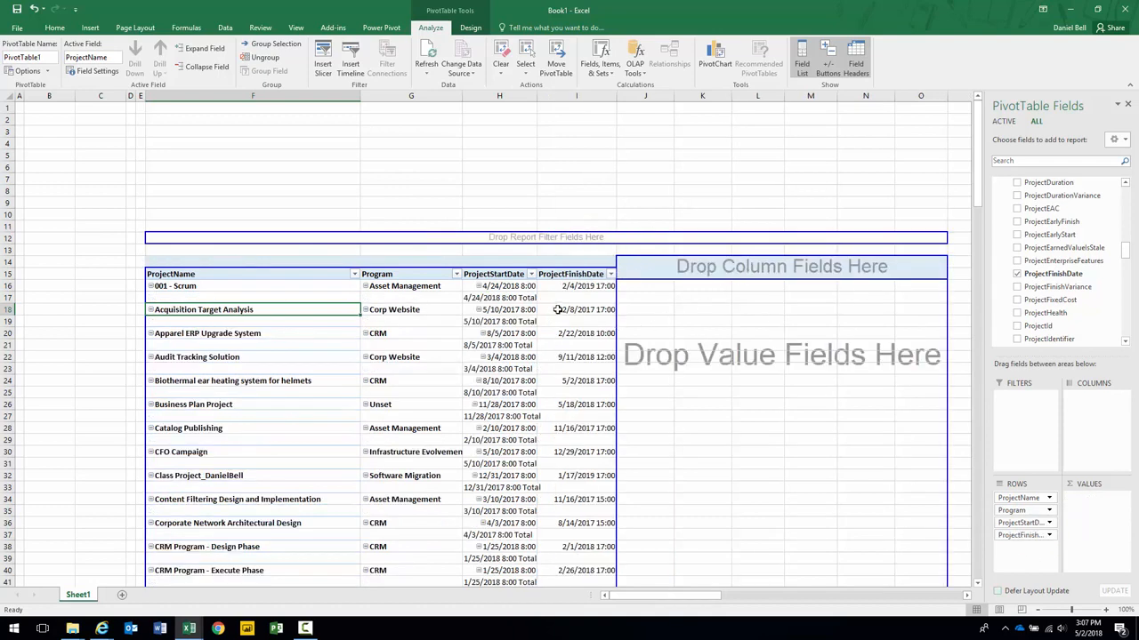
Step: Set the ProjectStartDate row field's subtotals to None, keeping its item labels in tabular form
click(1032, 523)
click(1036, 518)
double_click(1037, 522)
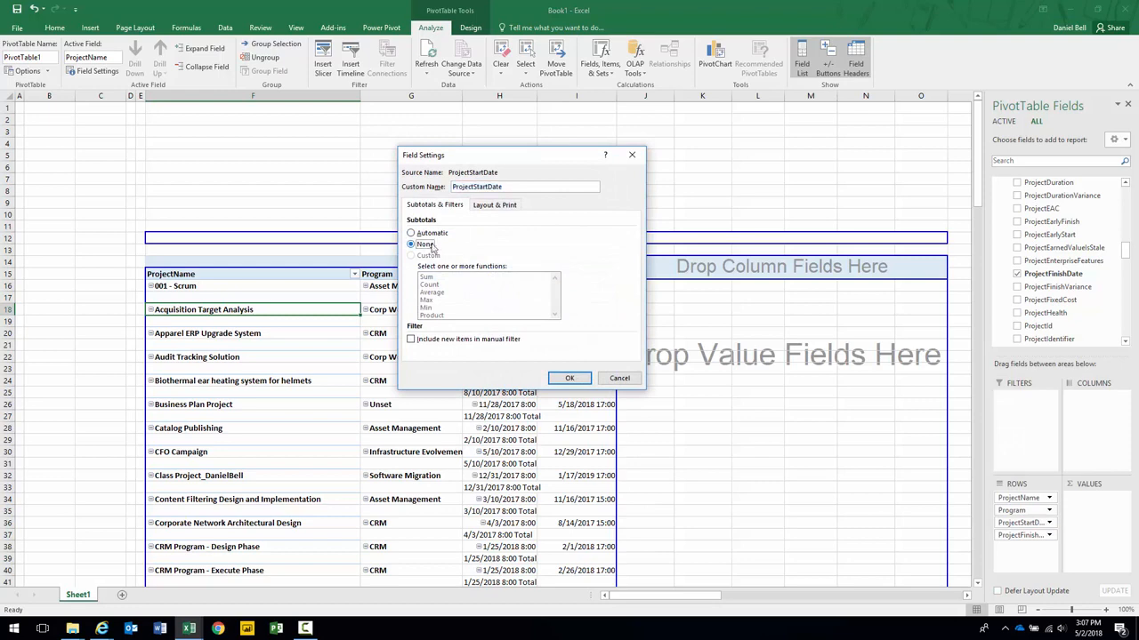
click(495, 206)
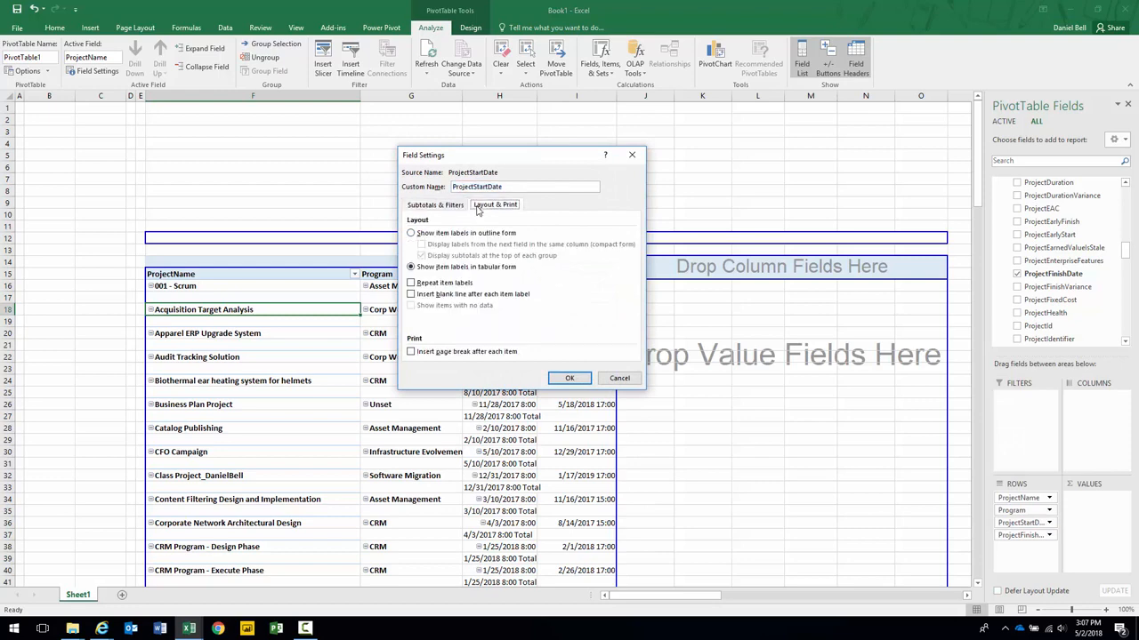
click(570, 378)
Step: Apply the ProjectFinishDate row field's settings with item labels shown in tabular form
double_click(1047, 537)
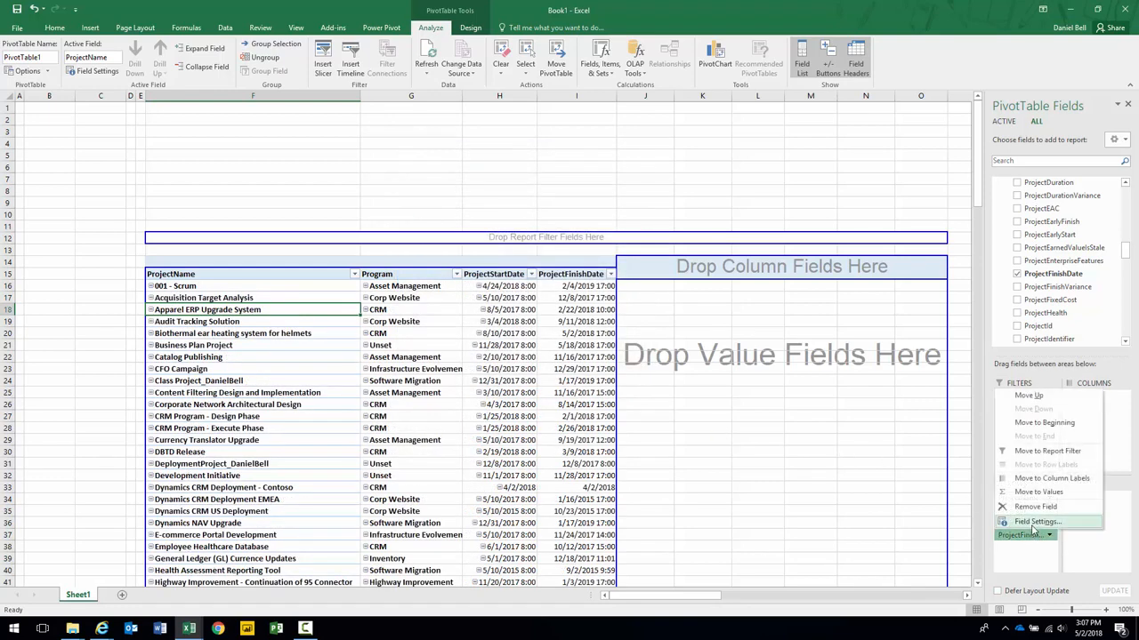
click(474, 212)
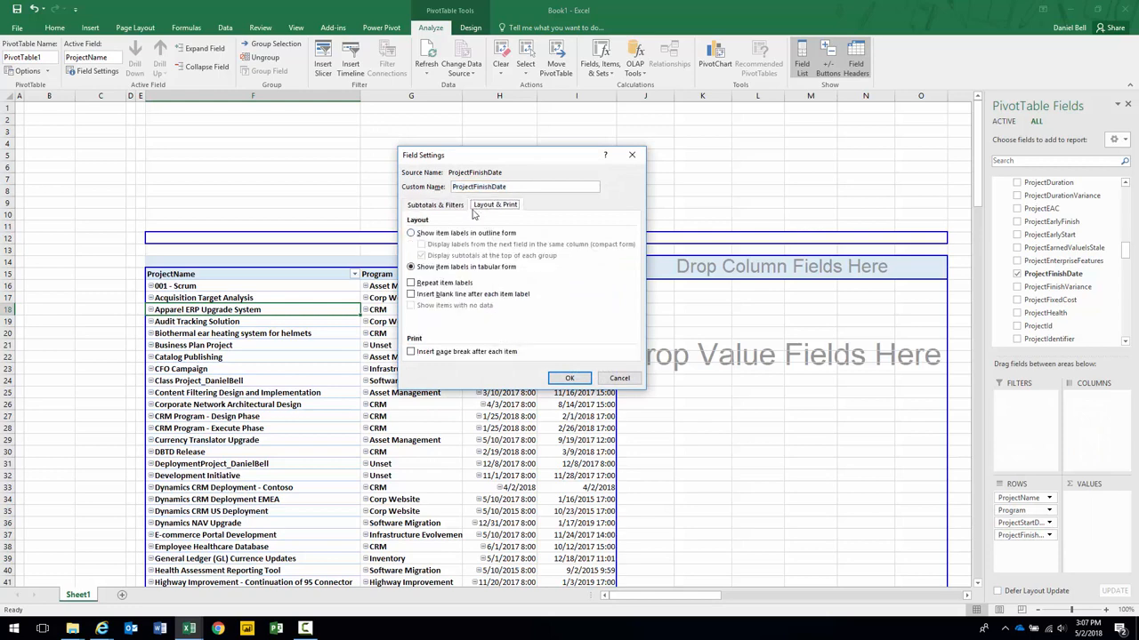
click(570, 378)
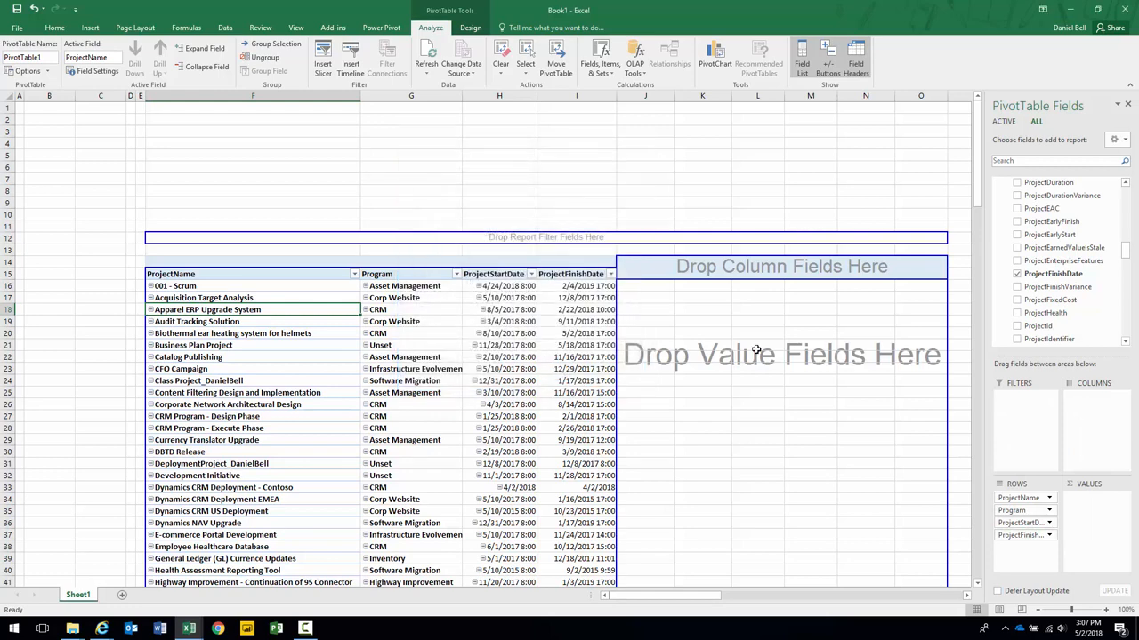
Step: Disable the classic PivotTable layout in the PivotTable's display options
right_click(327, 357)
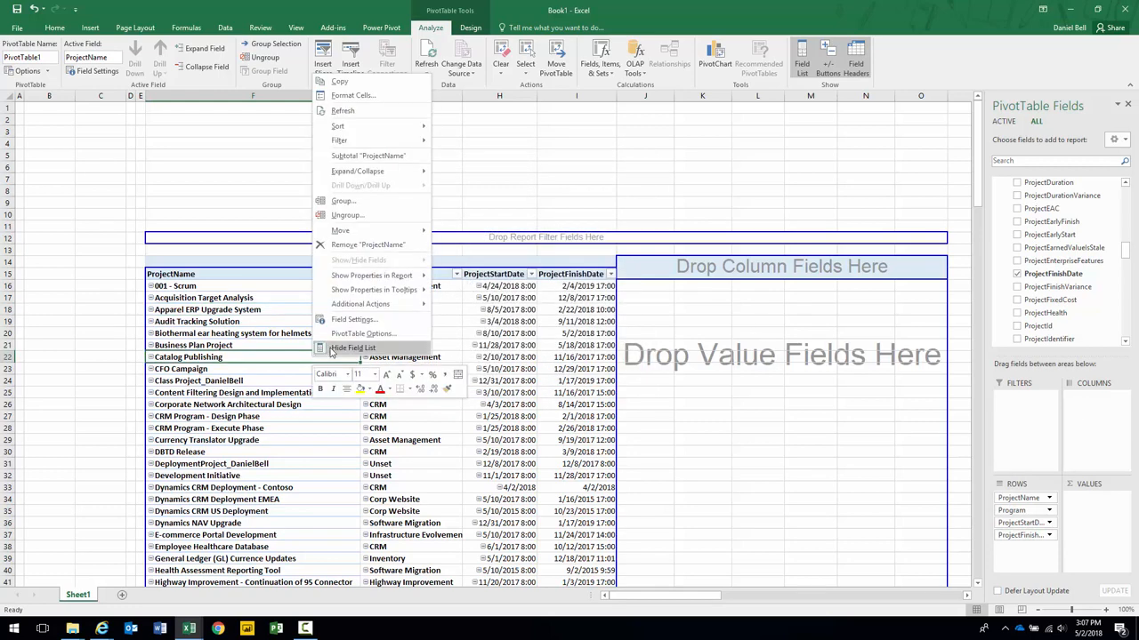
click(352, 347)
click(333, 233)
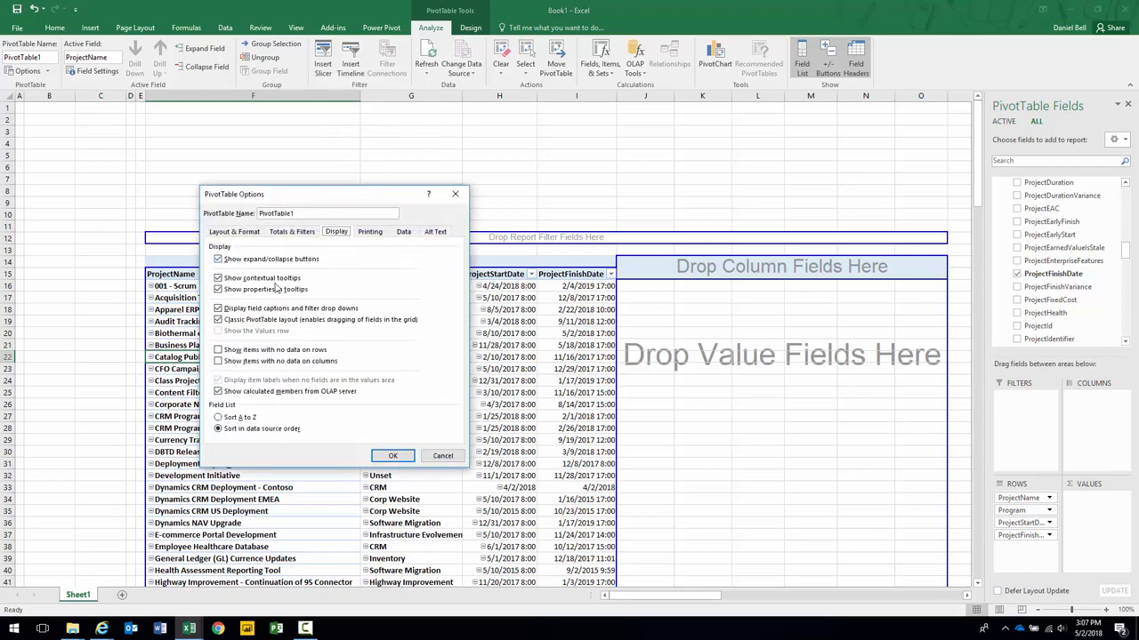
click(244, 321)
click(392, 455)
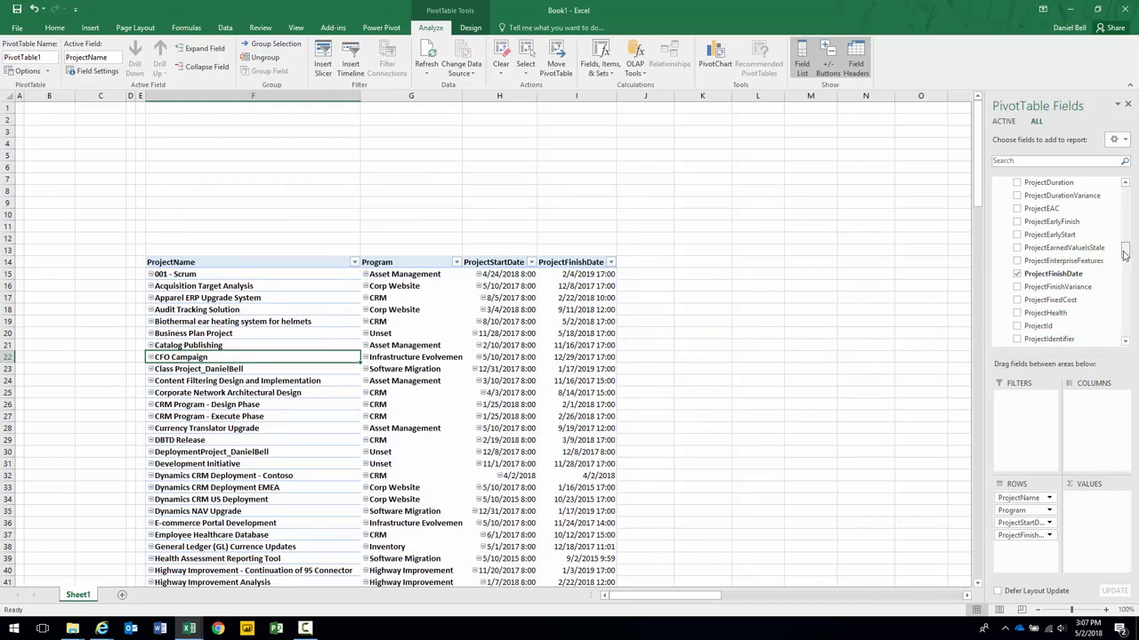
Step: Add the ProjectCost and ProjectWork fields to the PivotTable as summed values
drag(1125, 250, 1123, 221)
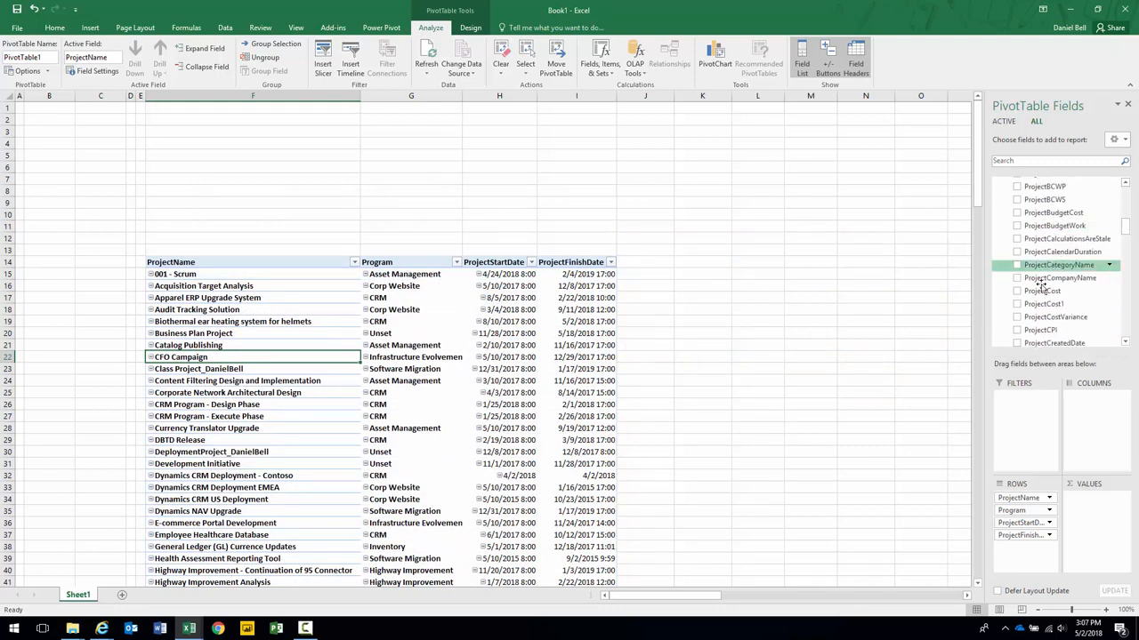
click(1018, 292)
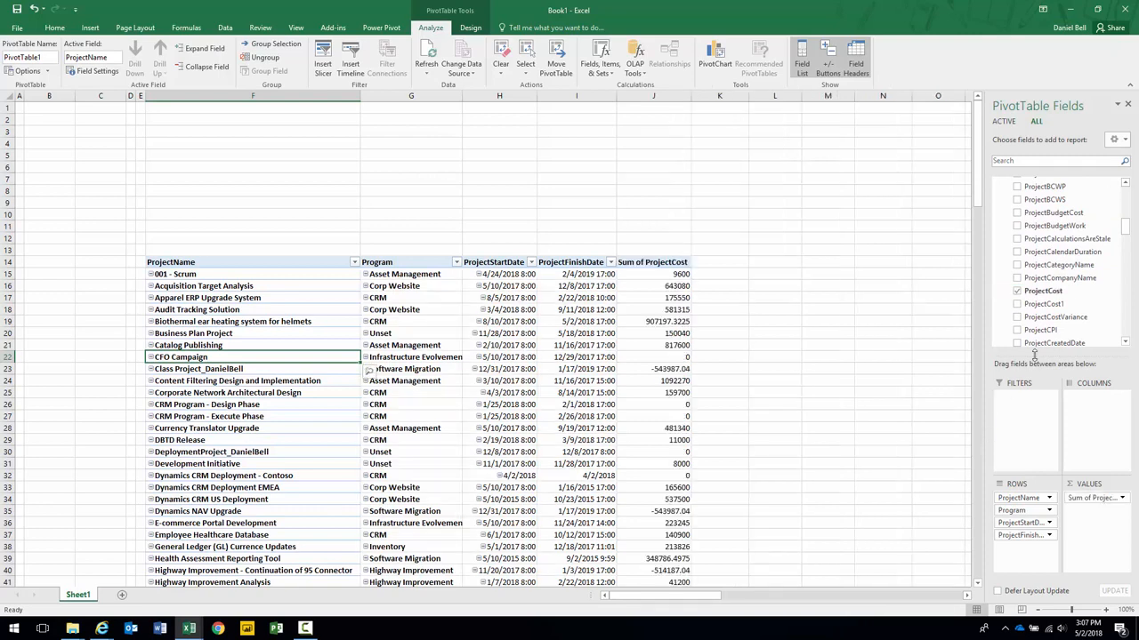
drag(1123, 232, 1124, 309)
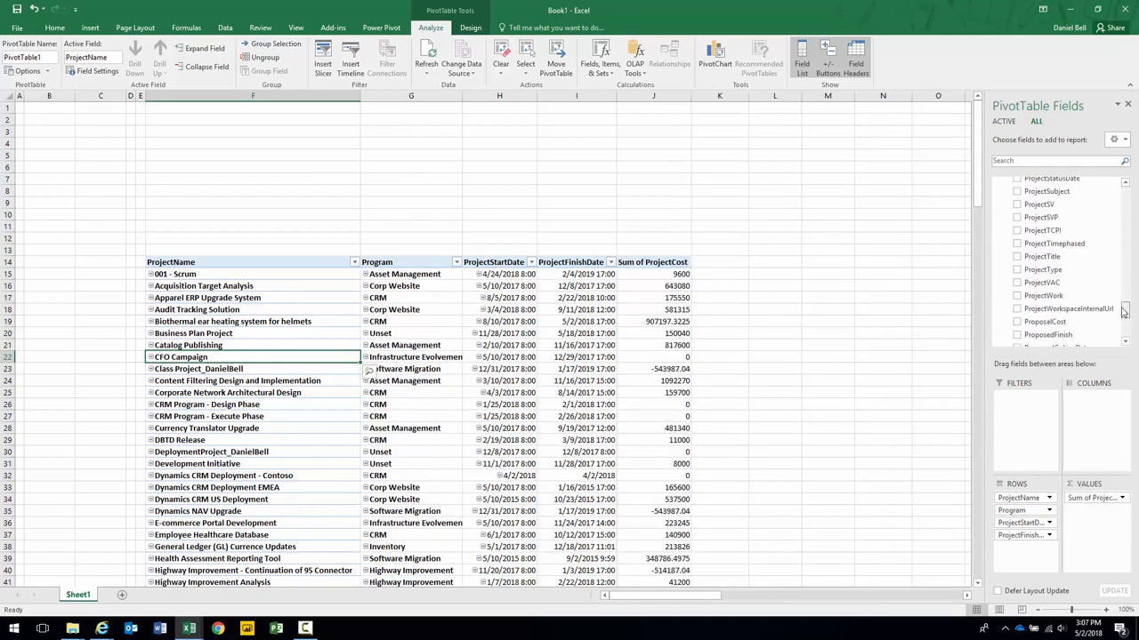
click(1017, 295)
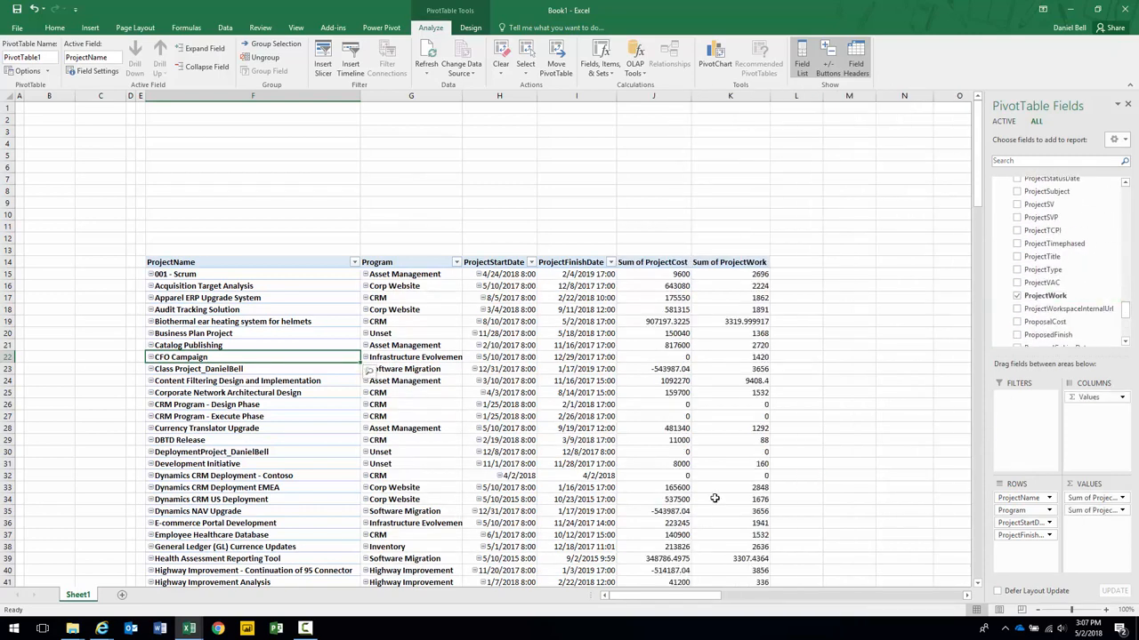
Step: Rename the Sum of ProjectCost value field as Cost
click(650, 263)
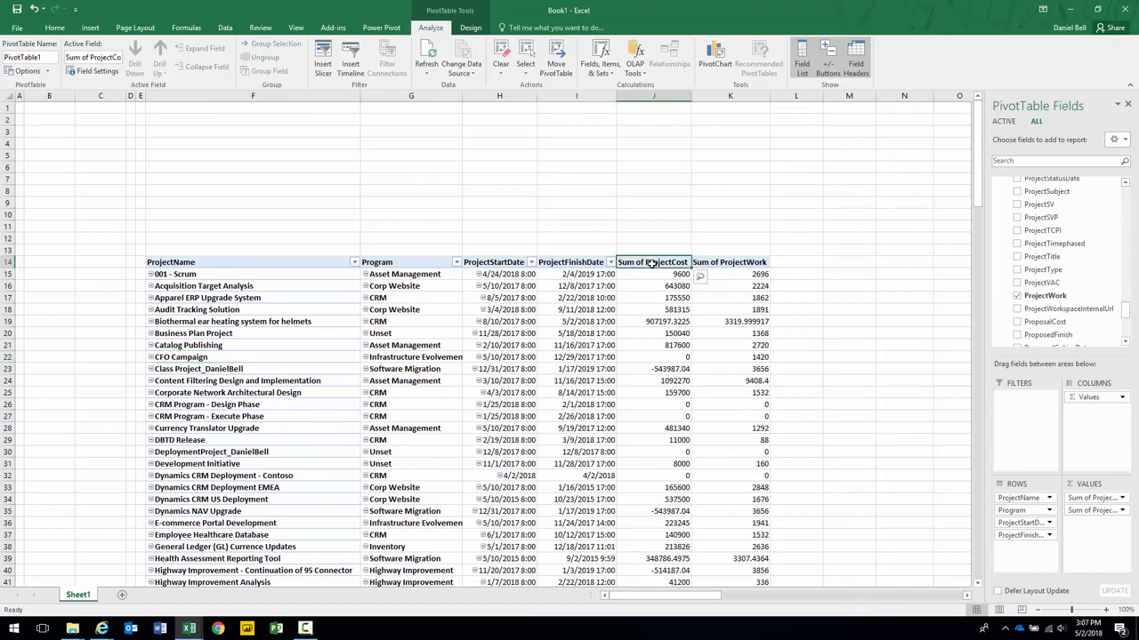
double_click(650, 263)
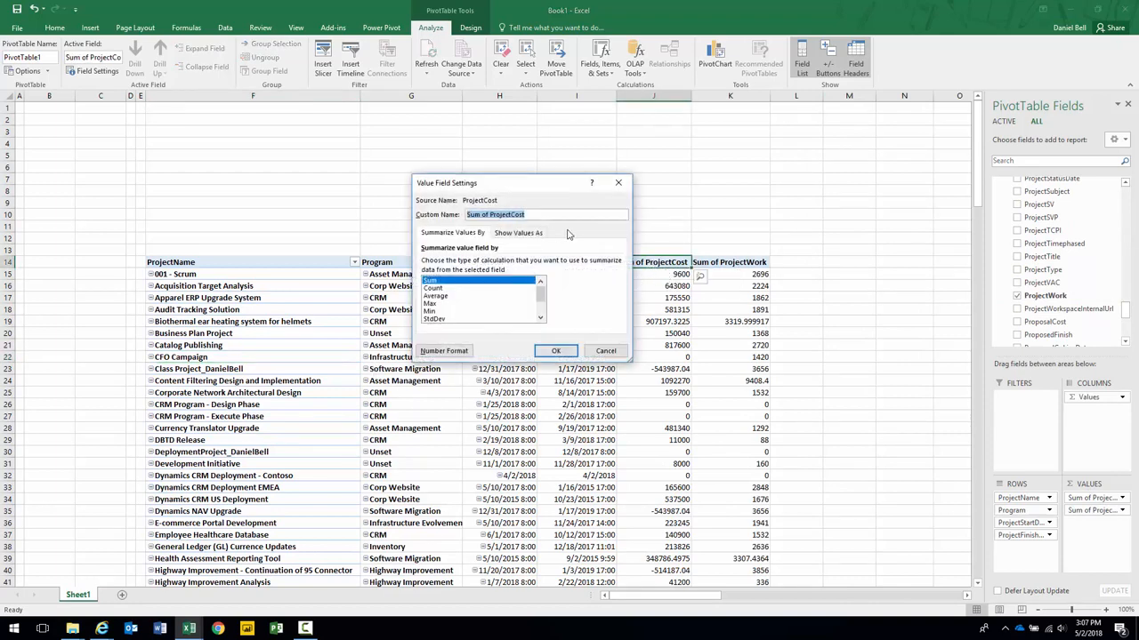
text(Cost)
key(Return)
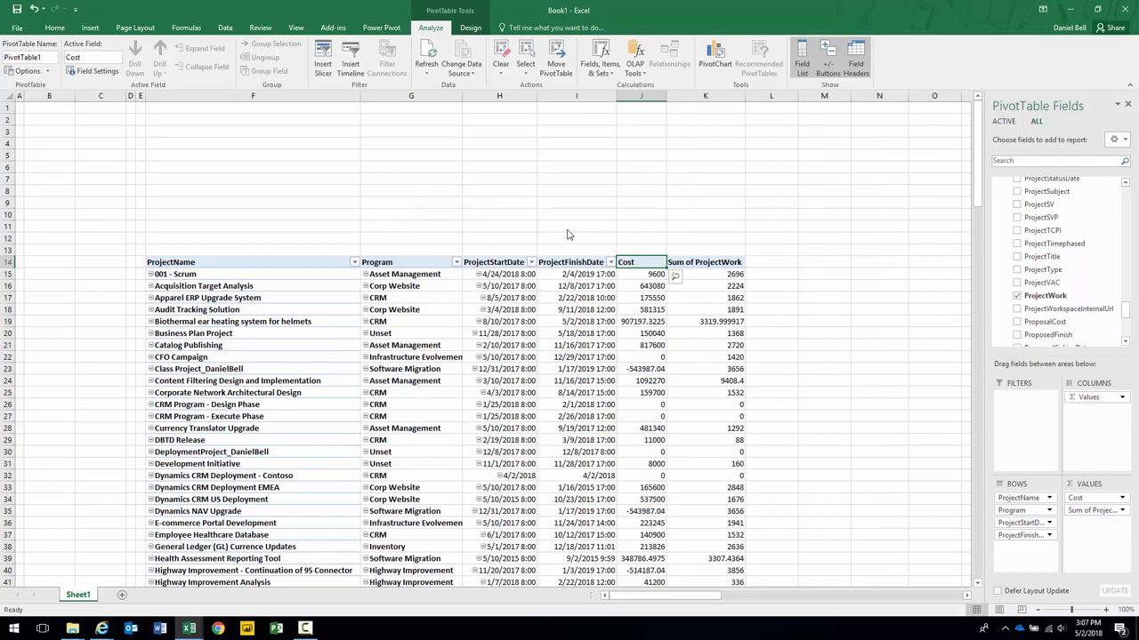
Step: Rename the Sum of ProjectWork value field as Work
click(694, 253)
double_click(693, 261)
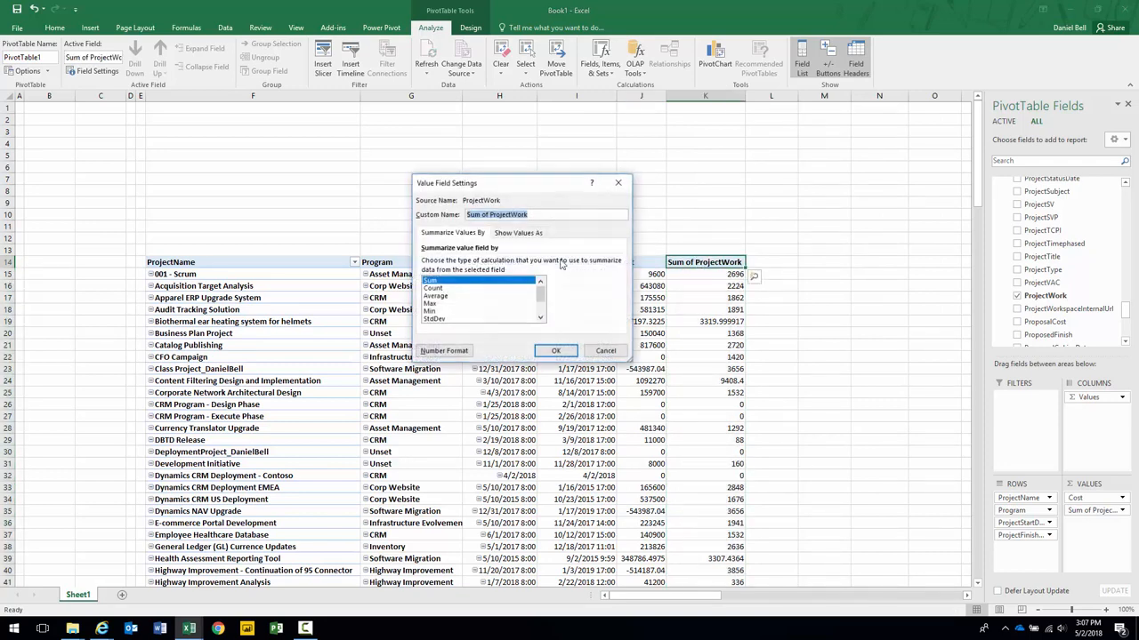
text(Wo)
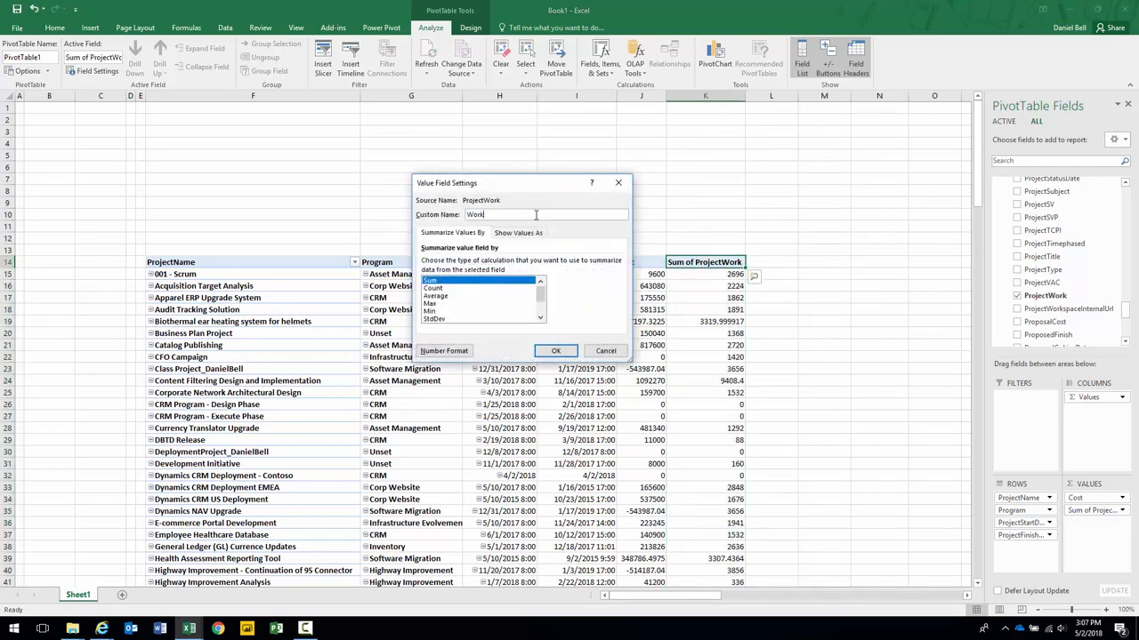
key(Return)
Step: Rename the ProjectStartDate column header as Start Date and the ProjectFinishDate column header as Finish Date
click(494, 262)
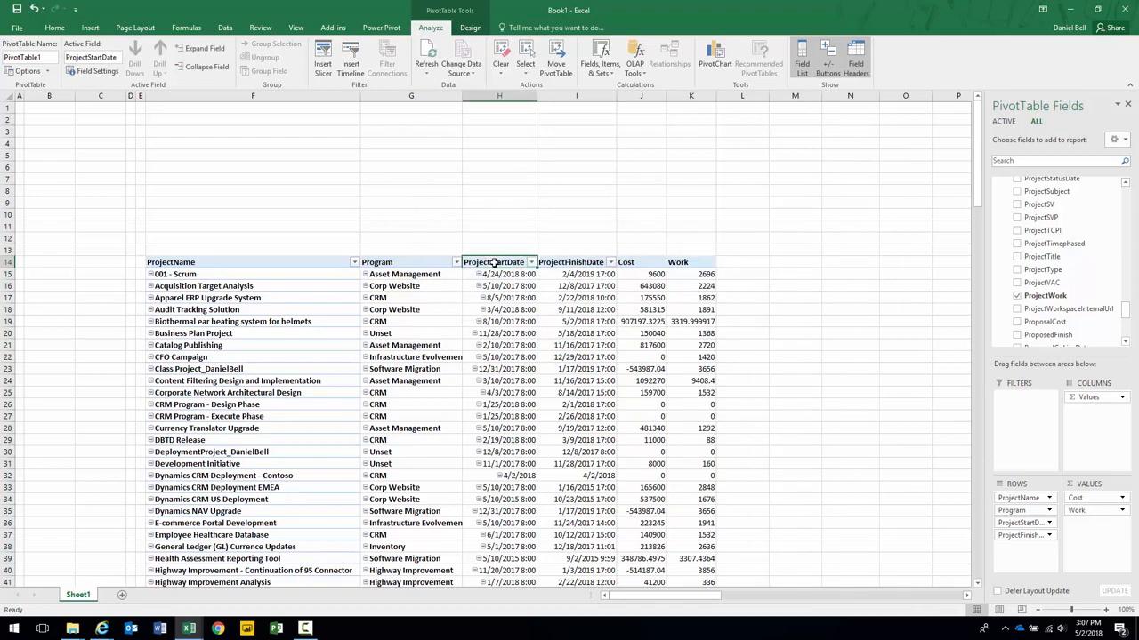
text(Start D)
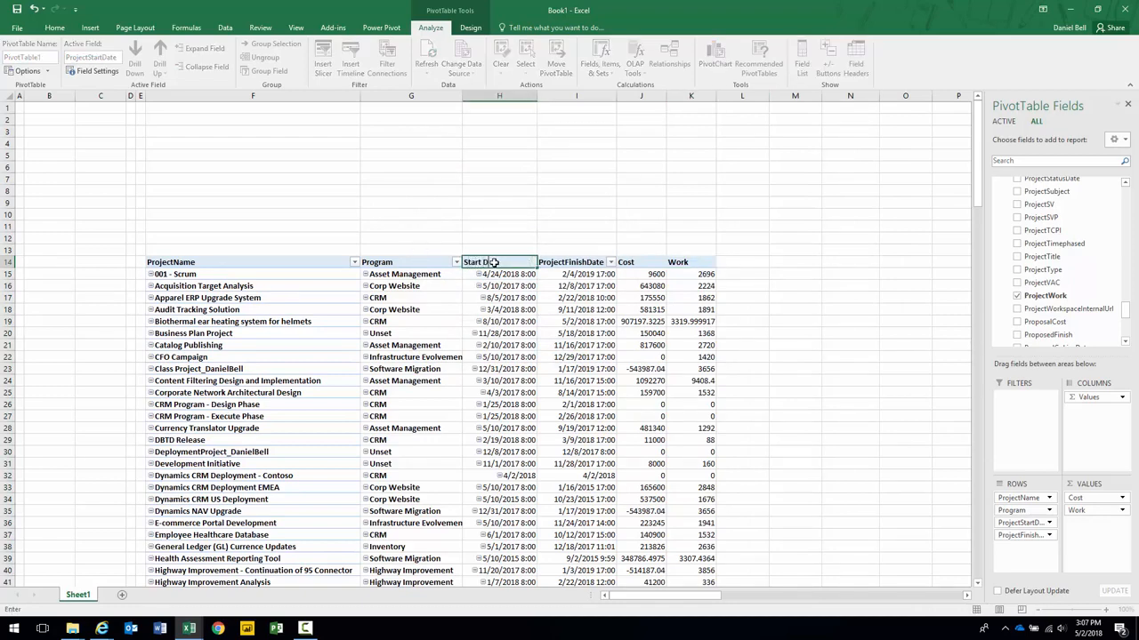
click(574, 257)
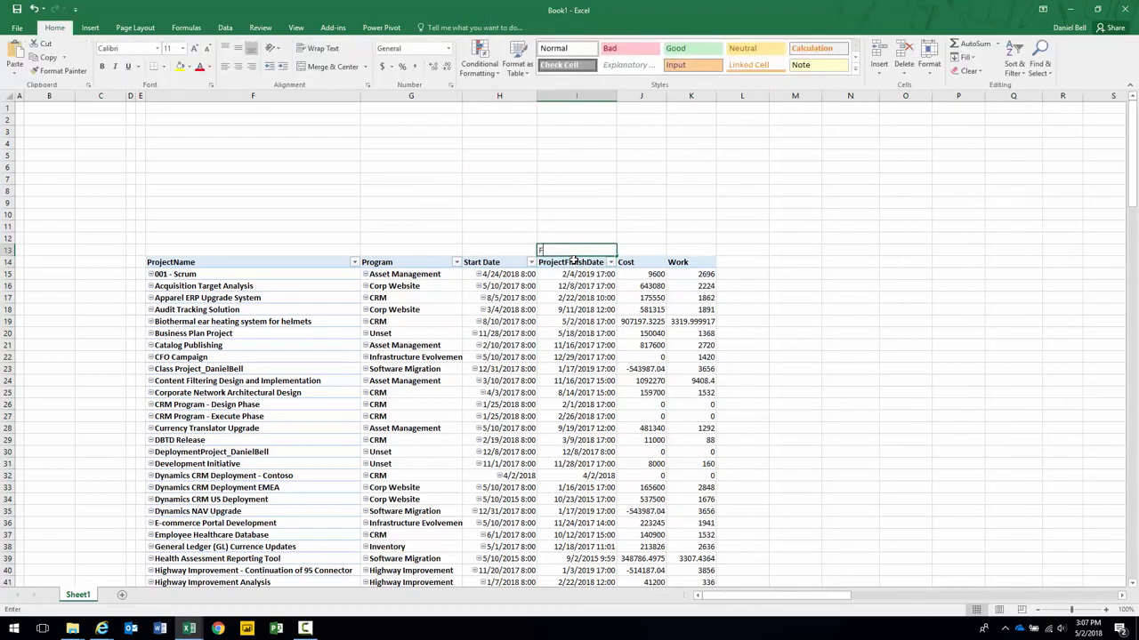
text(F)
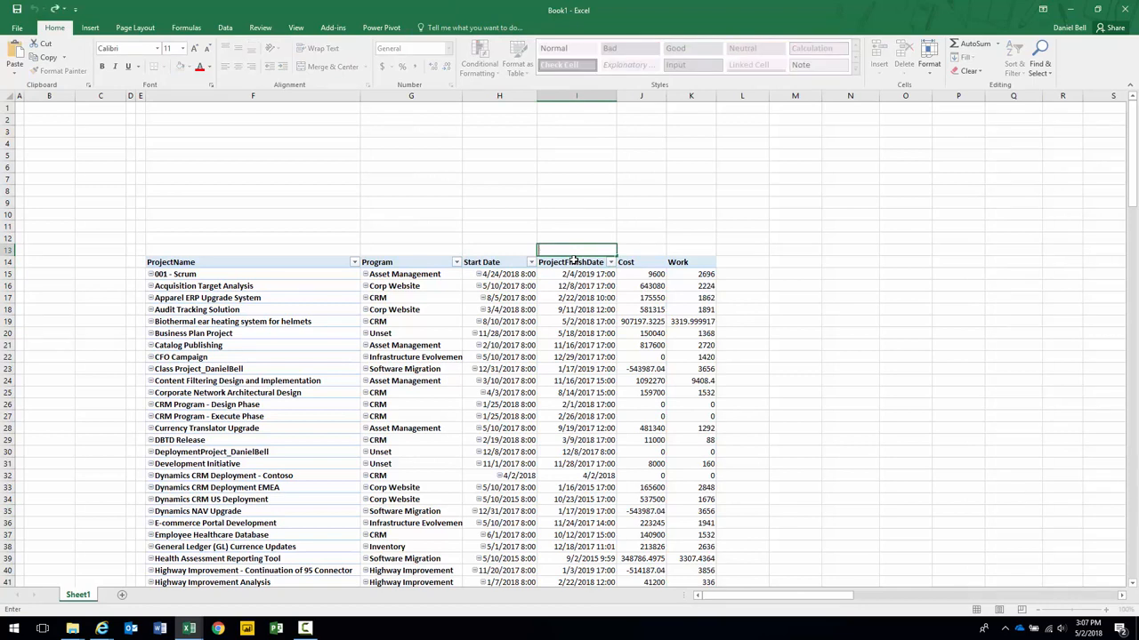
click(574, 261)
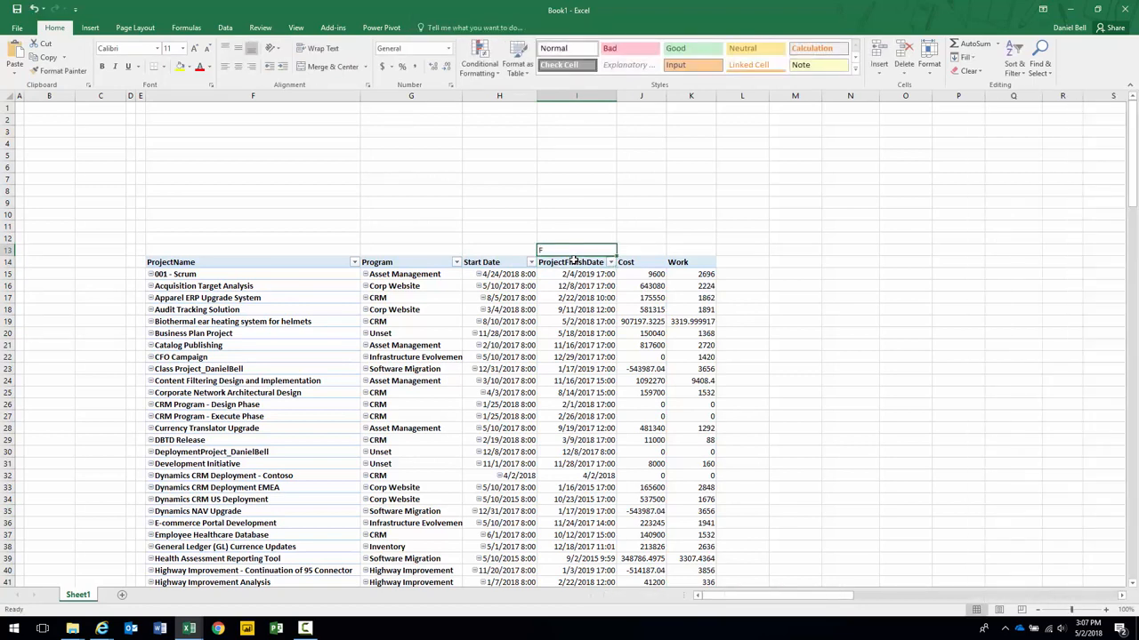
text(F)
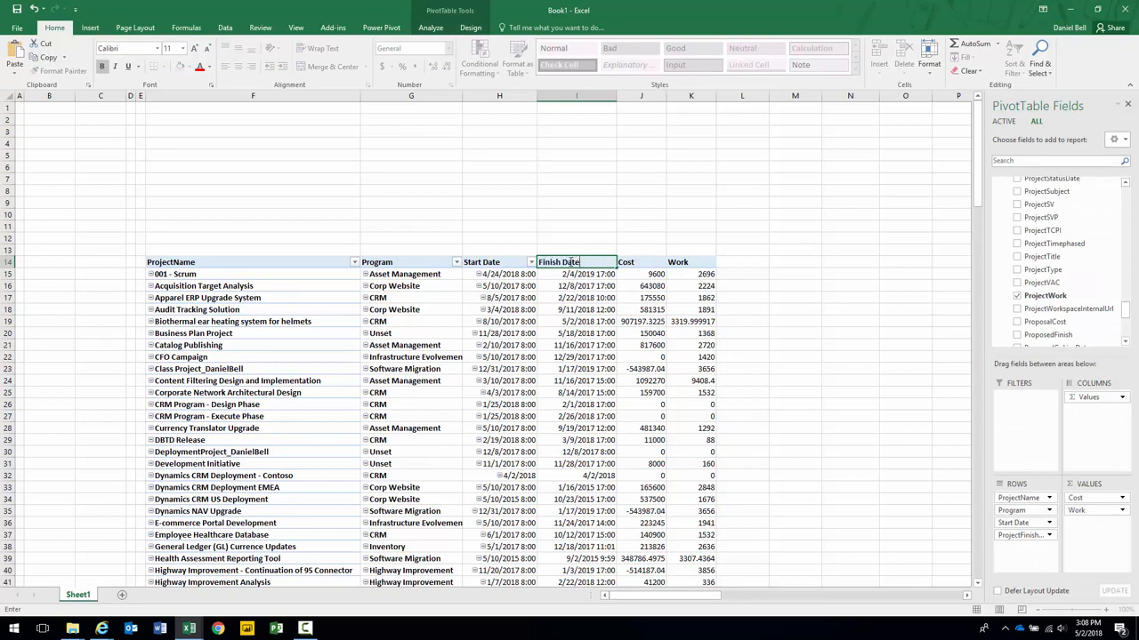
Step: Rename the ProjectName column header as Project
click(332, 262)
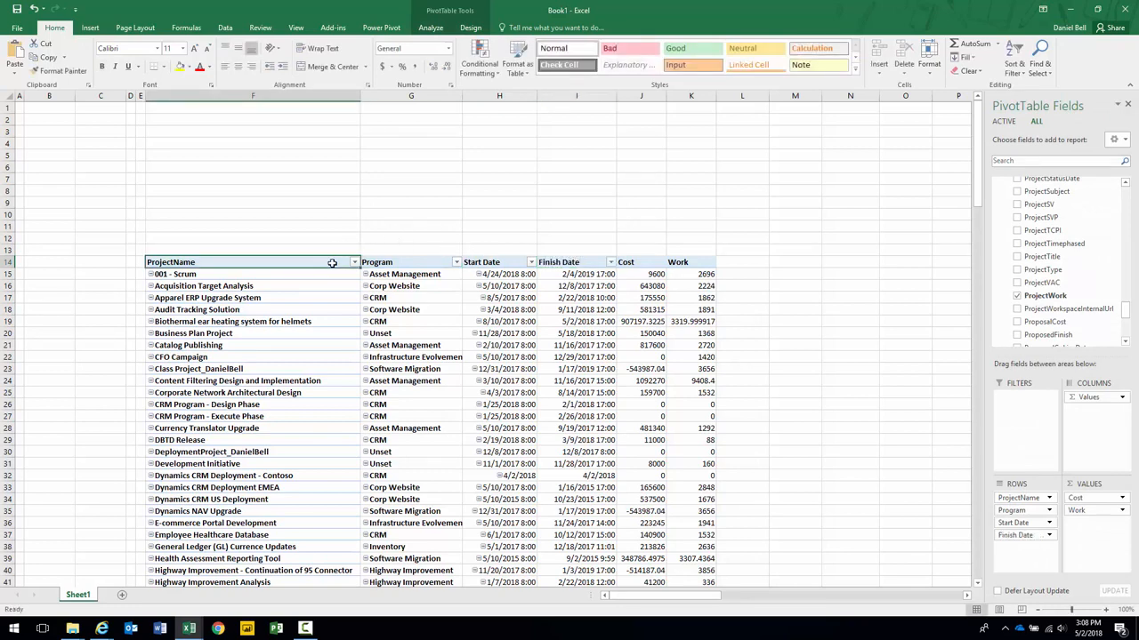
text(Proje)
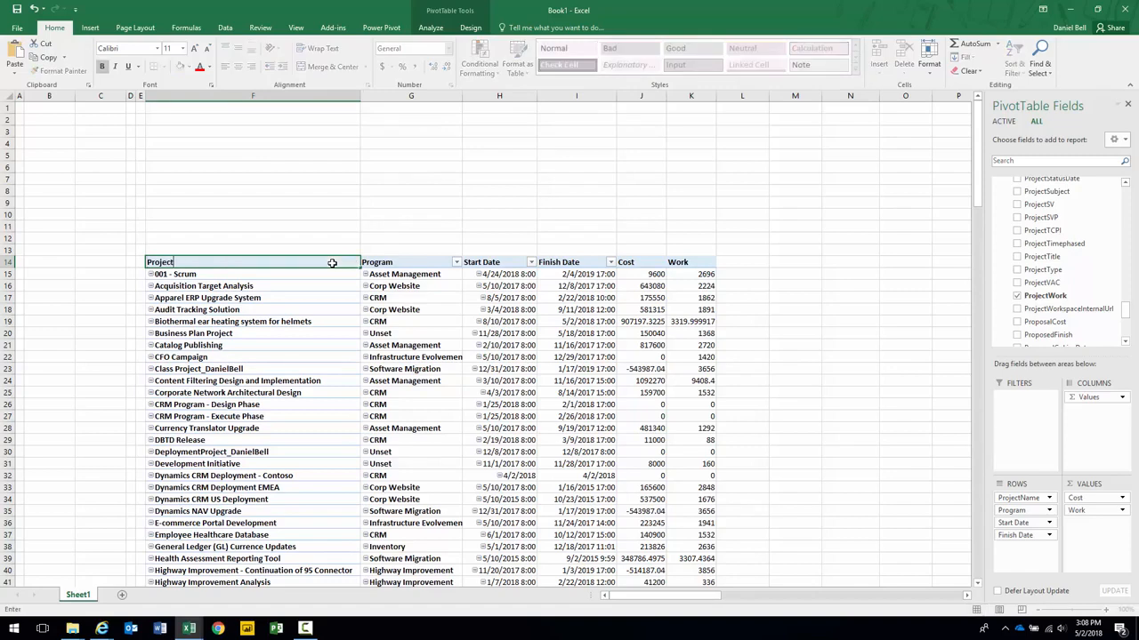
key(Return)
click(332, 263)
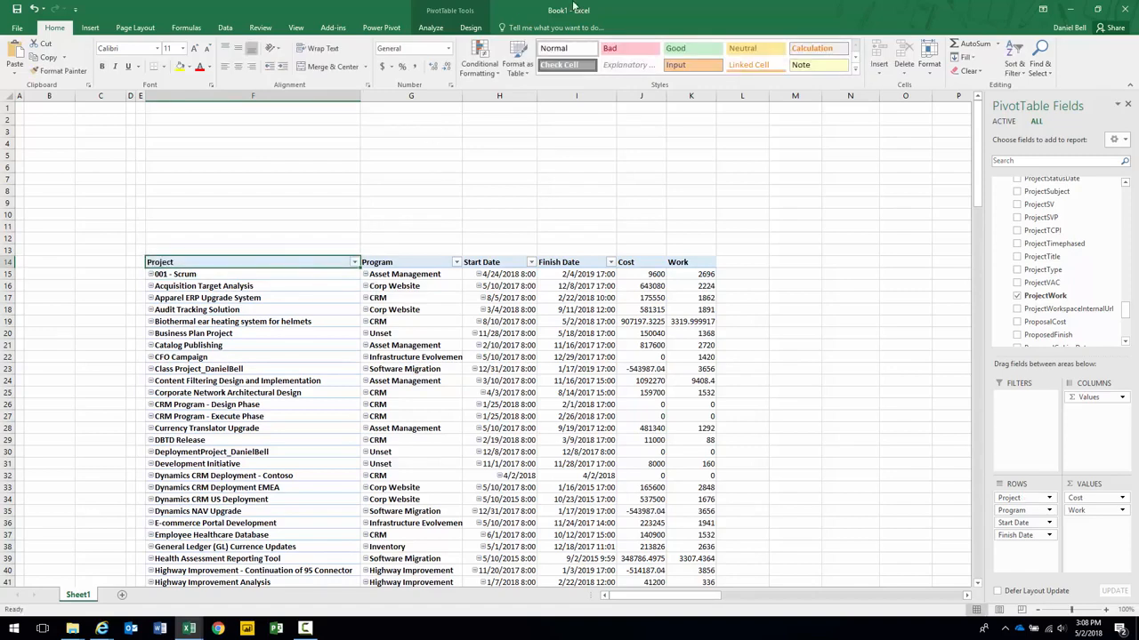
Step: Clear the style applied to the PivotTable
click(442, 28)
click(470, 28)
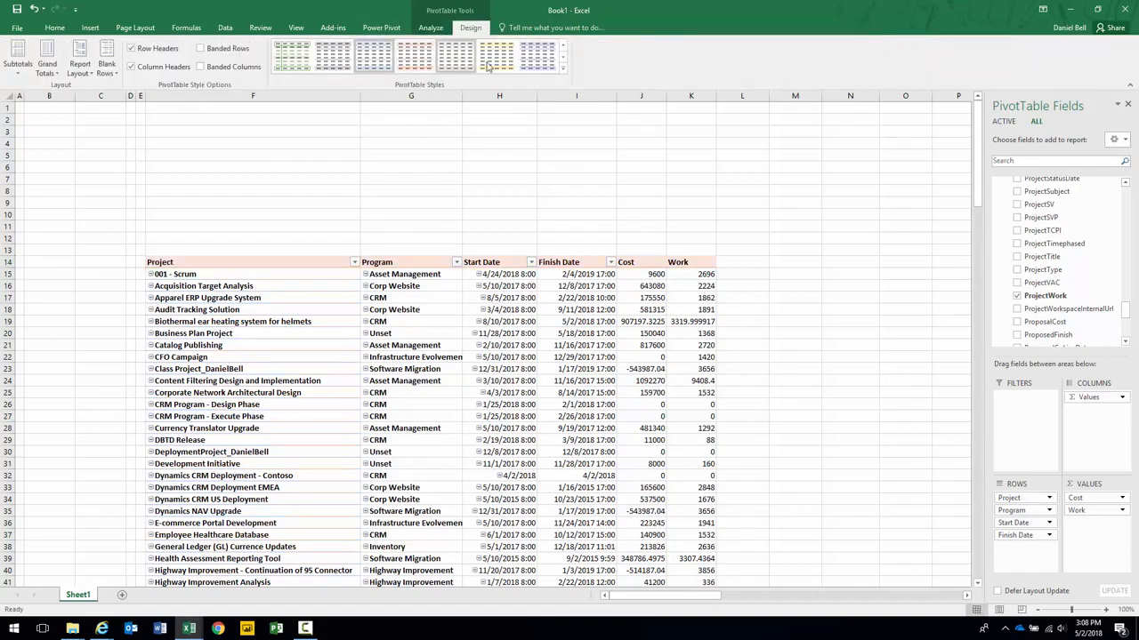
click(562, 69)
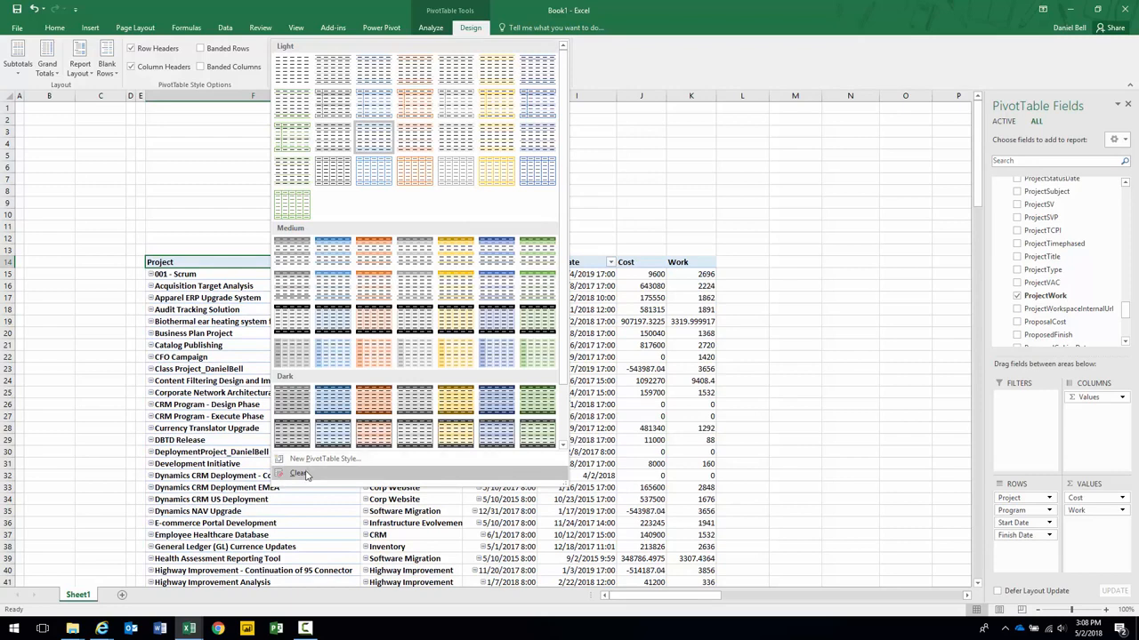
click(304, 474)
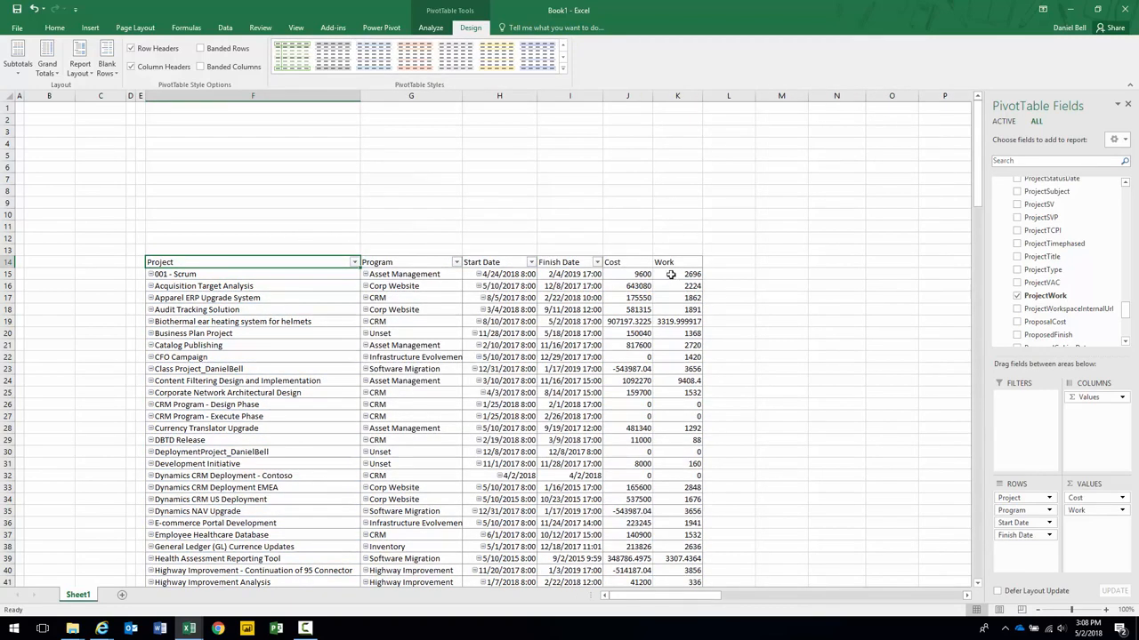
Step: Try banded columns and banded rows on the PivotTable and look through the available PivotTable styles
drag(307, 263, 694, 428)
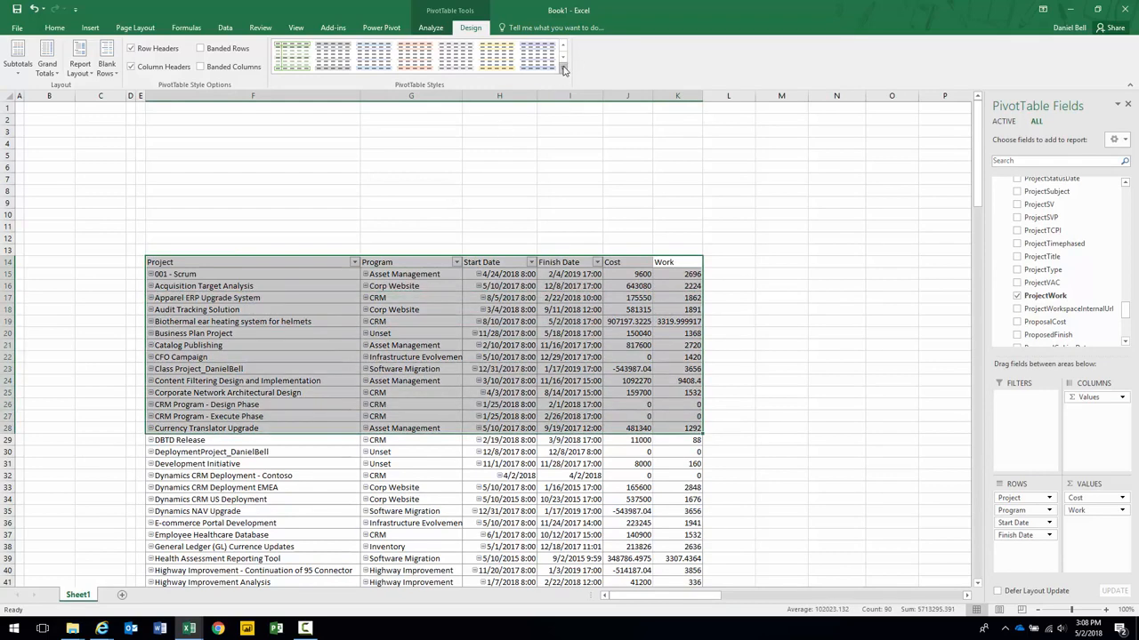
click(201, 67)
click(201, 67)
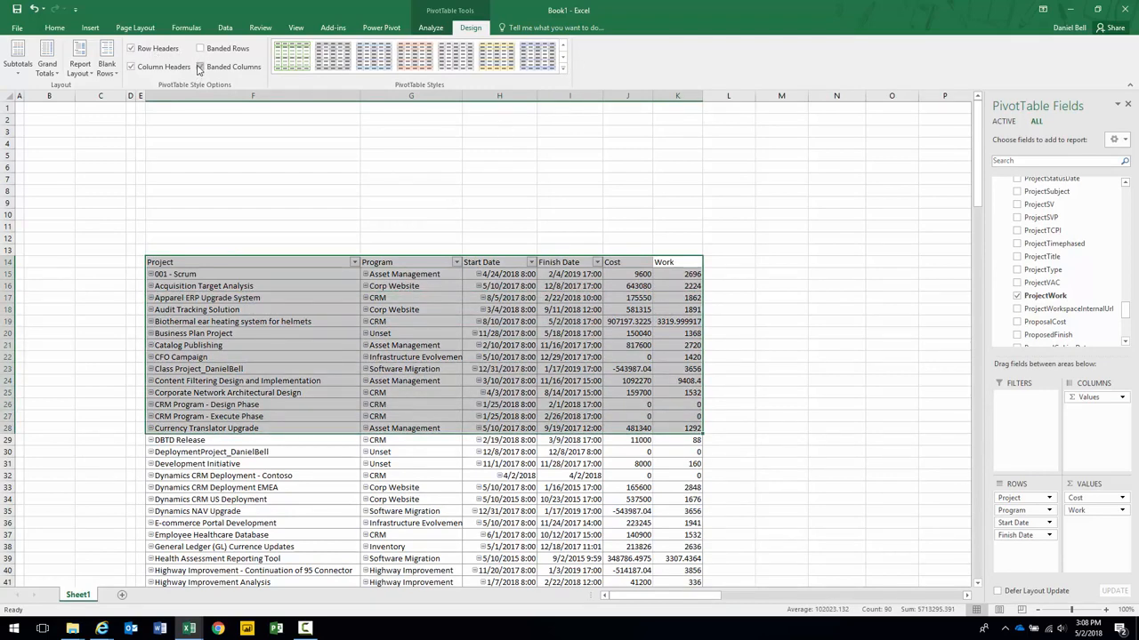
click(201, 48)
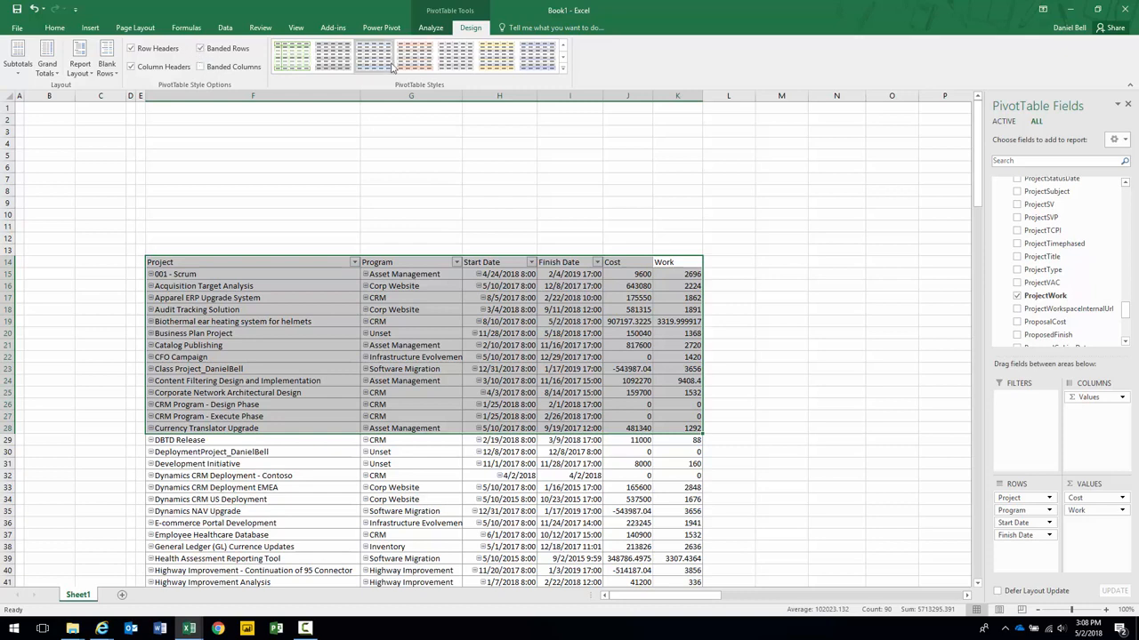
click(562, 68)
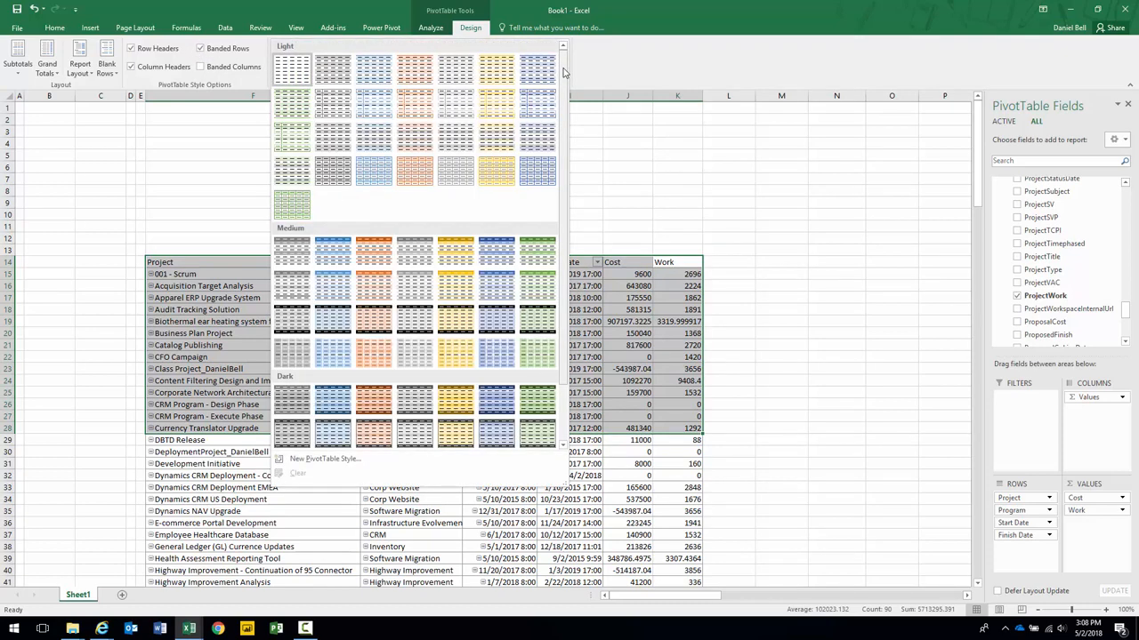
click(572, 67)
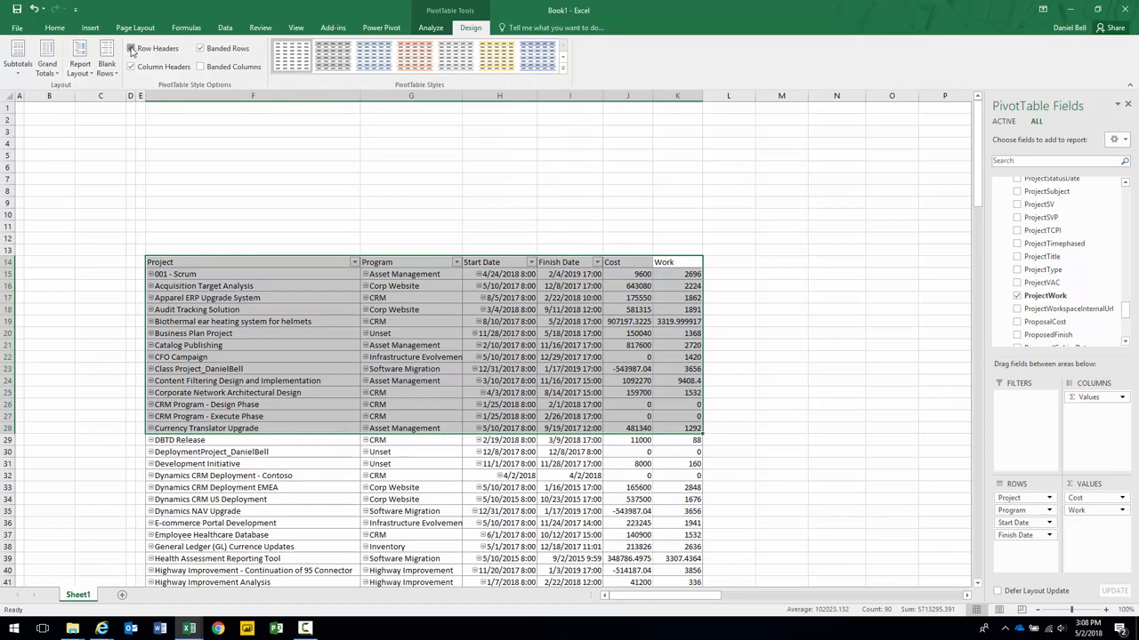
Step: Turn off the row headers, column headers and banded rows style options for the PivotTable
click(131, 67)
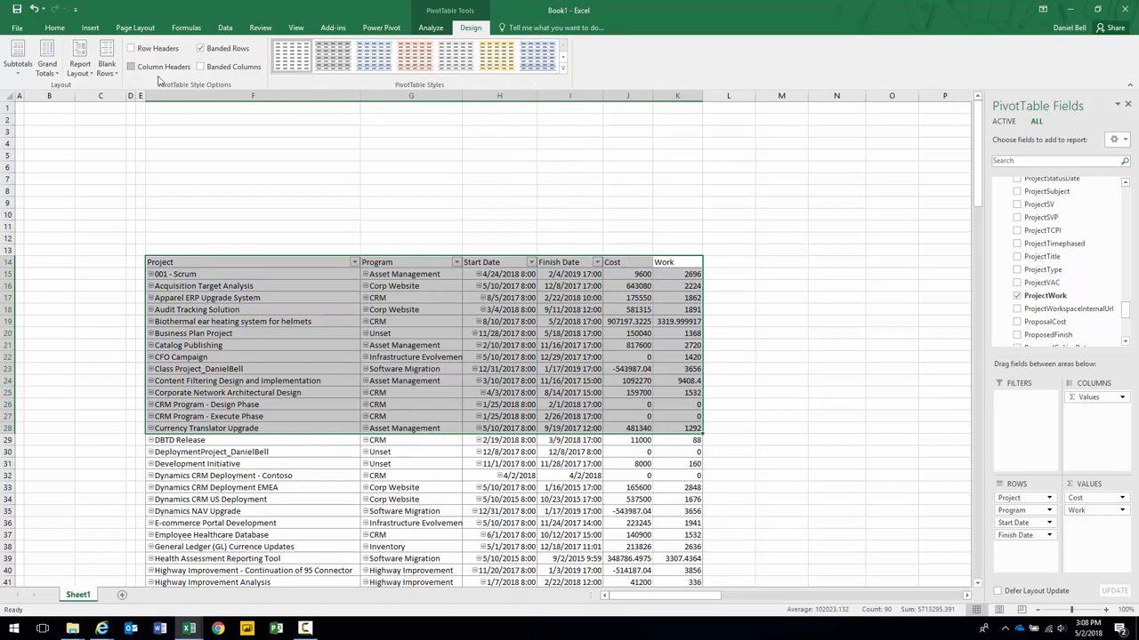
click(562, 68)
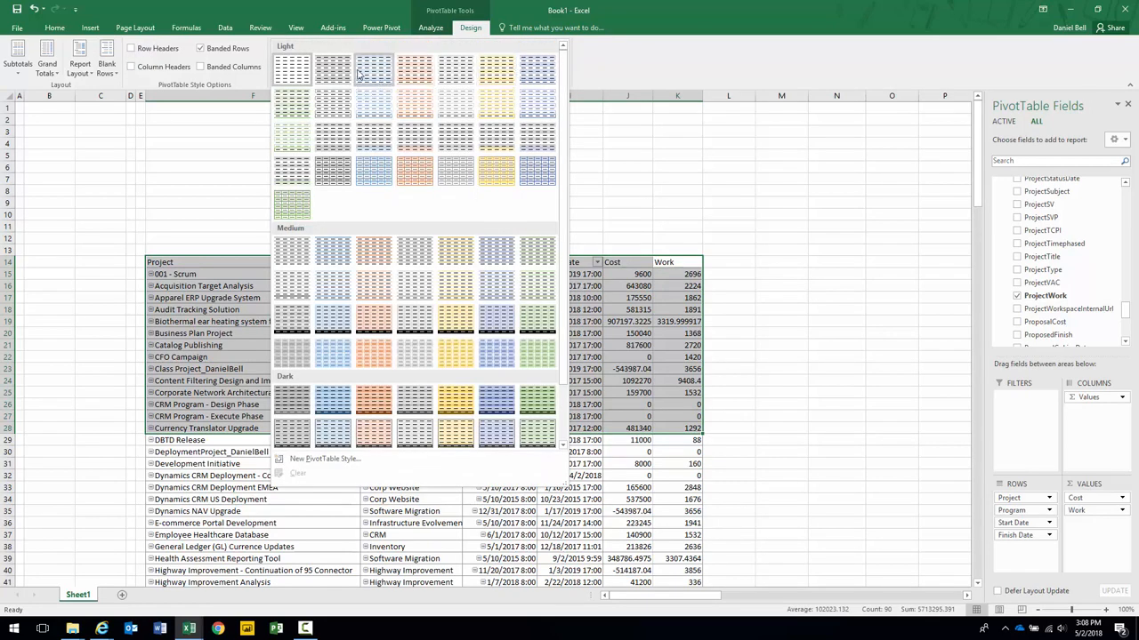
click(617, 65)
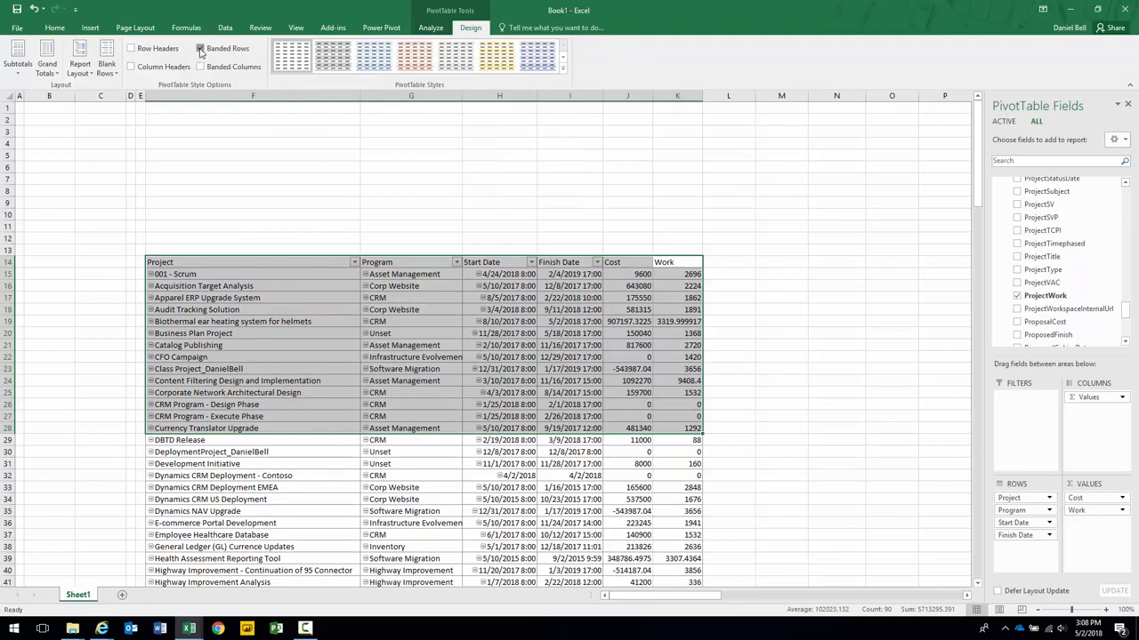
click(200, 48)
Step: Compare light PivotTable styles and apply the blue one from the first row of the Light group
click(562, 67)
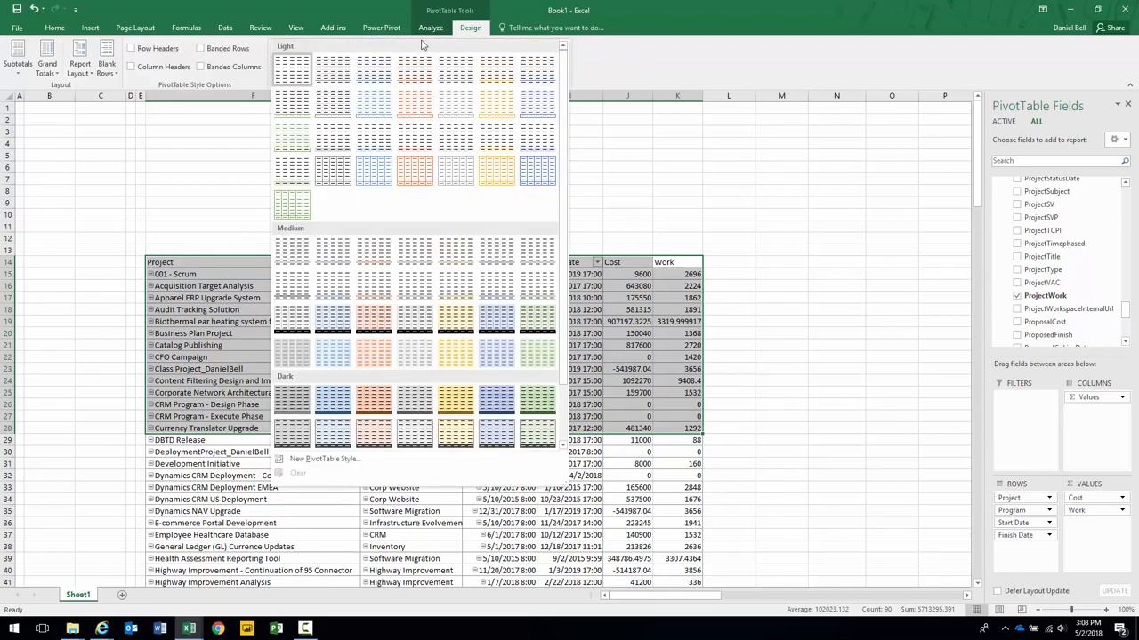
click(373, 69)
click(356, 380)
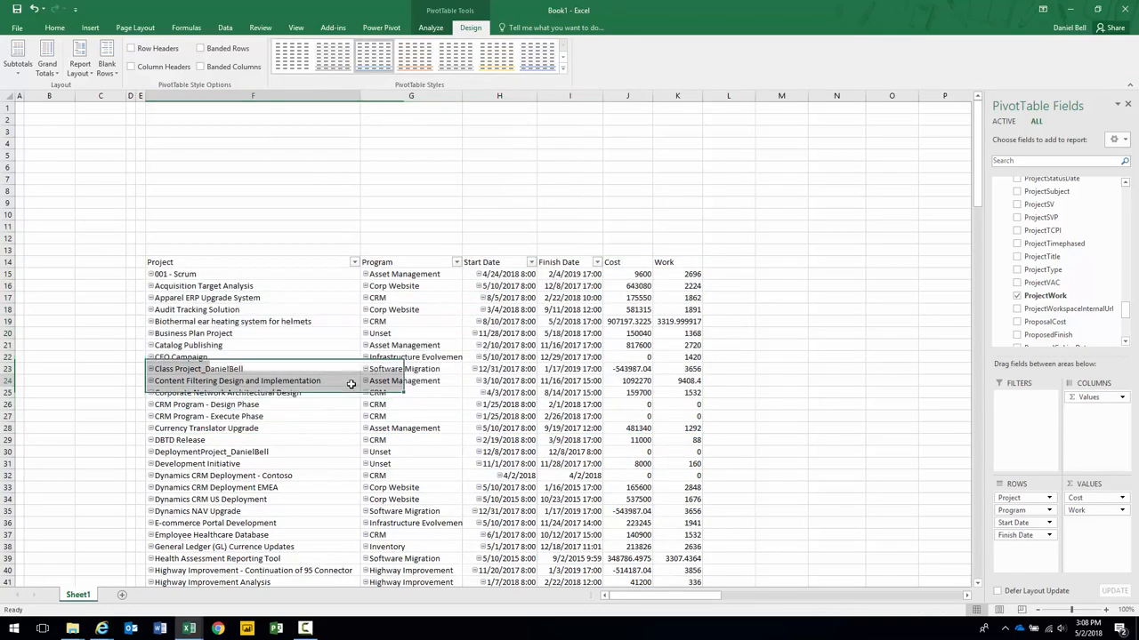
drag(183, 257, 570, 452)
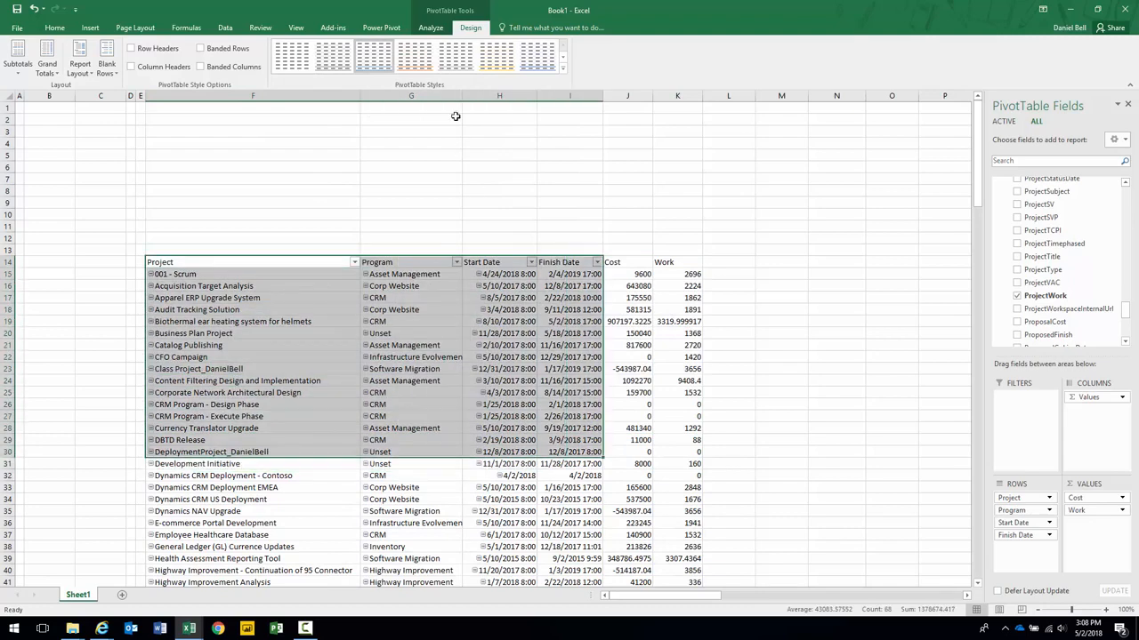
click(563, 69)
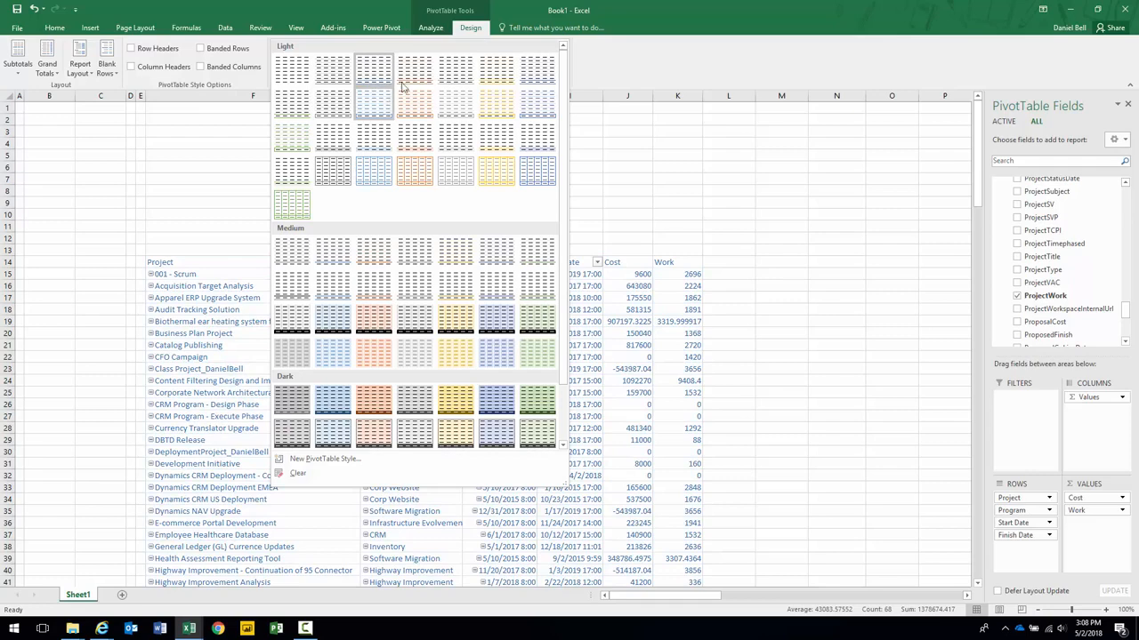
click(464, 77)
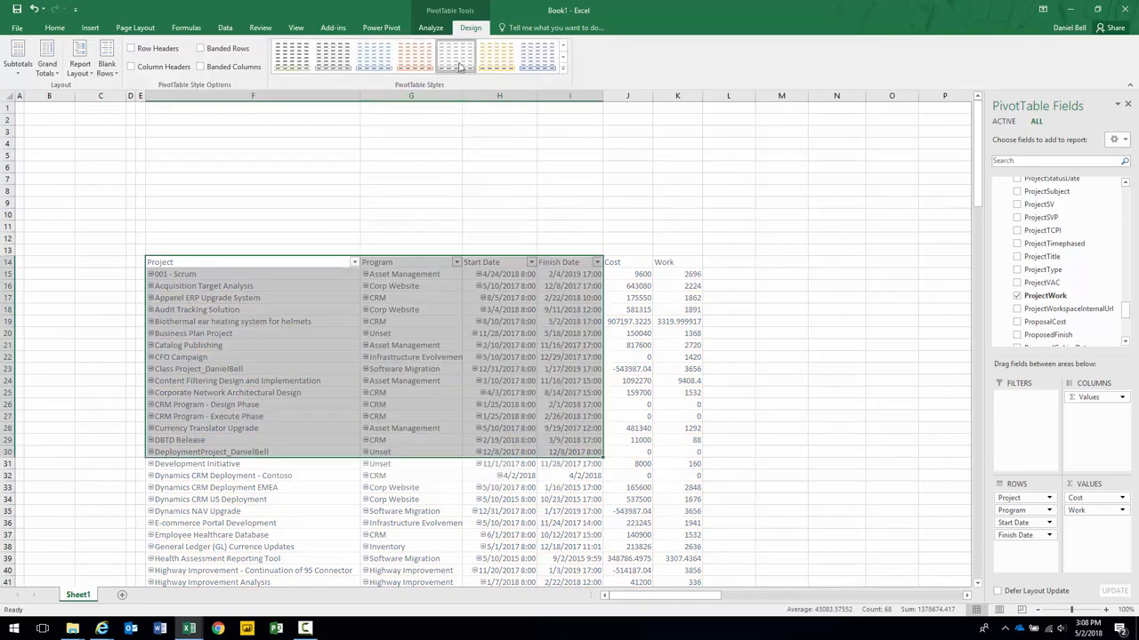
click(562, 69)
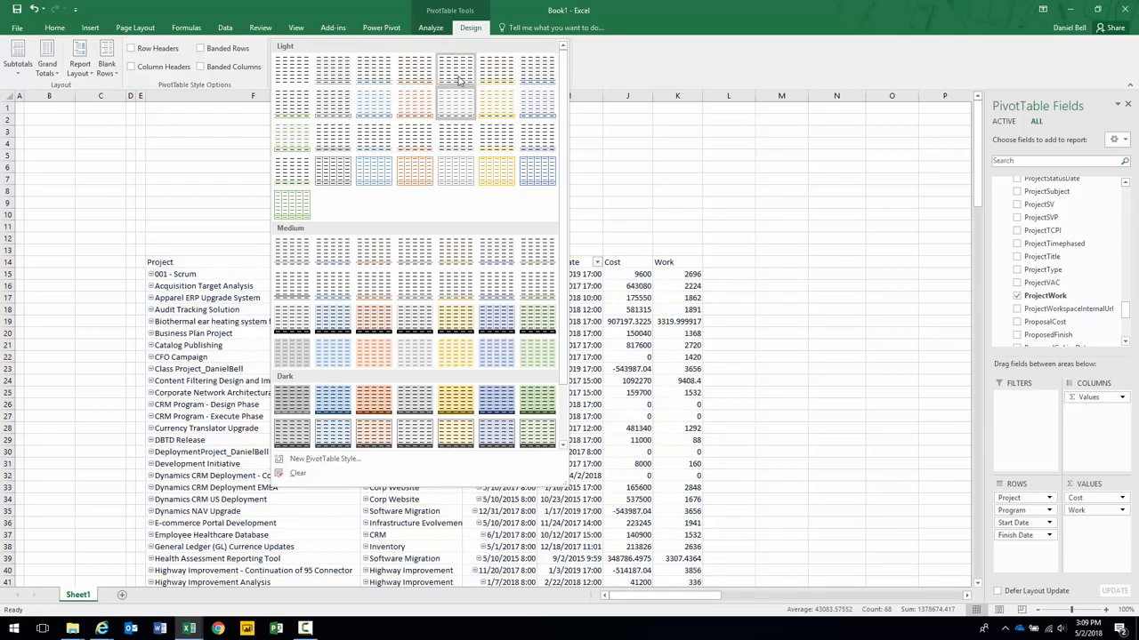
click(374, 85)
Step: Apply the Accent5 cell style to the PivotTable header row from Project to Work
drag(244, 265, 658, 255)
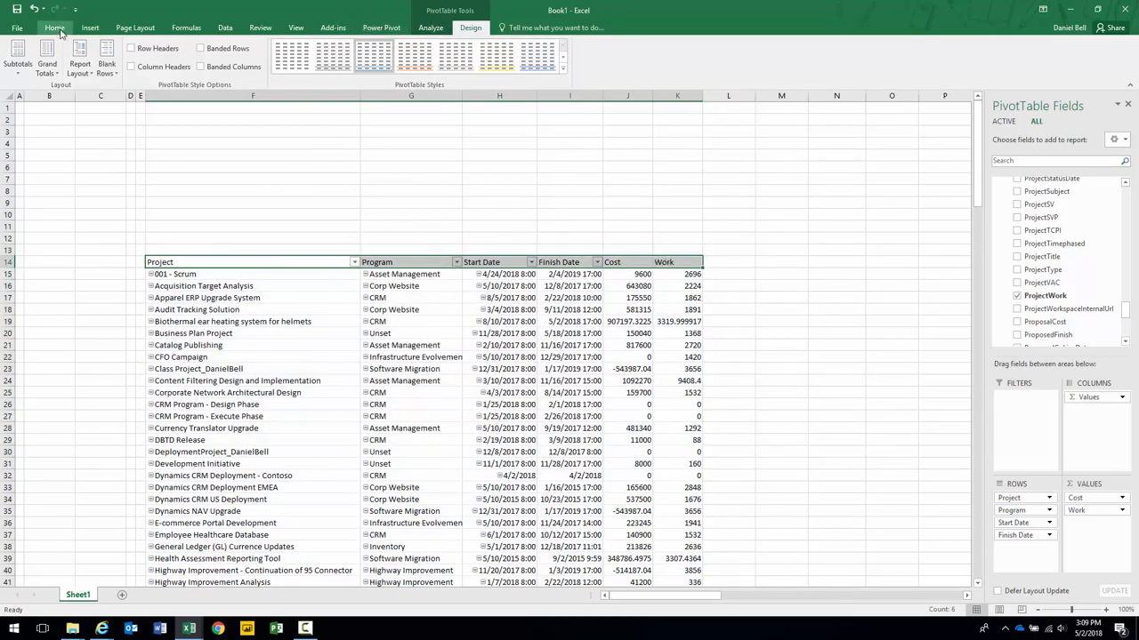
click(55, 28)
click(854, 72)
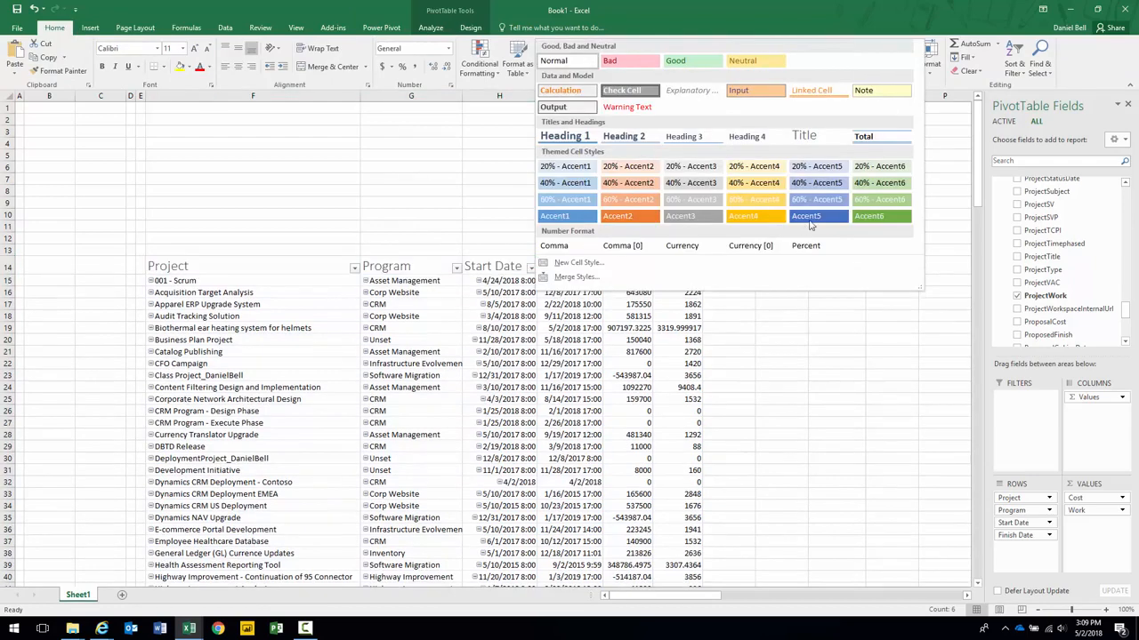
click(808, 218)
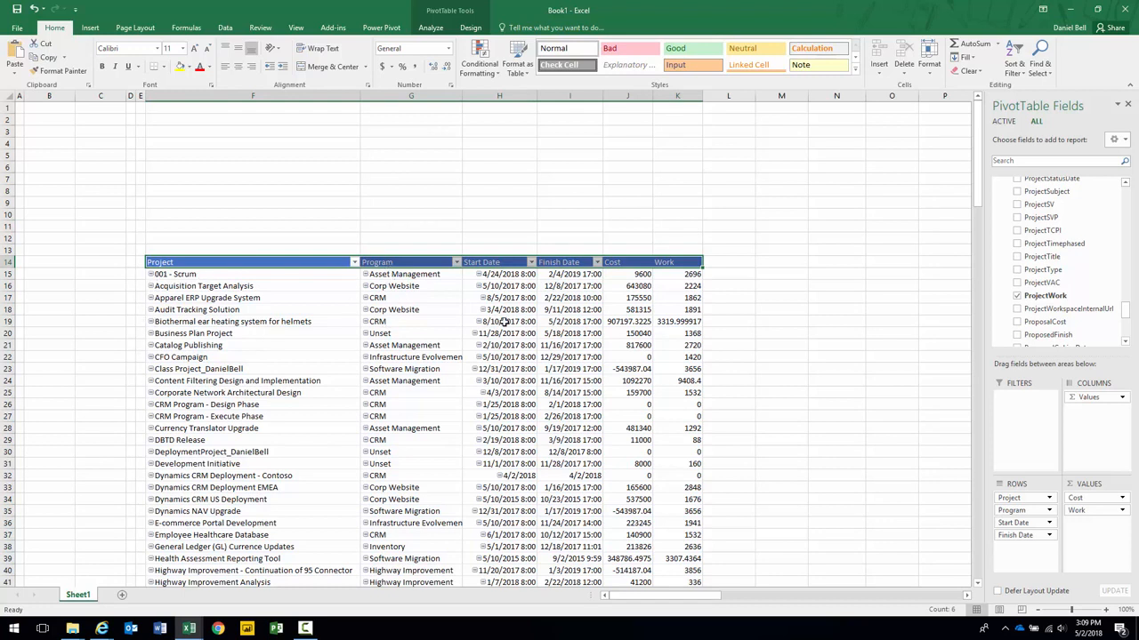
Step: Hide the +/- expand and collapse buttons in the PivotTable
click(465, 29)
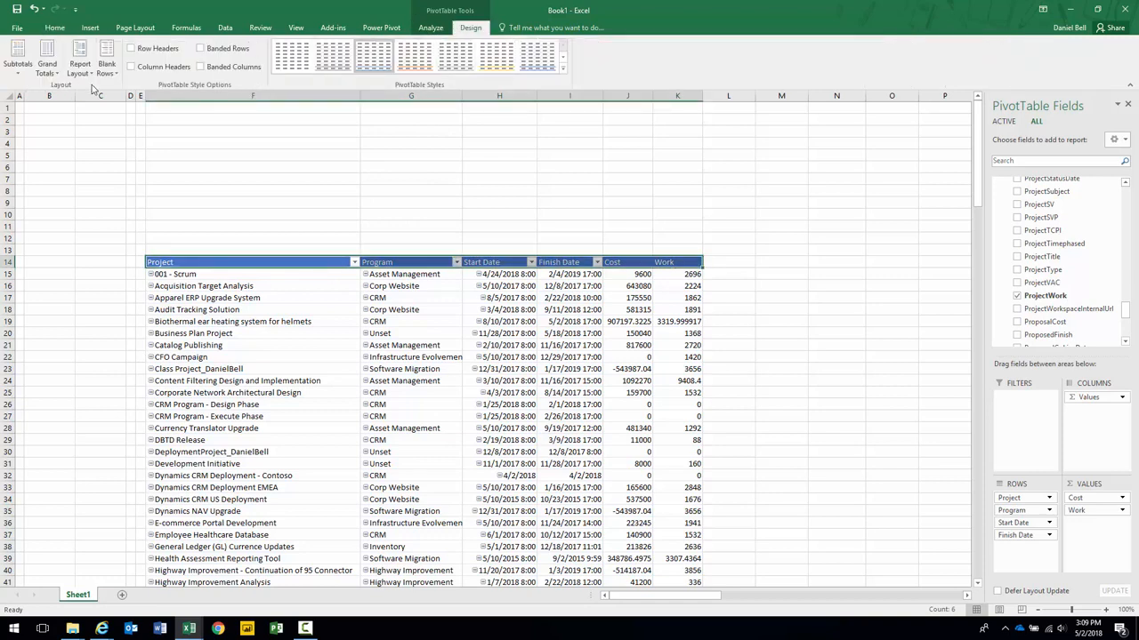
click(432, 28)
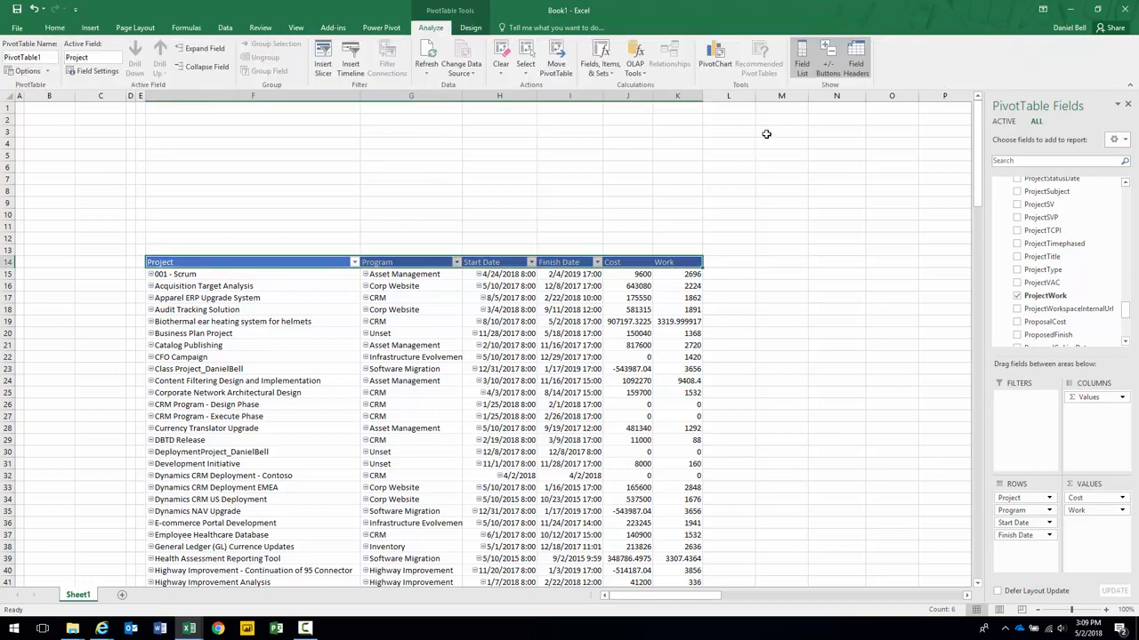
click(829, 55)
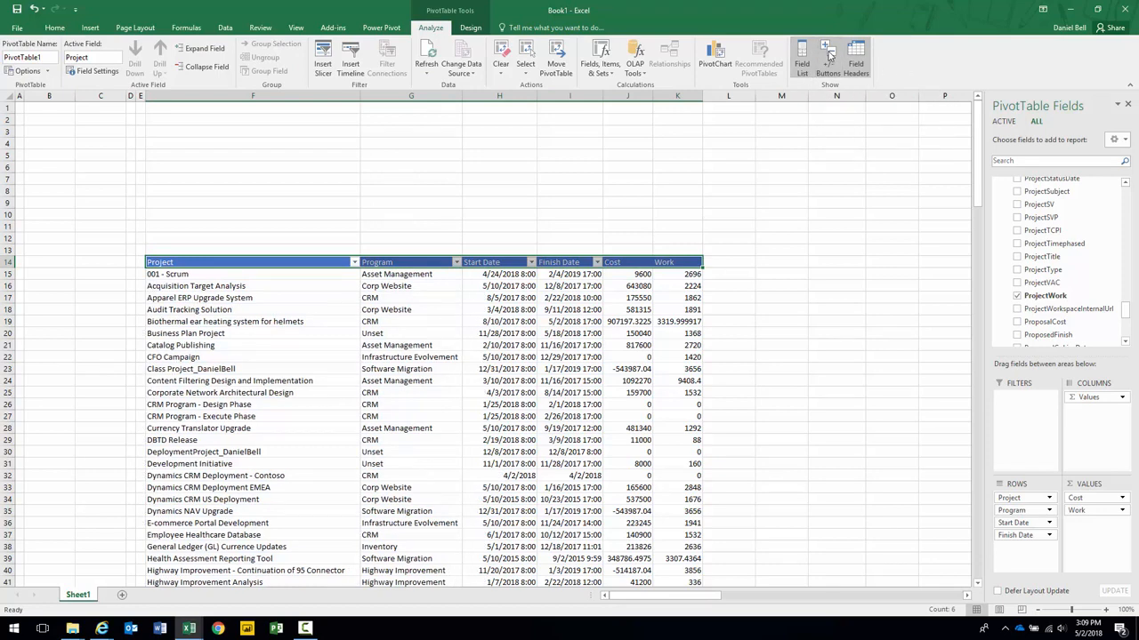
click(829, 55)
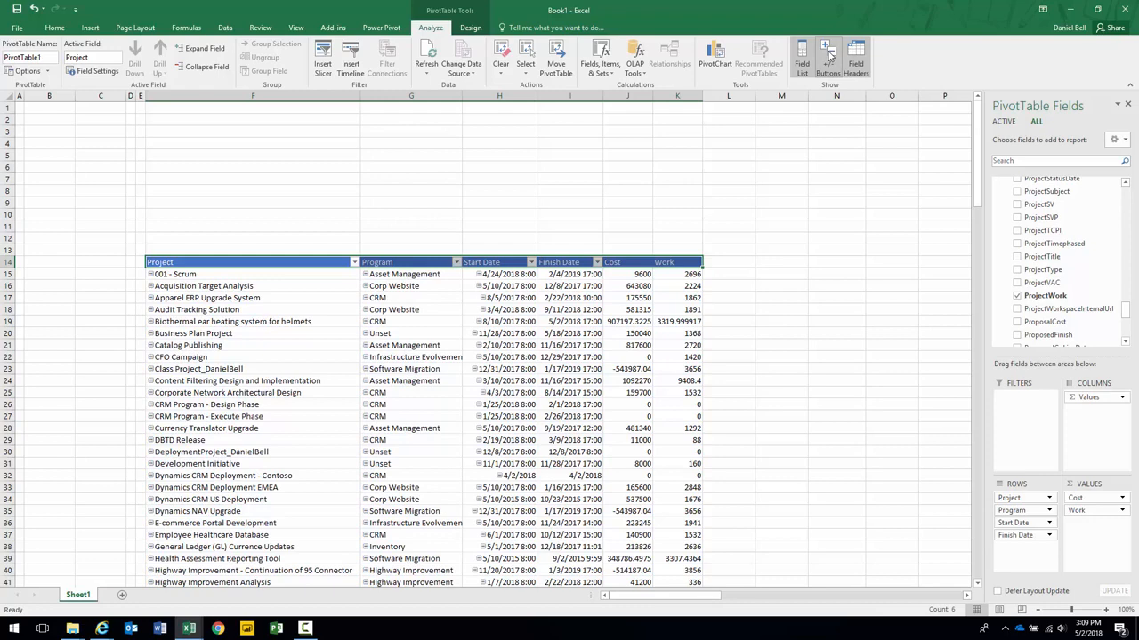
click(829, 55)
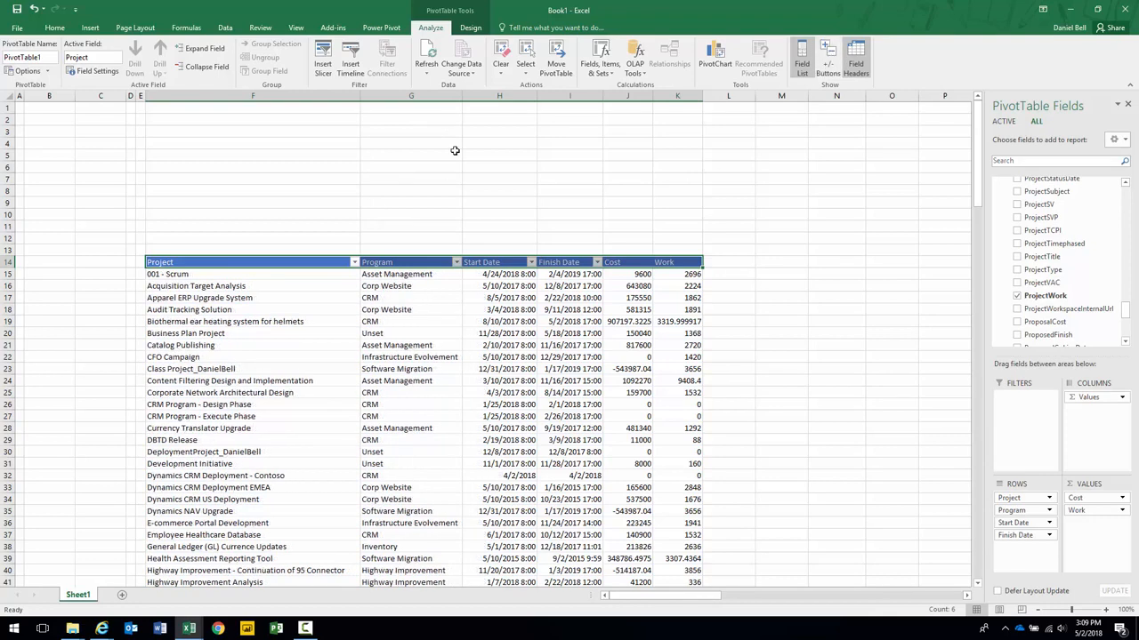
Step: Try toggling the PivotTable's +/- buttons and field headers, and restore both settings
click(829, 57)
click(829, 59)
click(857, 60)
click(859, 61)
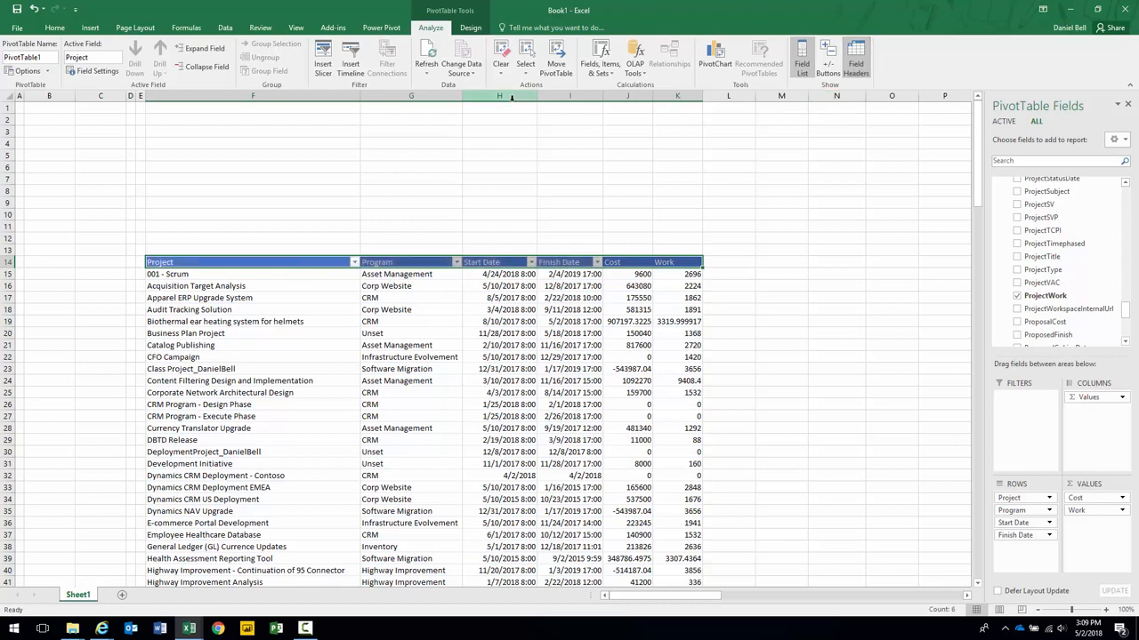
click(1048, 523)
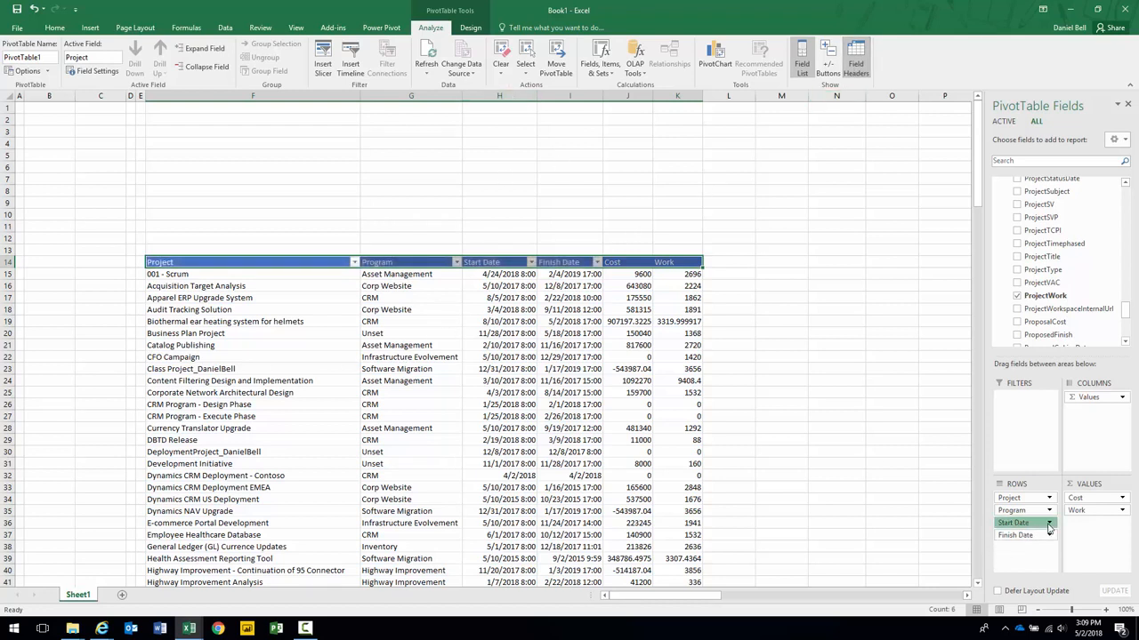
click(1037, 509)
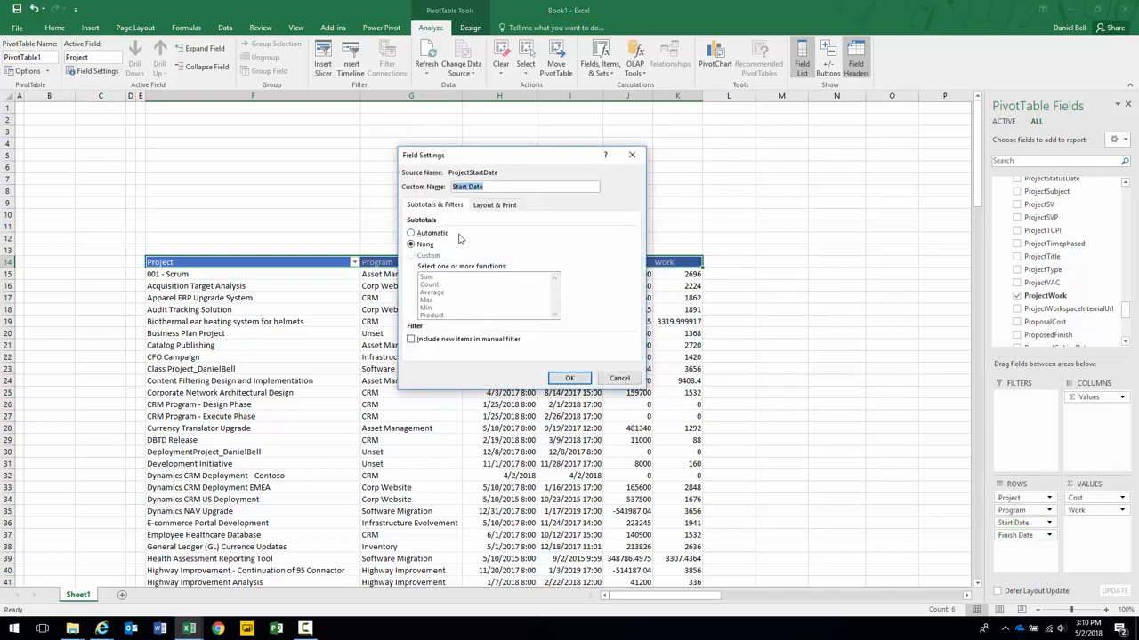
click(482, 207)
click(617, 377)
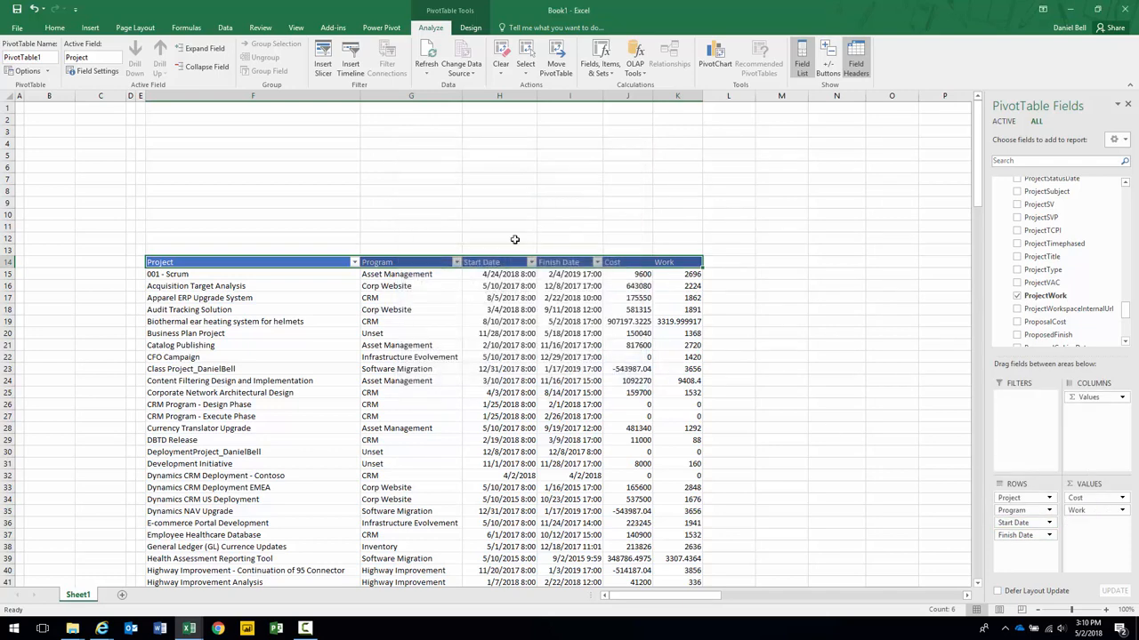
Step: Format the Start Date and Finish Date columns (H and I) as Short Date
click(495, 105)
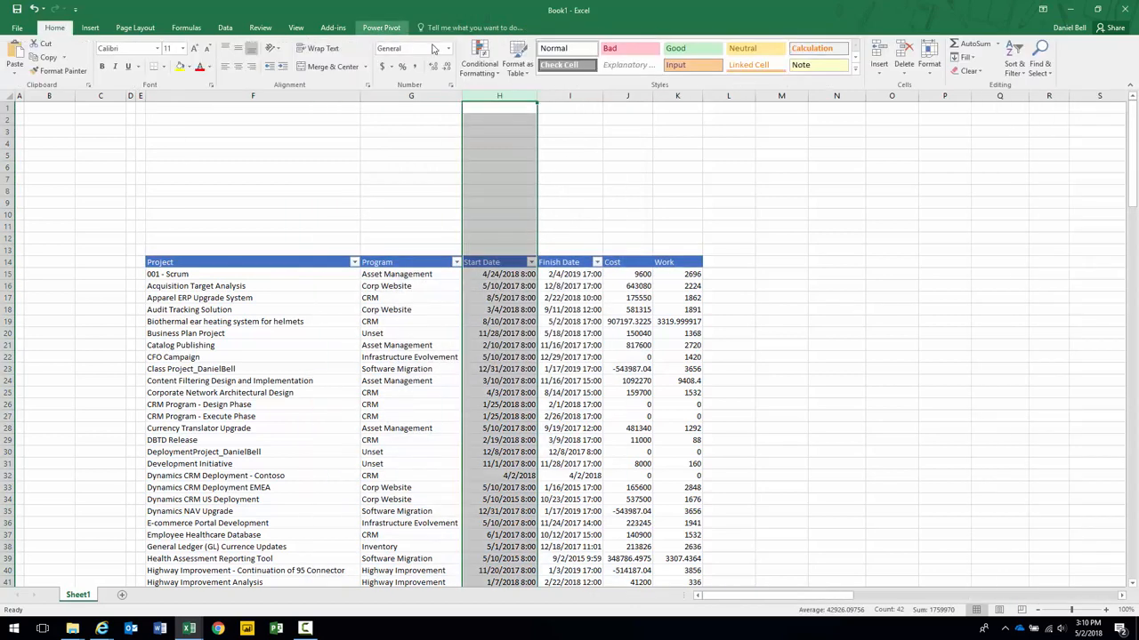
click(450, 51)
click(425, 178)
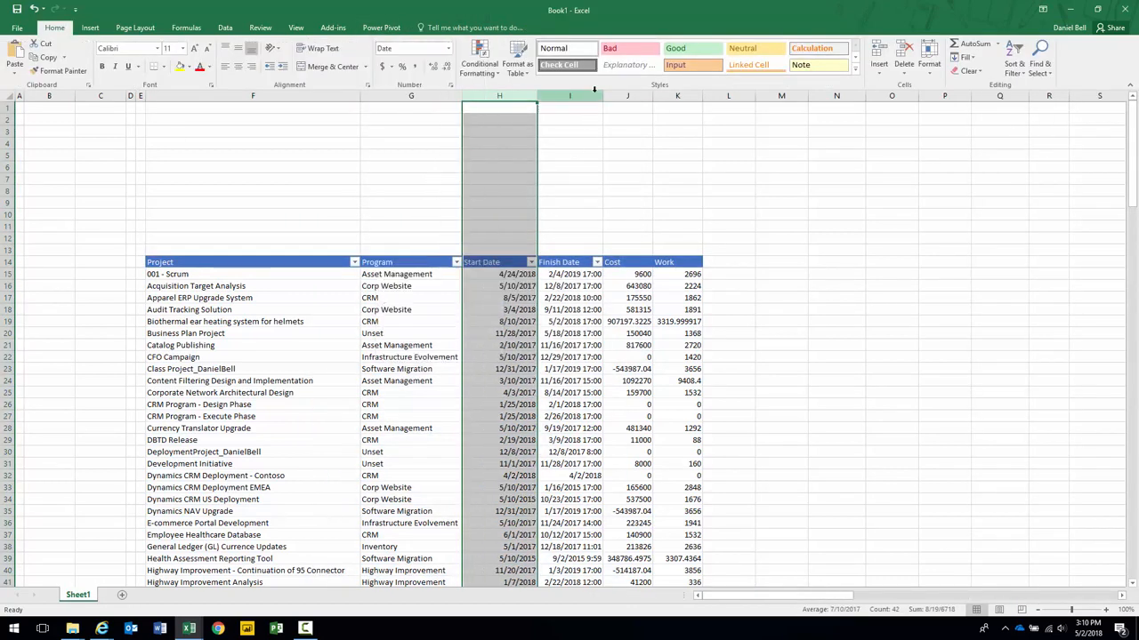
click(589, 94)
click(448, 49)
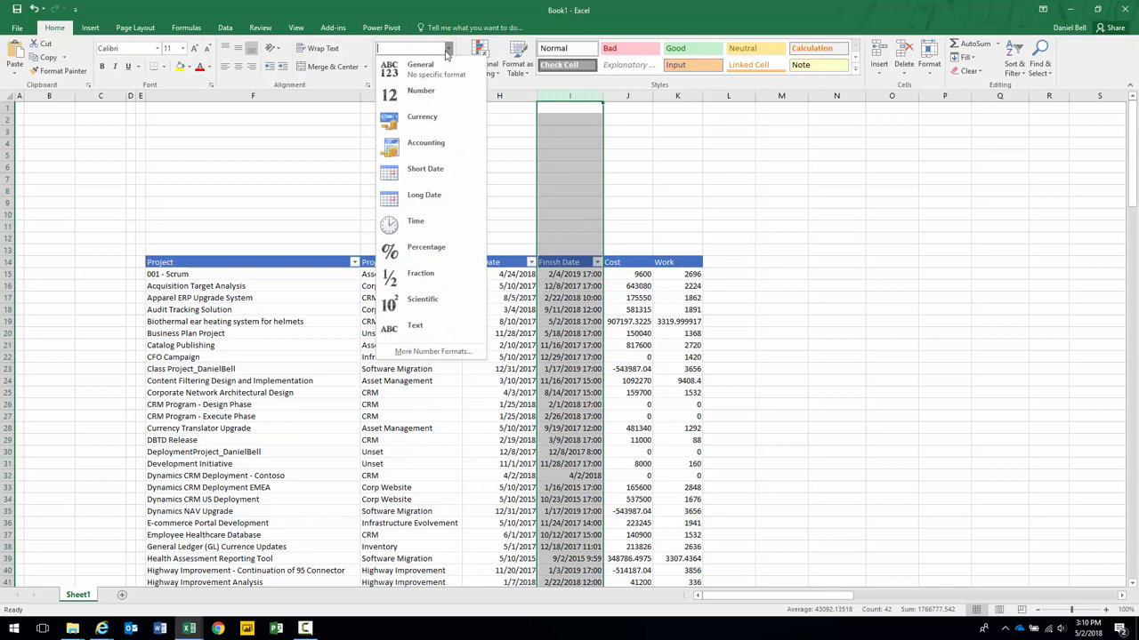
click(422, 175)
Step: Format the Cost column (J) as Accounting and widen it to fit its values
click(627, 95)
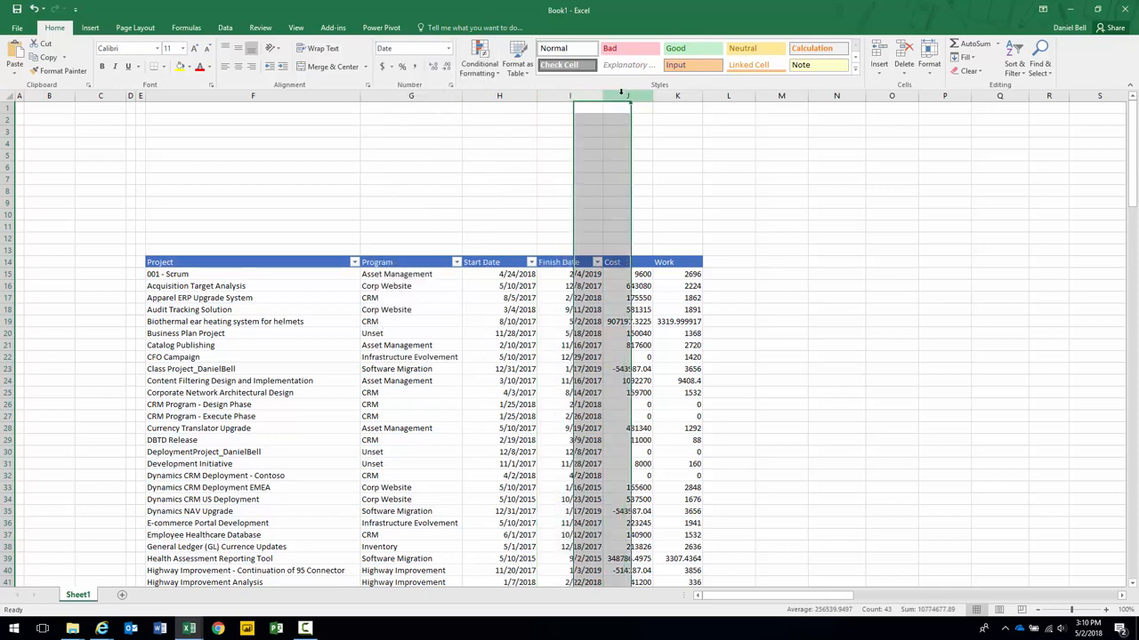
click(382, 67)
drag(653, 95, 670, 95)
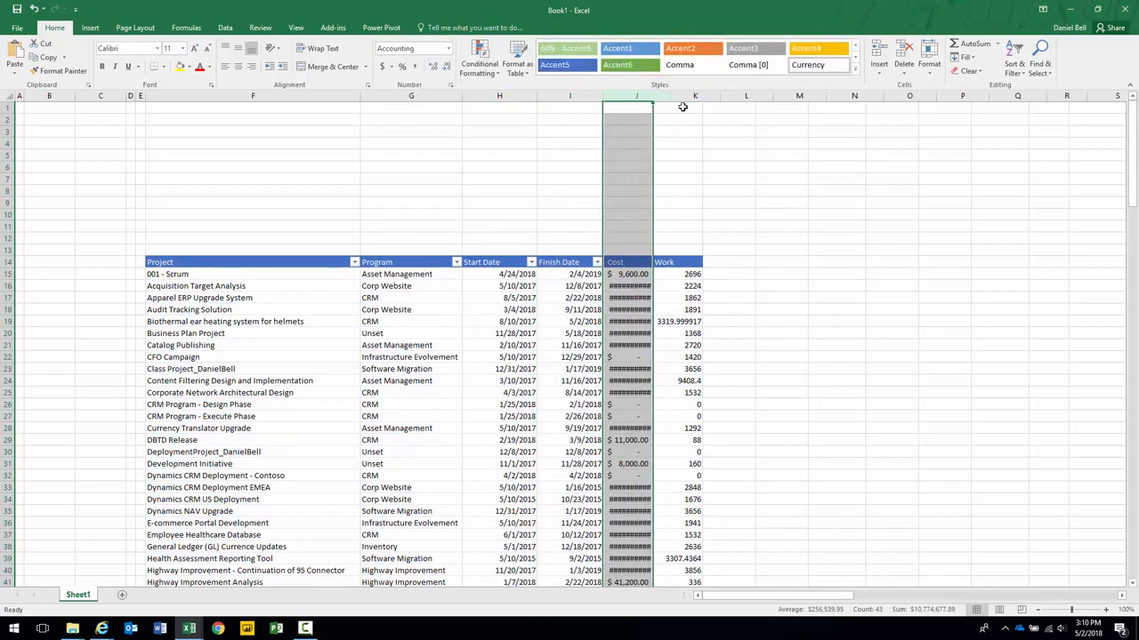
Step: Format the Work column (K) with the Number format
click(711, 97)
click(448, 49)
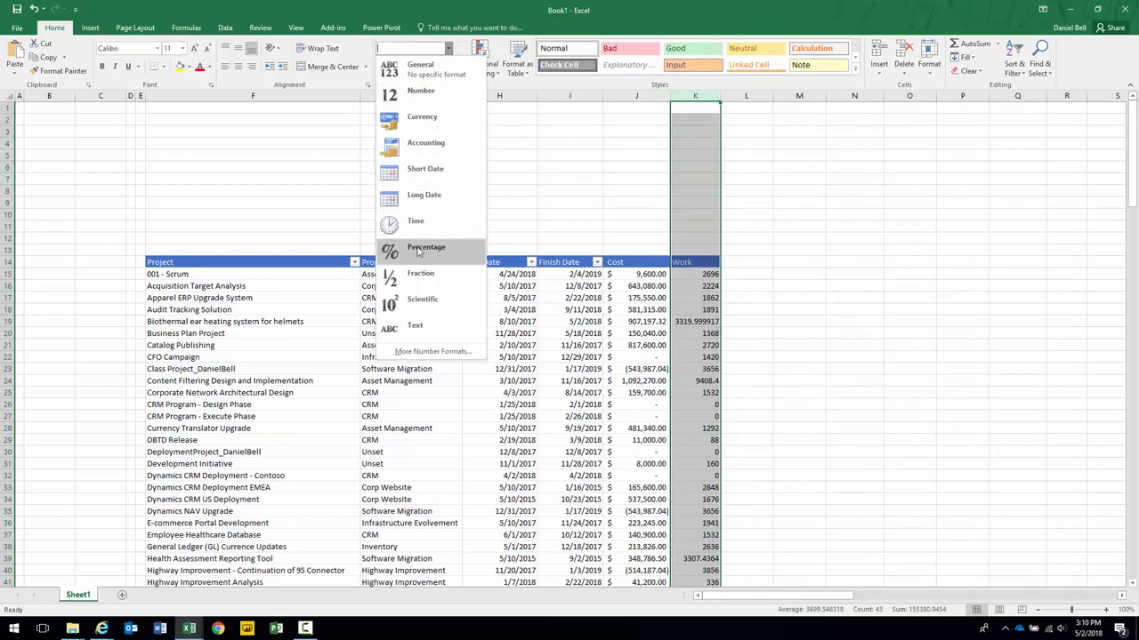
click(418, 94)
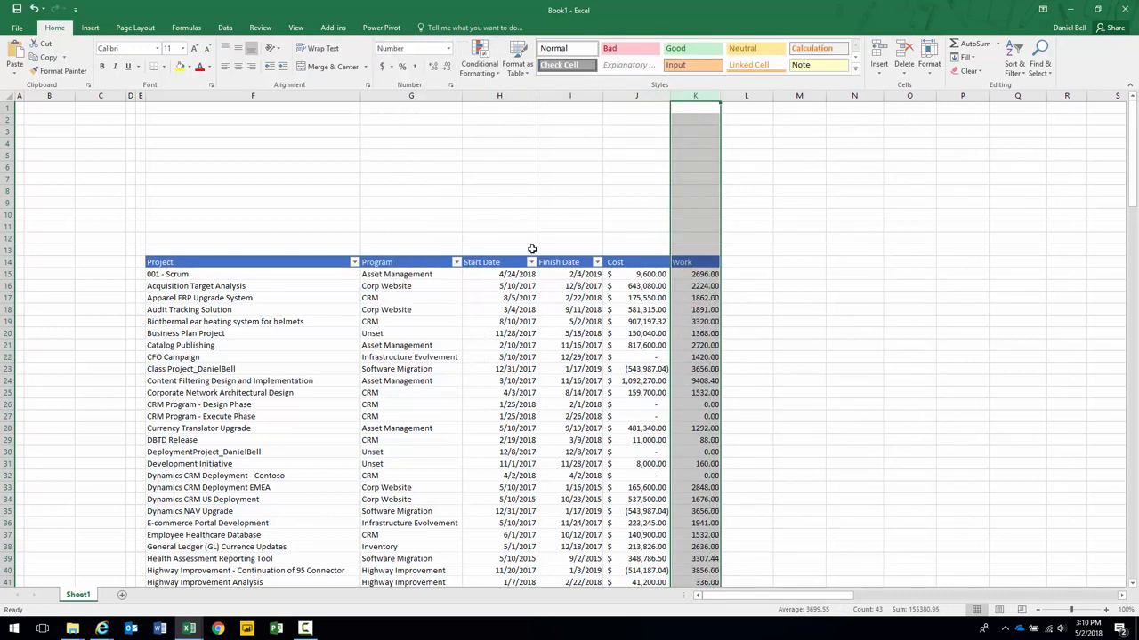
click(188, 275)
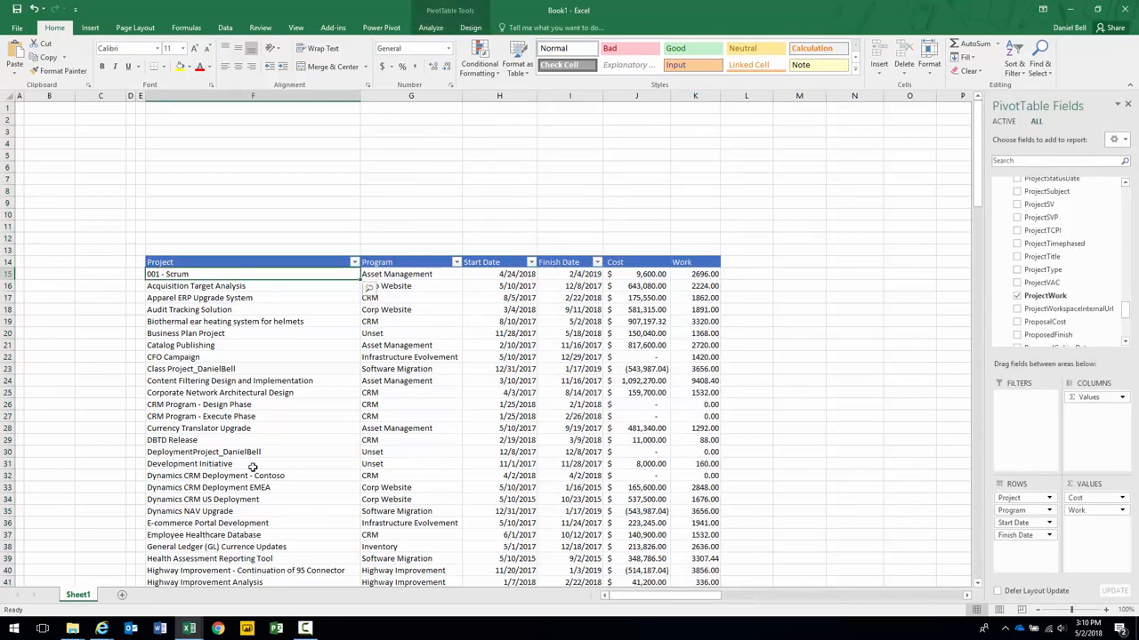
click(240, 260)
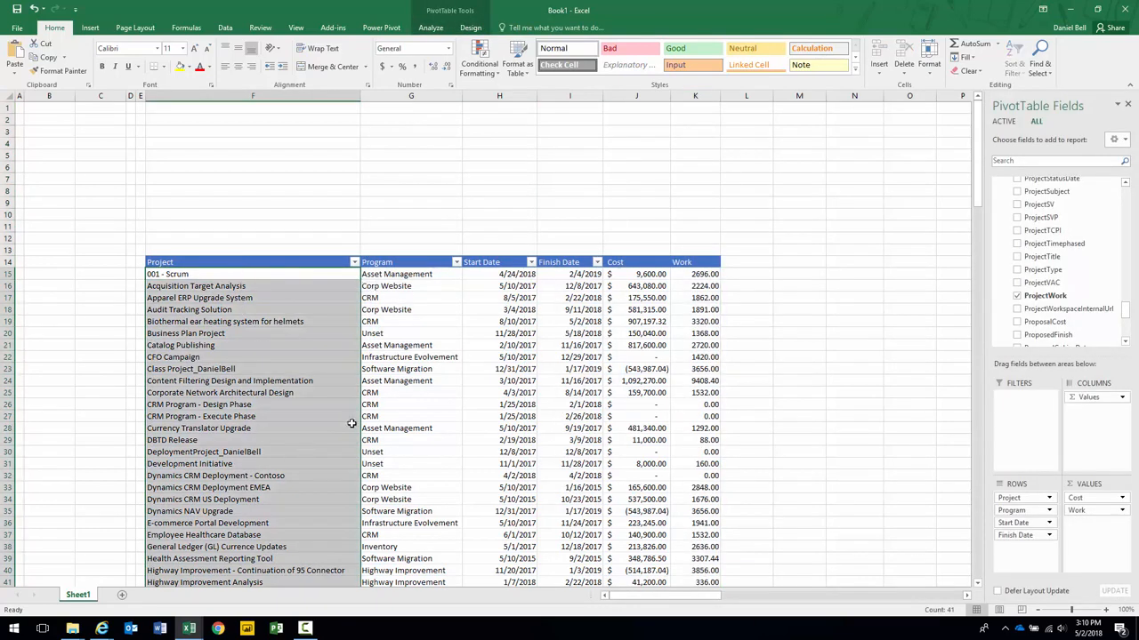
click(424, 264)
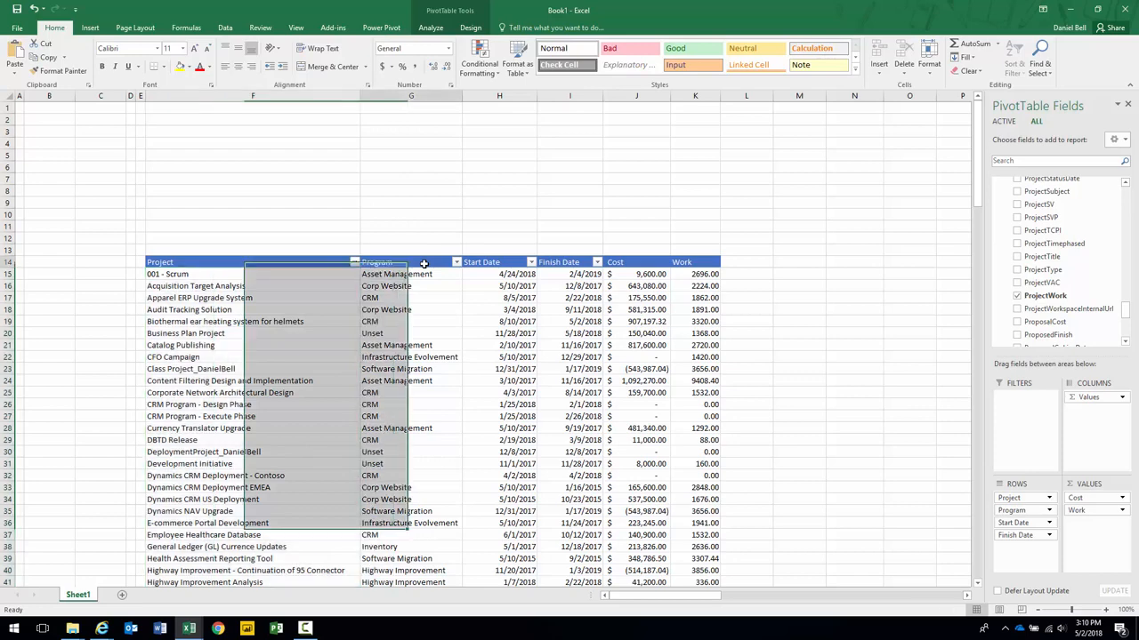
click(466, 29)
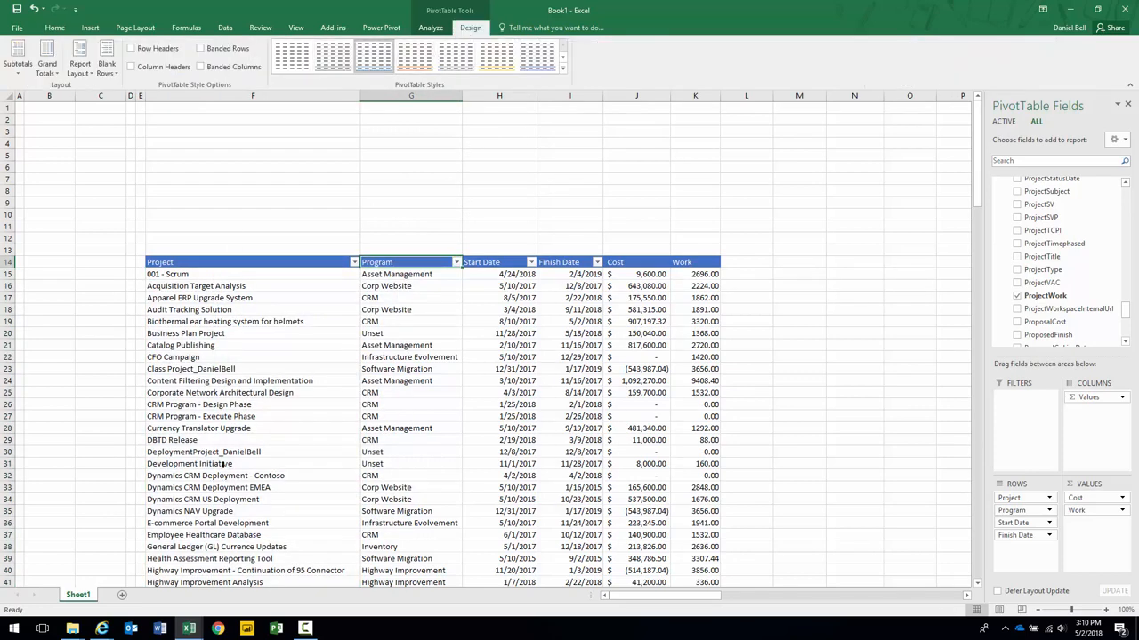
key(Left)
key(Down)
key(Down)
key(Down)
key(Down)
key(Down)
key(Down)
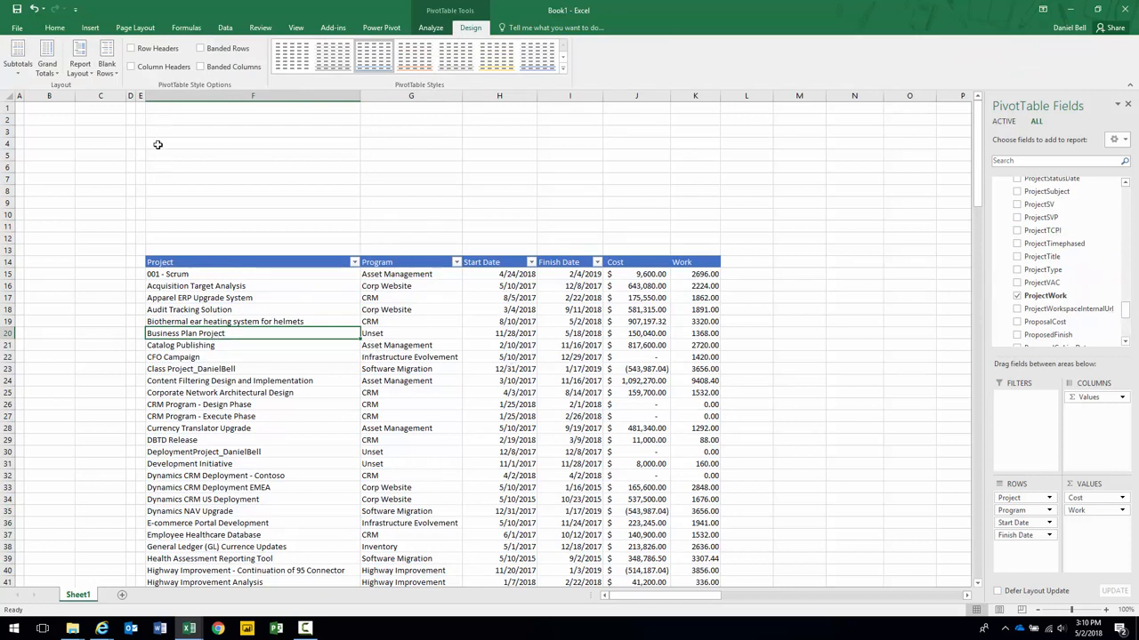
Step: Insert nine blank rows above the PivotTable, six at rows 5 to 10 and three more at rows 3 to 5
drag(8, 168, 7, 211)
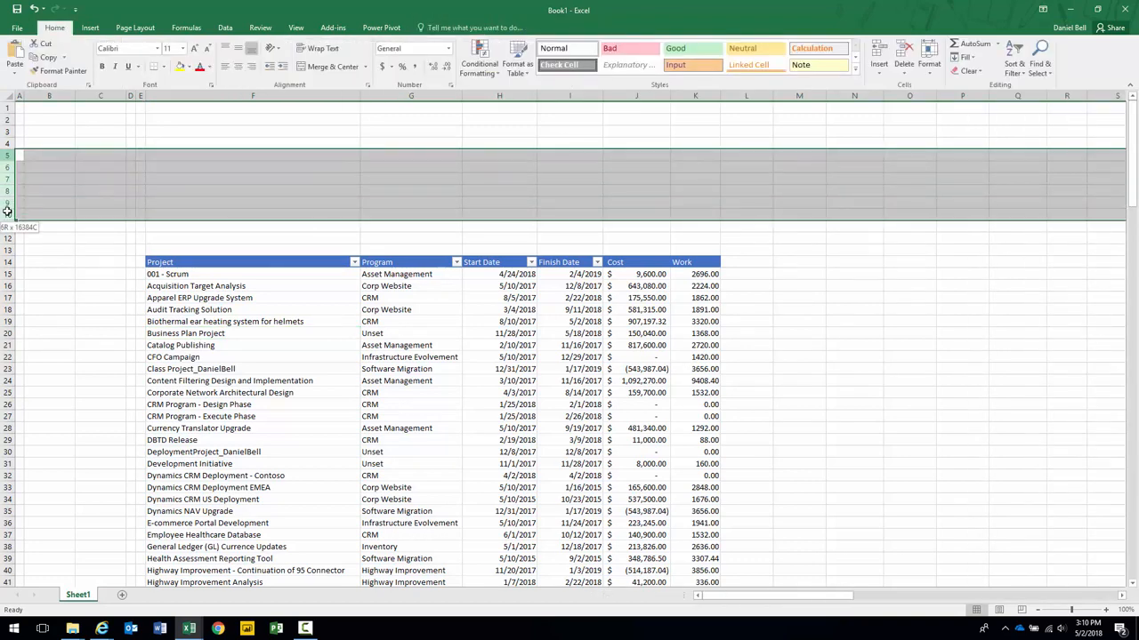
right_click(7, 212)
click(26, 299)
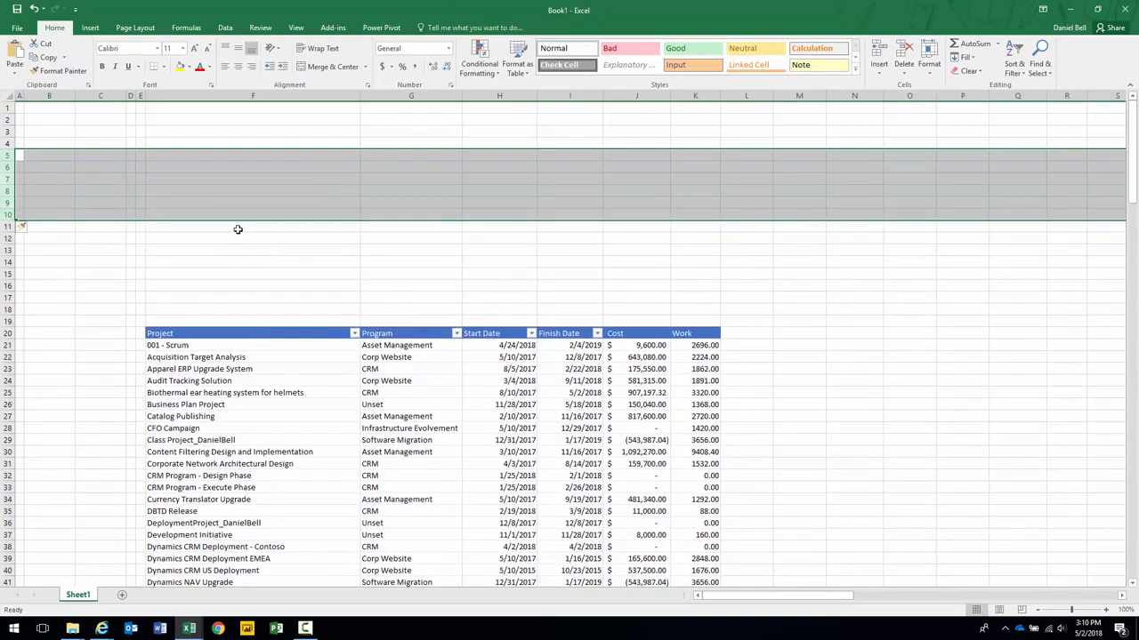
click(156, 170)
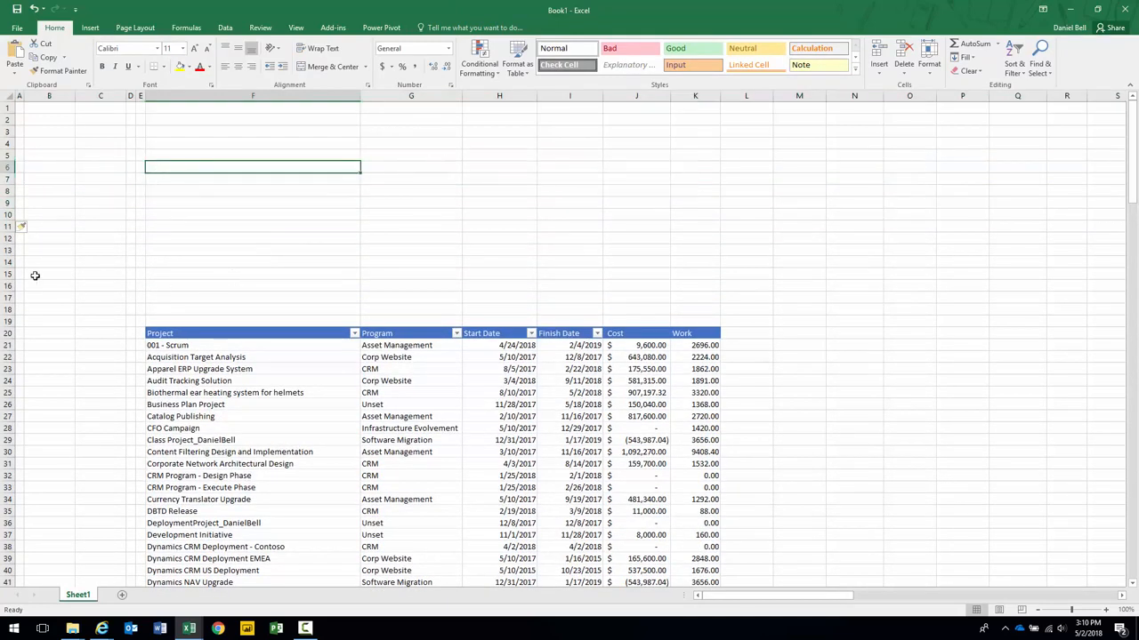
drag(7, 135, 5, 153)
right_click(4, 153)
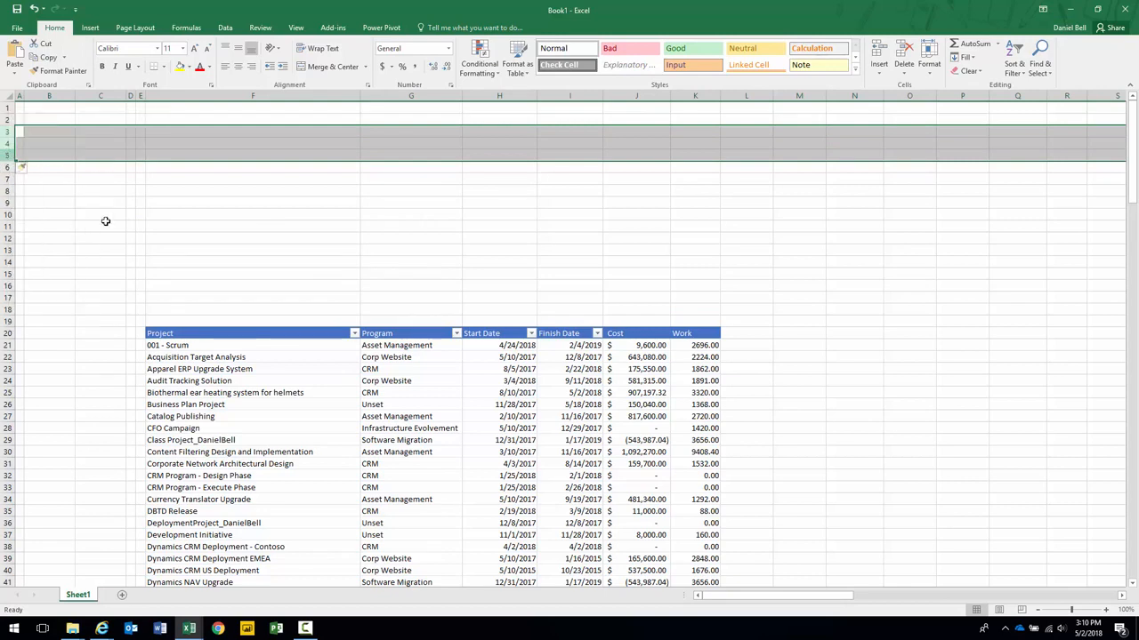
click(41, 232)
Step: Insert a PivotChart at cell F8 of the existing worksheet, using the workbook's Data Model
click(150, 192)
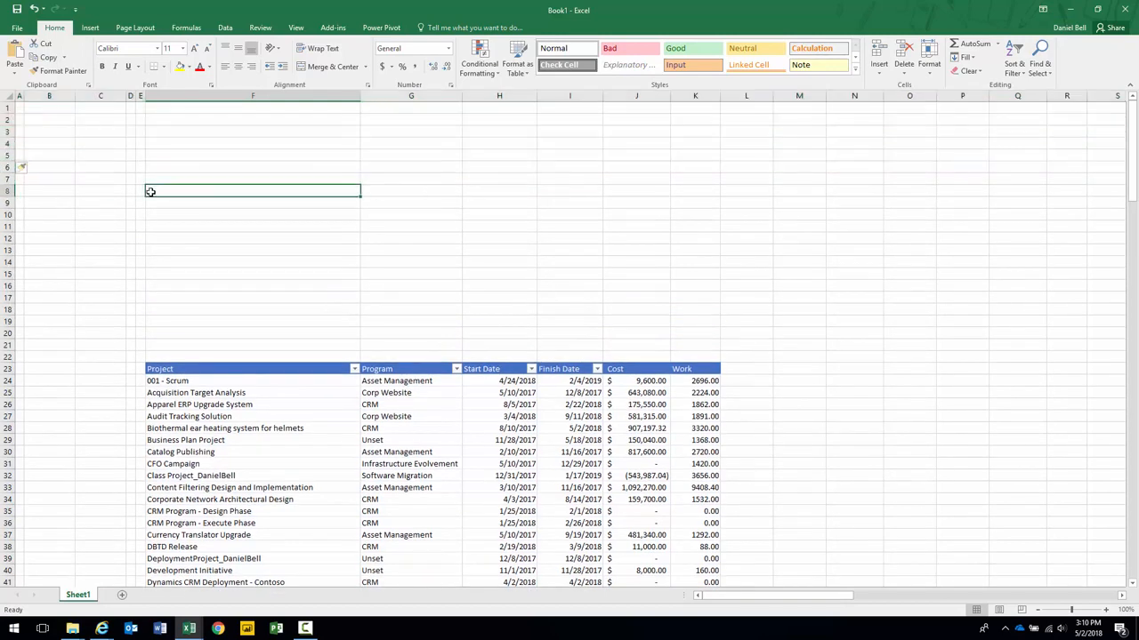
click(89, 27)
click(520, 66)
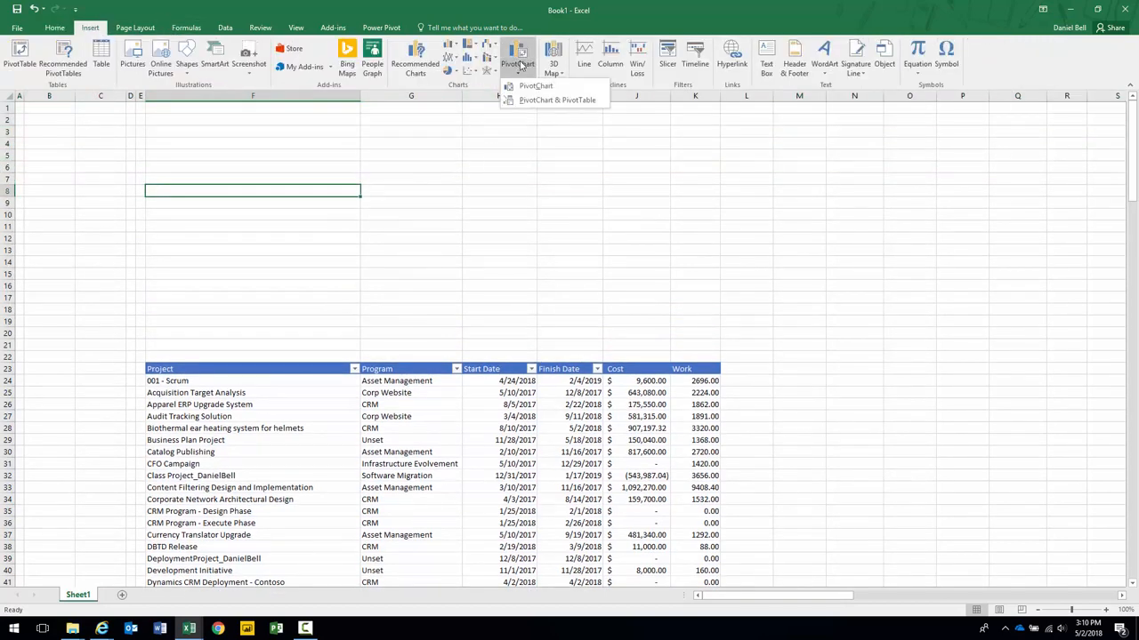
click(536, 86)
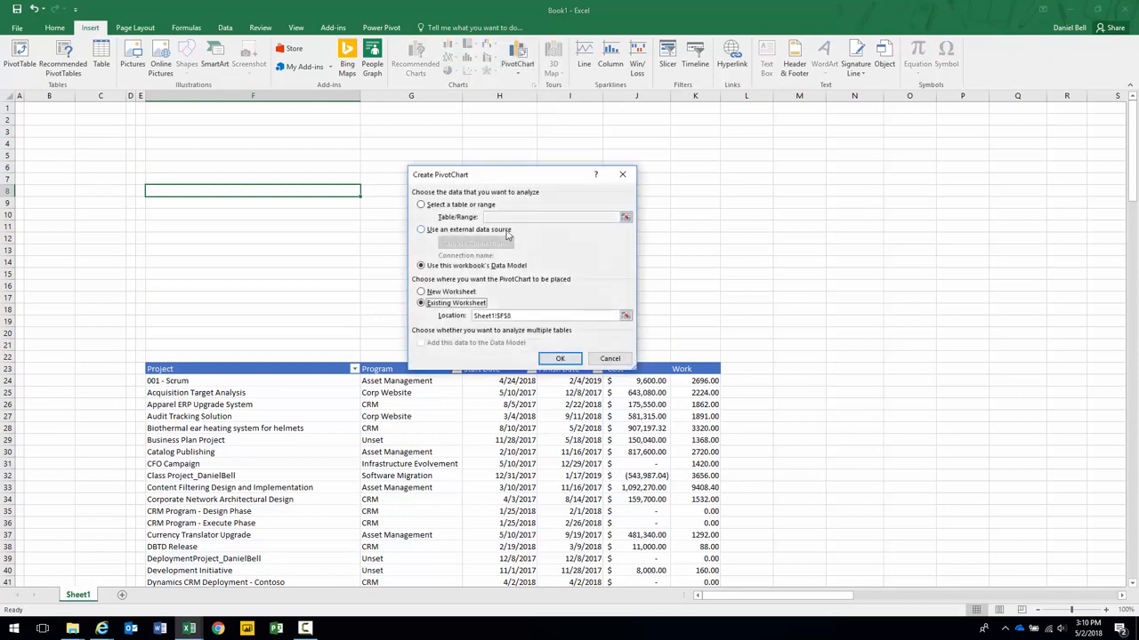
click(558, 358)
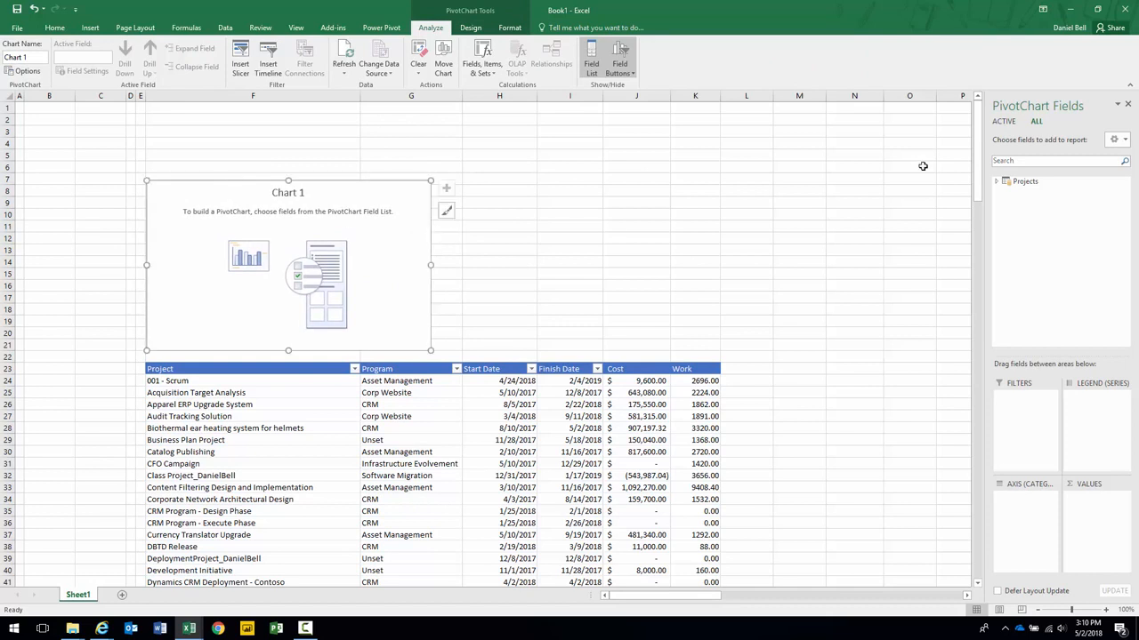
Step: Add the Program field from the Projects table to the PivotChart's category axis
click(996, 181)
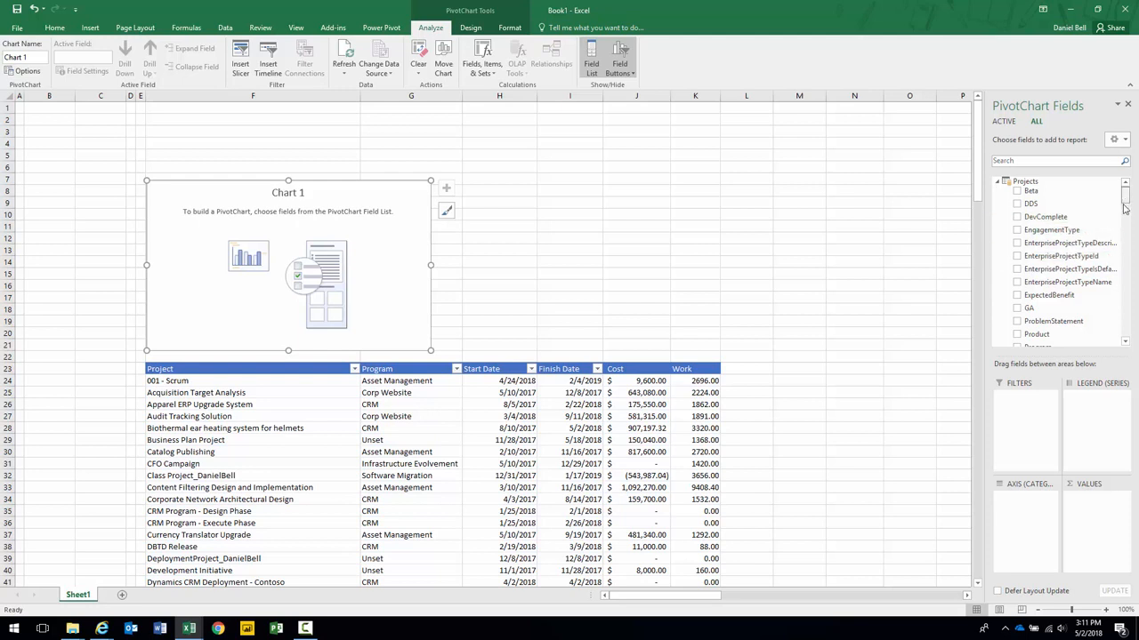
drag(1124, 197, 1125, 314)
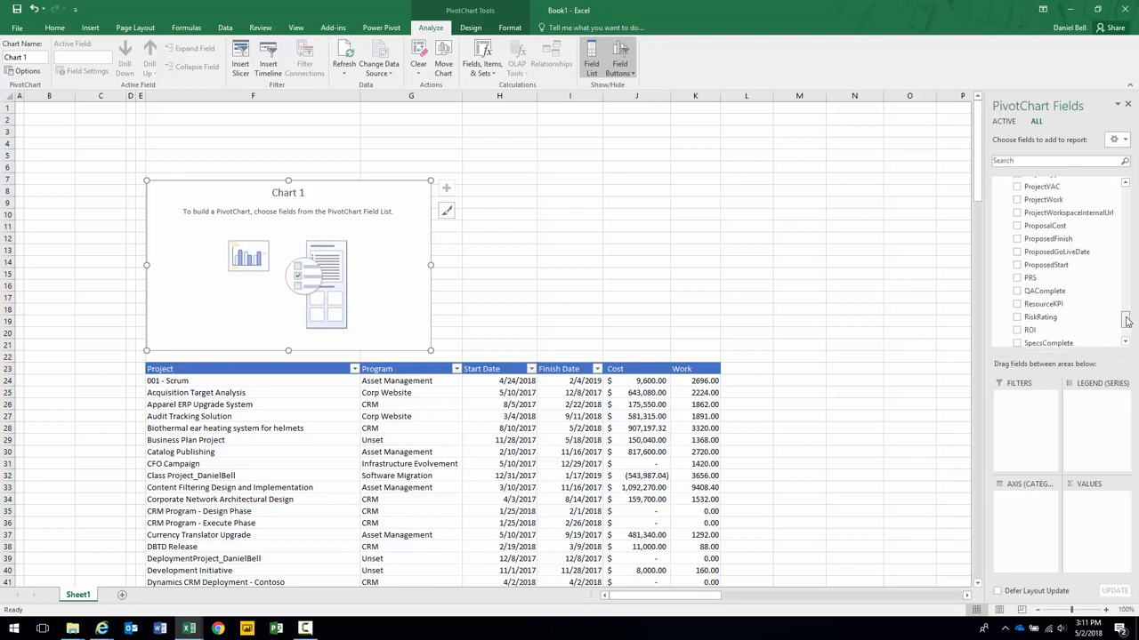
drag(1127, 317, 1124, 238)
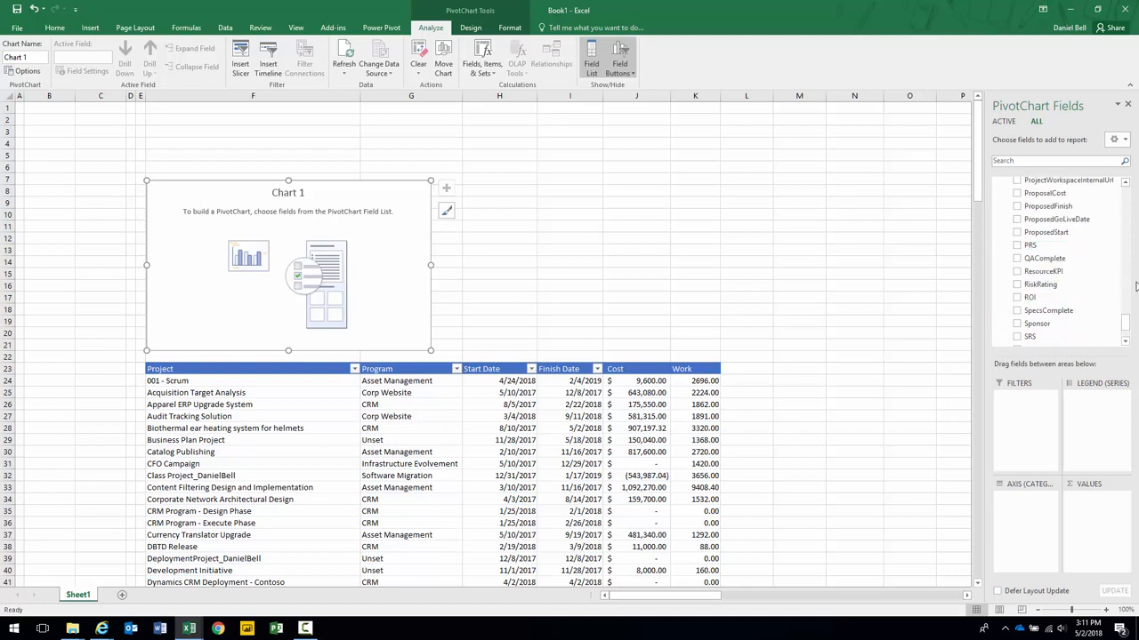
drag(1131, 316, 1130, 324)
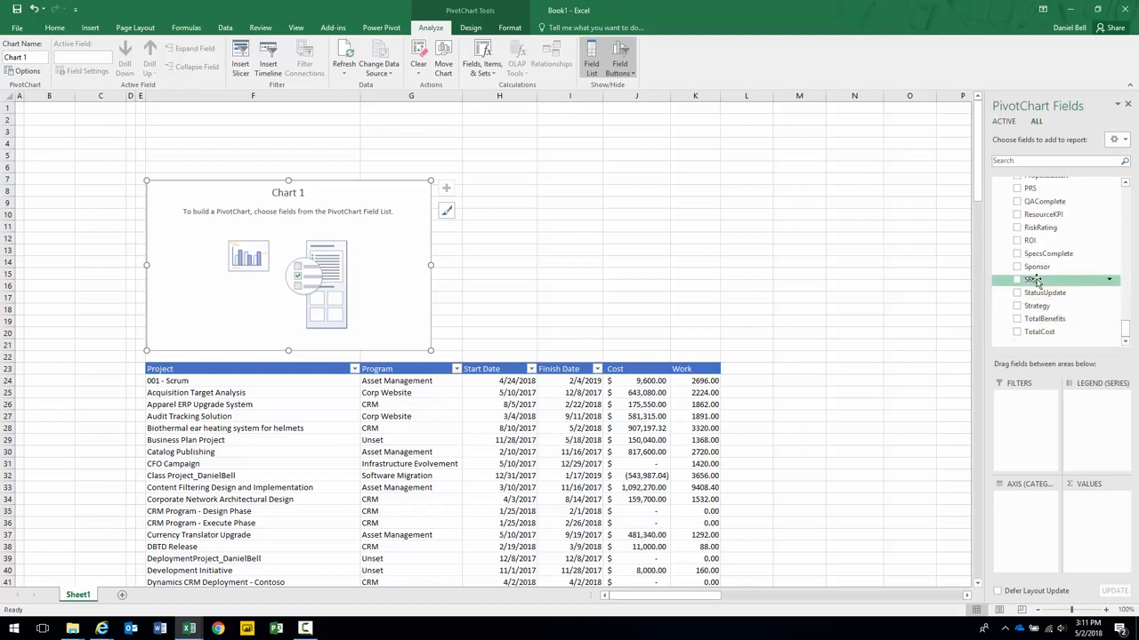
click(1124, 183)
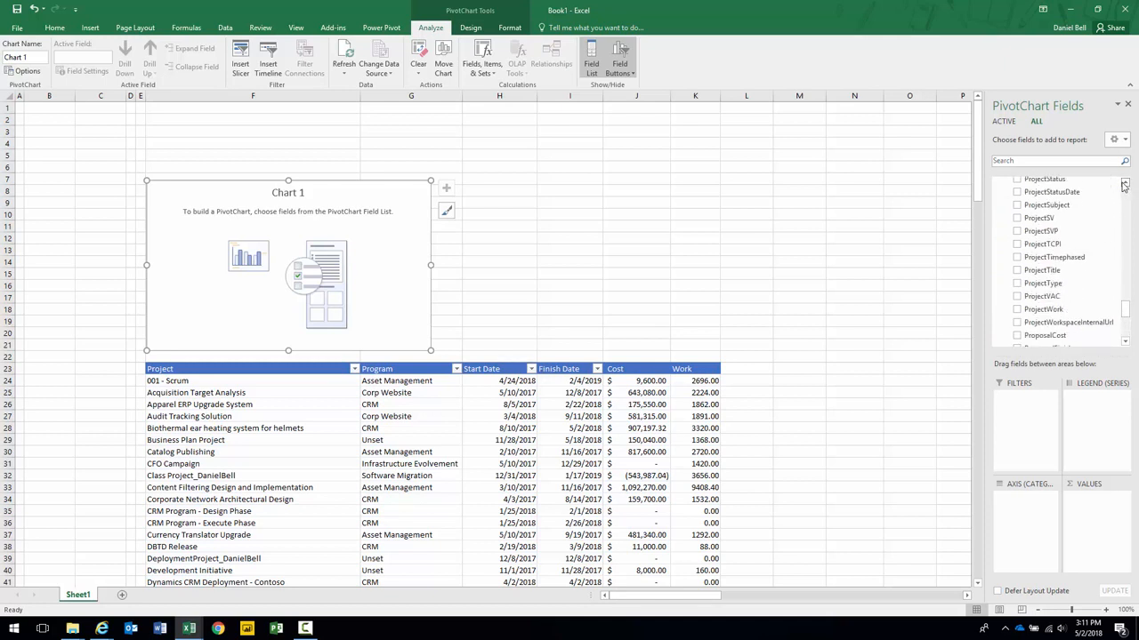
click(1124, 183)
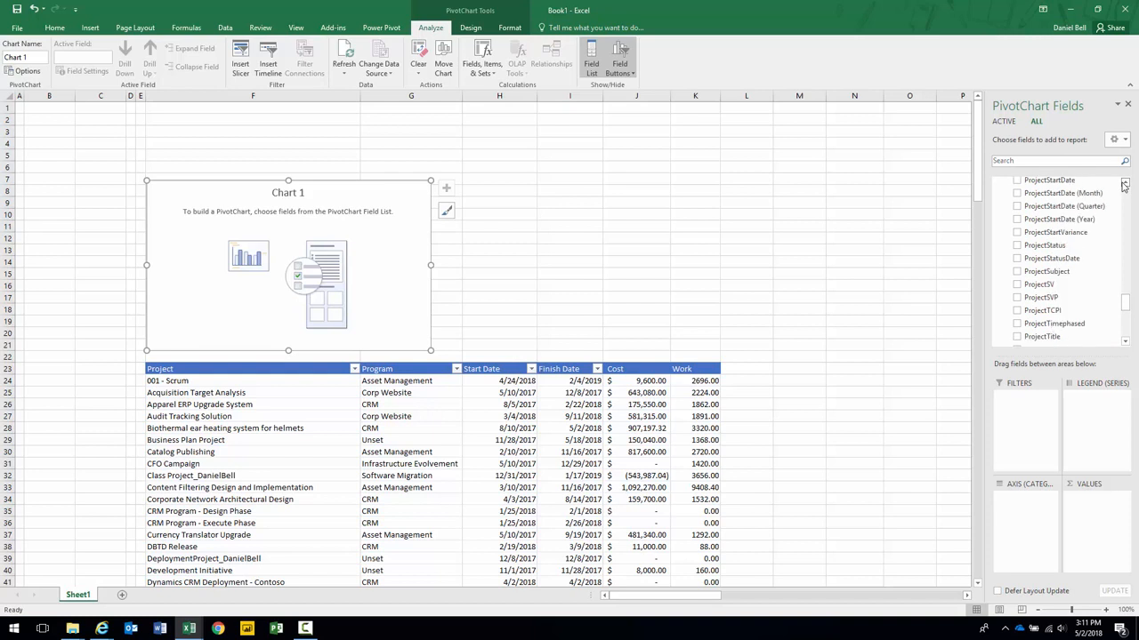
click(1124, 184)
click(1124, 184)
click(1124, 184)
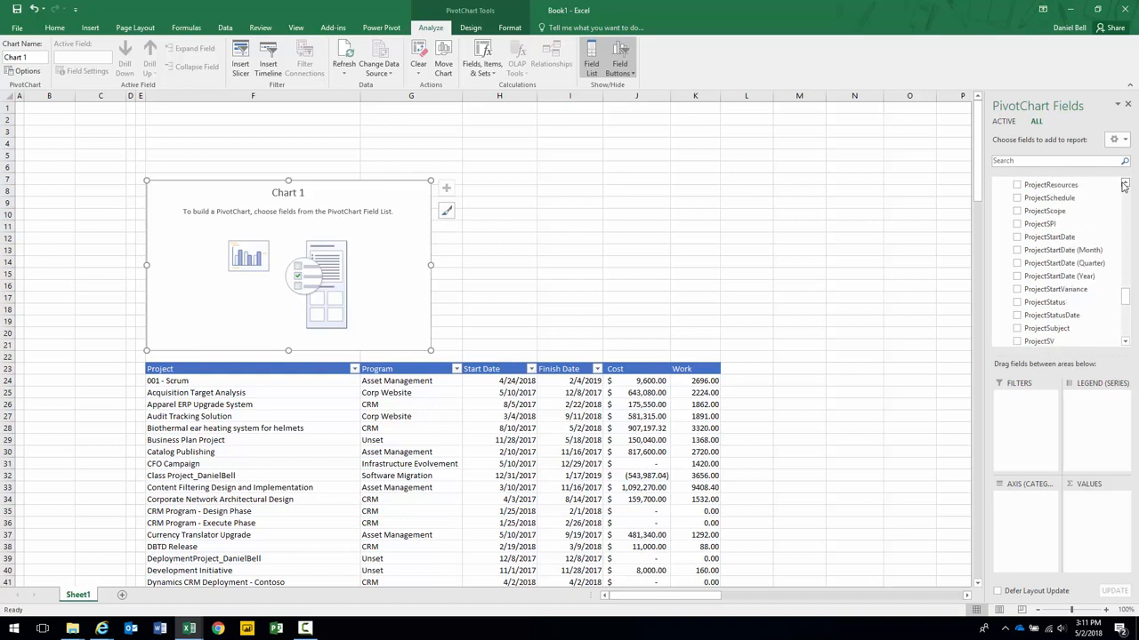
click(1124, 183)
click(1124, 184)
click(1128, 196)
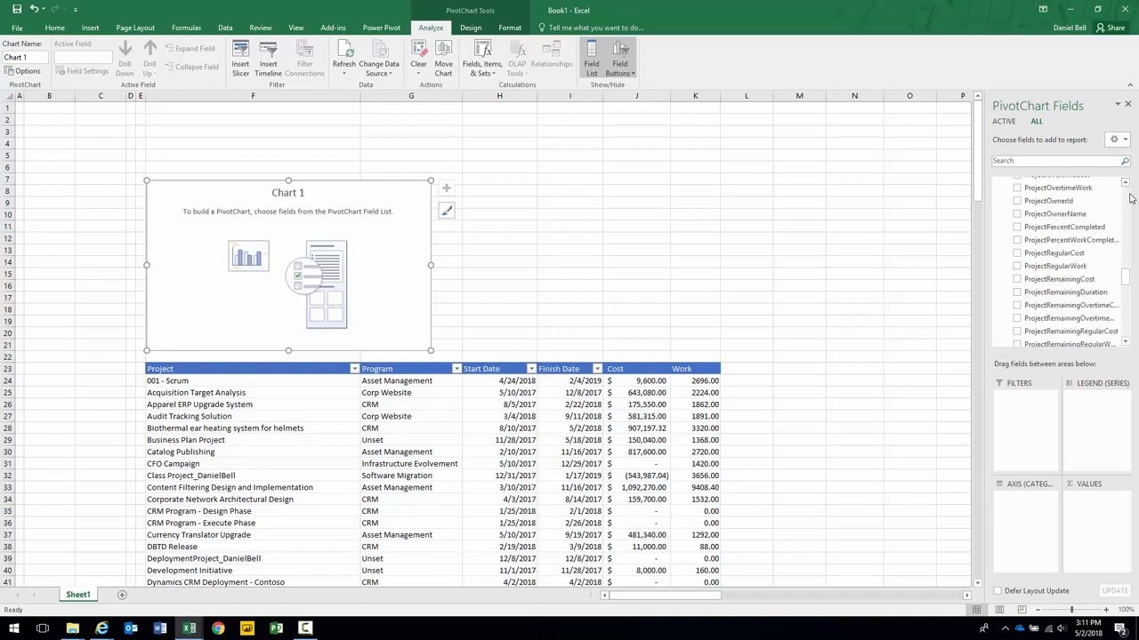
click(1128, 197)
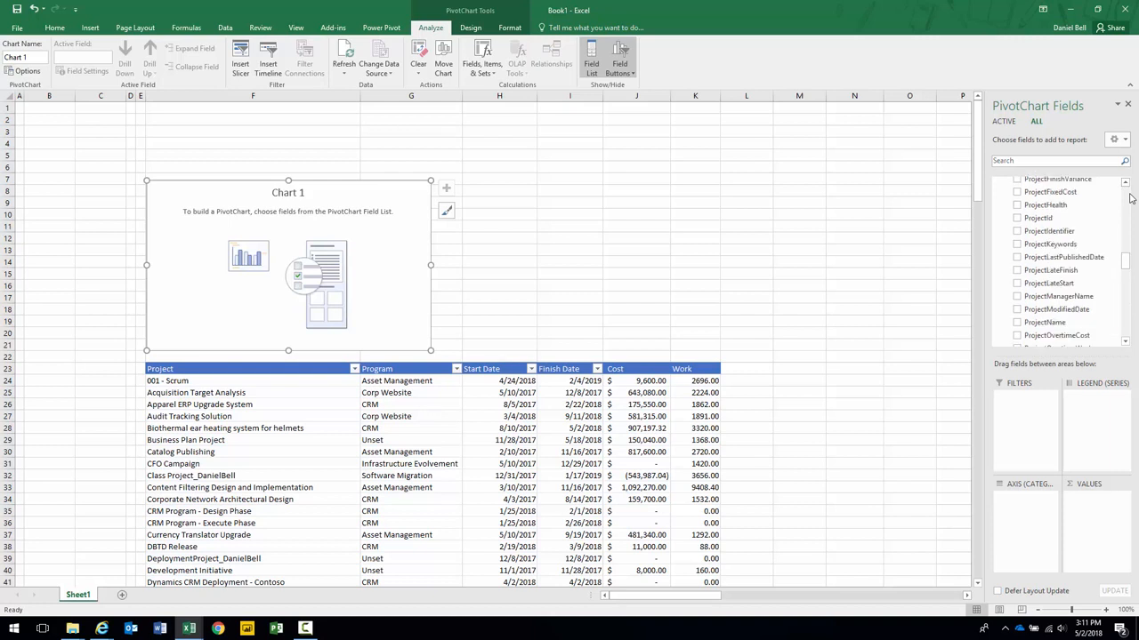
click(1128, 197)
click(1128, 196)
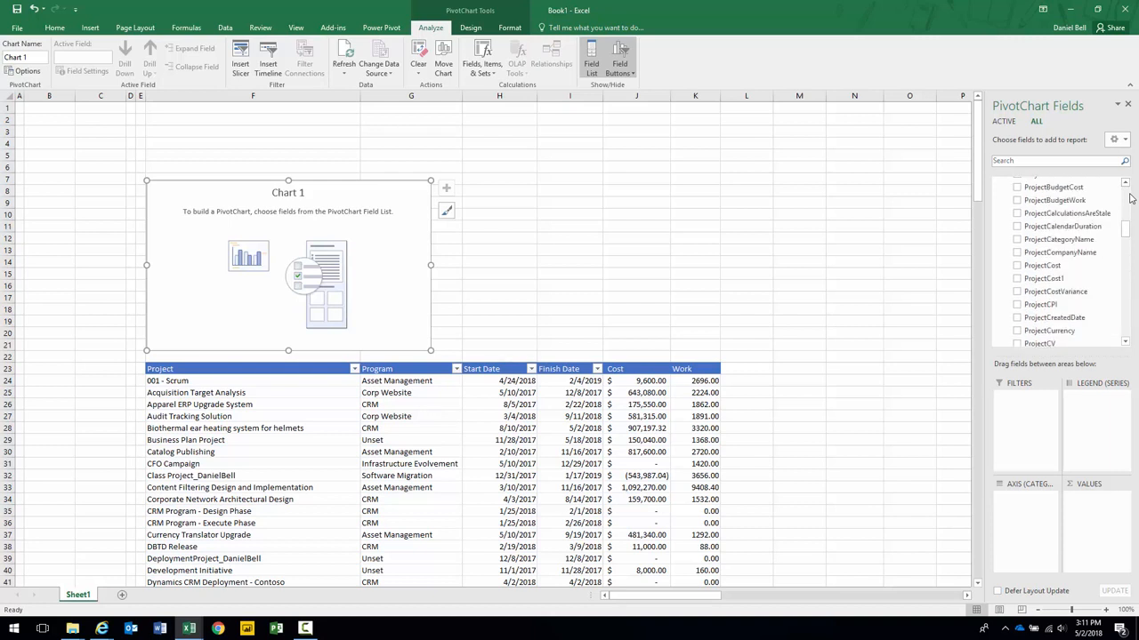
click(1128, 196)
click(1128, 196)
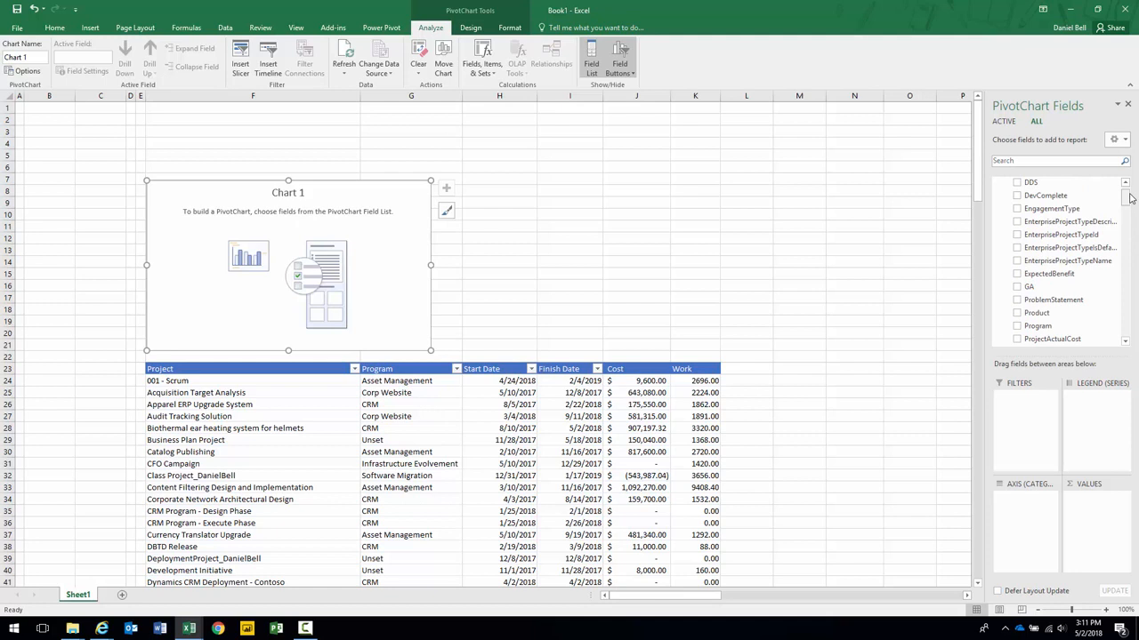
click(1017, 327)
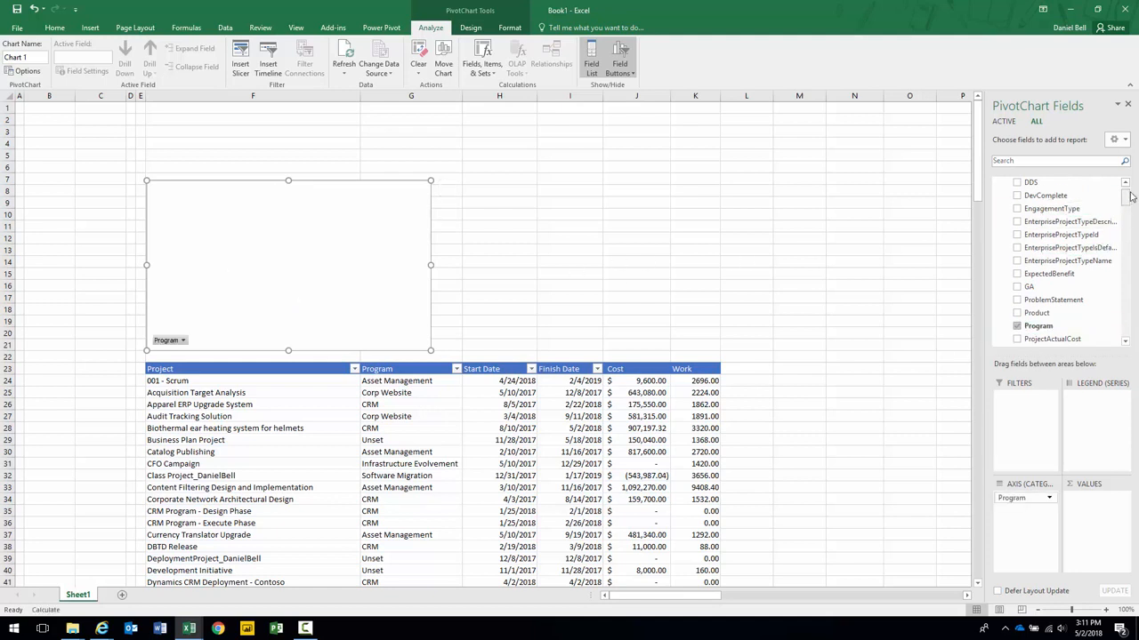
Step: Add the ProjectWork field to the PivotChart's values and change the chart type to Pie
drag(1128, 198, 1123, 322)
click(1017, 236)
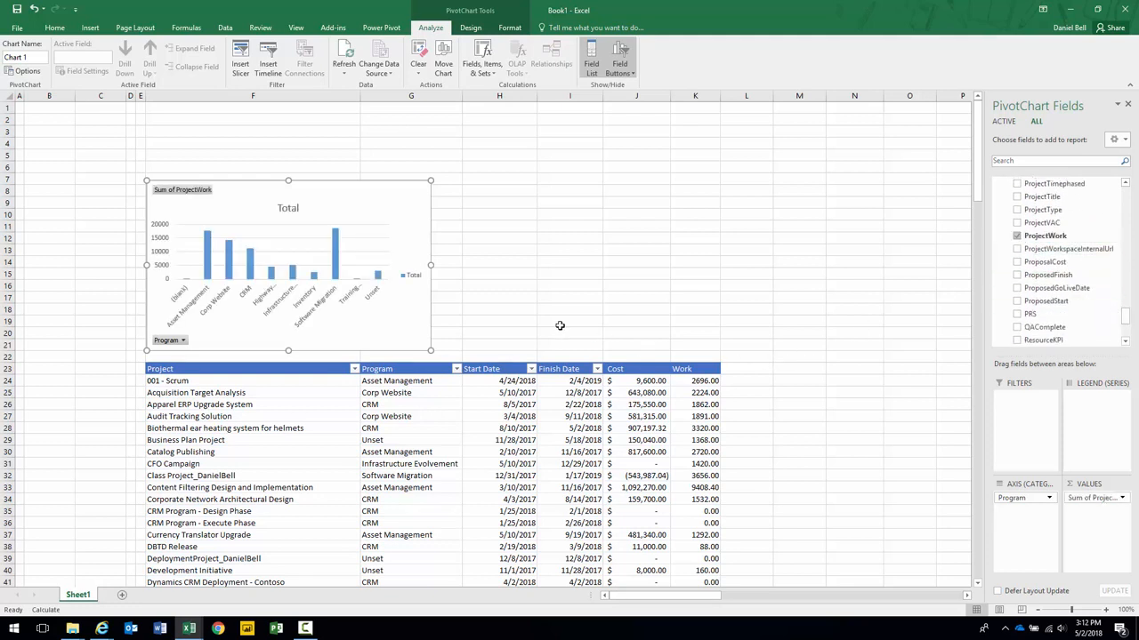
click(410, 194)
right_click(410, 193)
click(450, 322)
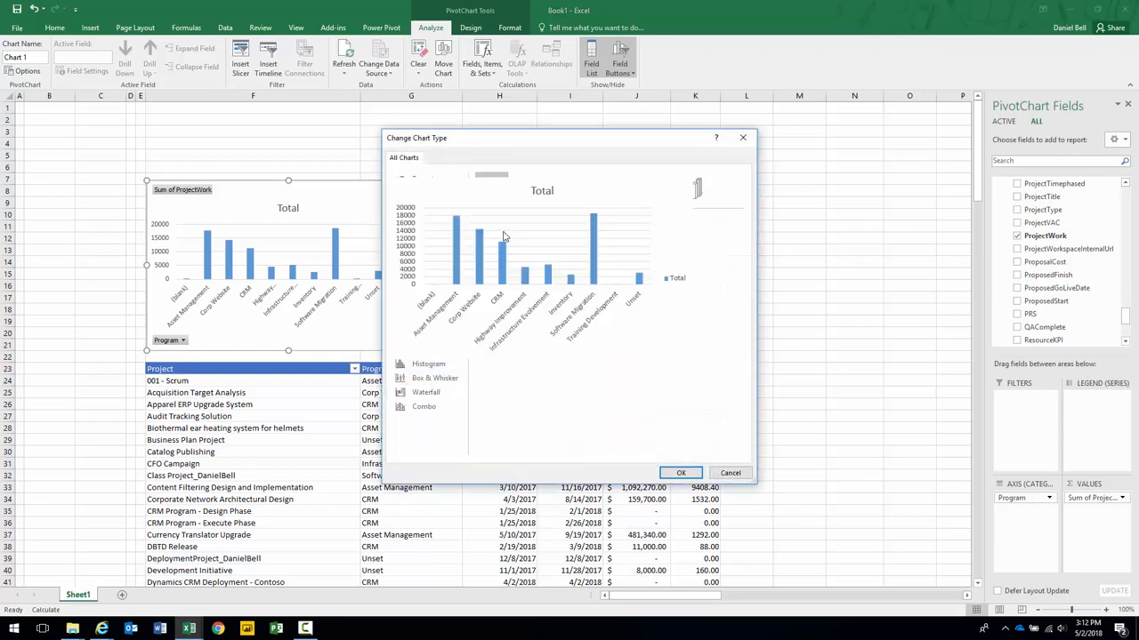
click(418, 236)
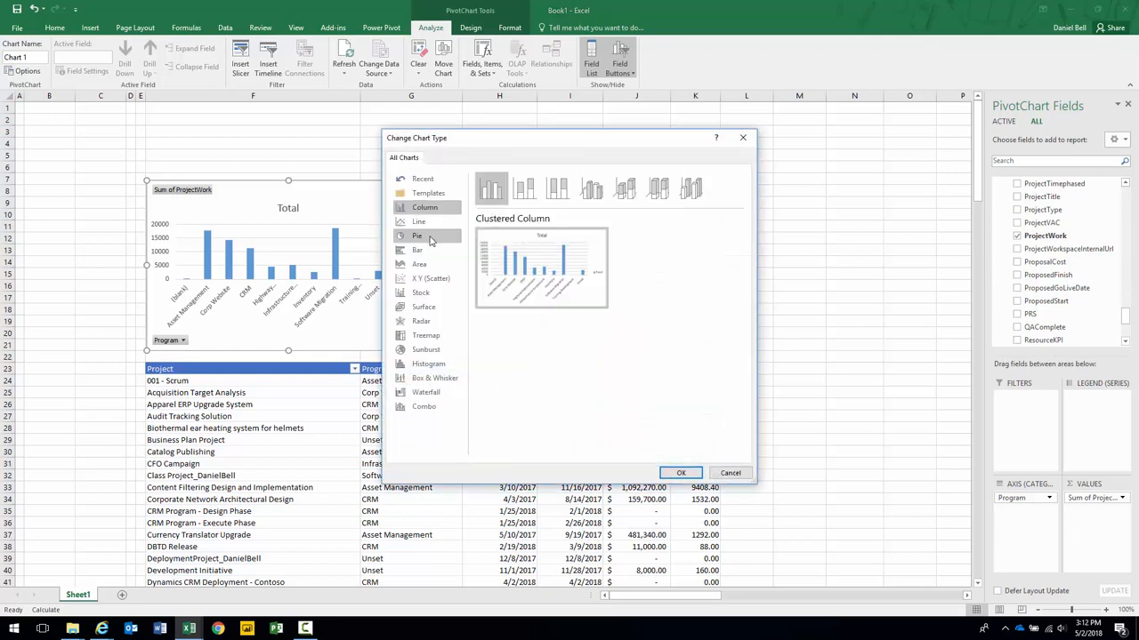
click(681, 474)
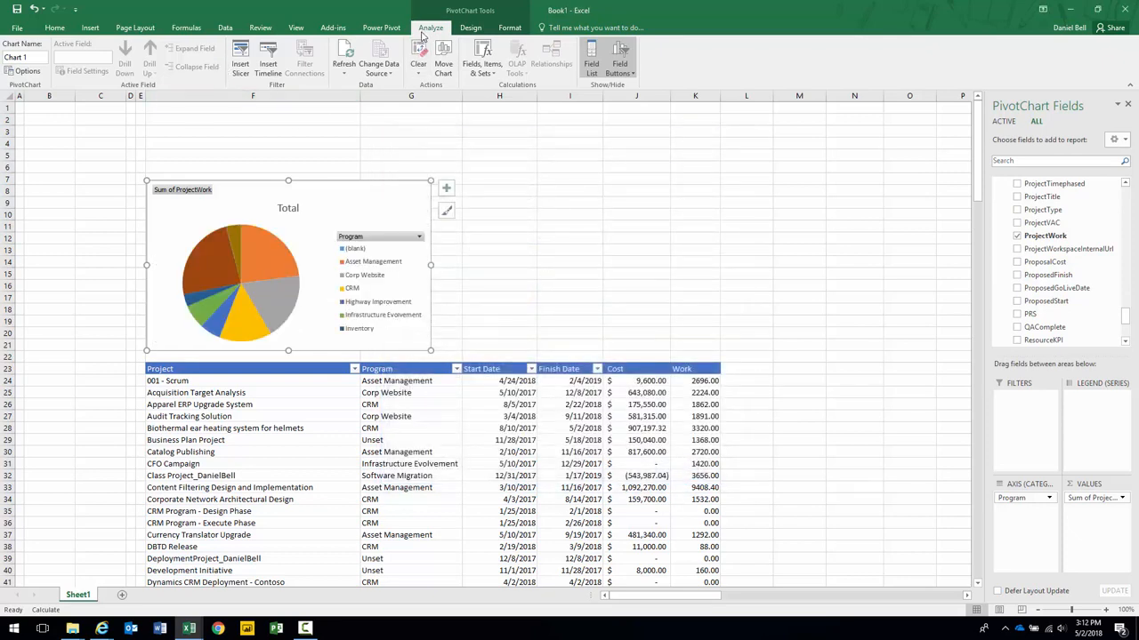
Step: Recolour the pie chart with the second Colorful palette and apply the sixth quick layout, with percentage labels and a legend
click(471, 28)
click(80, 69)
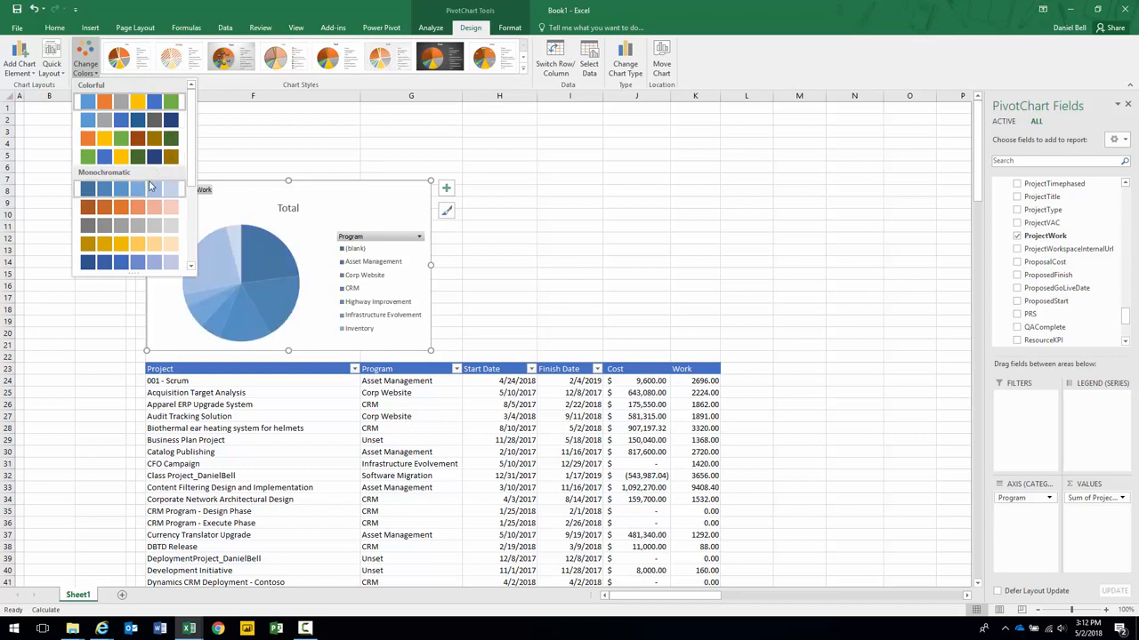
click(140, 123)
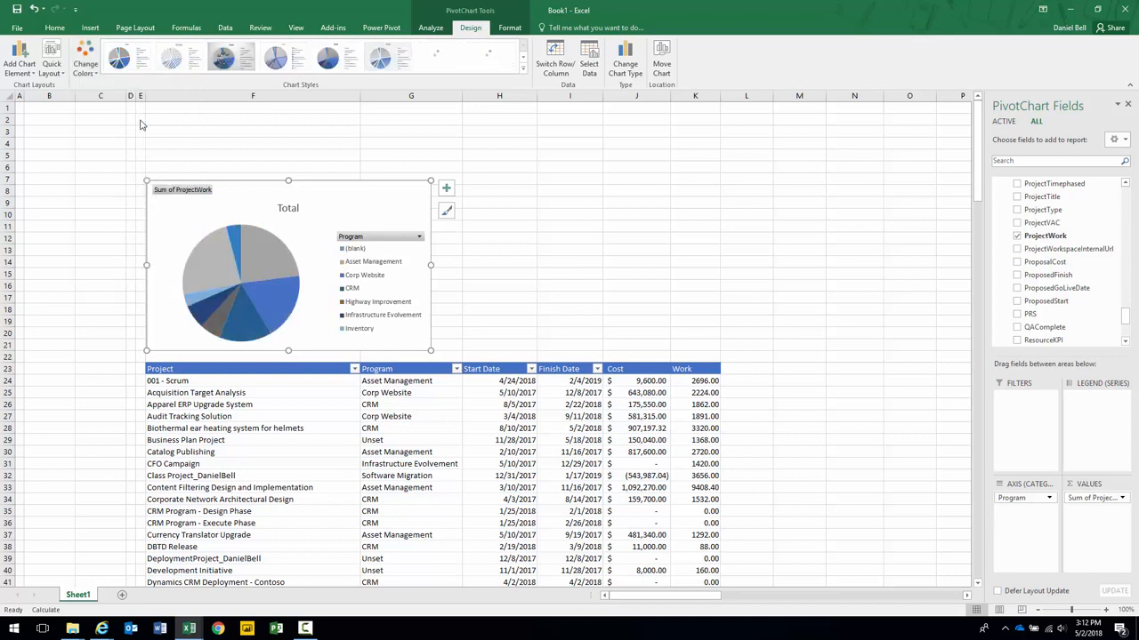
click(51, 70)
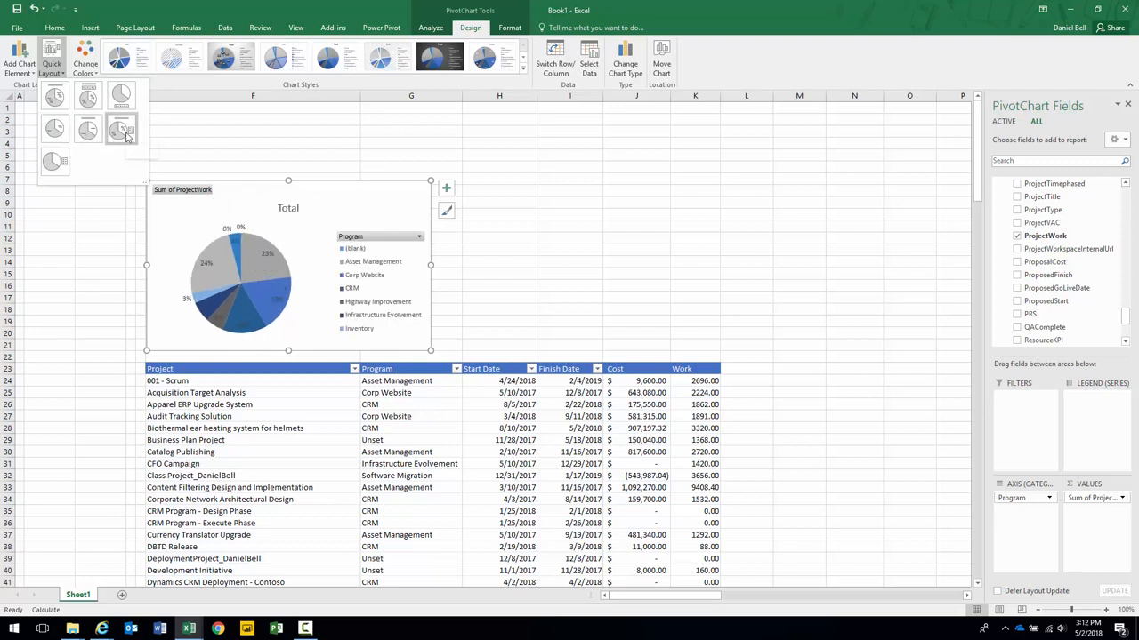
click(121, 132)
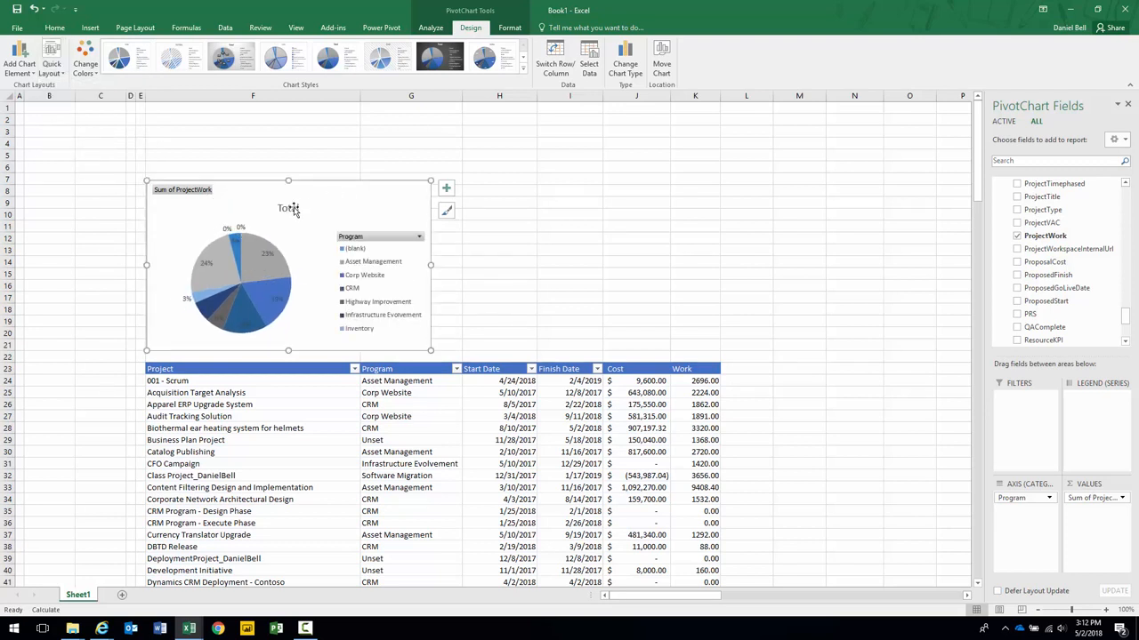
Step: Change the pie chart's title to "Cost by Program"
double_click(294, 210)
double_click(294, 211)
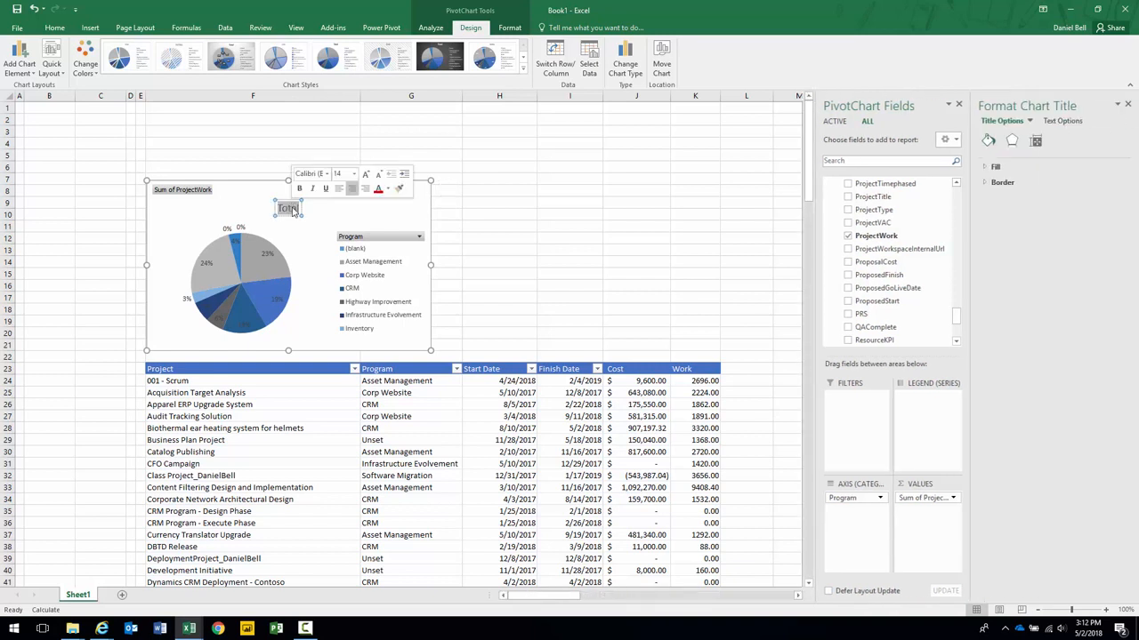
key(Delete)
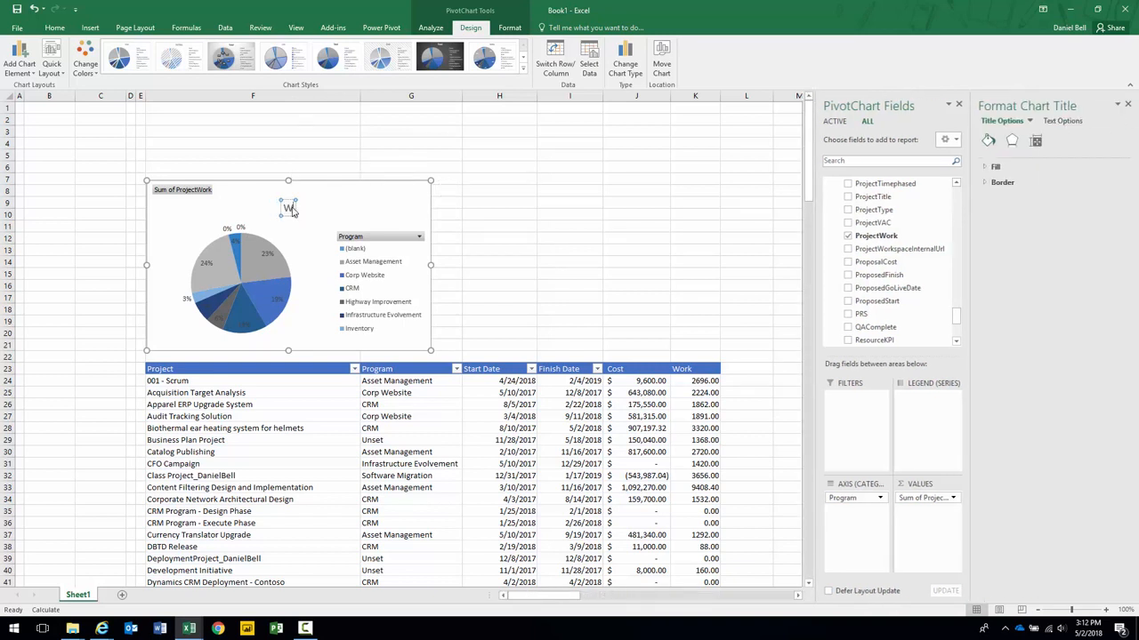
text(Cost by Program)
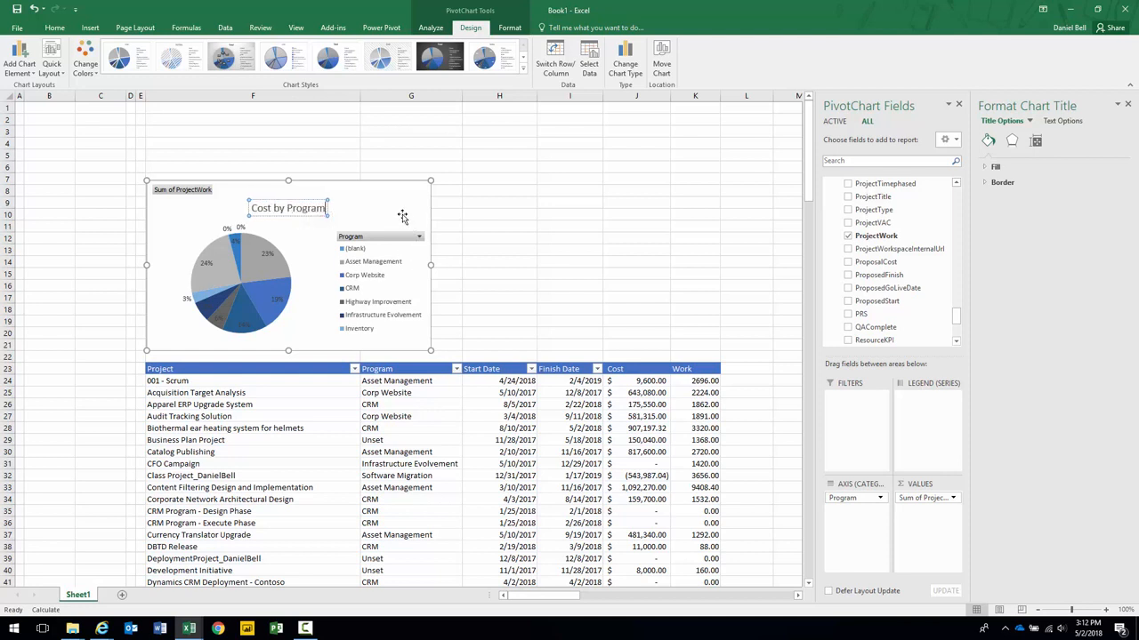
click(403, 217)
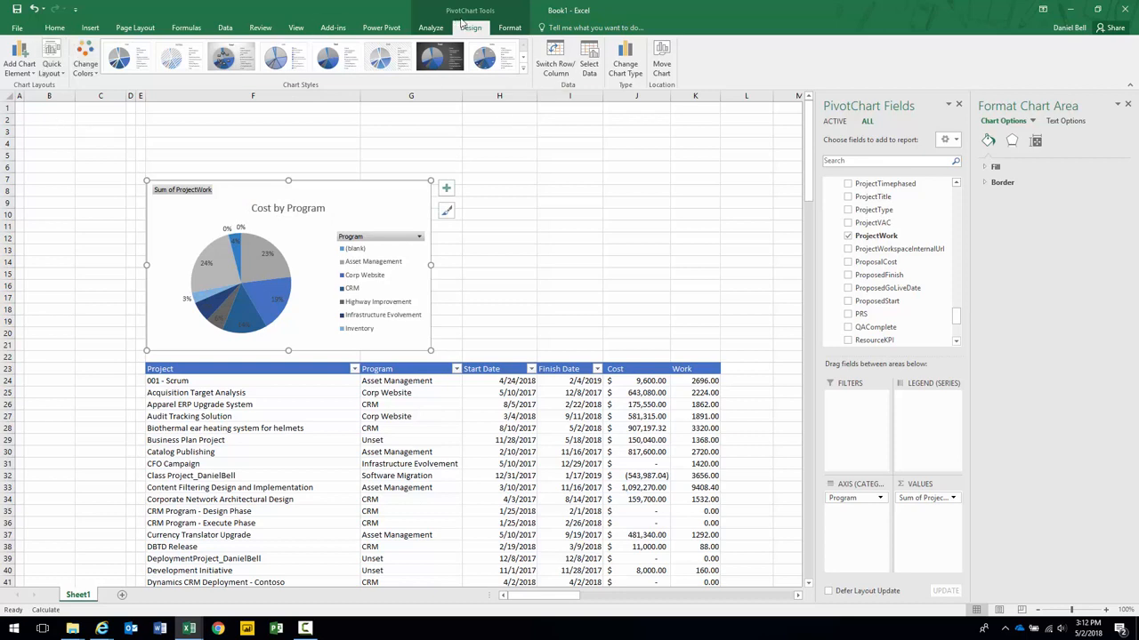
Step: Hide all field buttons on the pie chart
click(512, 28)
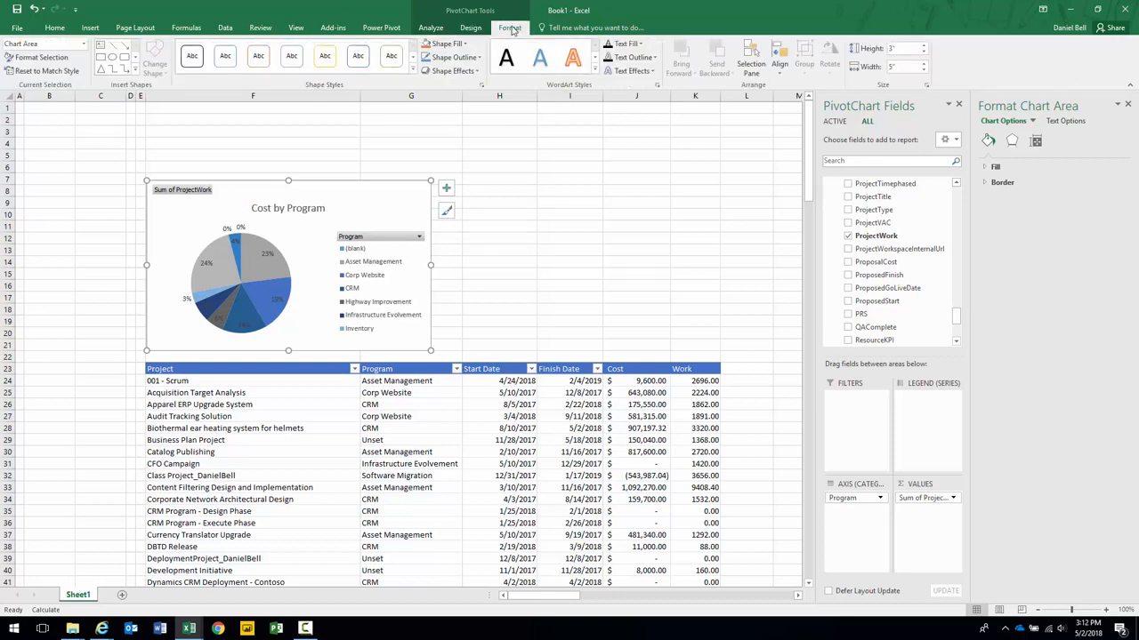
click(470, 27)
click(427, 28)
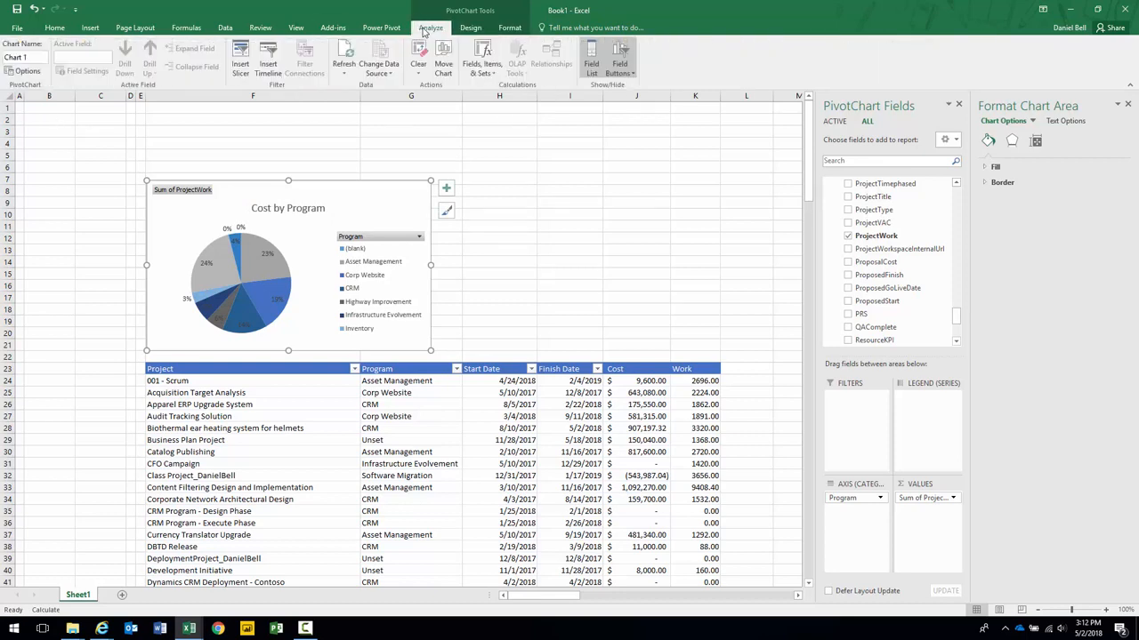
click(625, 73)
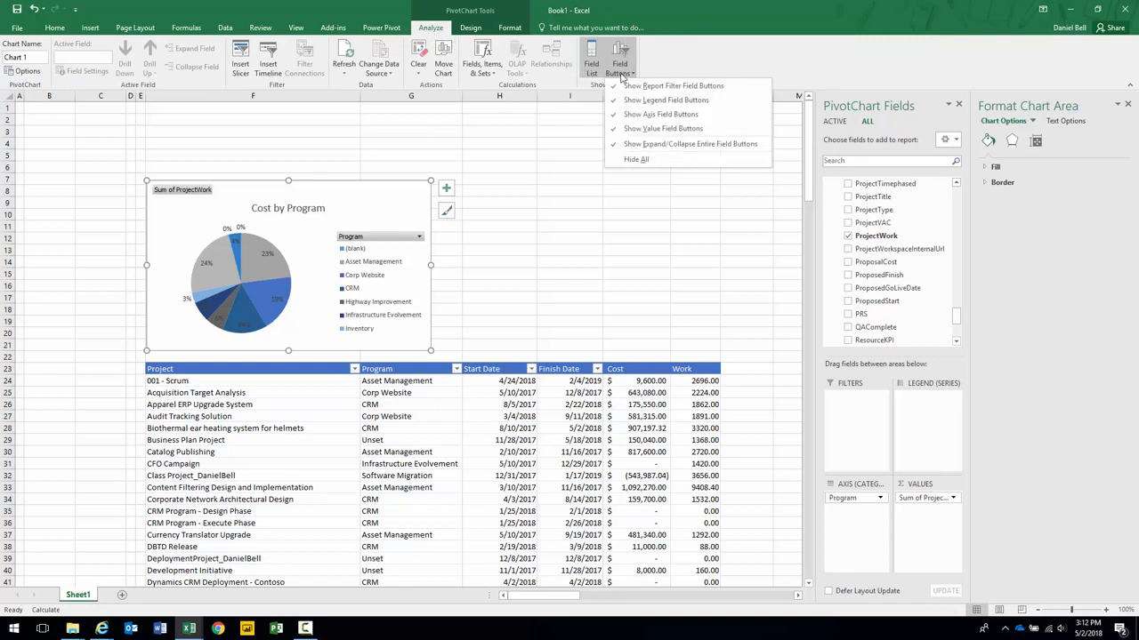
click(637, 160)
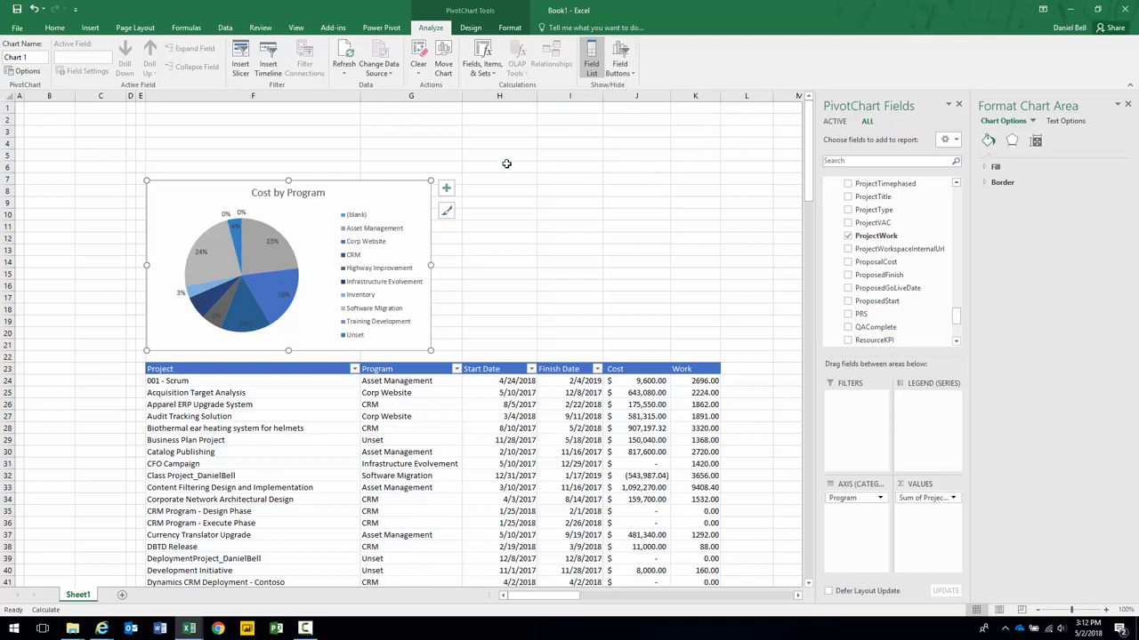
Step: Turn the pie chart's field buttons back on and hide them all again
click(620, 73)
click(657, 164)
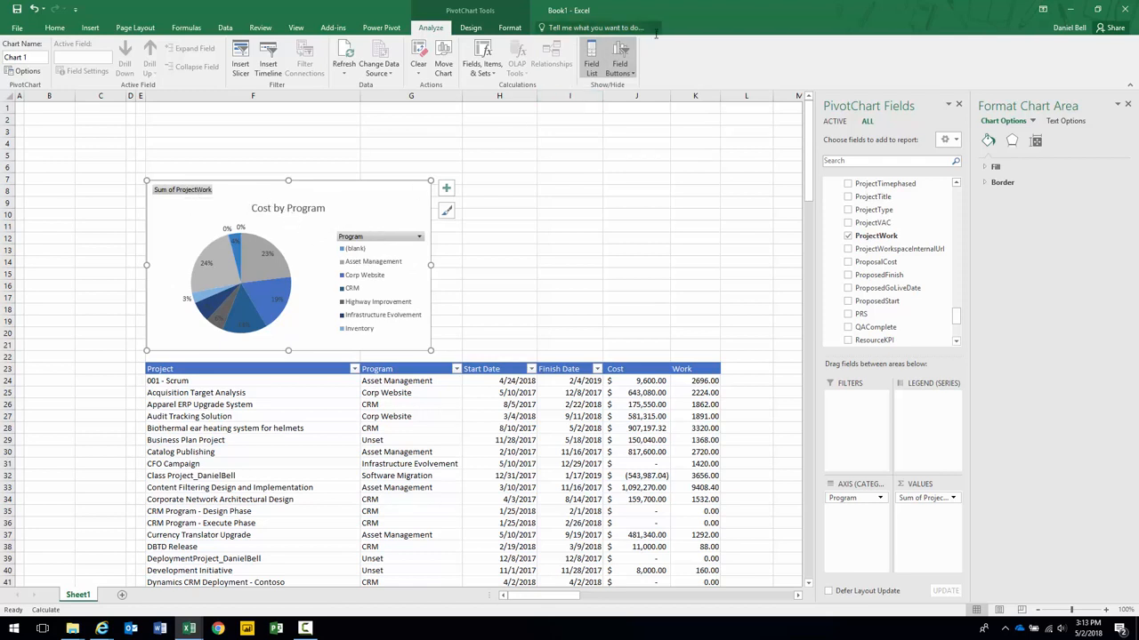
click(620, 72)
click(655, 160)
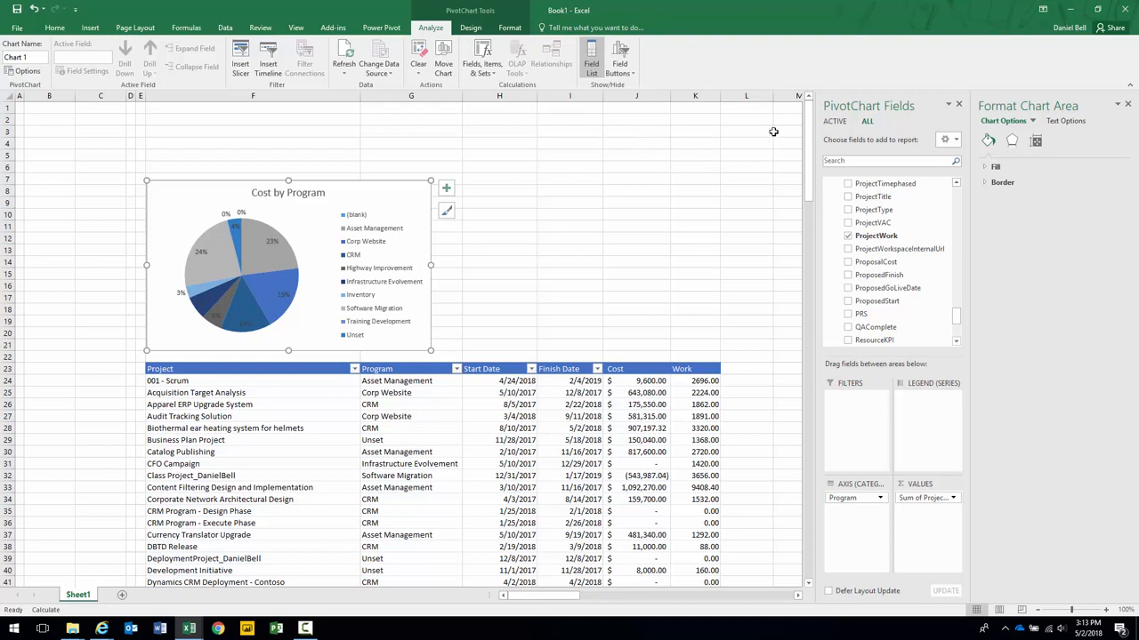
Step: Close the chart formatting pane and insert a second PivotChart at cell H16 of the existing worksheet, using the workbook's Data Model
click(1127, 104)
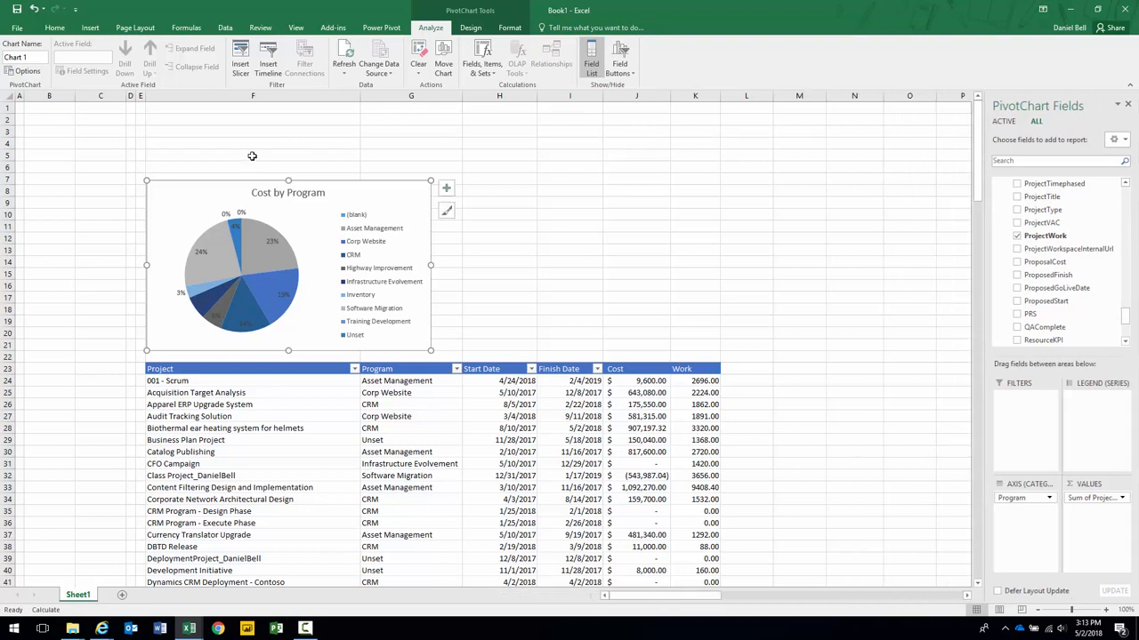
click(90, 28)
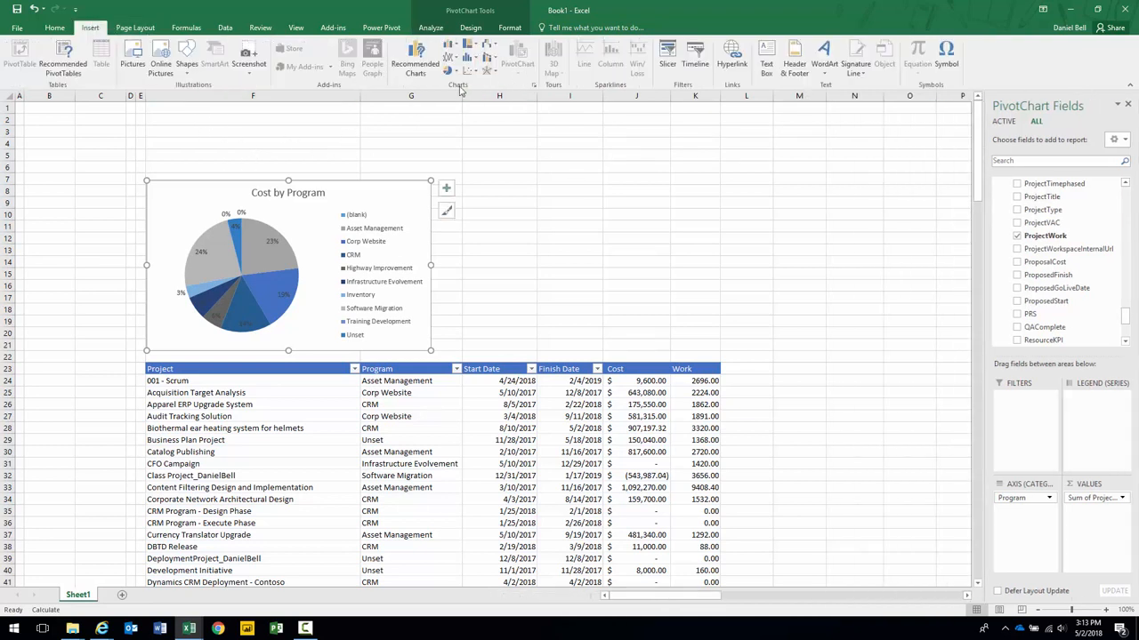
click(527, 285)
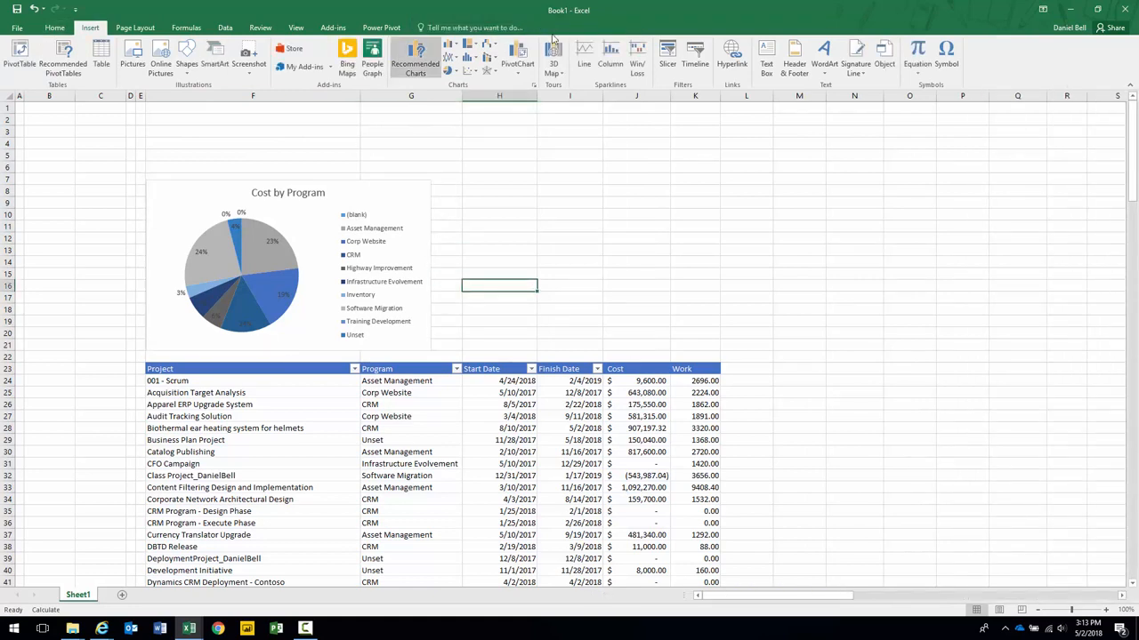
click(514, 79)
click(533, 98)
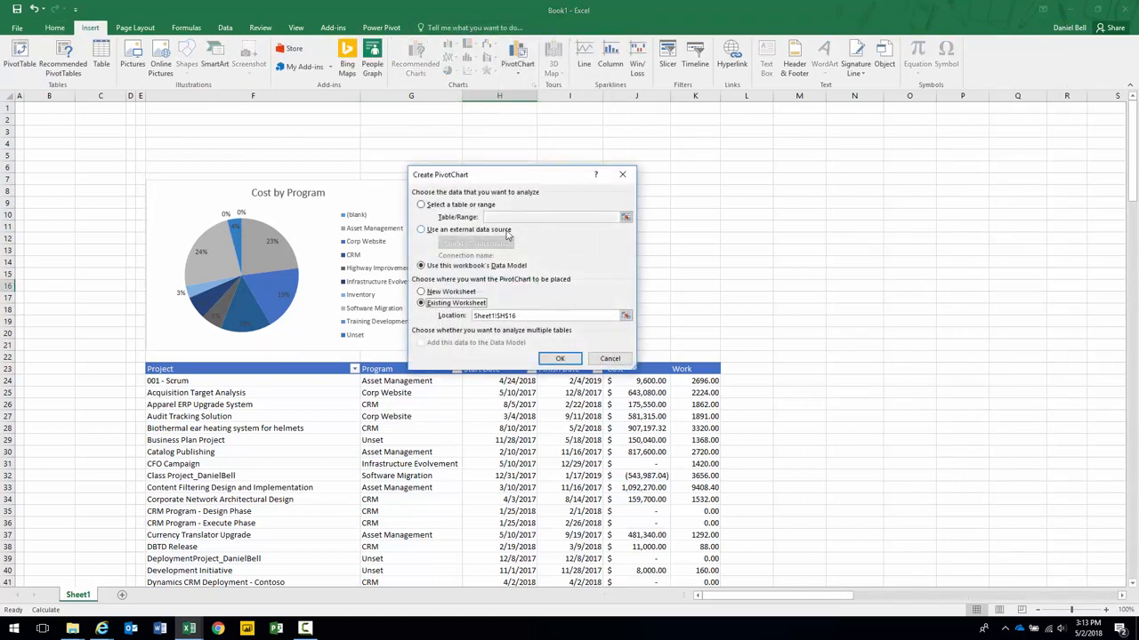
drag(532, 181, 629, 169)
click(671, 348)
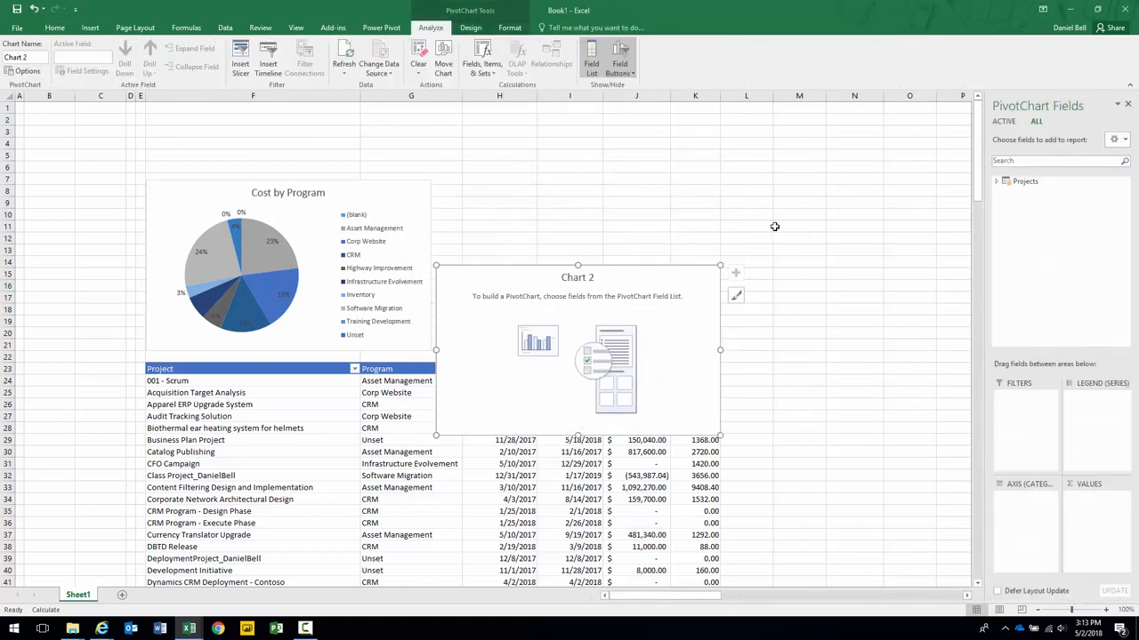
Step: Move the second PivotChart up beside the pie chart, aligning its top edge with the pie chart's above the table
drag(622, 282, 620, 196)
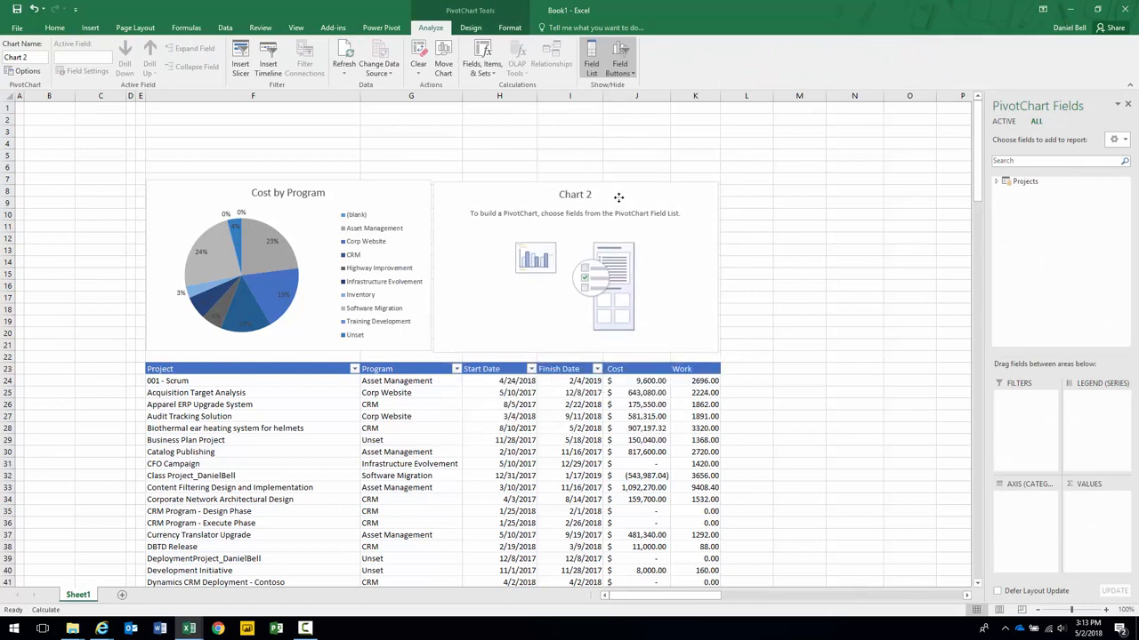
click(613, 192)
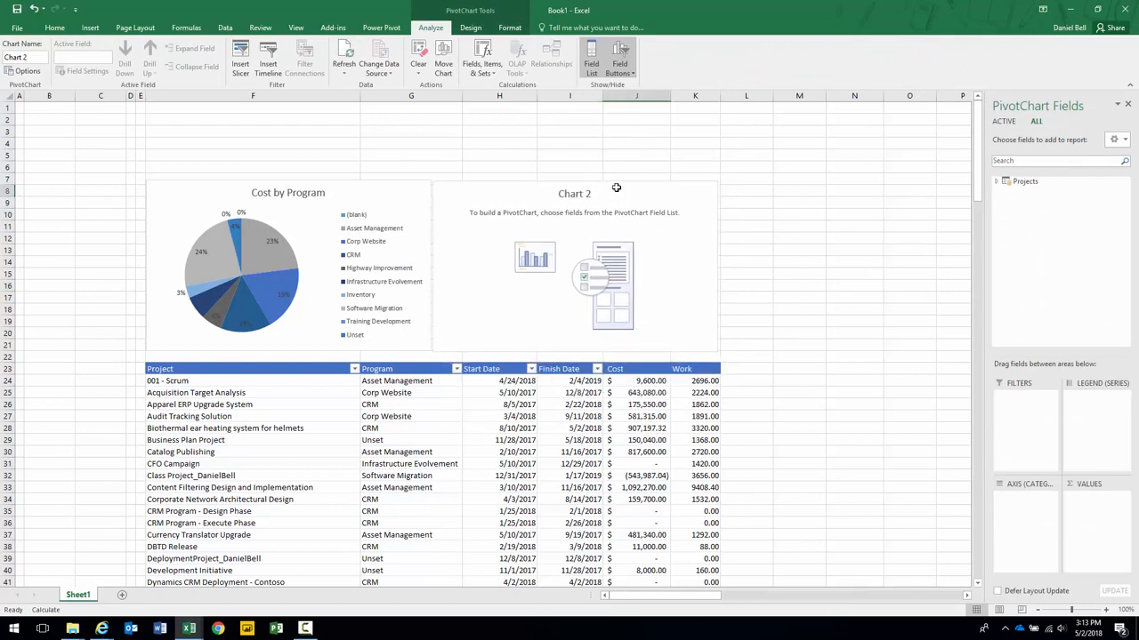
drag(622, 274, 622, 191)
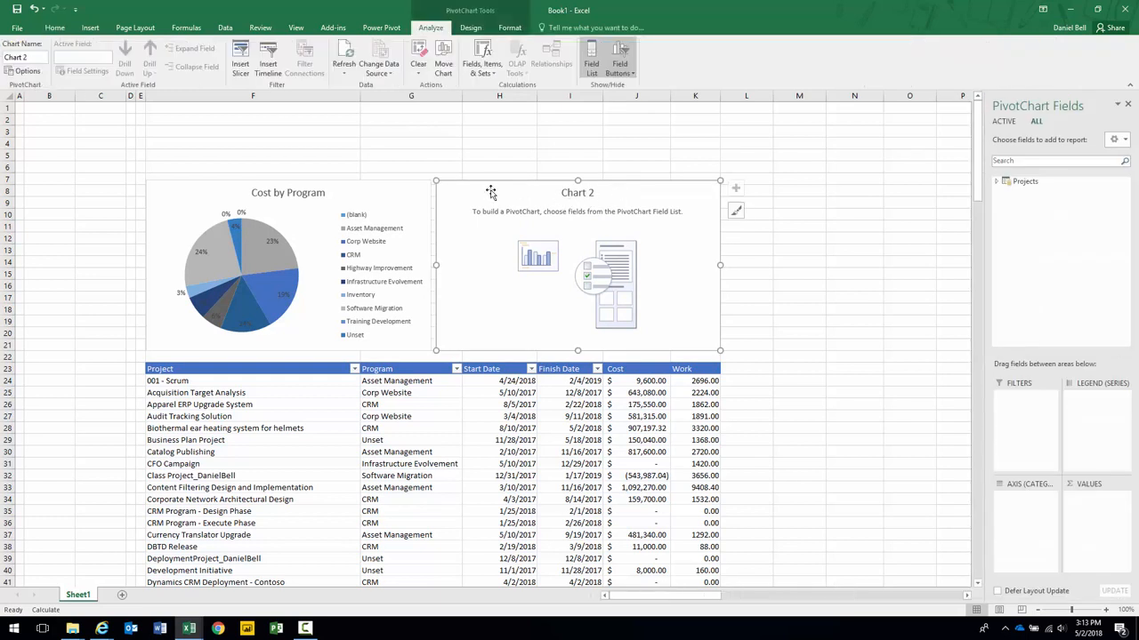
Step: Add the Program field from the Projects table to the second PivotChart's category axis
click(995, 182)
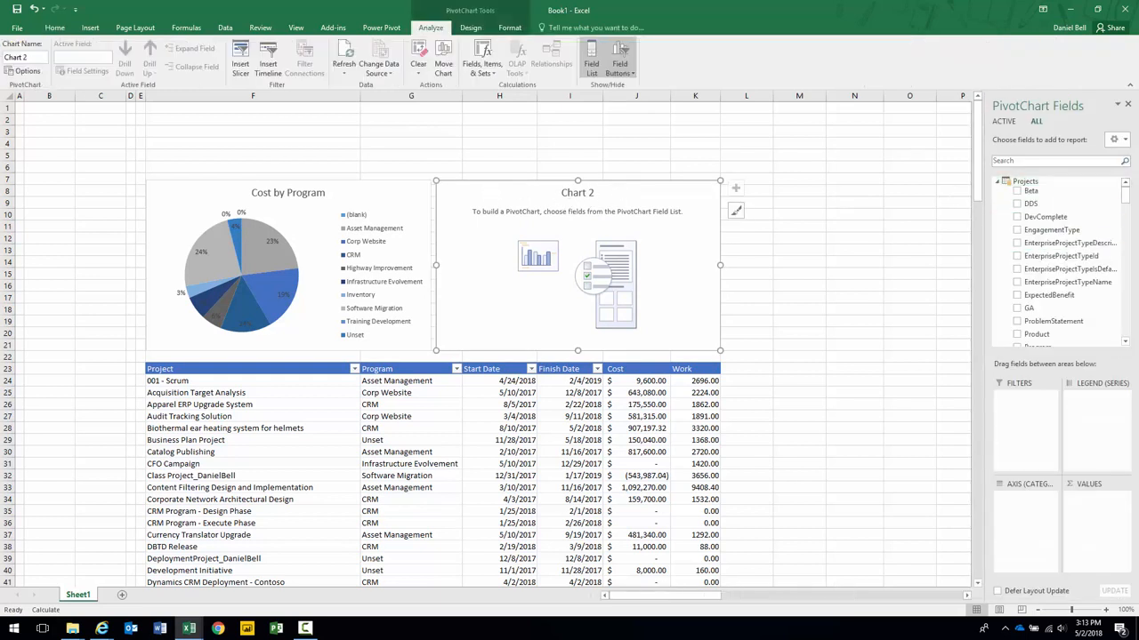
drag(1128, 200, 1125, 296)
click(1016, 252)
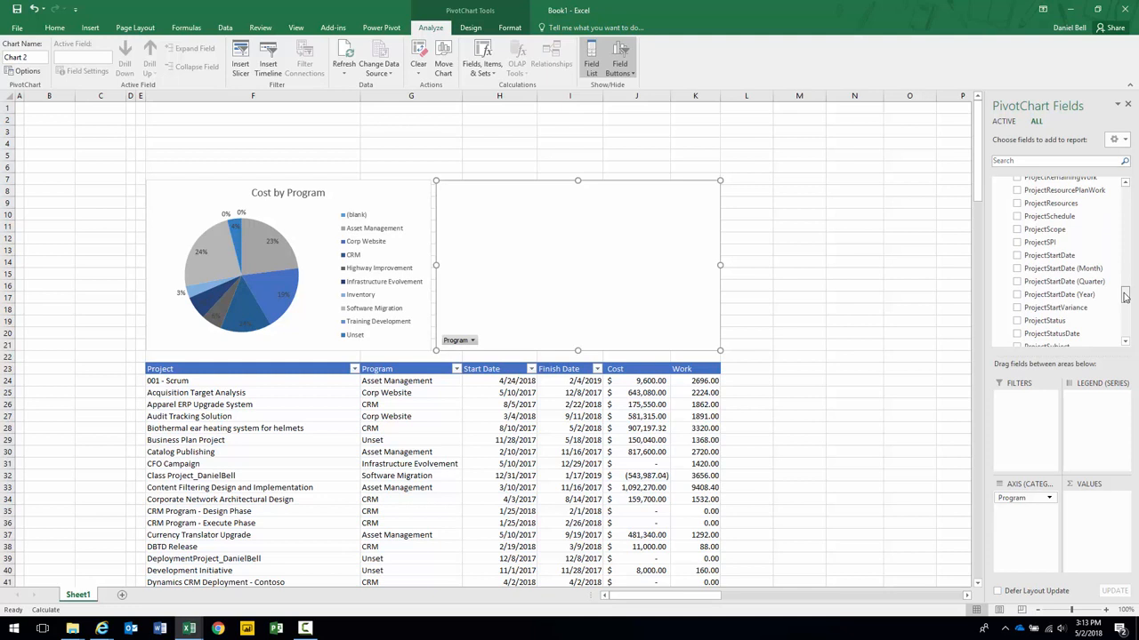
Step: Check which value field the pie chart uses and change its title to "Work by Program"
click(392, 199)
click(992, 183)
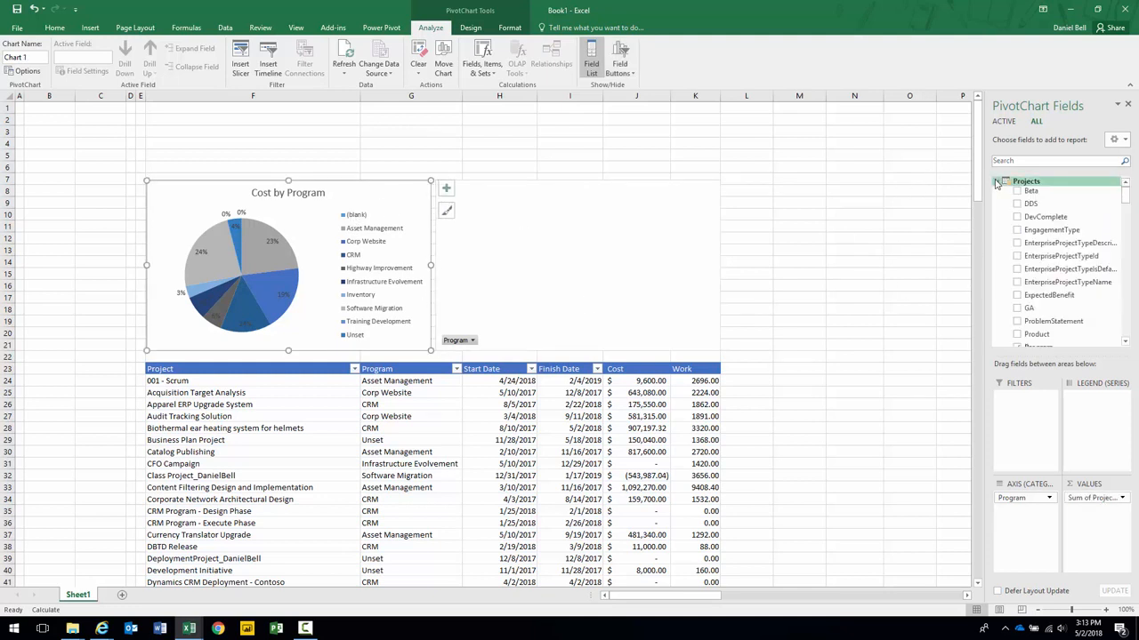
drag(1122, 204, 1124, 324)
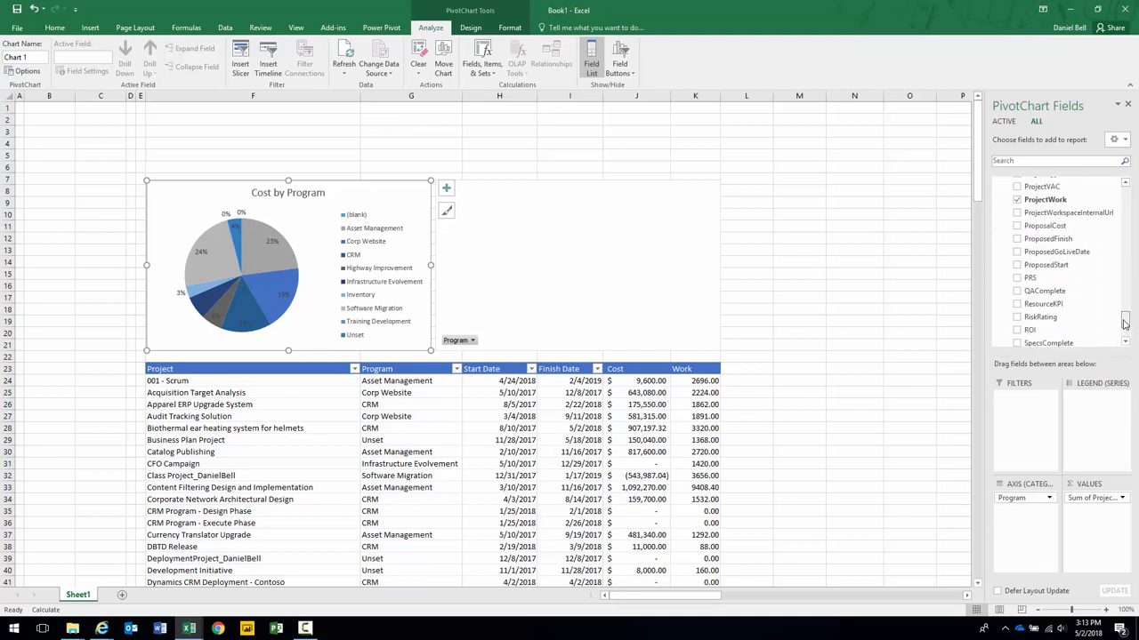
double_click(254, 195)
triple_click(247, 193)
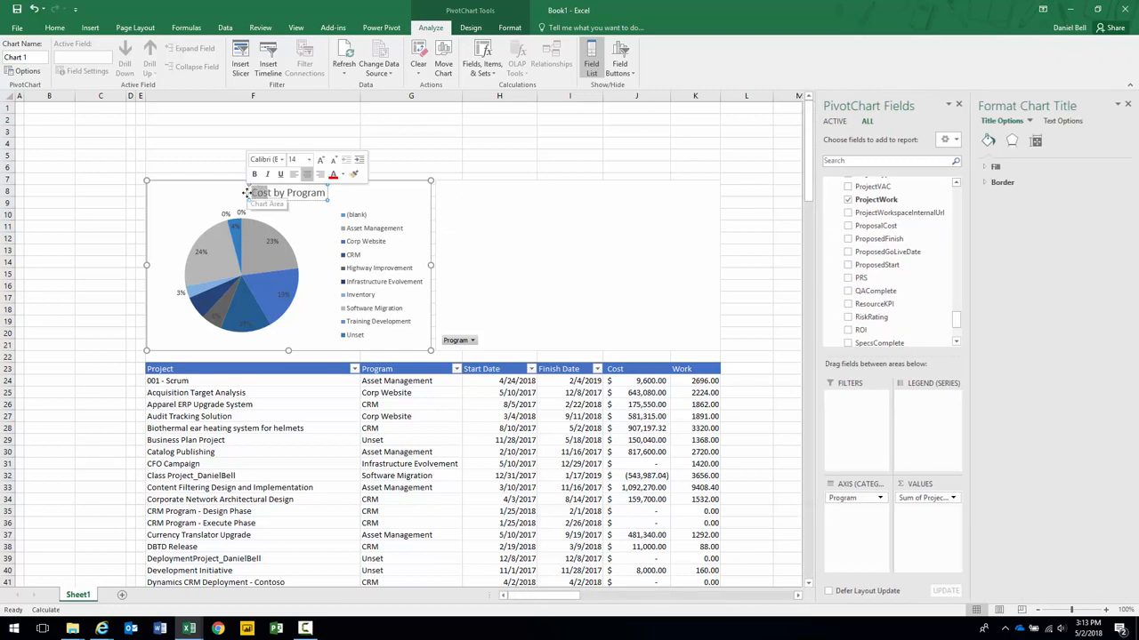
text(Wpo)
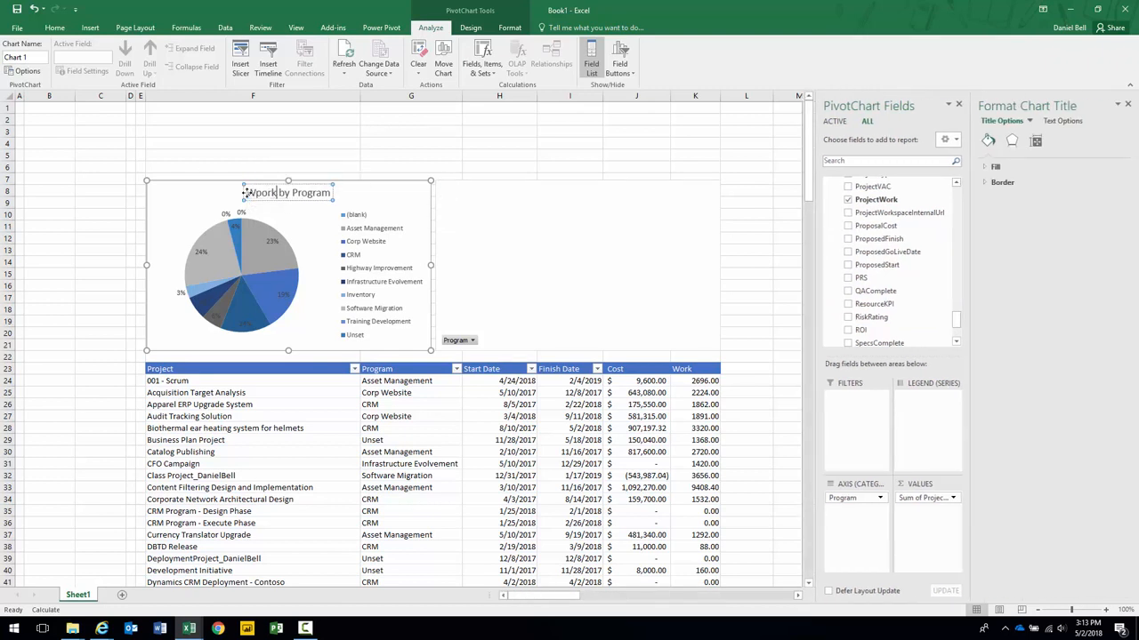
key(BackSpace)
key(BackSpace)
text(ork)
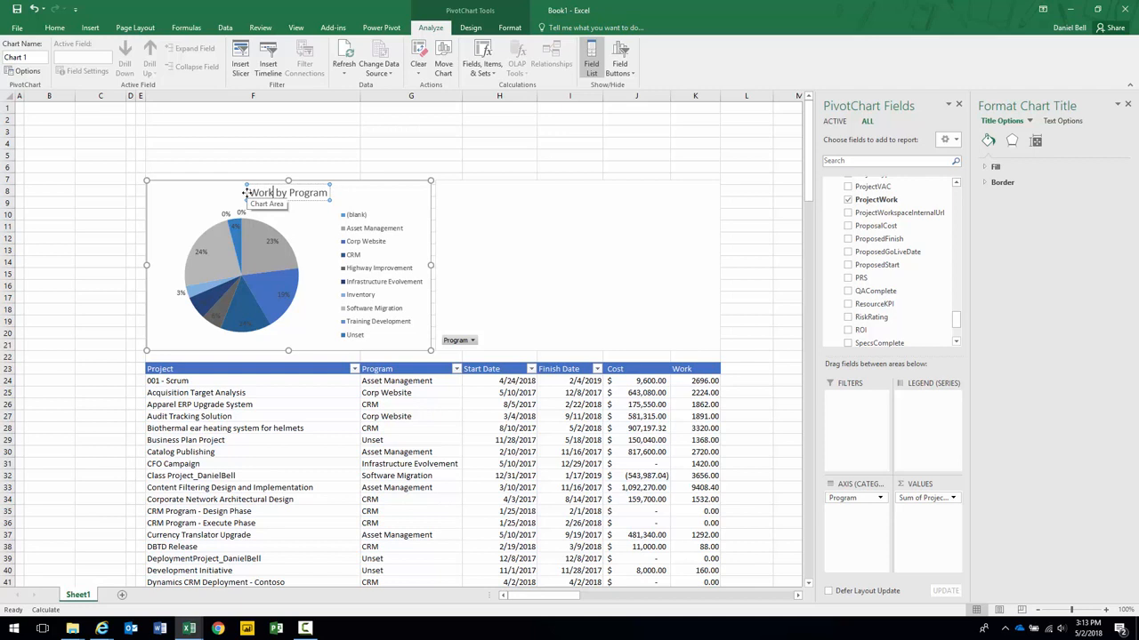
Step: Close the chart formatting pane and add the ProjectCost field from the Projects table as the second PivotChart's values
click(559, 224)
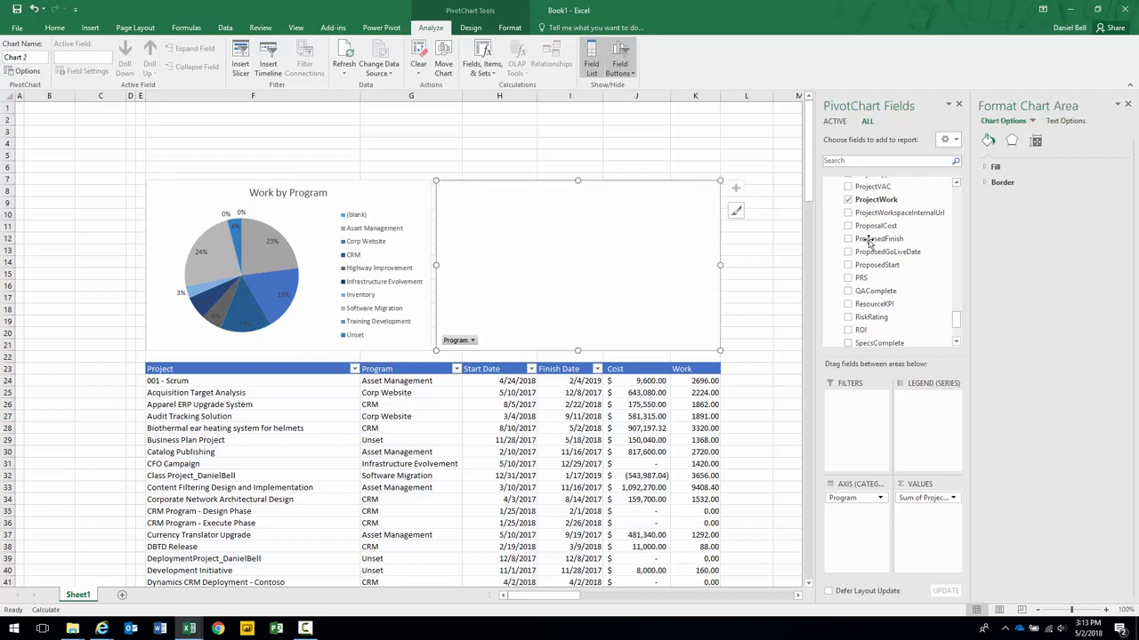
click(1127, 107)
click(998, 181)
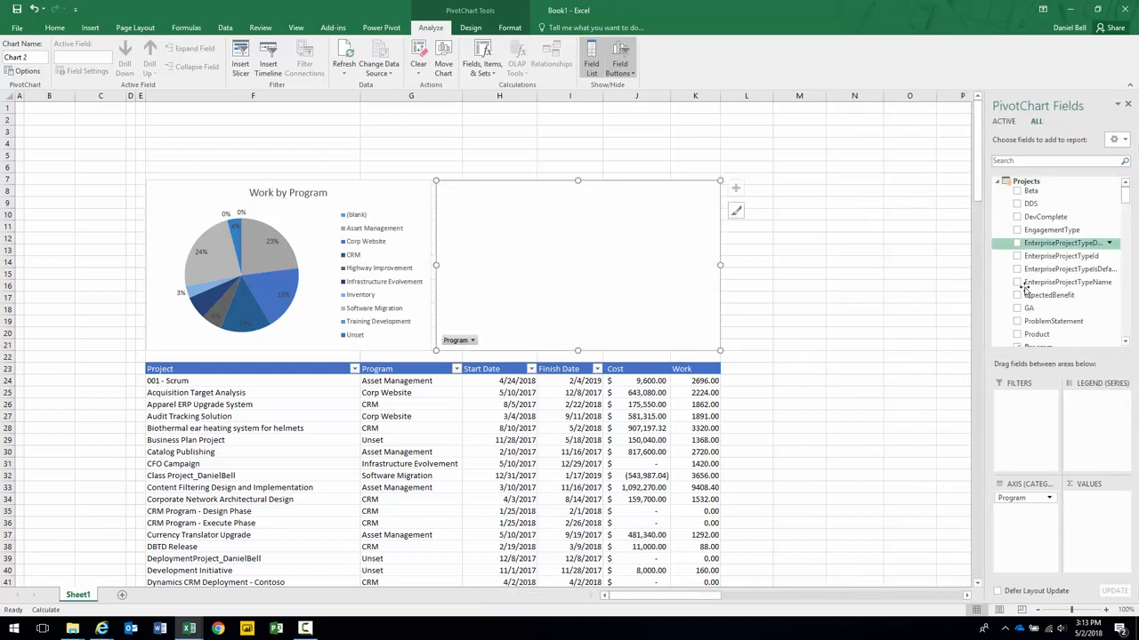
scroll(1076, 309, down, 4)
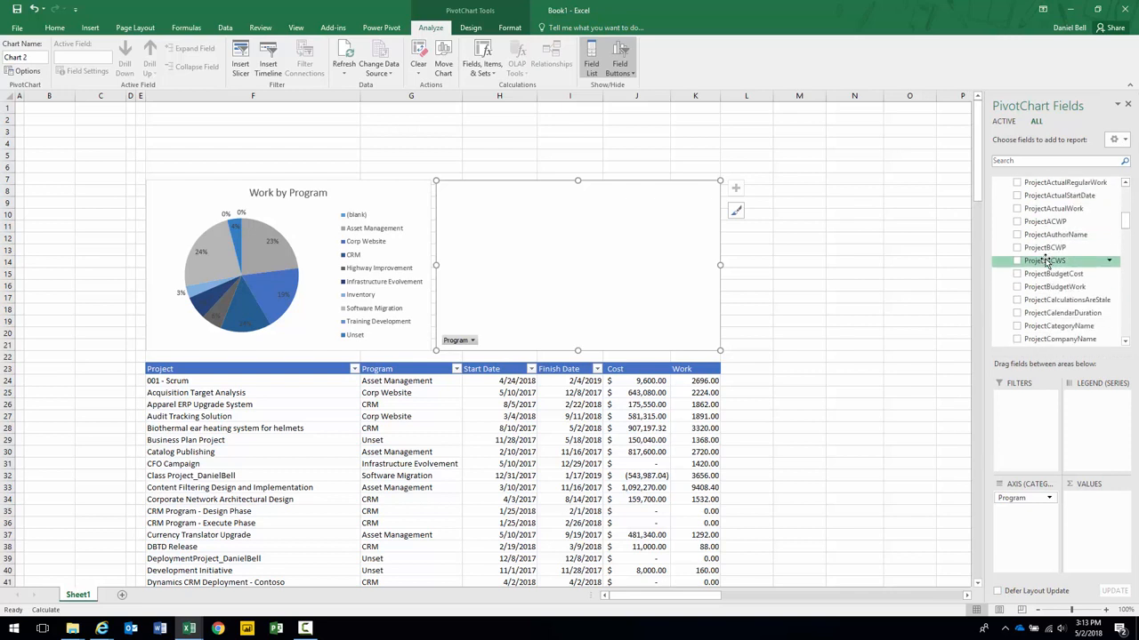
scroll(1045, 275, down, 5)
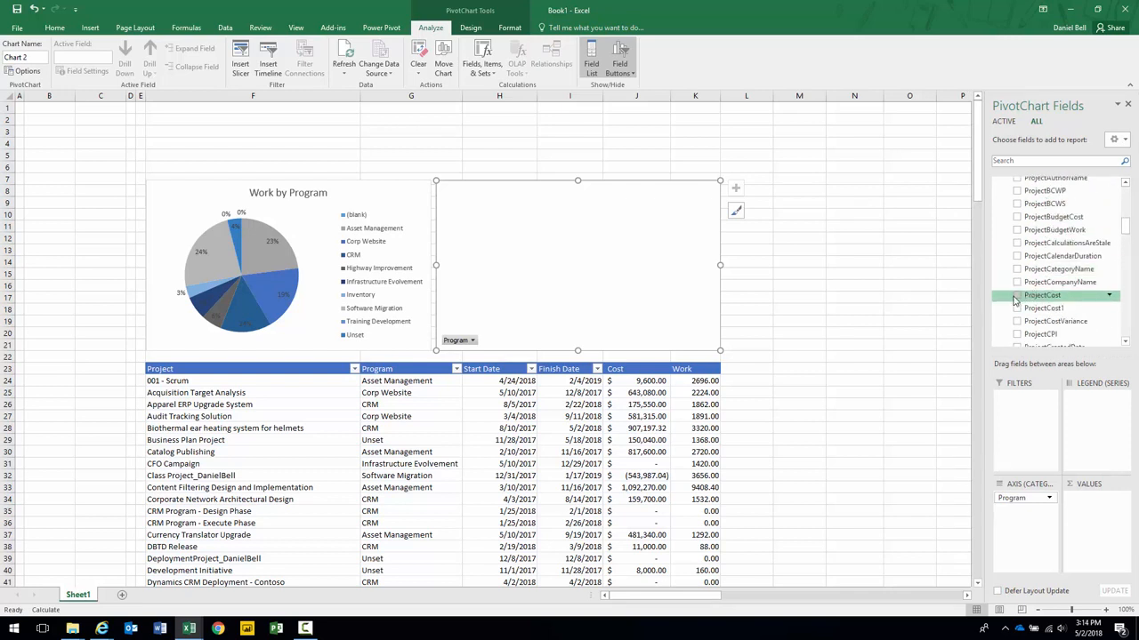
click(1017, 297)
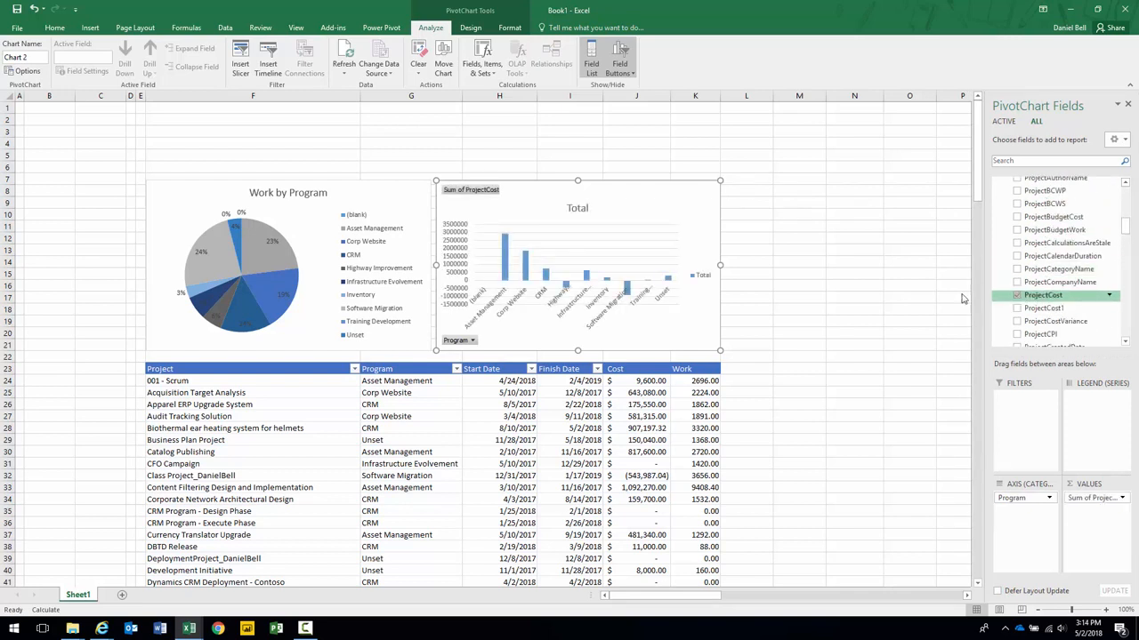
Step: Change the second PivotChart's type from clustered column to the standard Pie
right_click(612, 206)
click(658, 315)
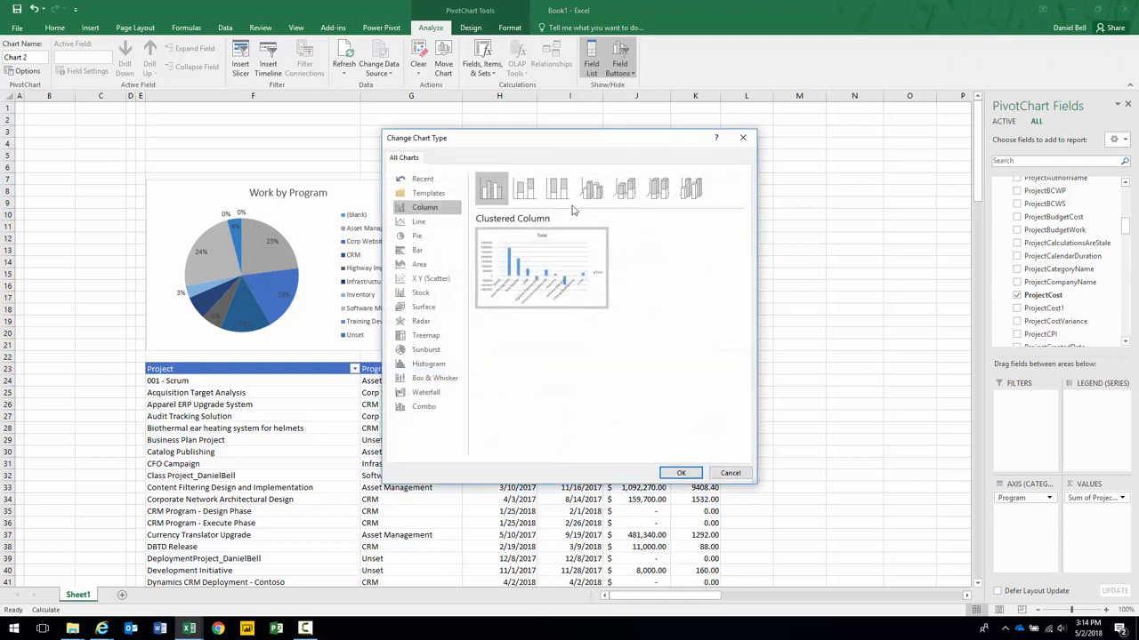
click(422, 236)
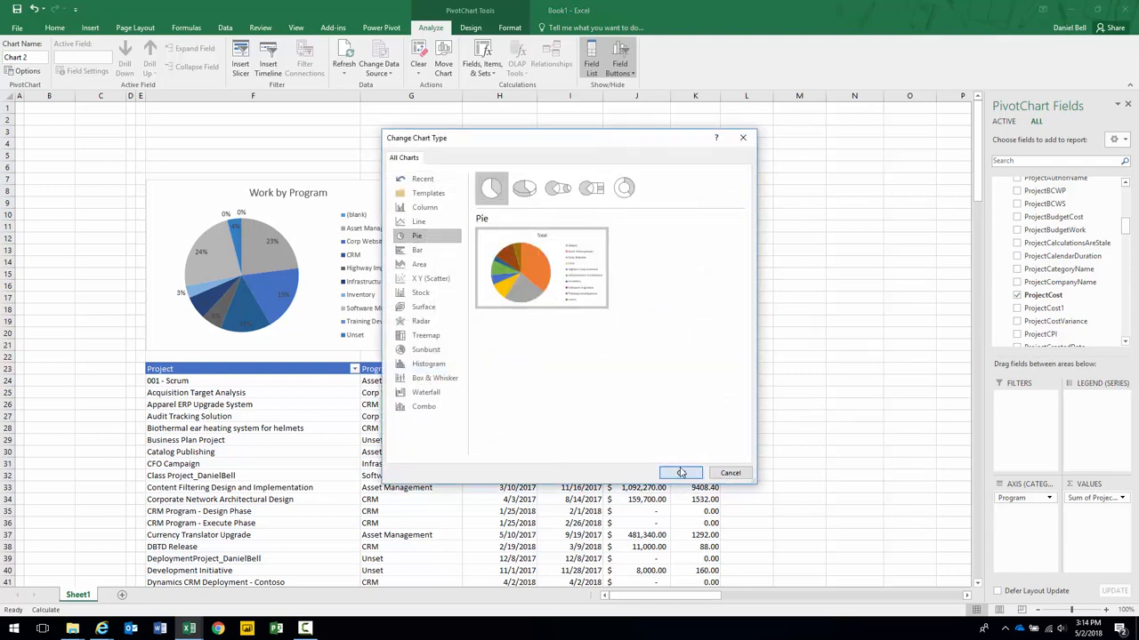
click(680, 472)
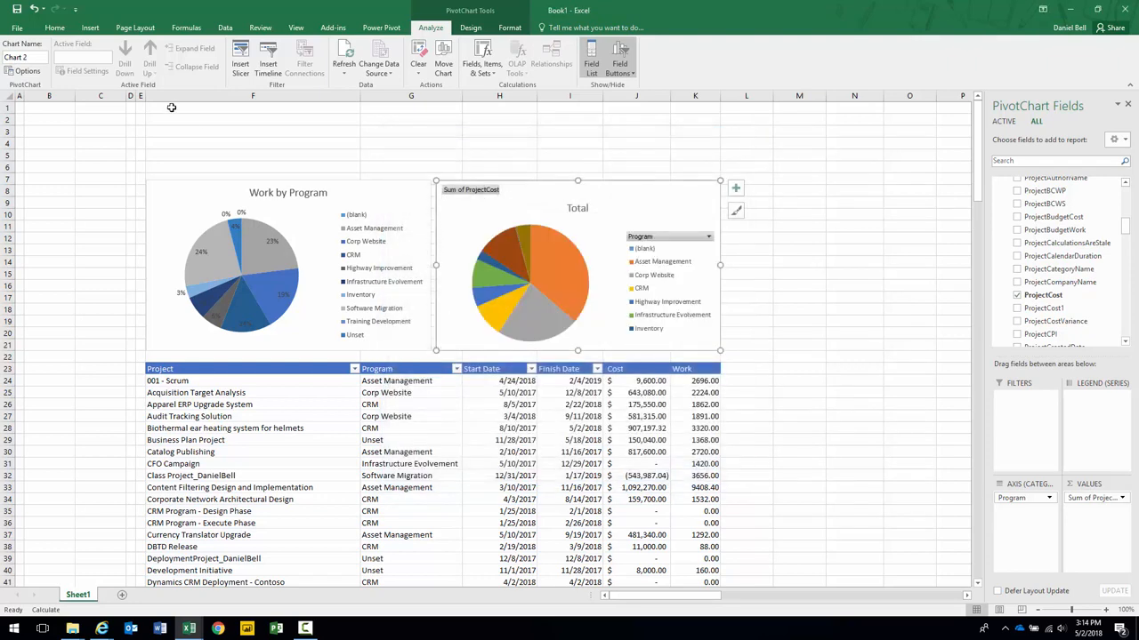
Step: Recolor the second pie chart with the second Colorful palette and apply the quick layout with percentage labels and a legend
click(470, 27)
click(85, 62)
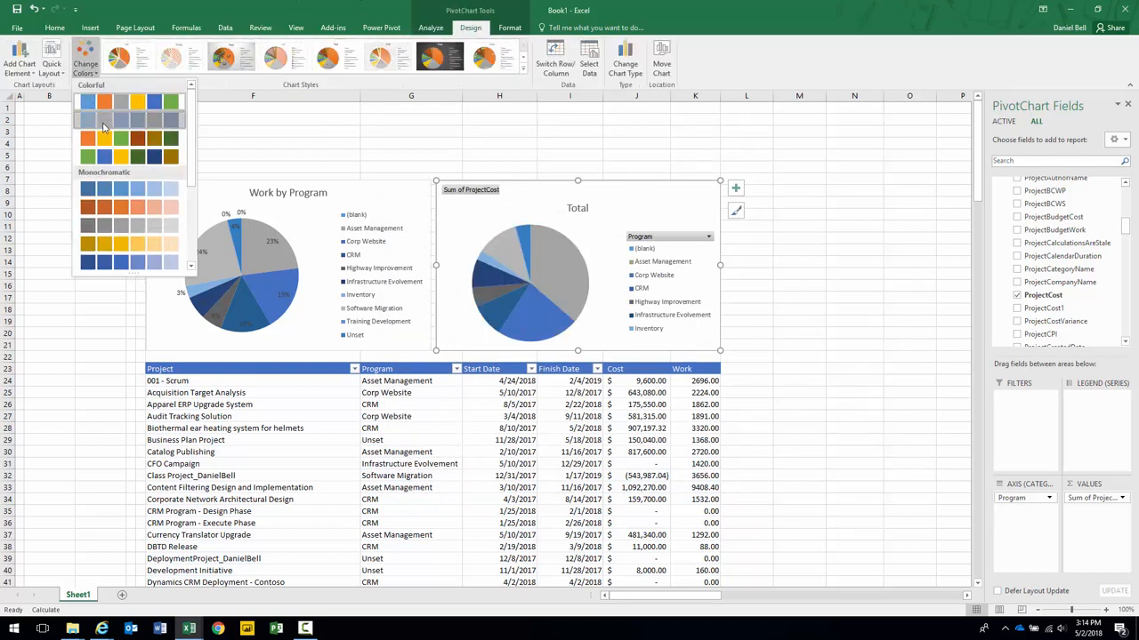
click(103, 127)
click(52, 62)
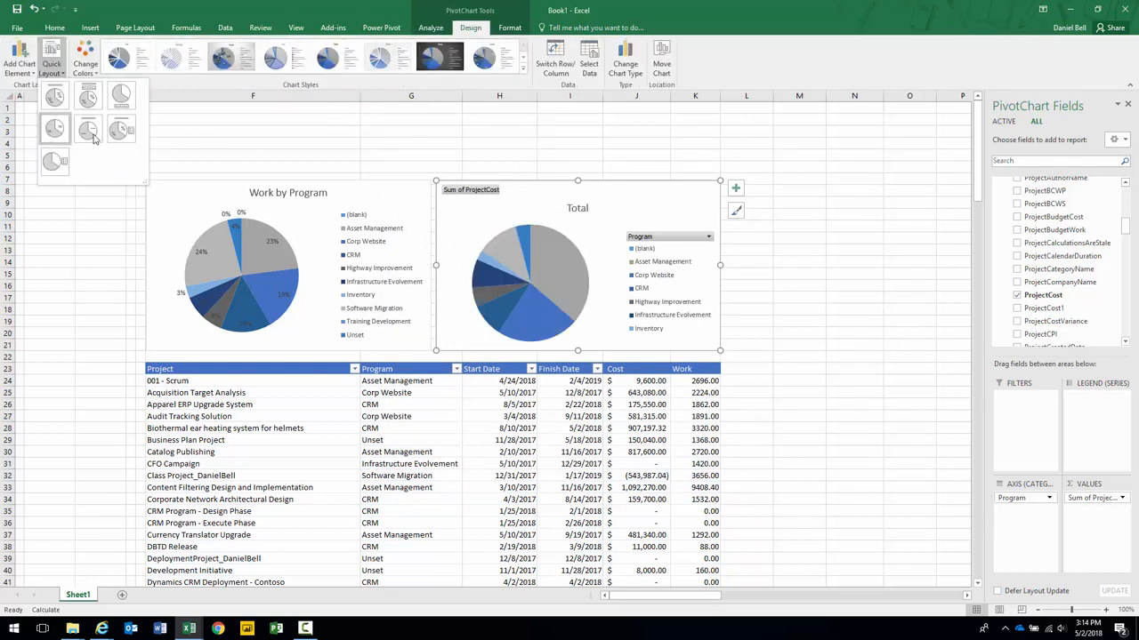
click(117, 135)
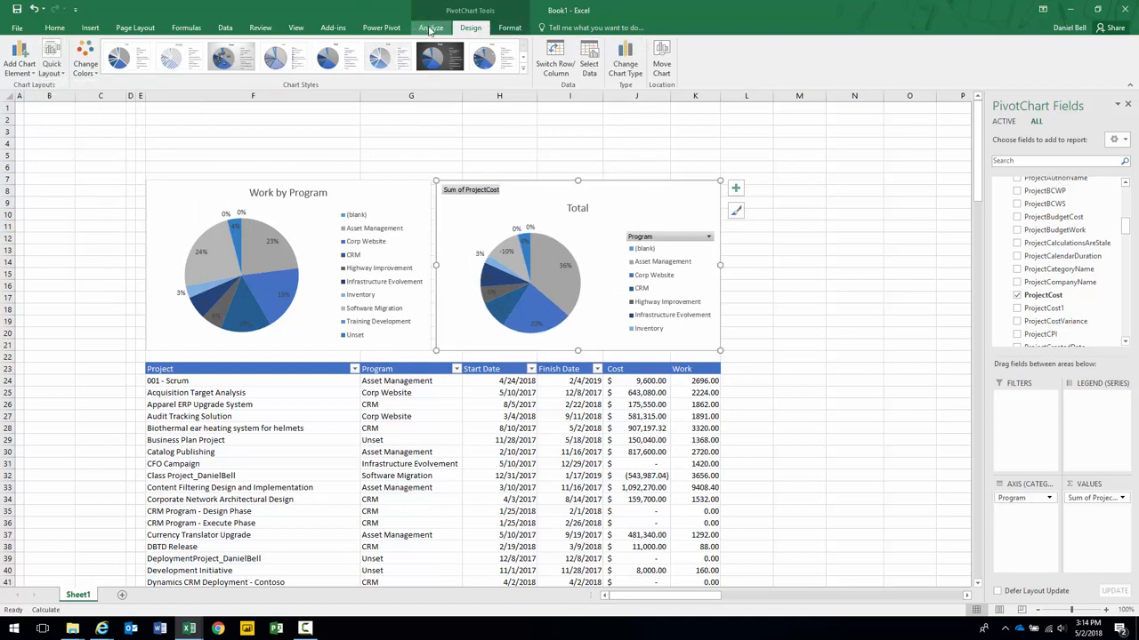
Step: Hide all field buttons on the second pie chart and set its title to "Cost by Program"
click(430, 27)
click(620, 68)
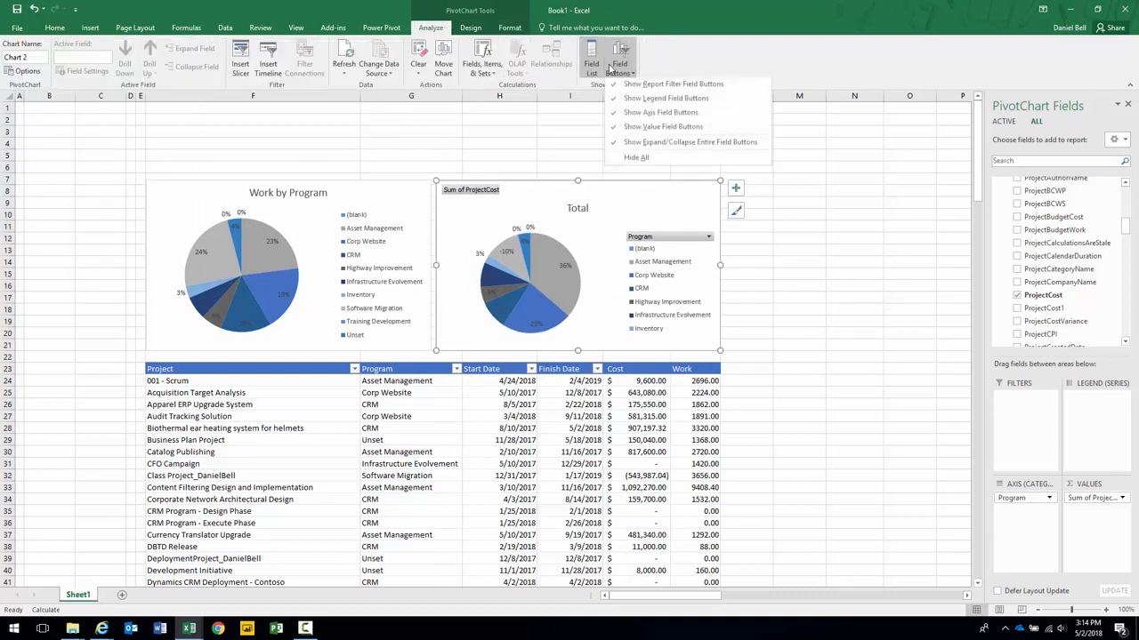
click(664, 149)
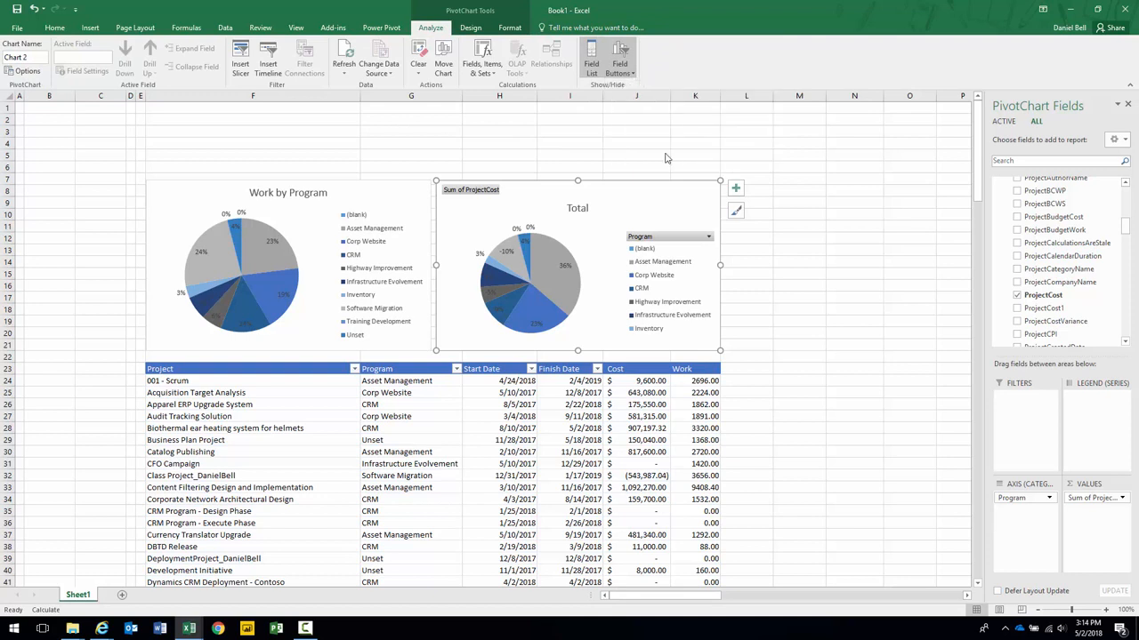
double_click(577, 193)
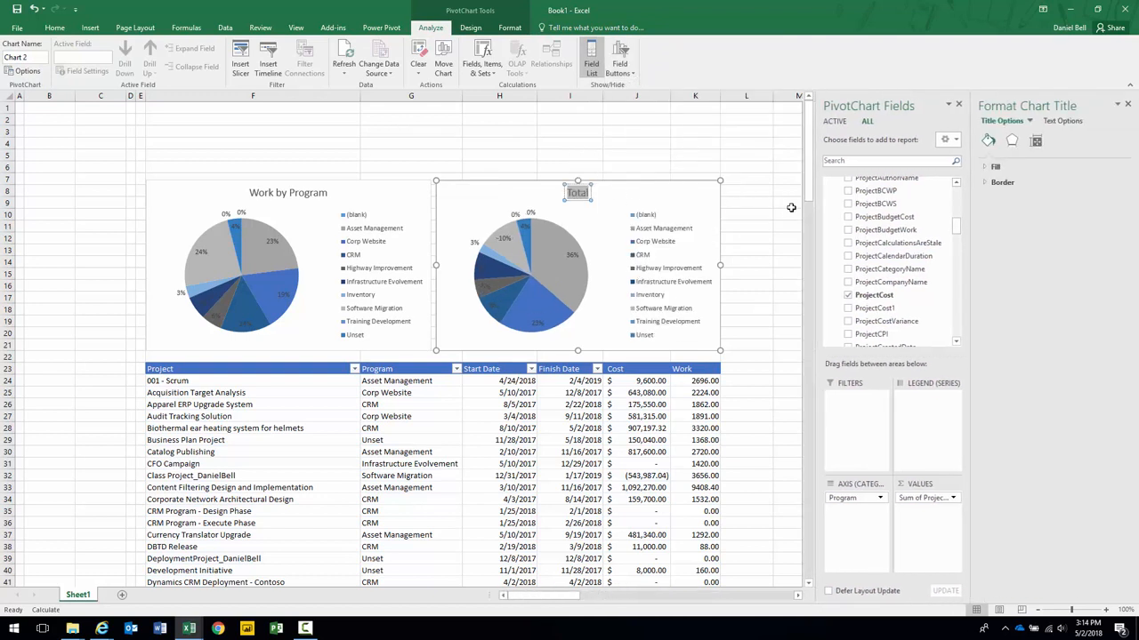
text(Cost by Program)
click(686, 153)
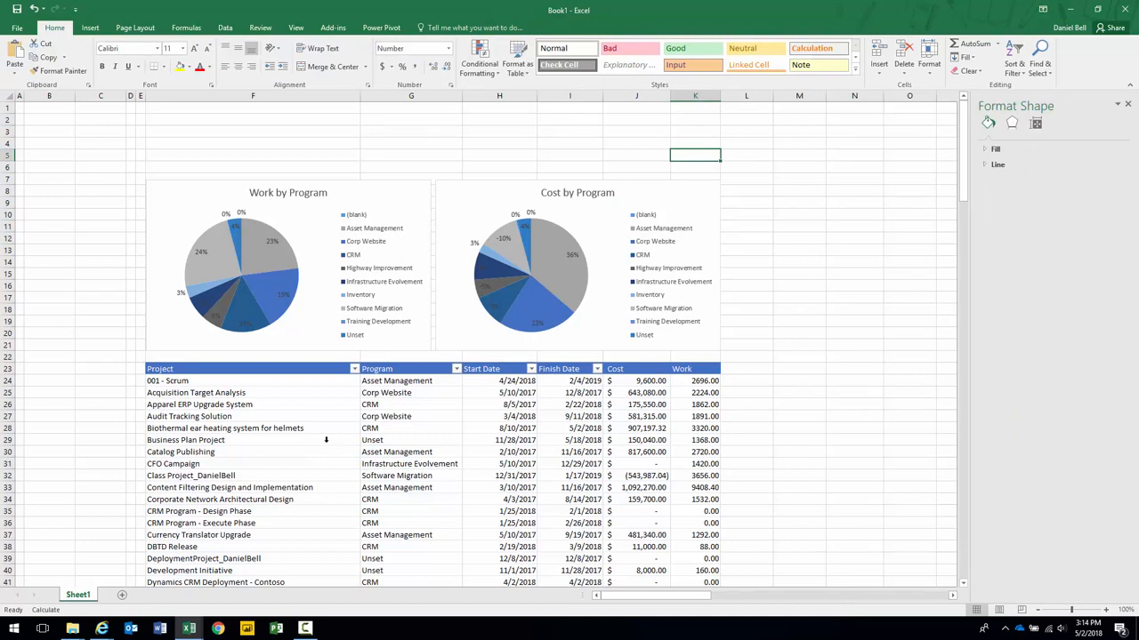
Step: Select the PivotTable, close the shape formatting pane and add the ProjectStatus field from the Projects table as a slicer
drag(227, 380, 665, 526)
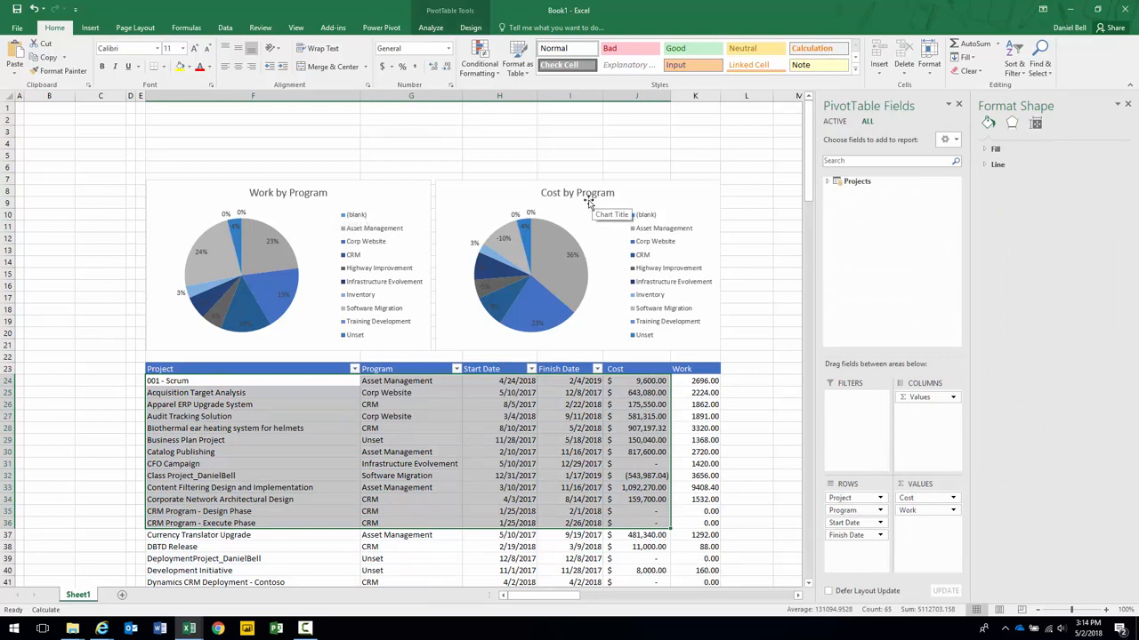
click(489, 408)
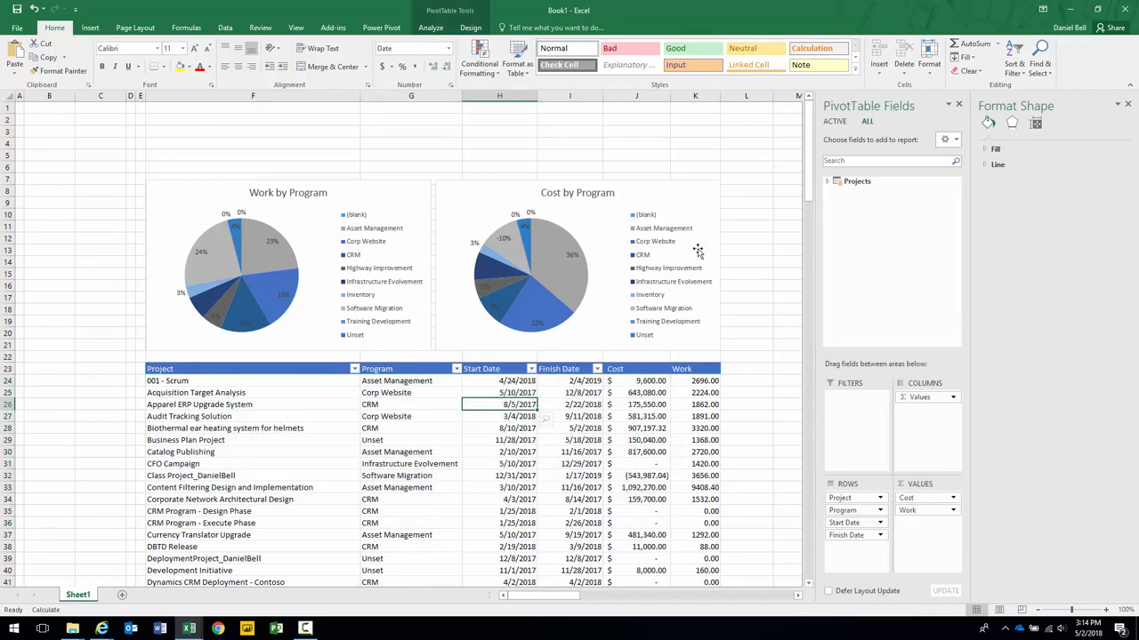
click(1128, 106)
click(1005, 180)
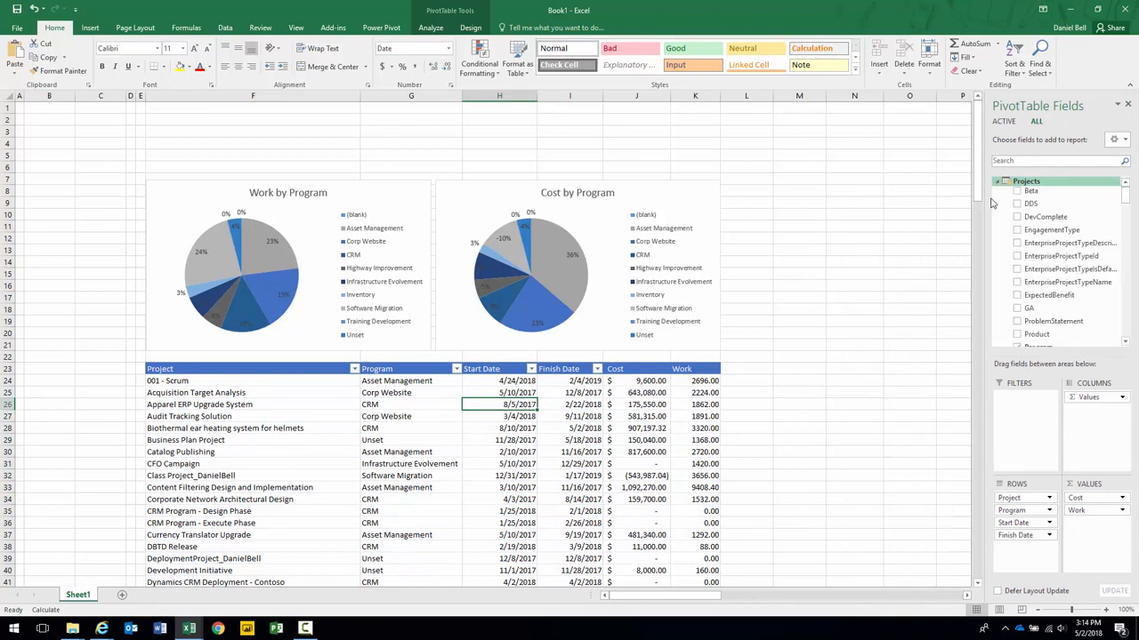
drag(1125, 345, 1126, 345)
click(1125, 330)
click(1126, 330)
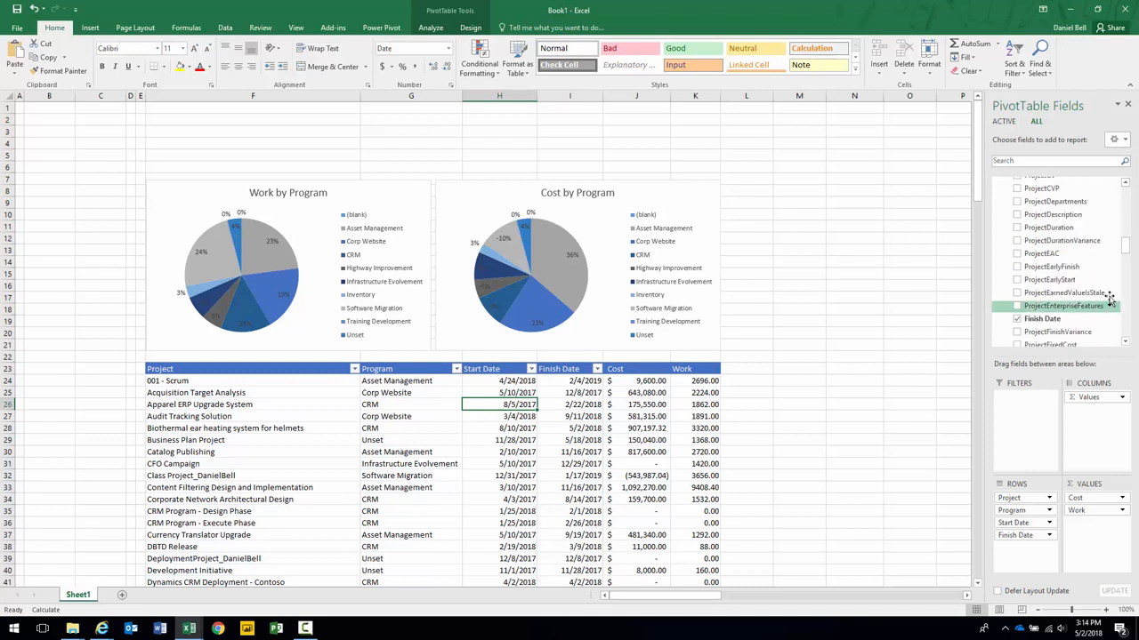
scroll(1109, 300, up, 2)
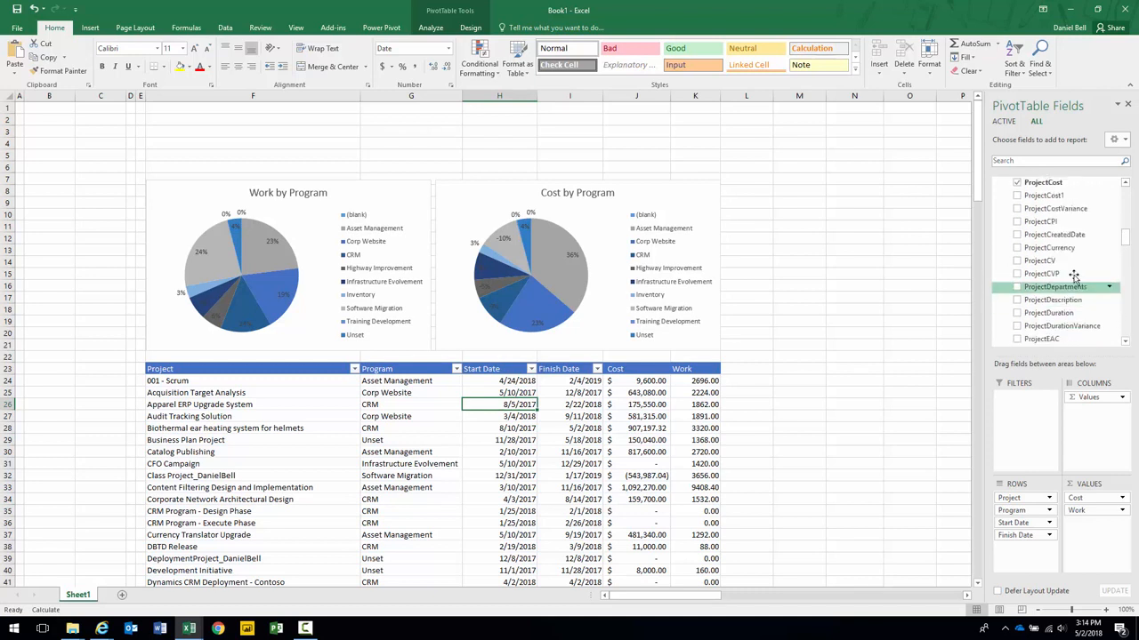
scroll(1076, 285, down, 4)
scroll(1075, 277, down, 3)
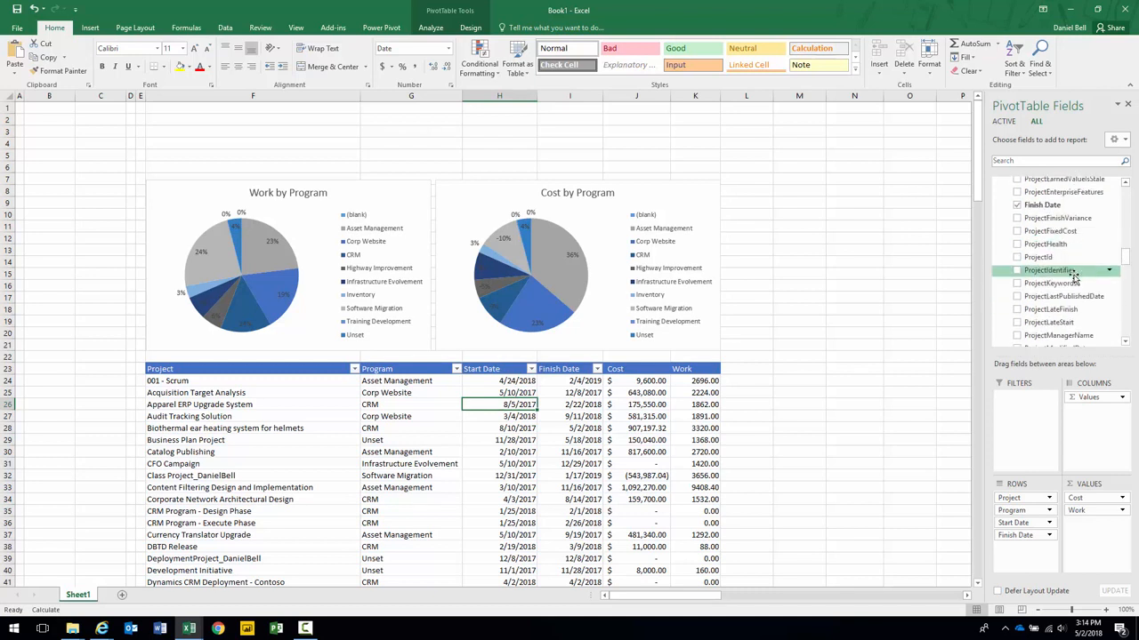
scroll(1074, 278, down, 6)
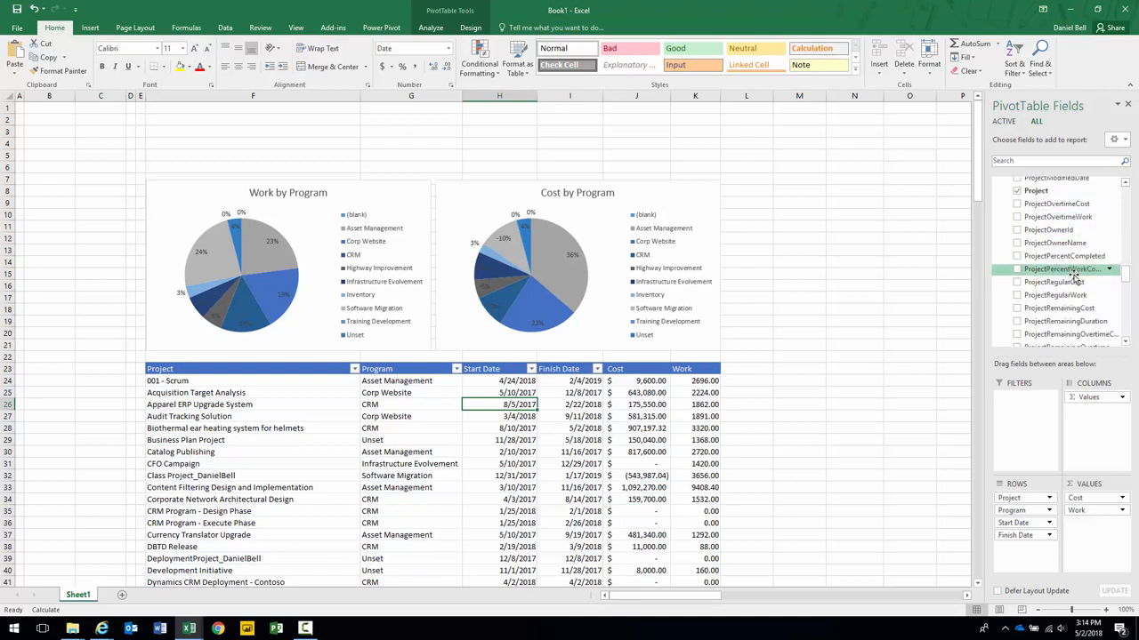
scroll(1074, 278, down, 1)
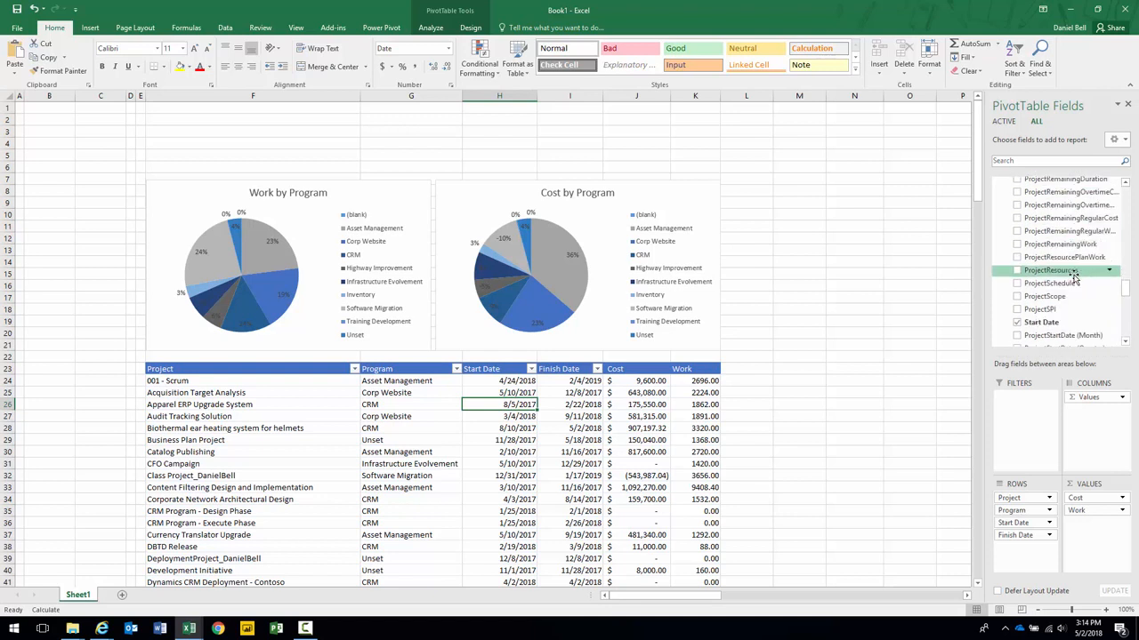
scroll(1075, 279, down, 1)
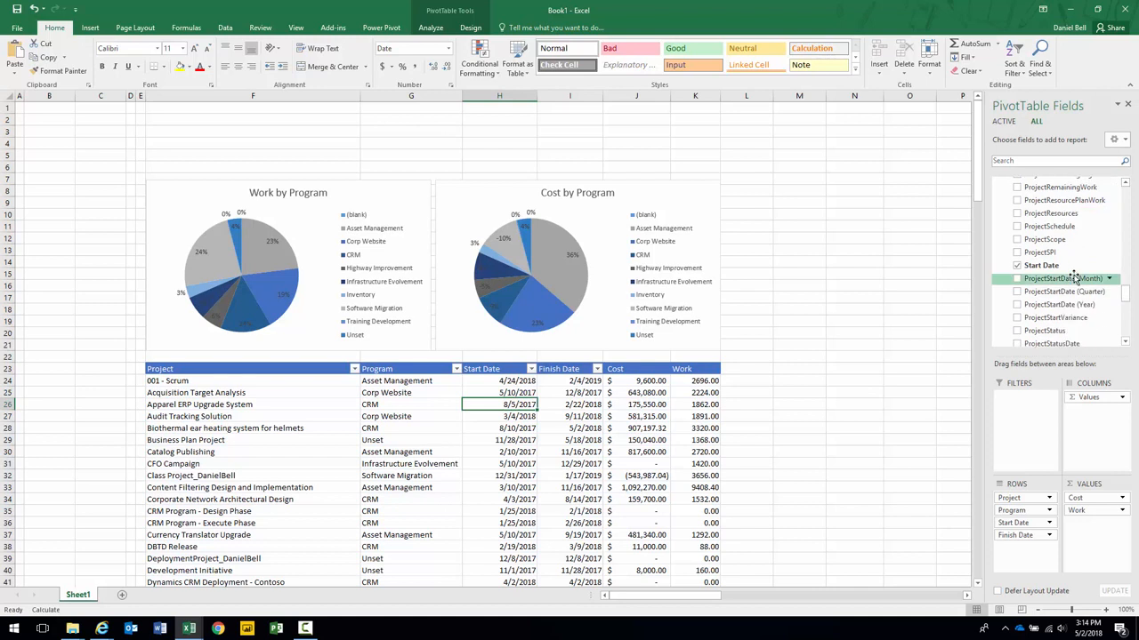
scroll(1074, 279, down, 2)
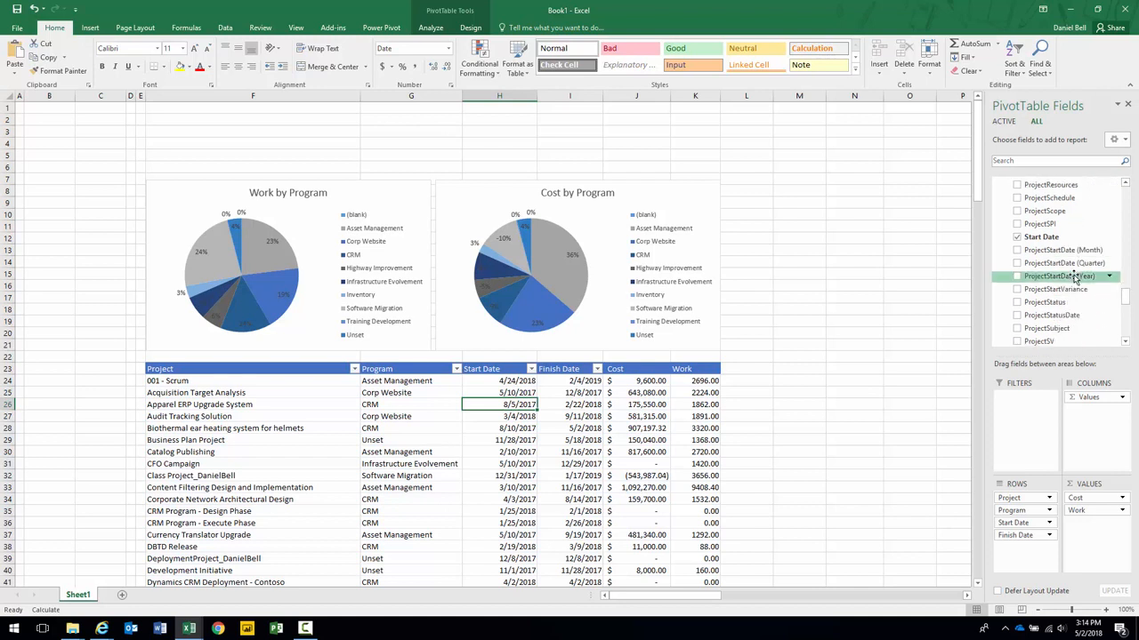
right_click(1054, 303)
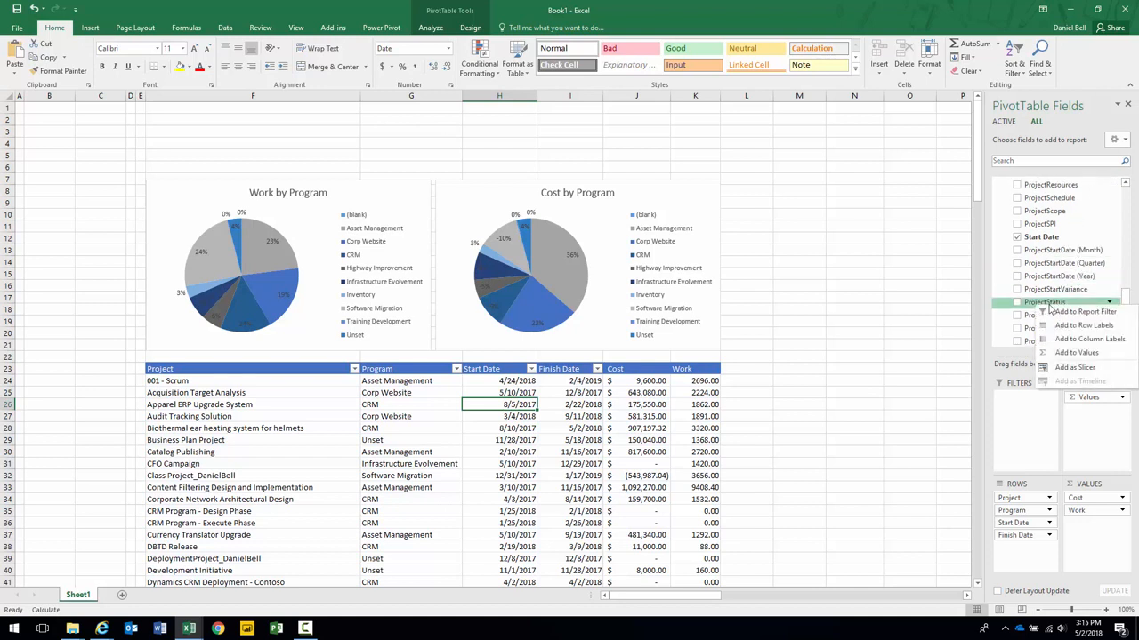
click(1077, 353)
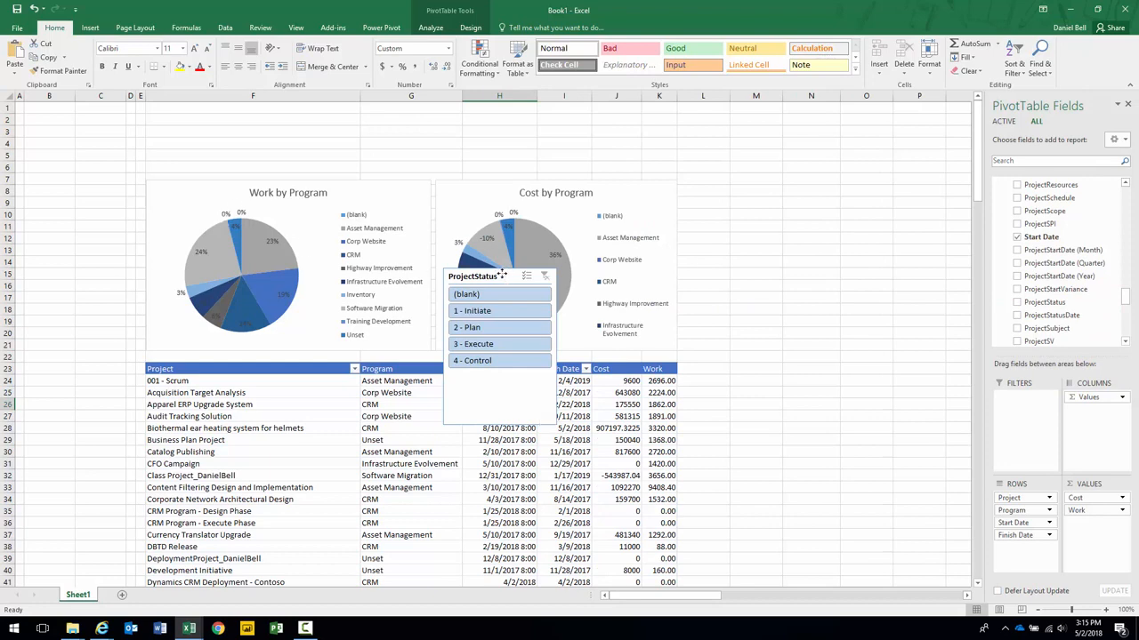
Step: Place the ProjectStatus slicer over columns B and C near the top of the sheet using Snap to Grid, and widen those columns to fit it
drag(502, 276, 96, 121)
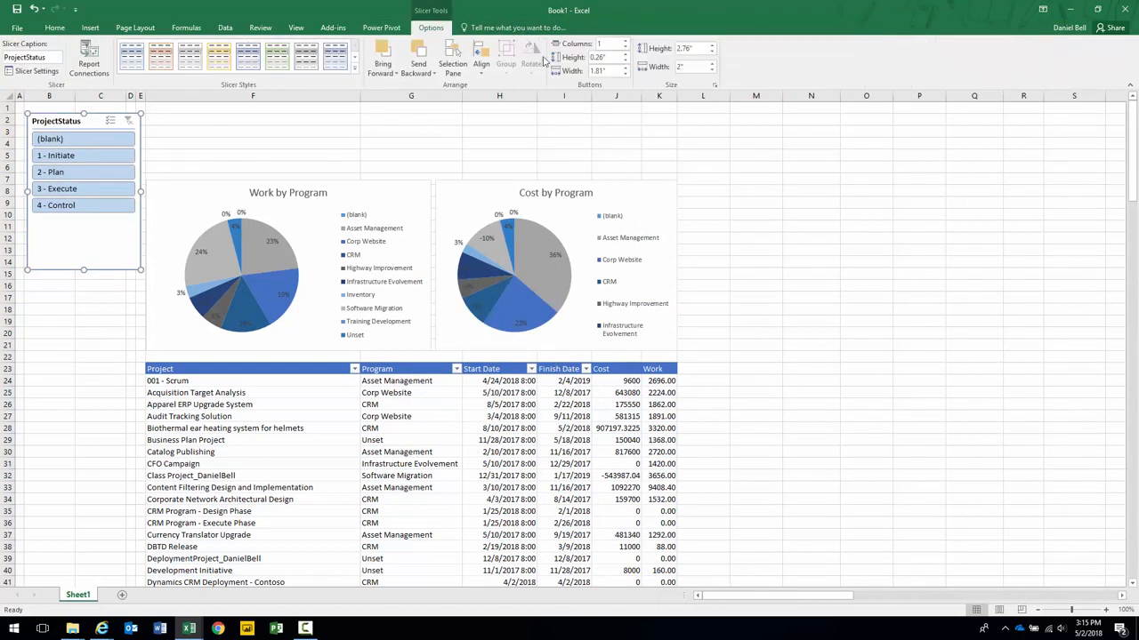
click(481, 64)
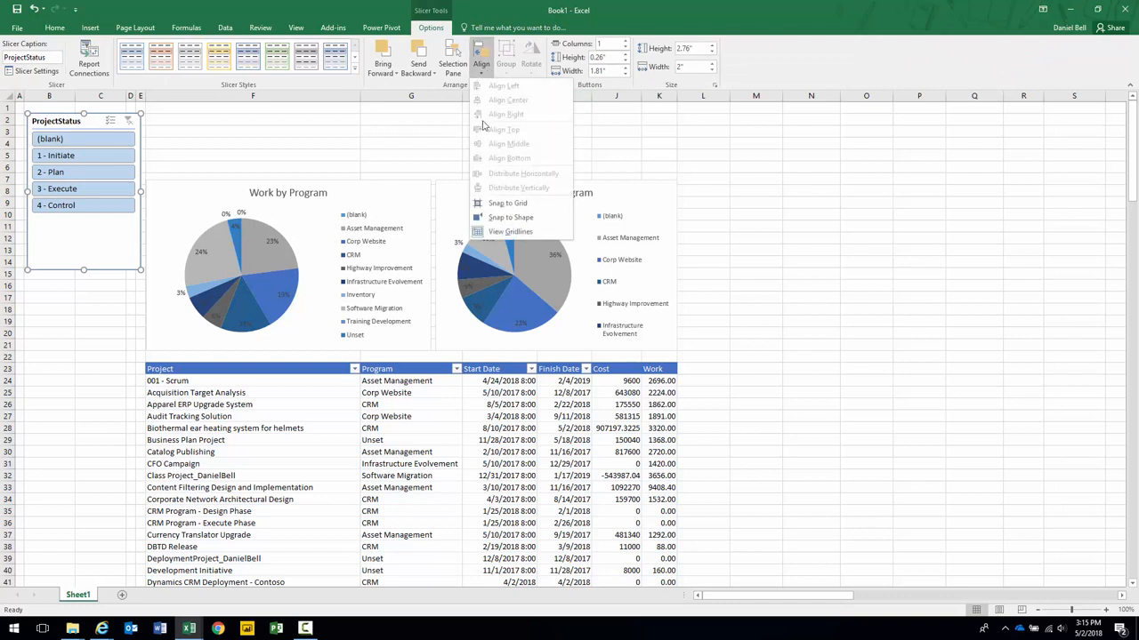
click(508, 203)
drag(49, 96, 85, 118)
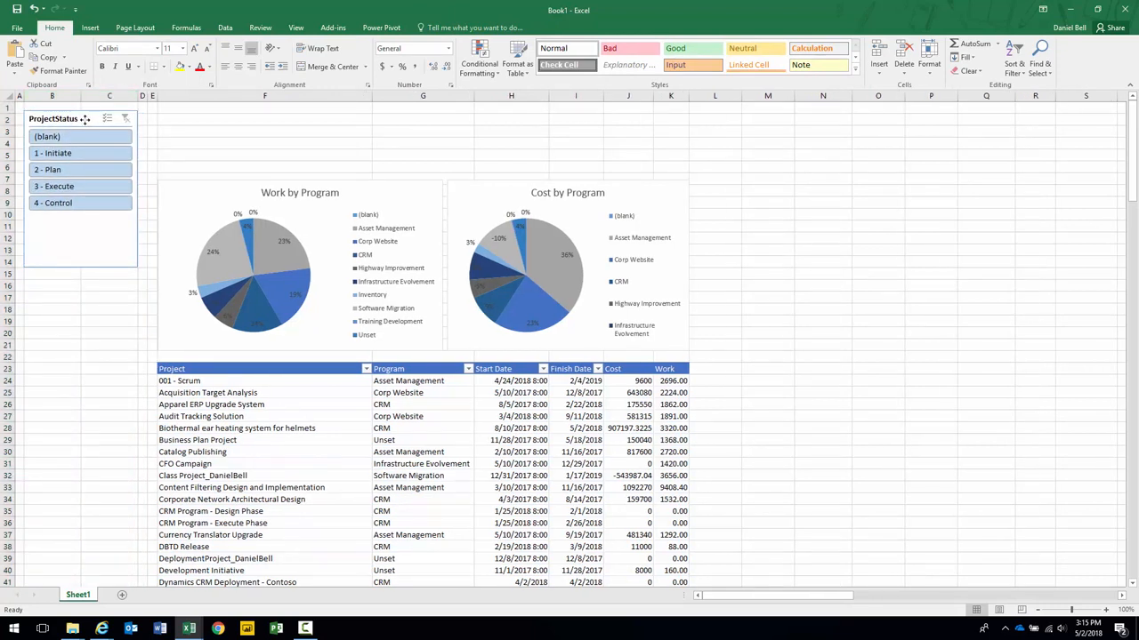
Step: Apply the fifth Dark slicer style, solid blue, to the ProjectStatus slicer and reduce its height to 1.93" to fit its items
click(85, 118)
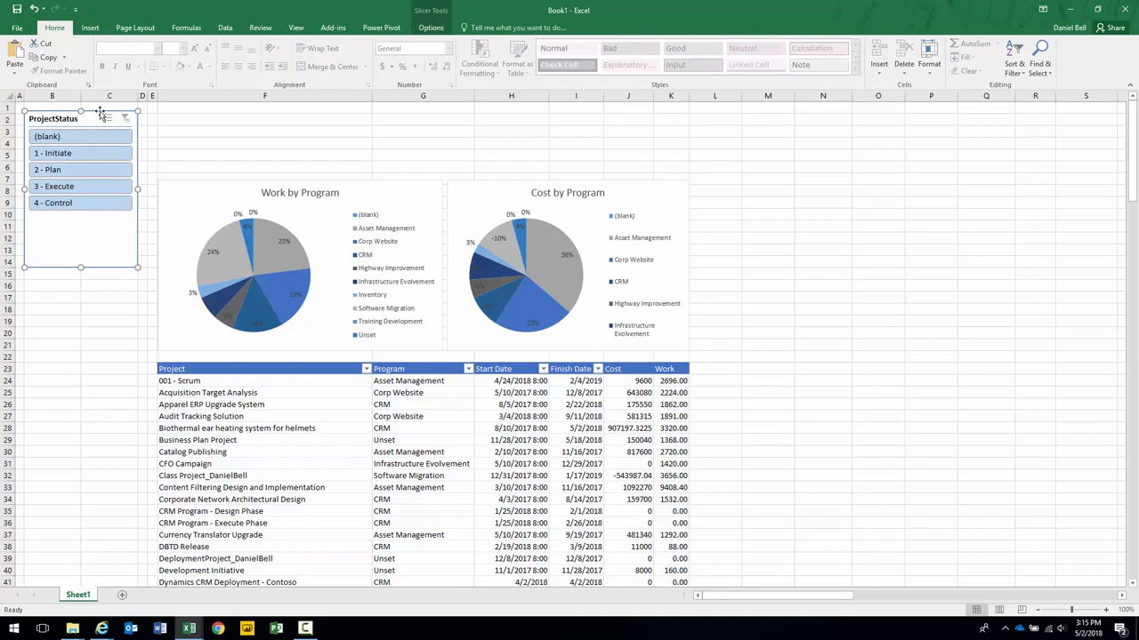
click(425, 28)
click(355, 67)
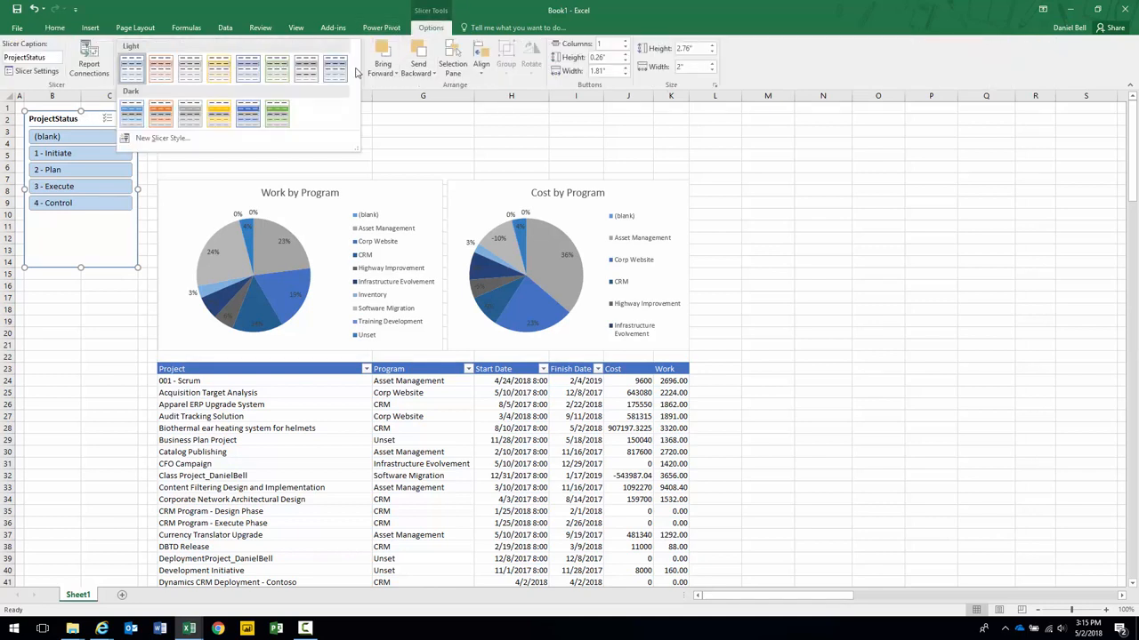
click(248, 114)
drag(82, 267, 82, 219)
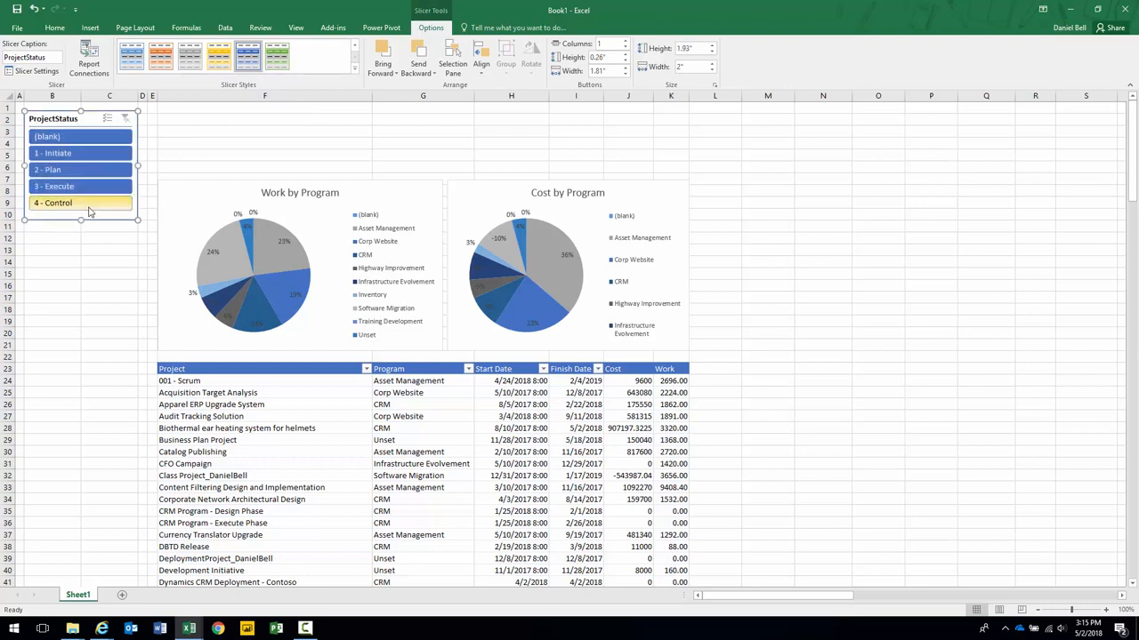
Step: Change the ProjectStatus slicer's header caption to "Status" in its slicer settings
right_click(58, 122)
click(119, 384)
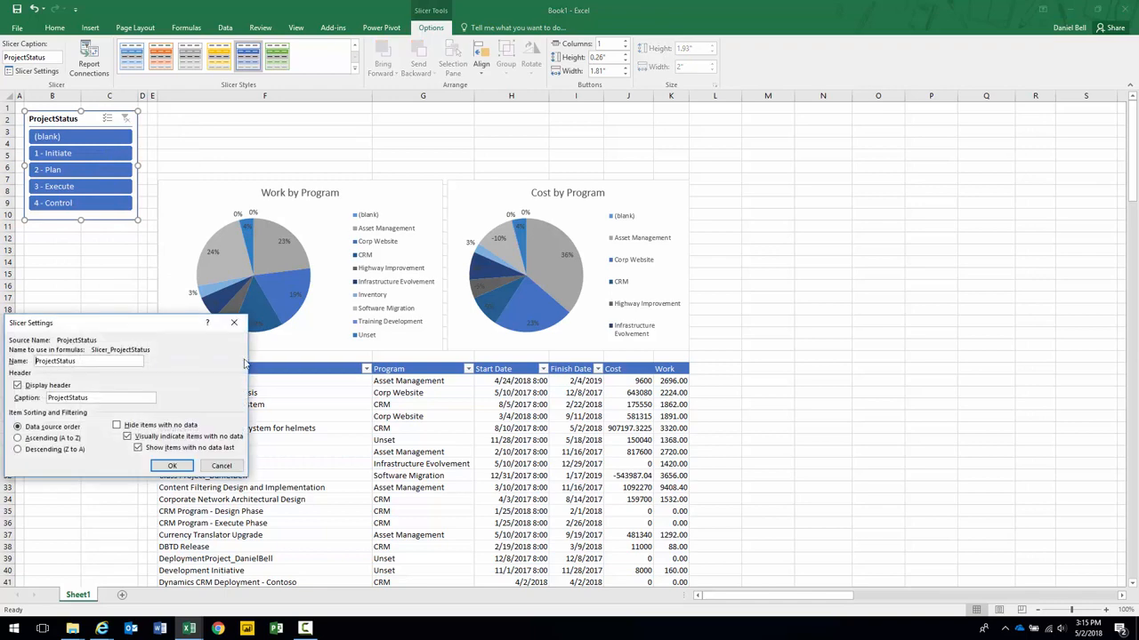
drag(86, 400, 36, 394)
key(Left)
key(Delete)
key(Delete)
click(166, 468)
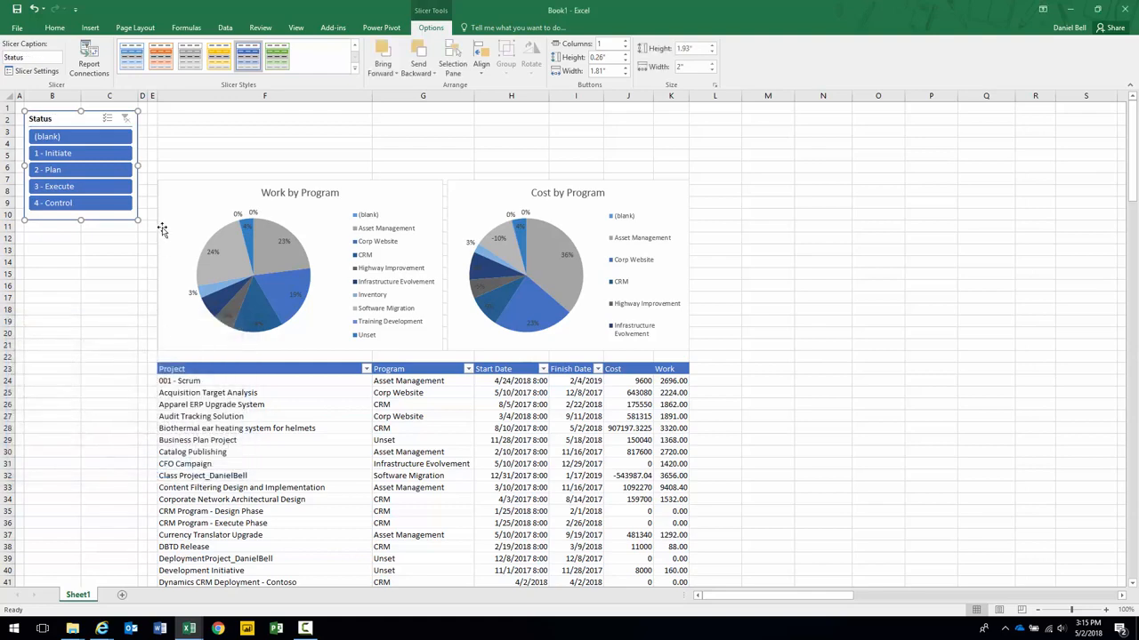
Step: Add the Program field from the Projects table as a slicer and place it directly below the Status slicer
click(201, 416)
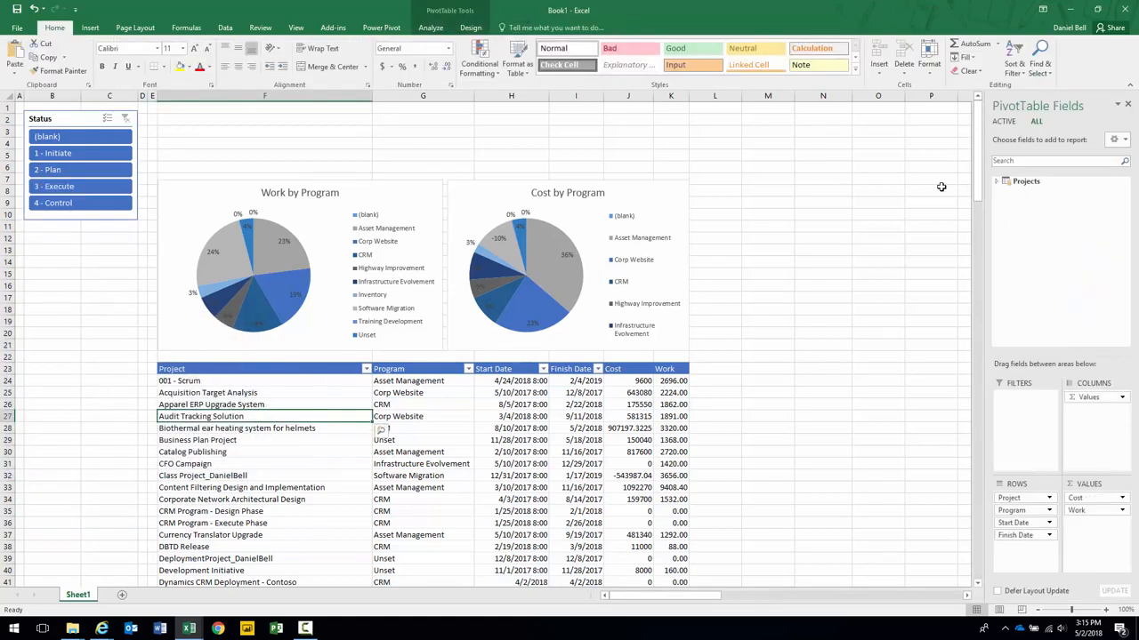
click(998, 181)
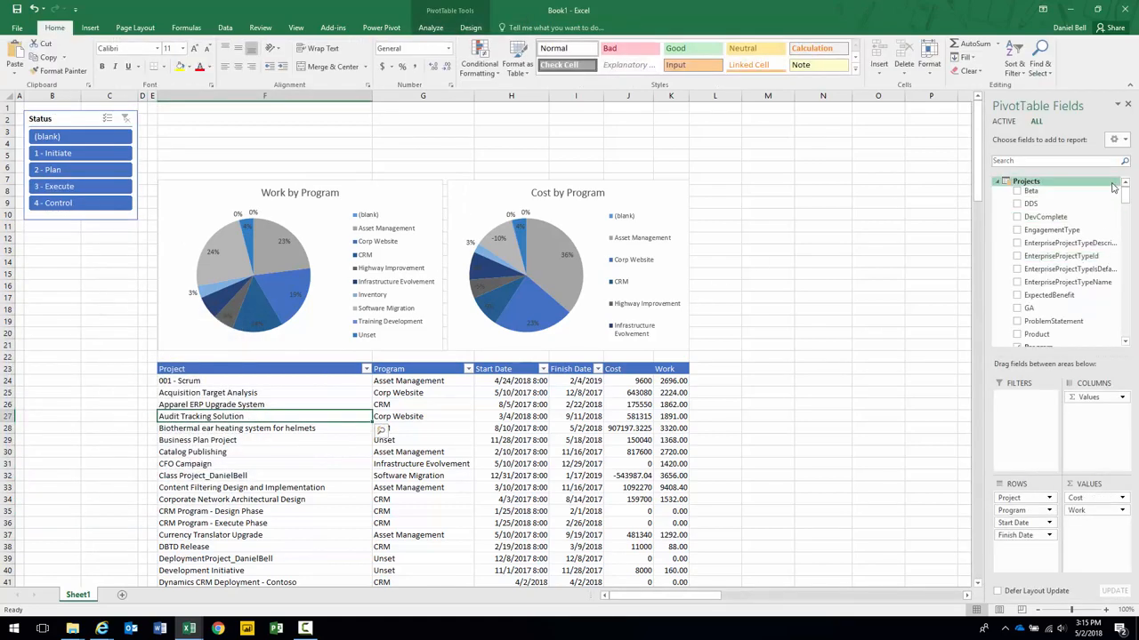
drag(1126, 195, 1122, 229)
scroll(1096, 222, up, 5)
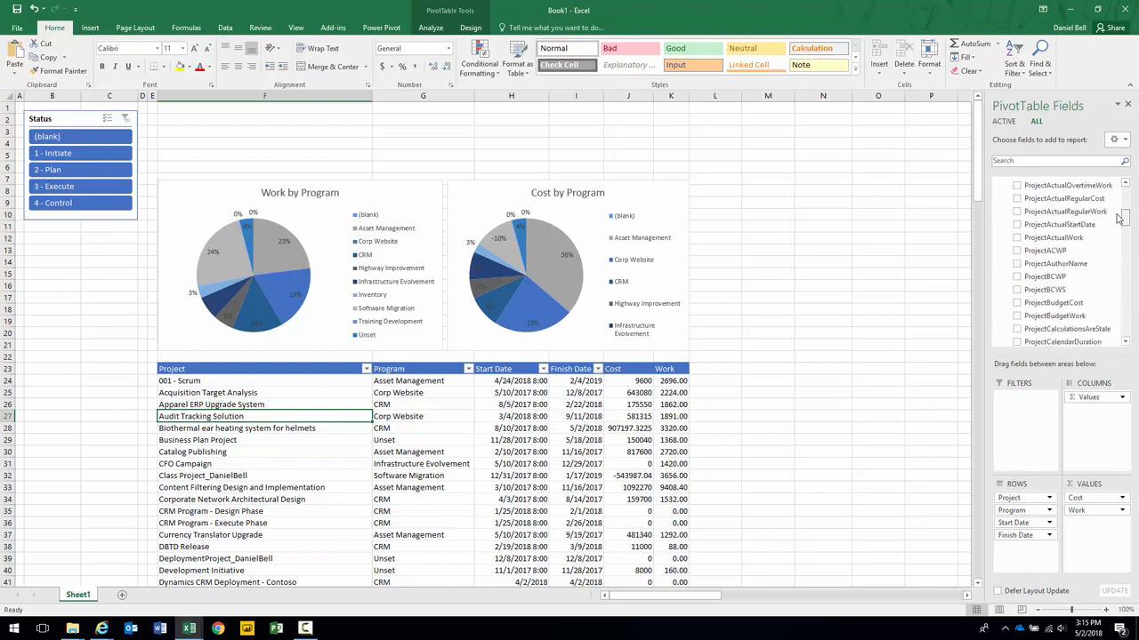
right_click(1039, 305)
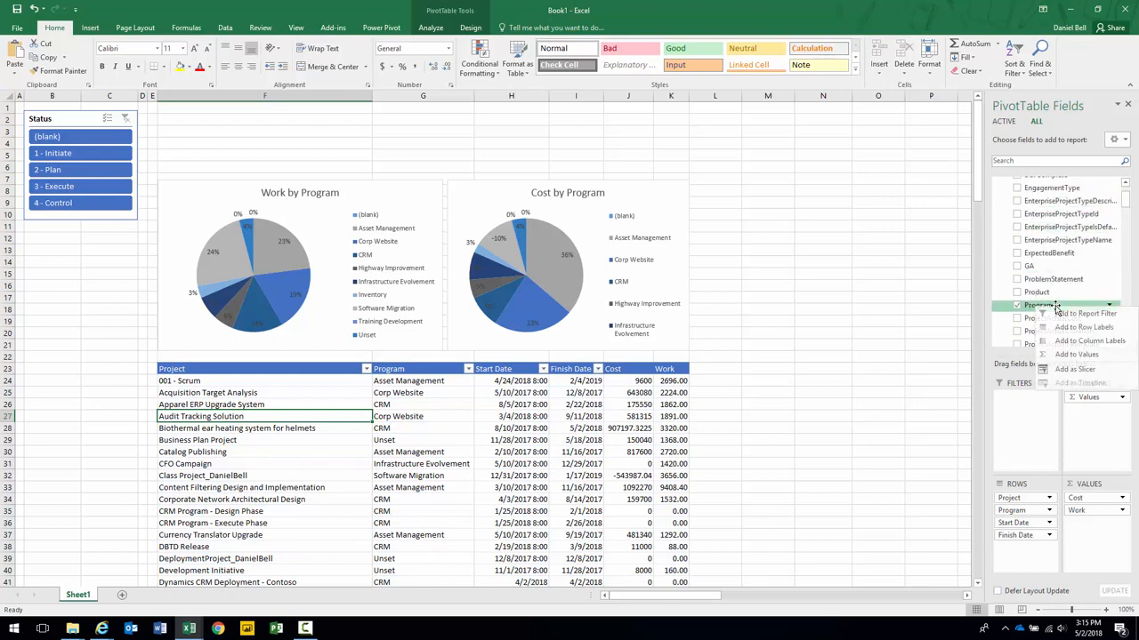
click(1063, 370)
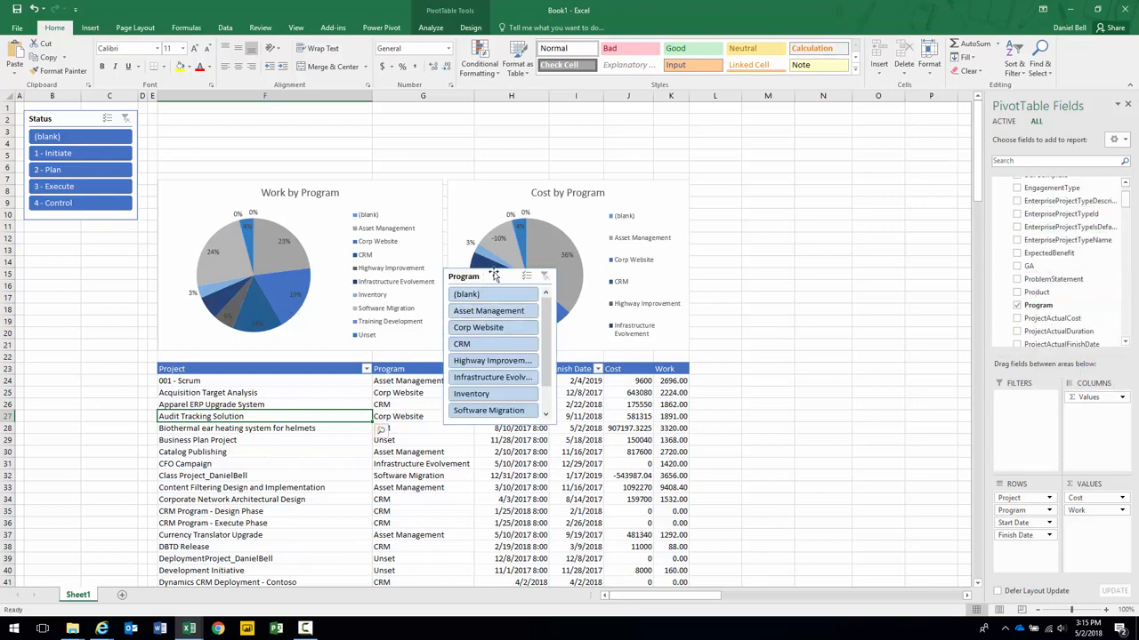
drag(482, 274, 77, 232)
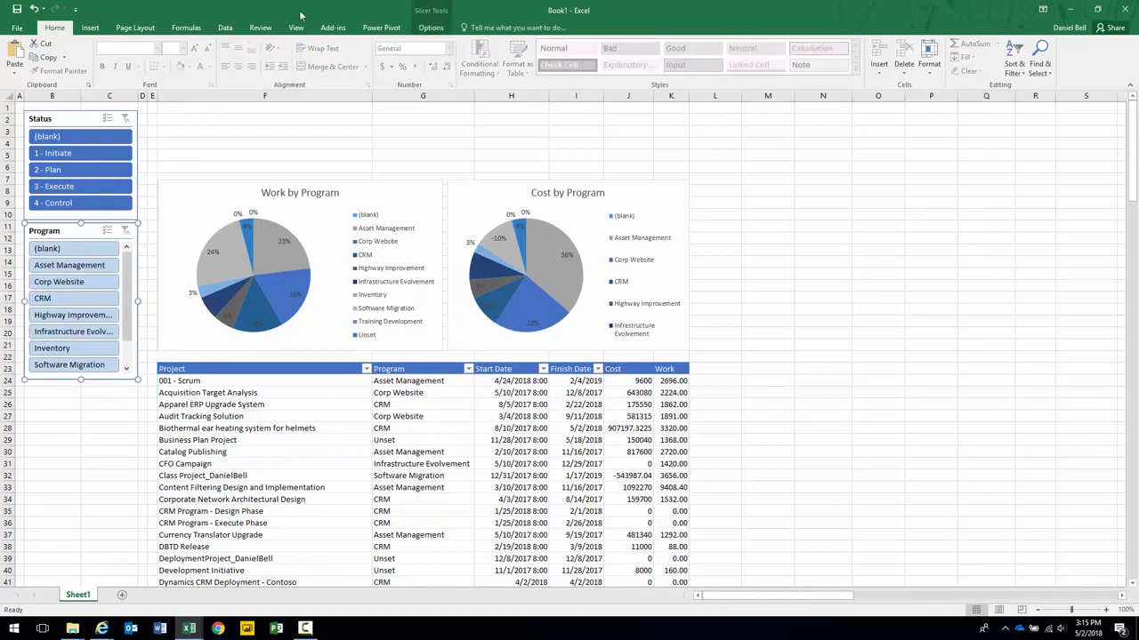
Step: Apply the fifth Dark slicer style, solid blue, to the Program slicer
click(431, 28)
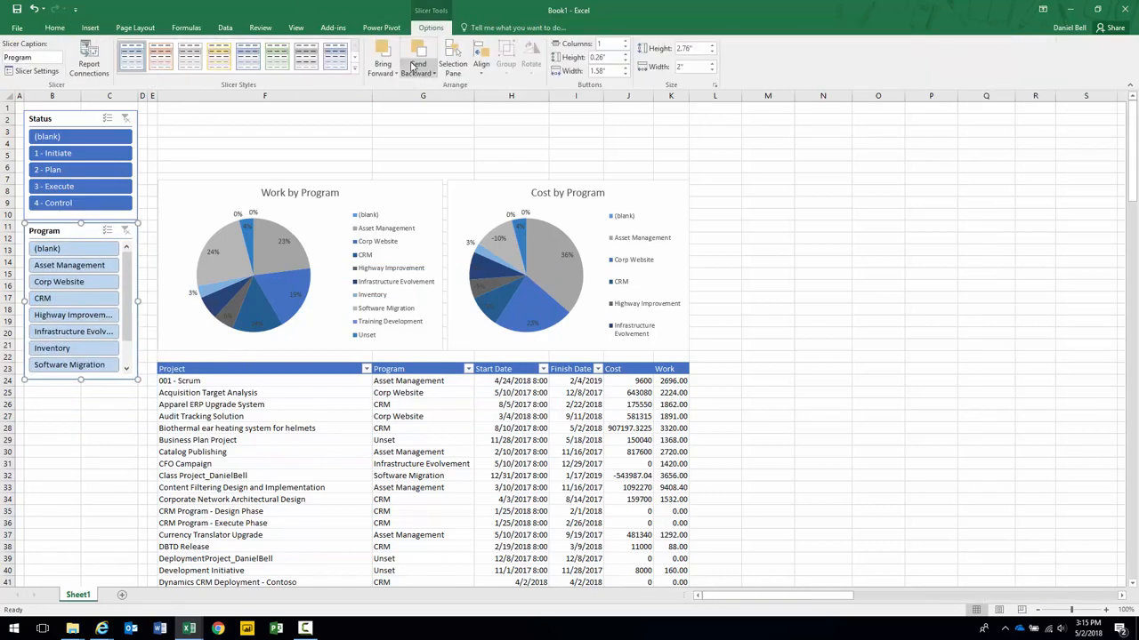
click(354, 76)
click(248, 113)
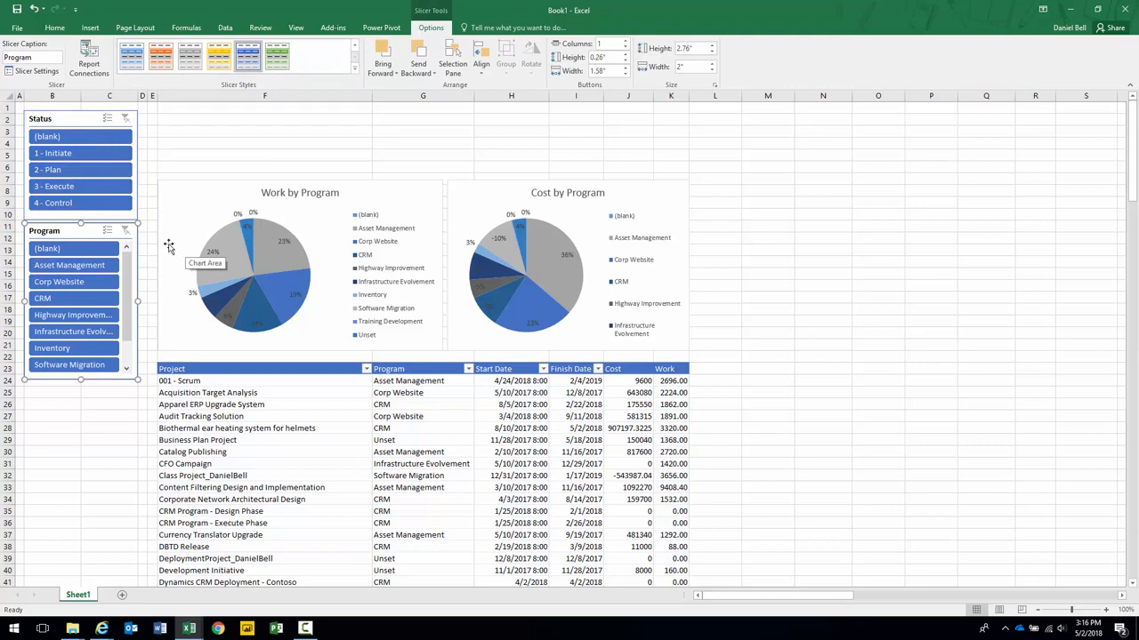
Step: Add the ProjectDepartments field as a slicer, place it below the Program slicer and reduce its height to 2.14"
click(235, 496)
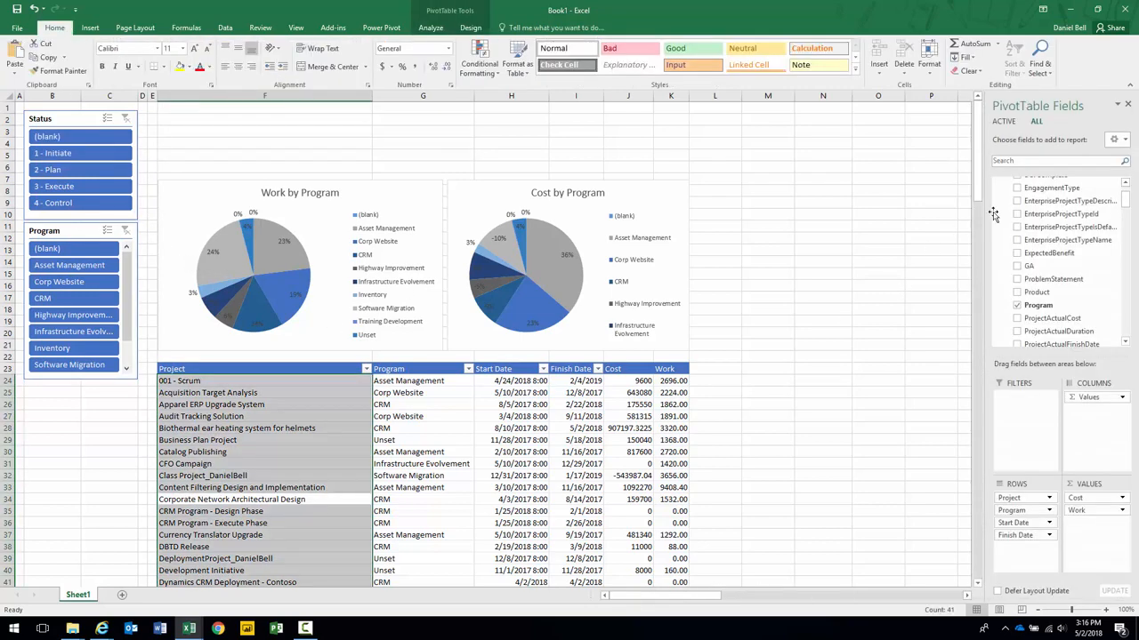
drag(1125, 205, 1124, 252)
right_click(1067, 267)
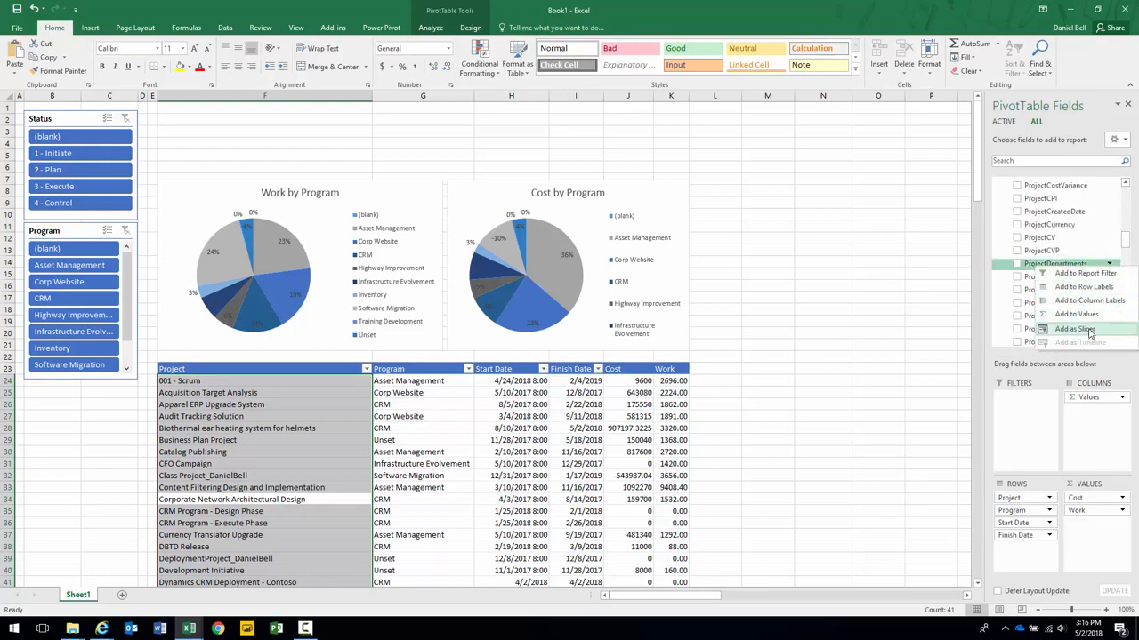
click(1081, 330)
drag(517, 272, 84, 386)
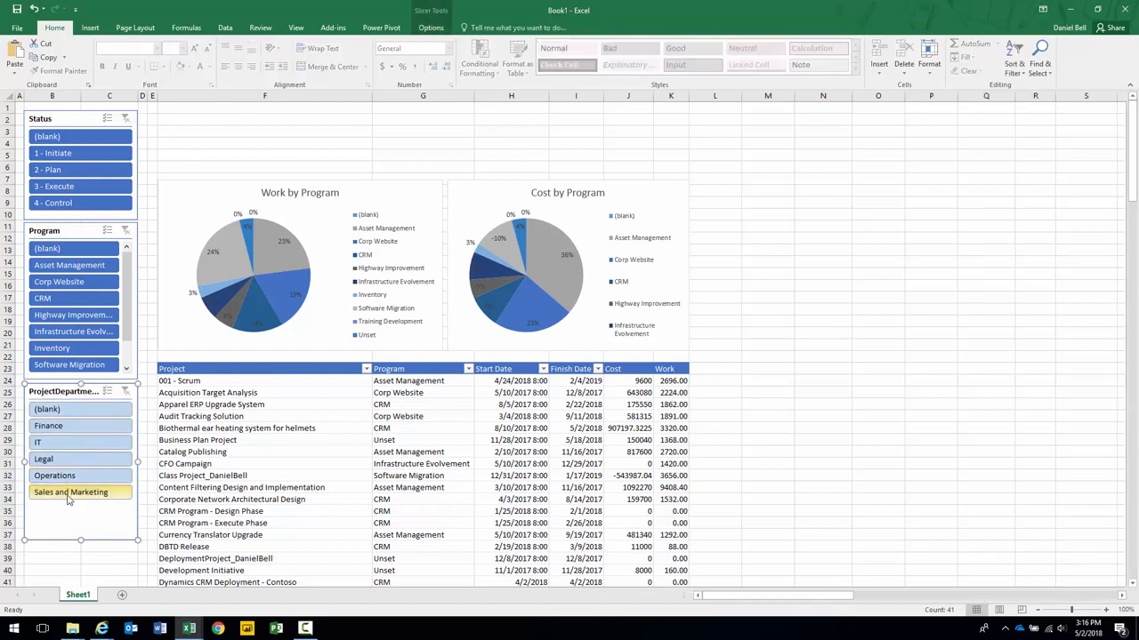
drag(87, 504, 87, 504)
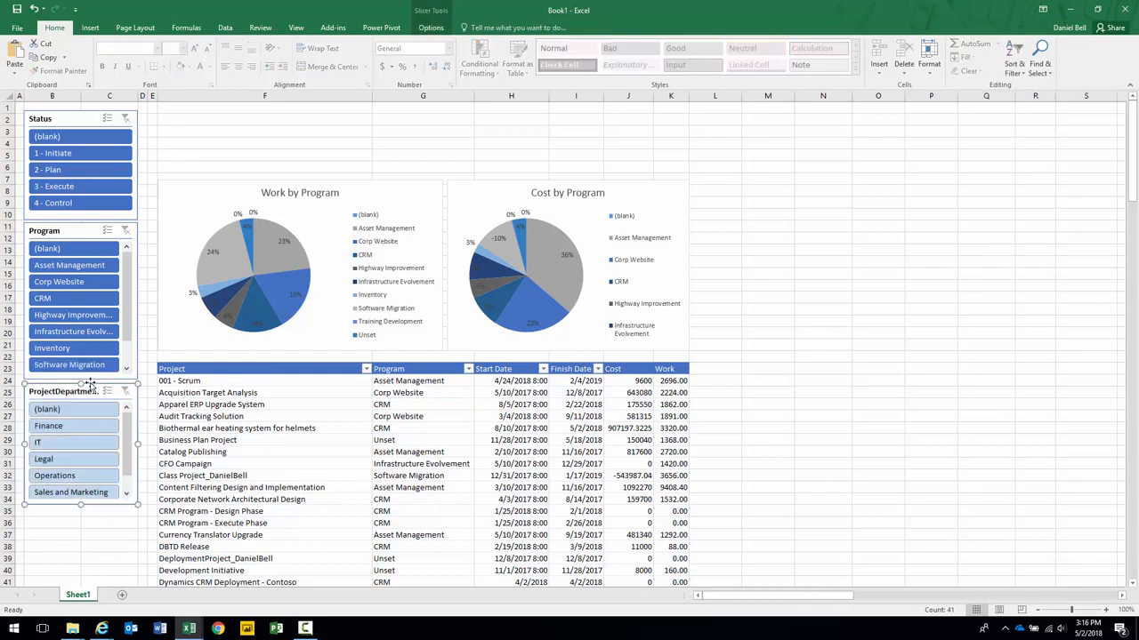
Step: Apply the fifth Dark slicer style, solid blue, to the ProjectDepartments slicer
click(399, 28)
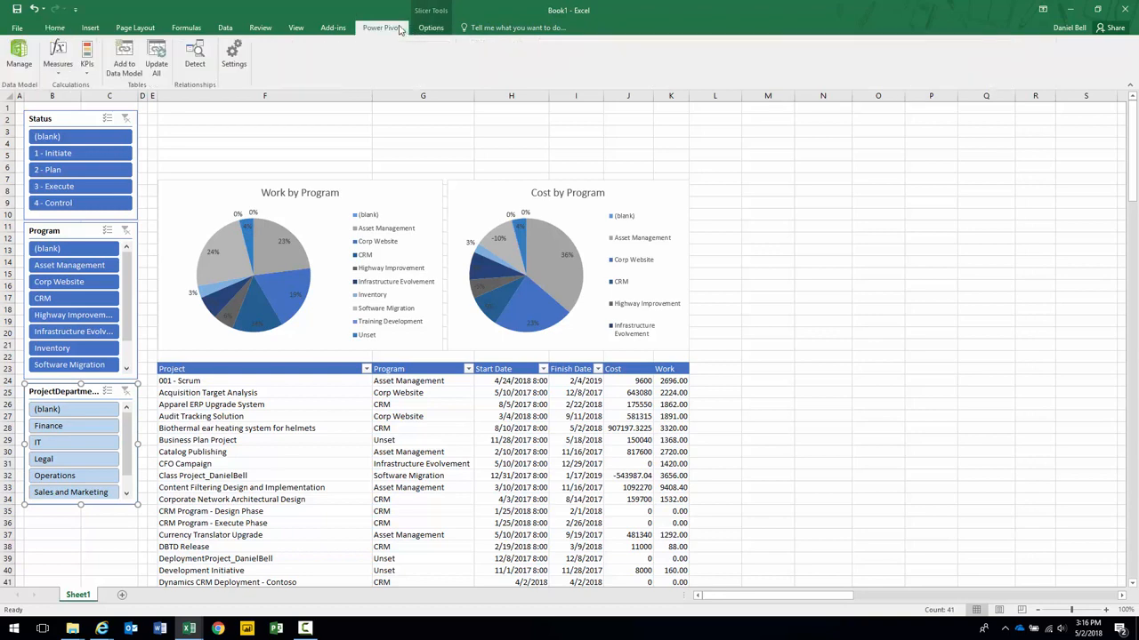
click(427, 29)
click(355, 70)
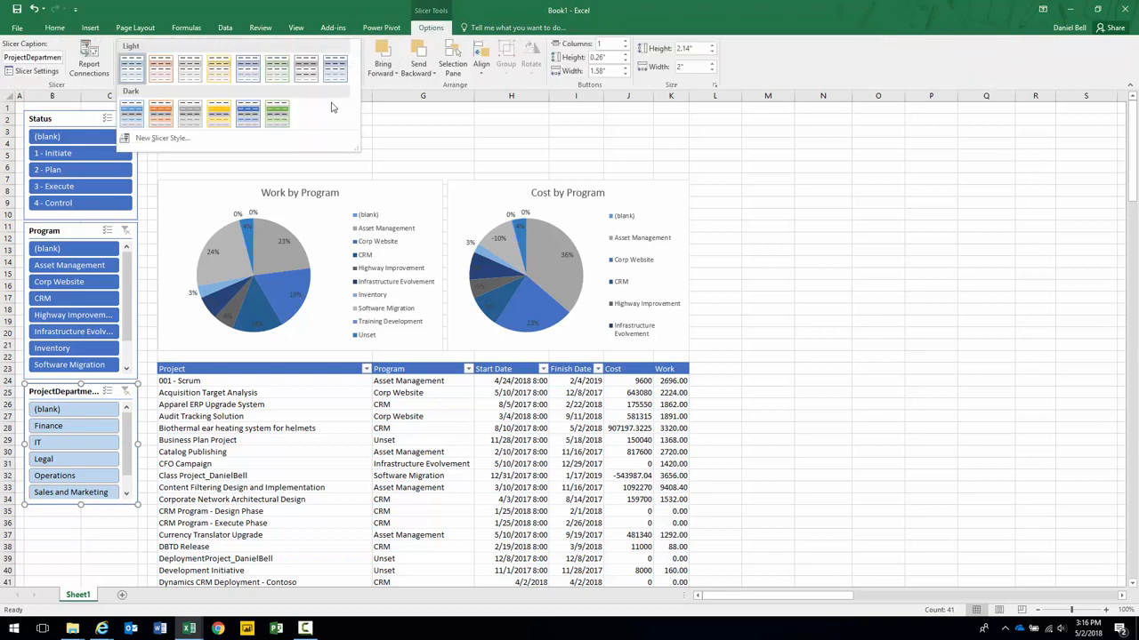
click(247, 114)
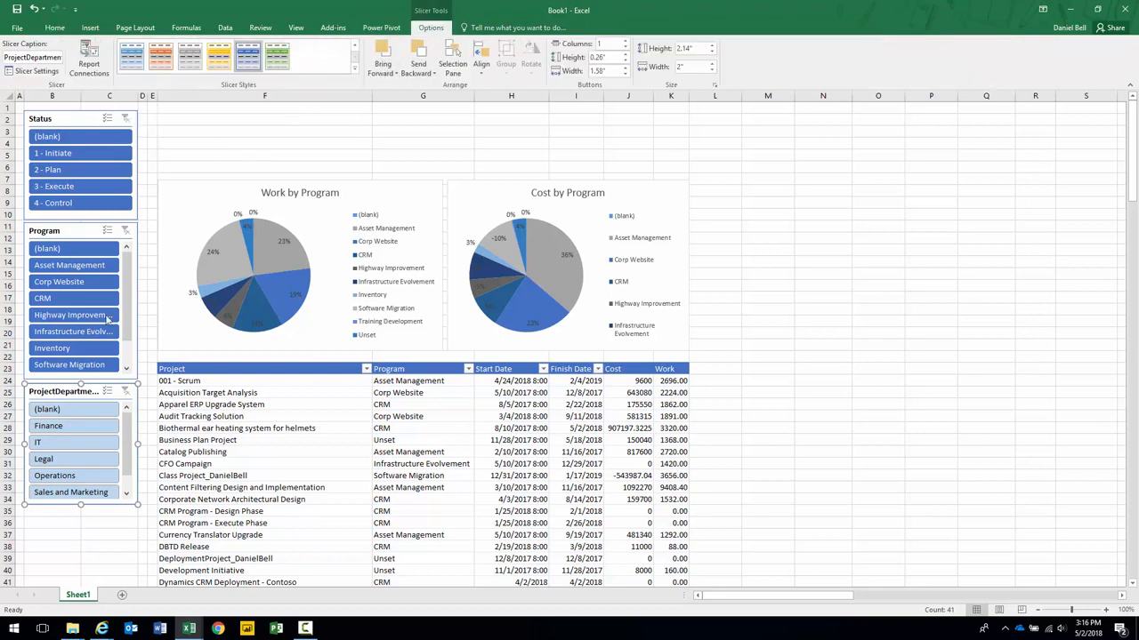
Step: Change the ProjectDepartments slicer's header caption to "Departments" in its slicer settings
right_click(58, 389)
click(107, 369)
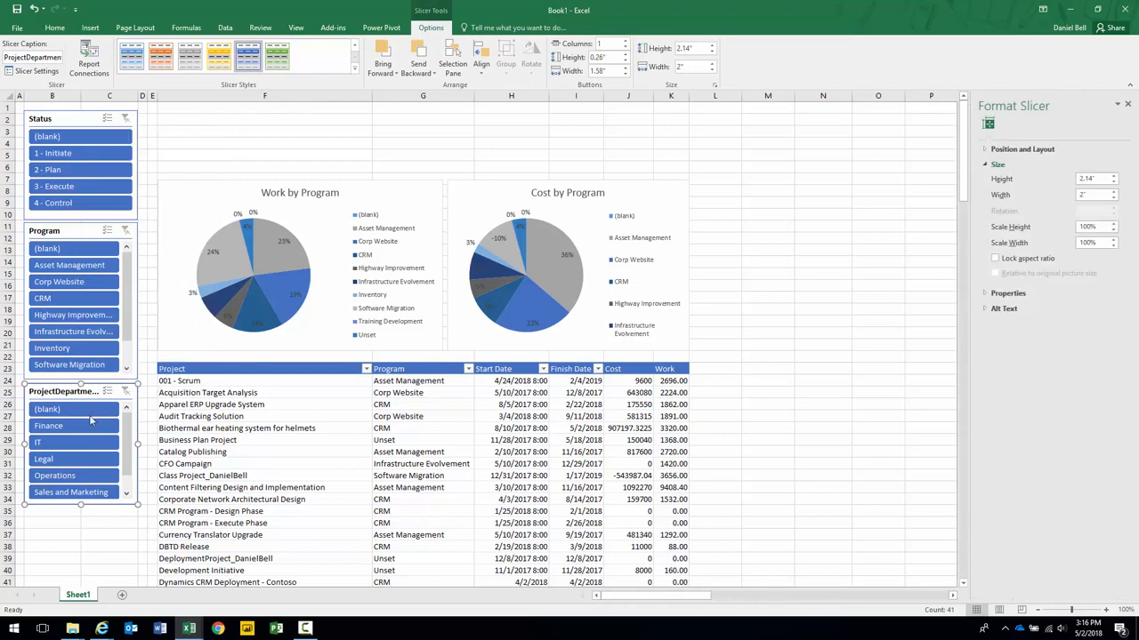
right_click(73, 392)
click(97, 387)
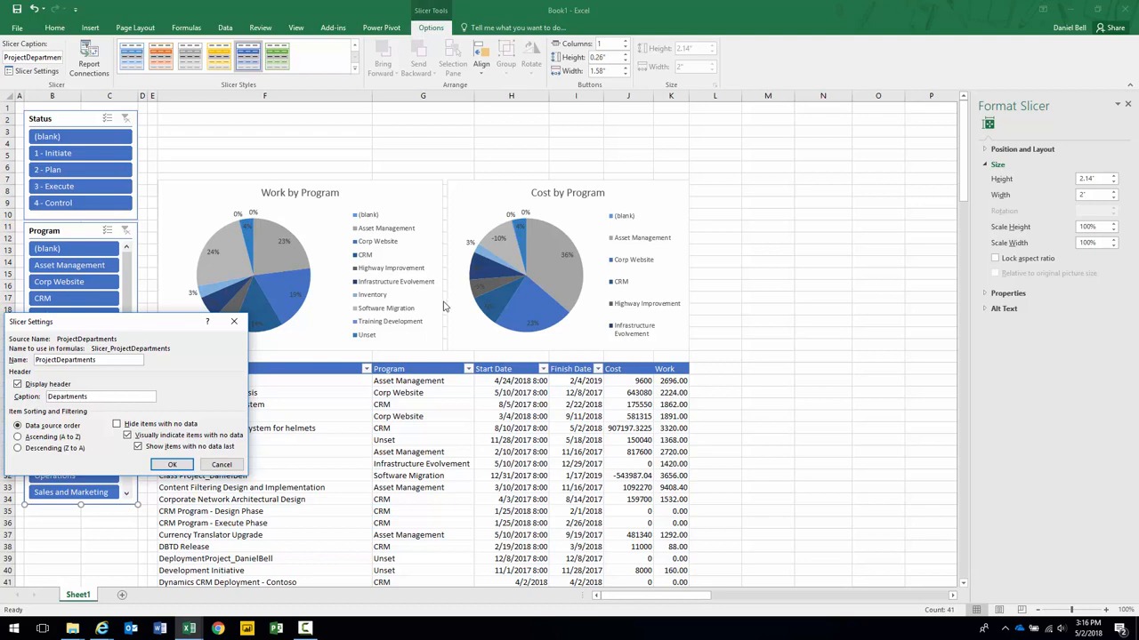
click(171, 464)
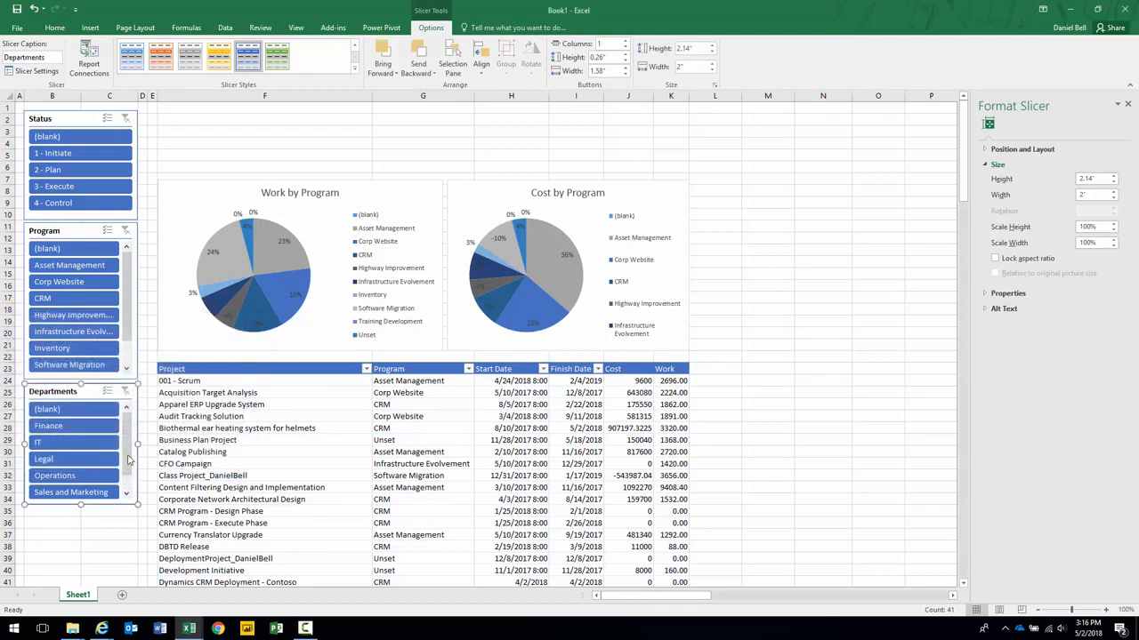
right_click(91, 396)
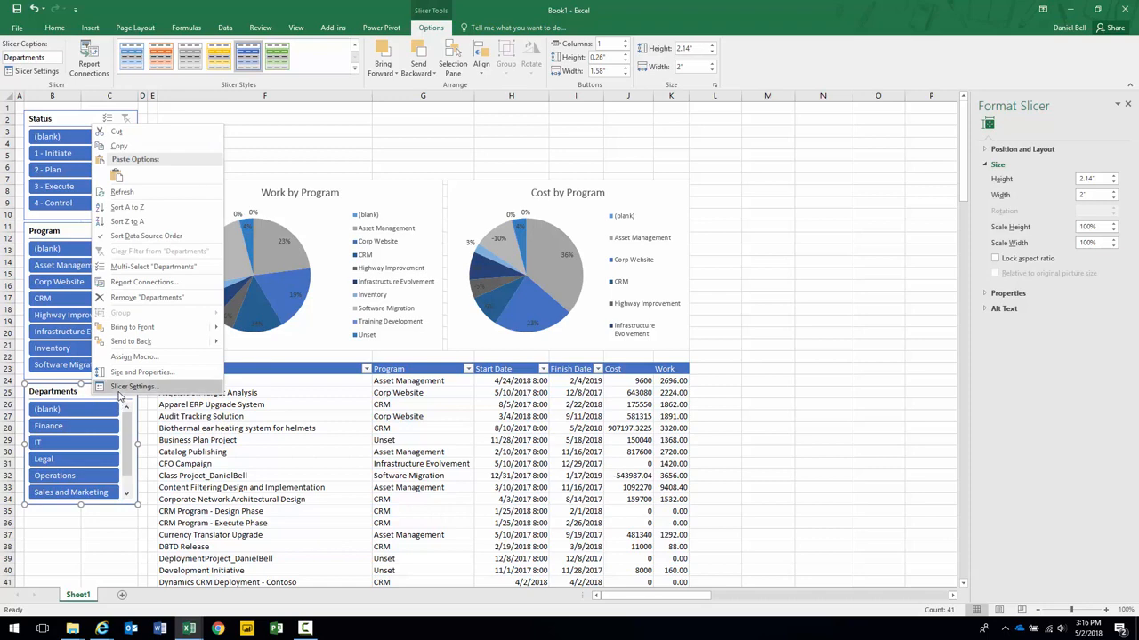
click(108, 384)
click(220, 474)
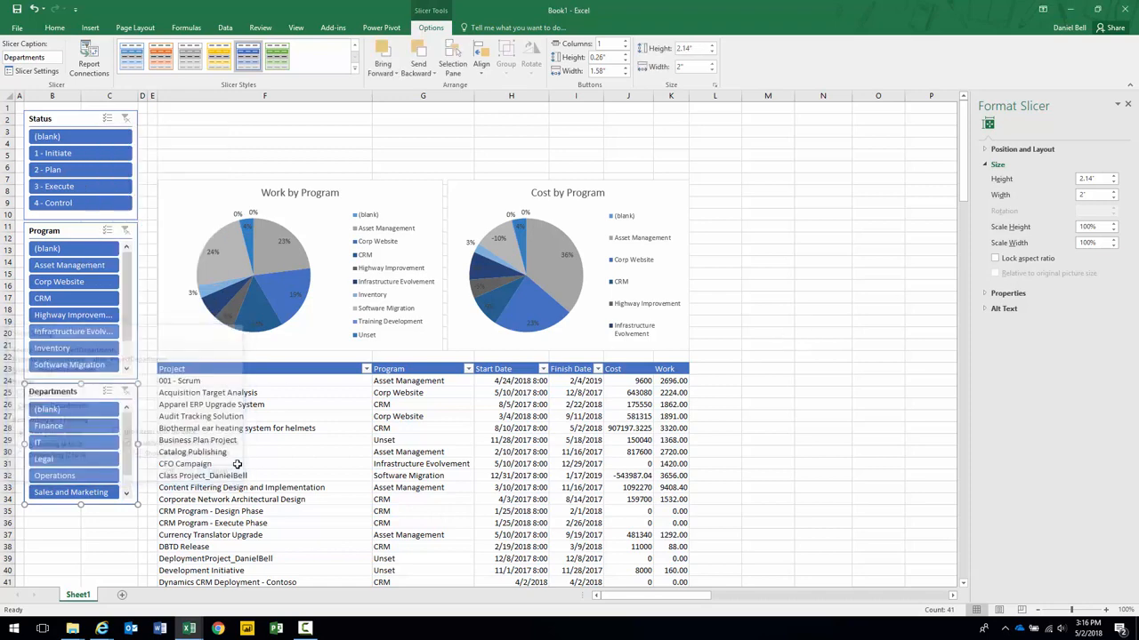
Step: Turn off the Print object and Locked properties for the Departments, Program and Status slicers, and close the formatting pane
click(988, 296)
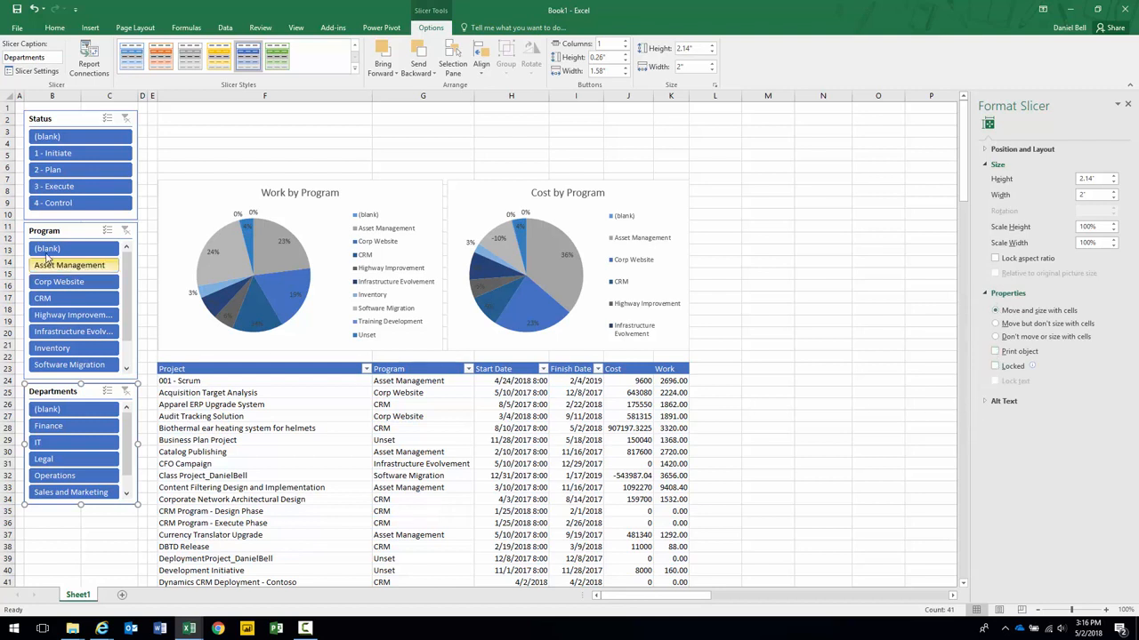
click(66, 229)
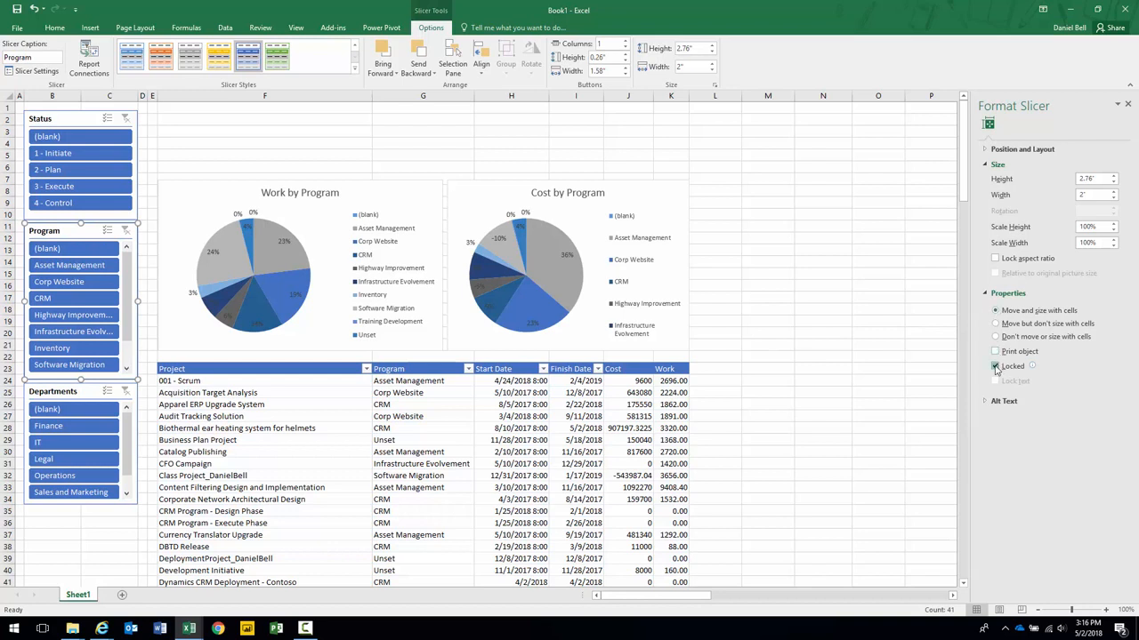
click(62, 118)
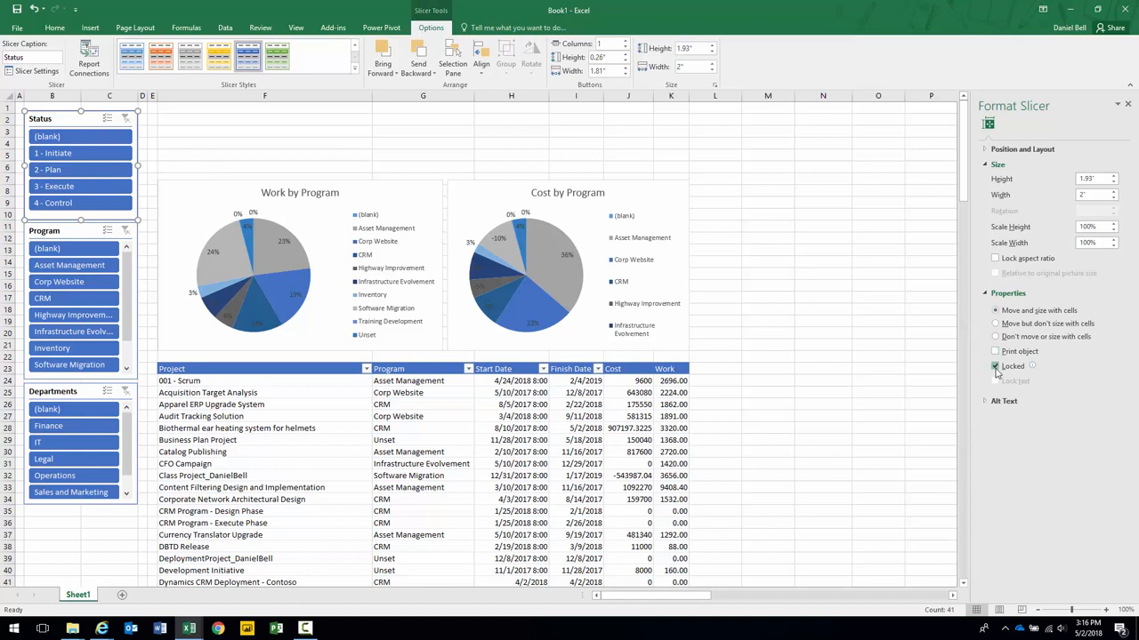
click(1127, 104)
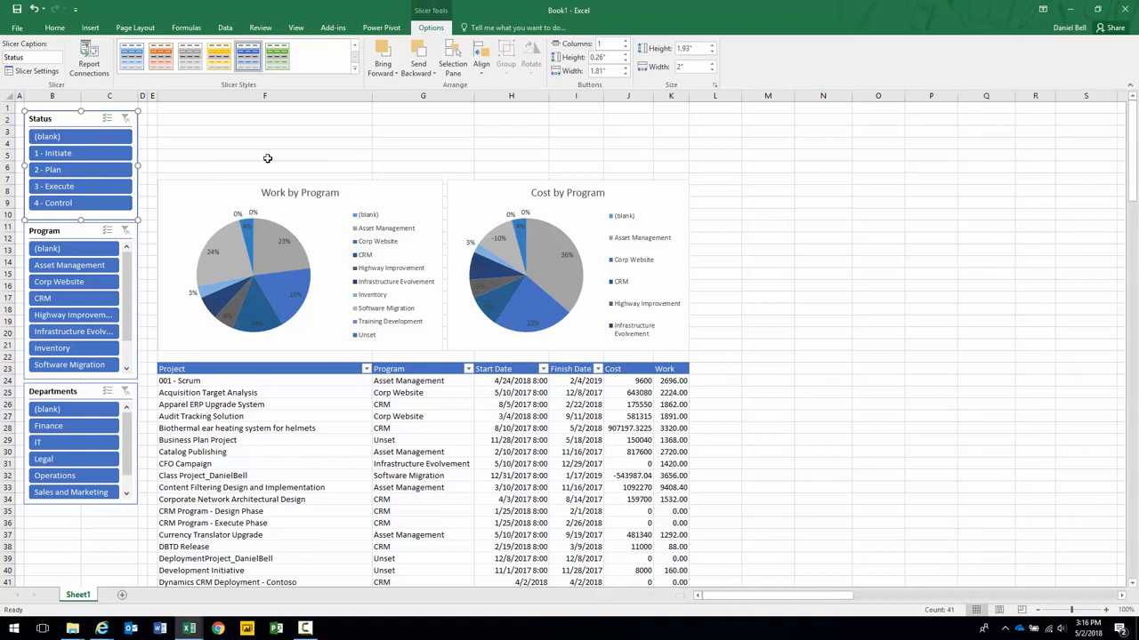
Step: Group columns A through D, which hold the slicers, into a collapsible outline
click(19, 94)
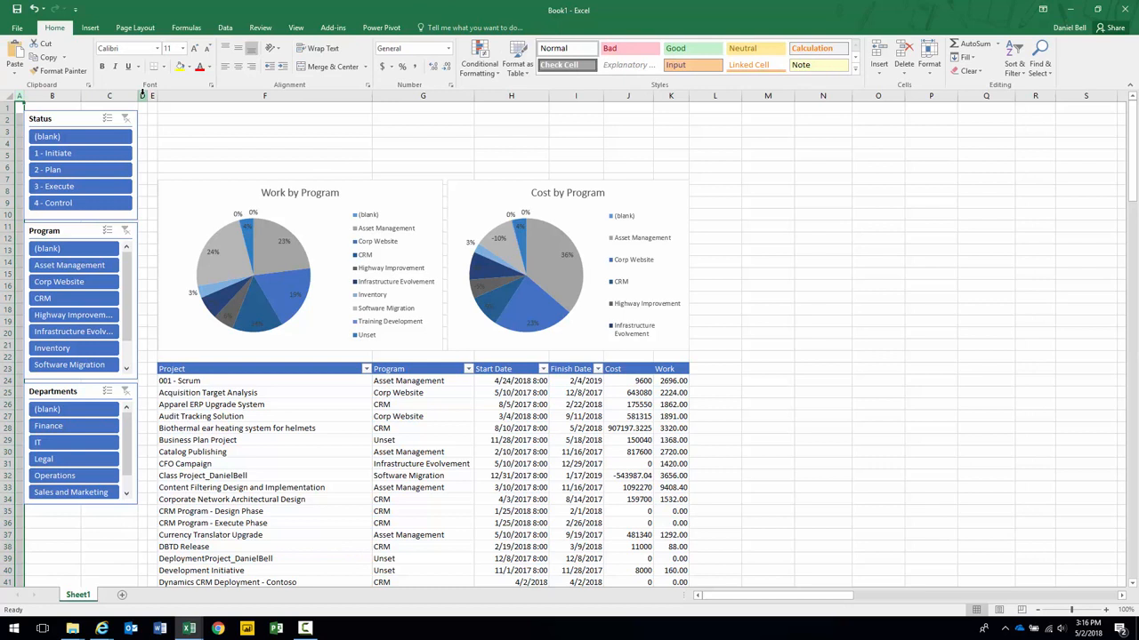
shift+click(142, 94)
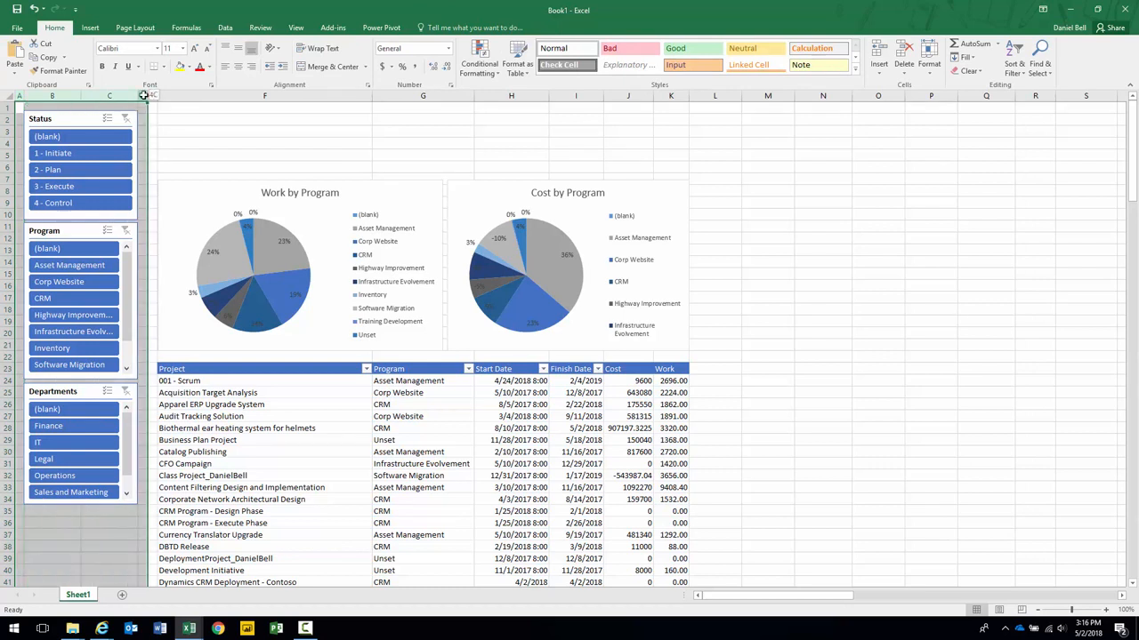
click(225, 28)
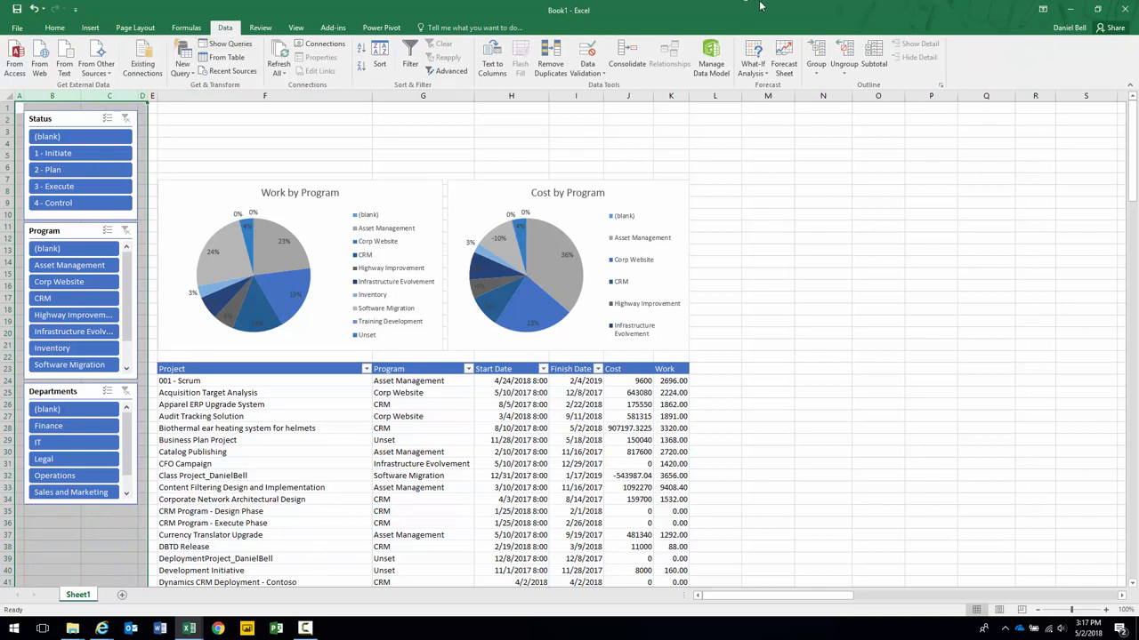
click(815, 69)
click(832, 99)
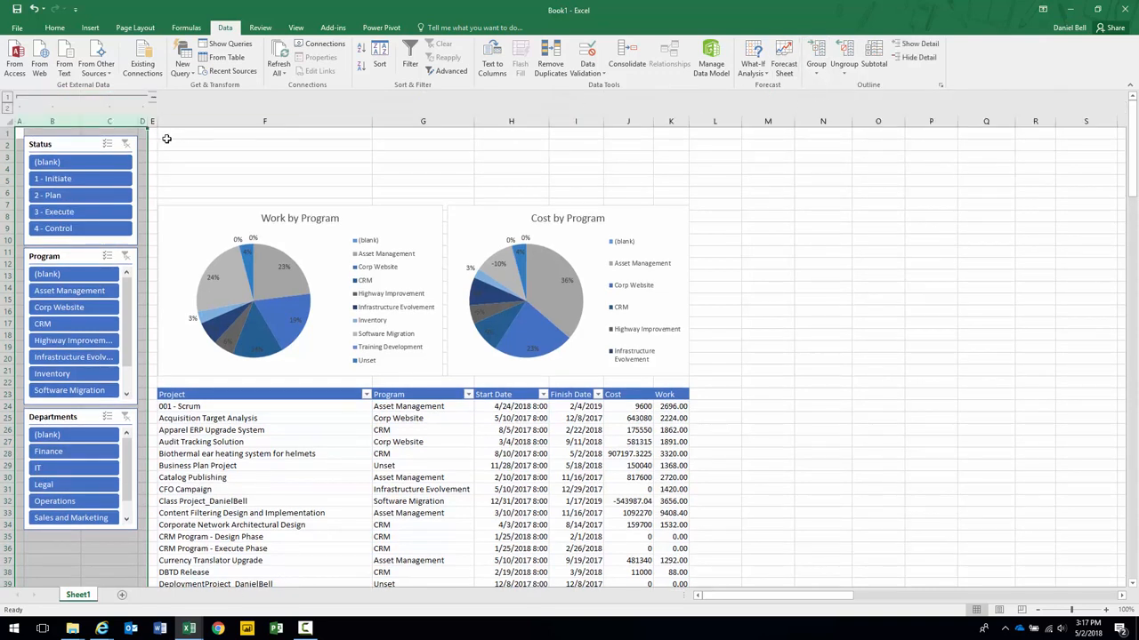
Step: Undo the accidental narrowing of the grouped columns and slightly widen spacer columns A and D beside the slicers
drag(156, 121, 58, 120)
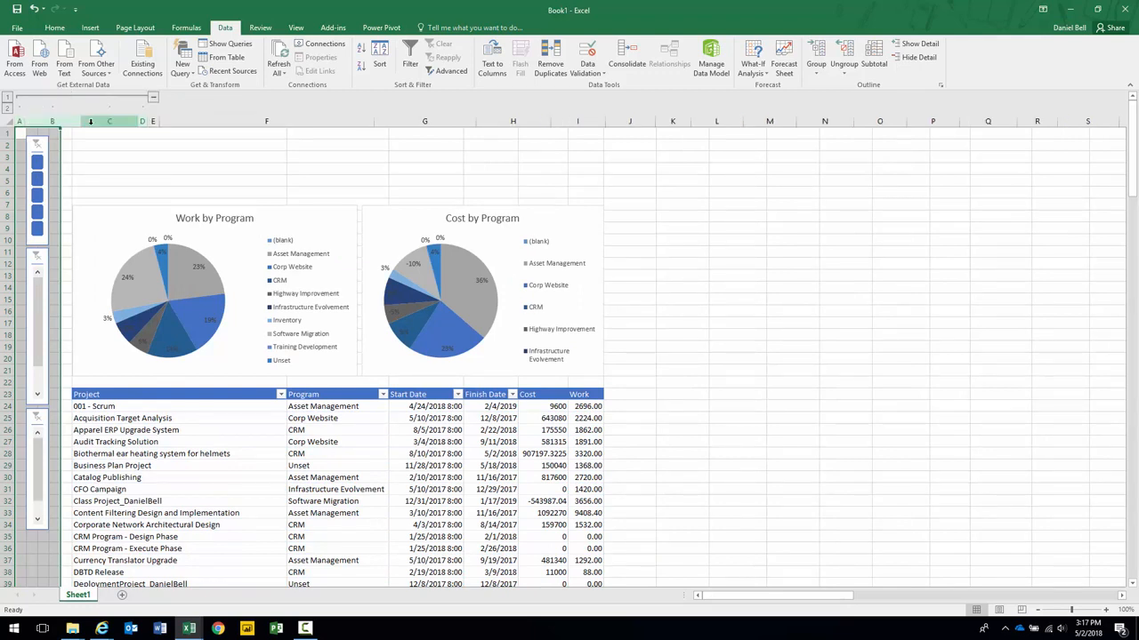
key(ctrl+z)
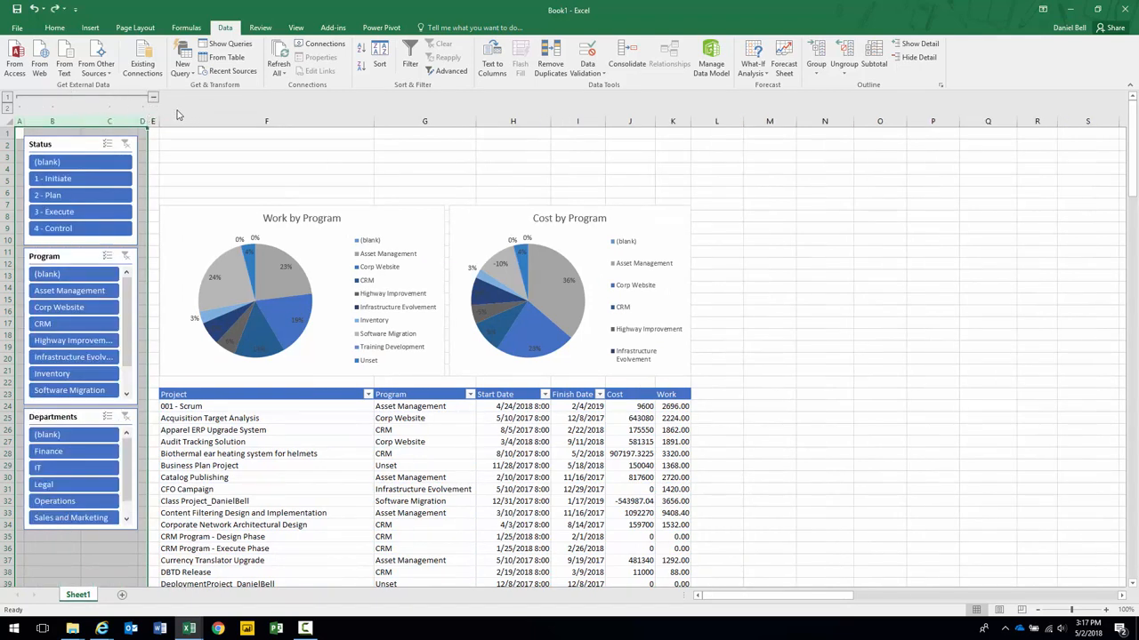
click(91, 118)
drag(148, 120, 149, 120)
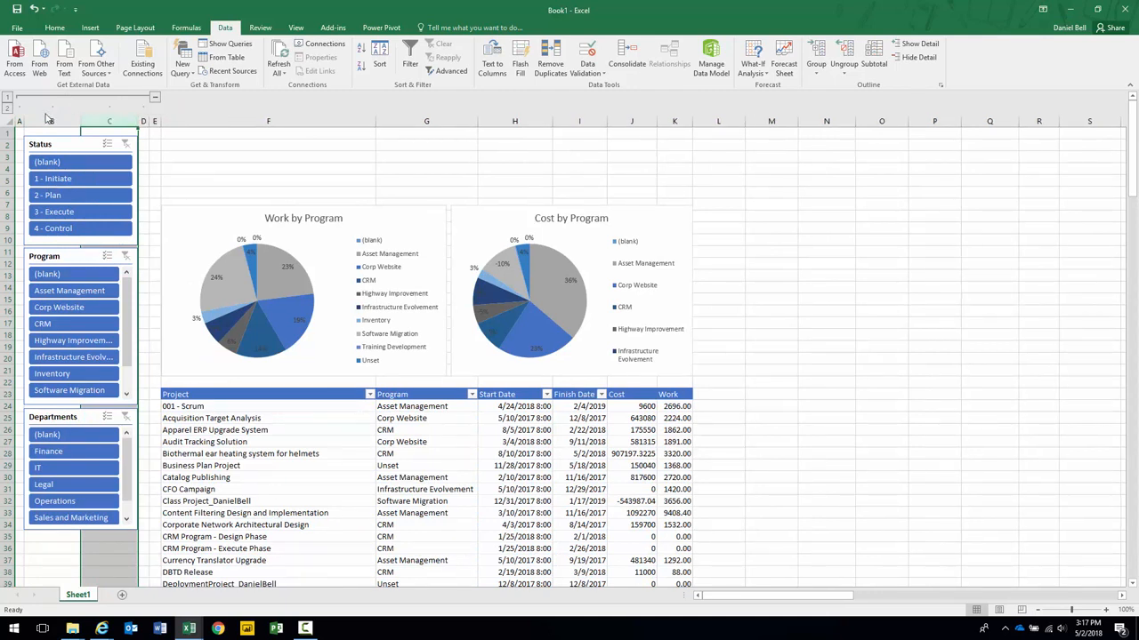
drag(26, 119, 27, 119)
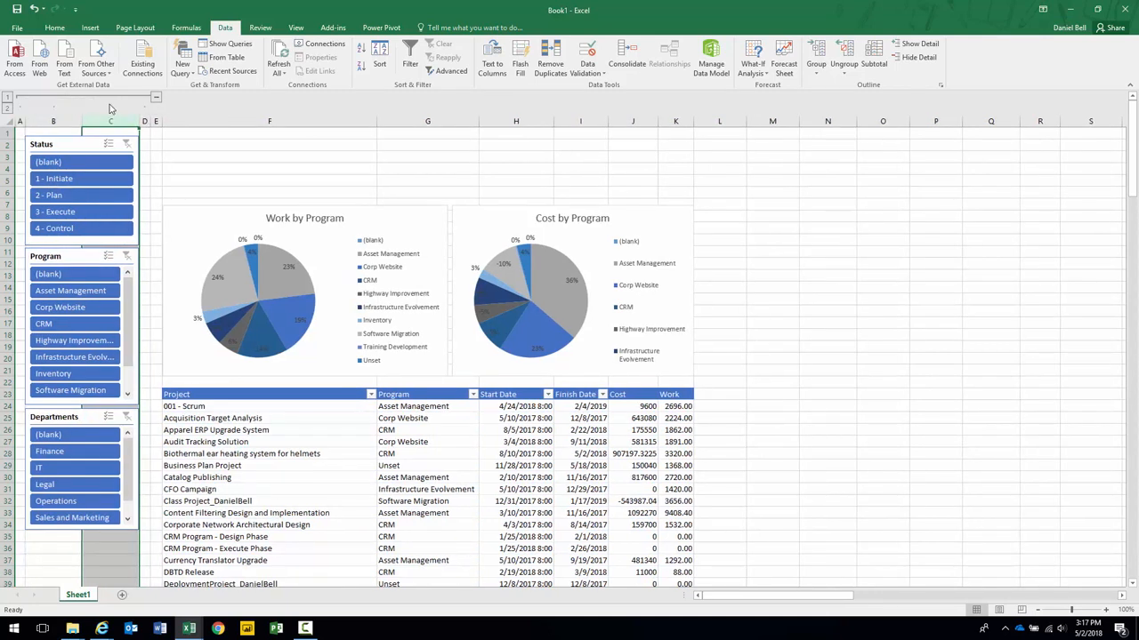
Step: Test the column group by collapsing and expanding columns A through D twice, leaving the slicers shown
click(155, 96)
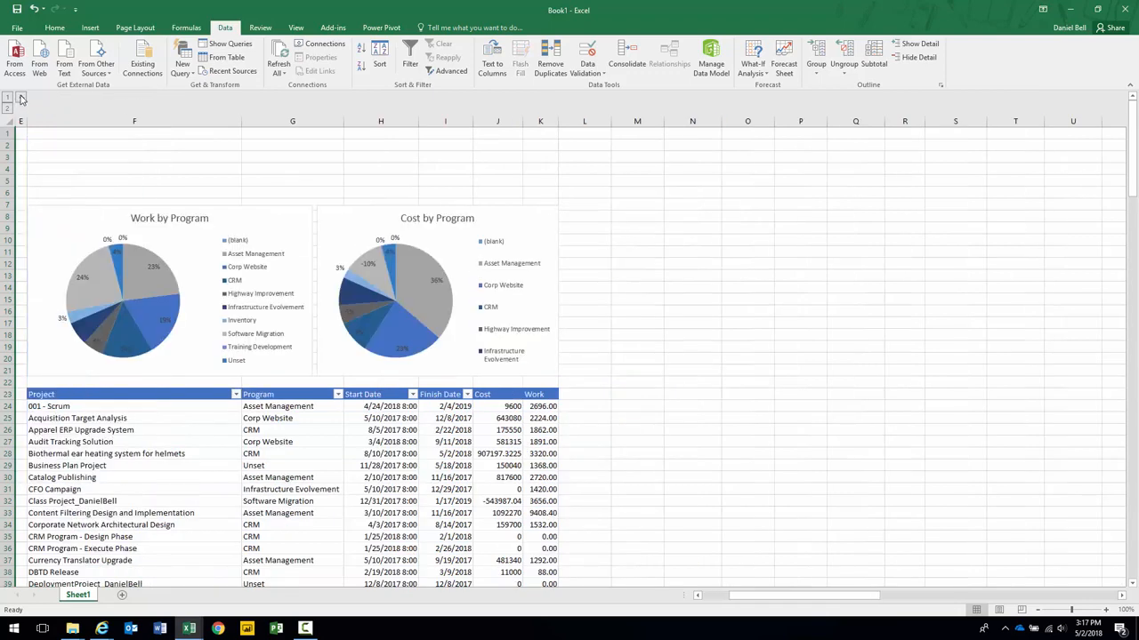
click(22, 98)
click(155, 96)
click(22, 98)
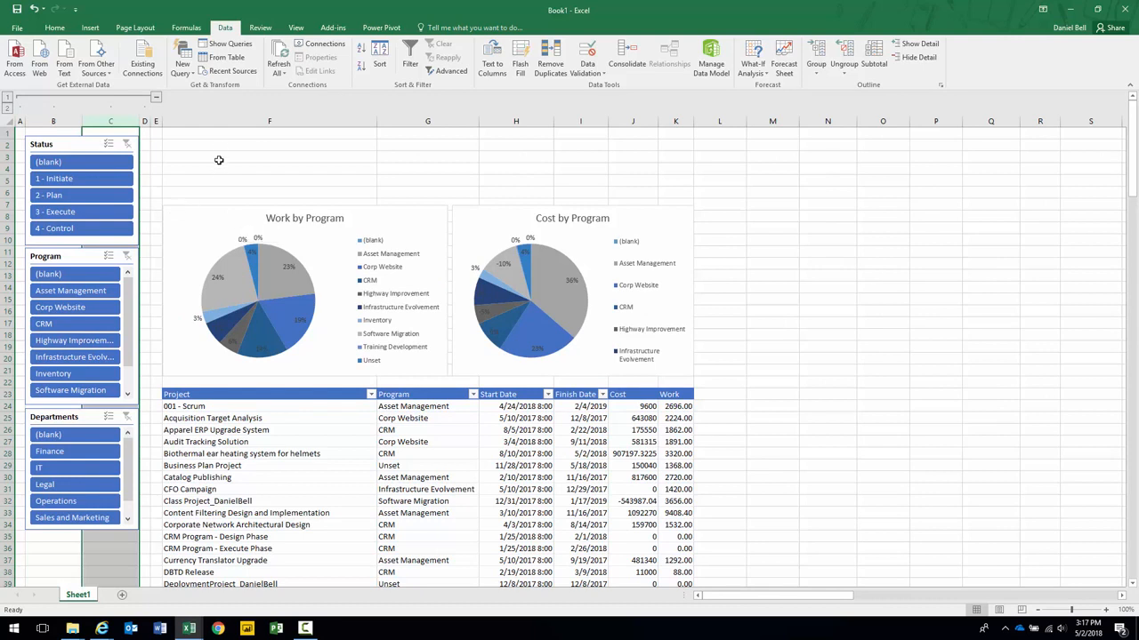
Step: Merge cells F2:G3 above the charts into one title cell with its content aligned to the upper left
mouse_move(219, 144)
mouse_down()
mouse_move(275, 157)
mouse_move(427, 158)
mouse_up()
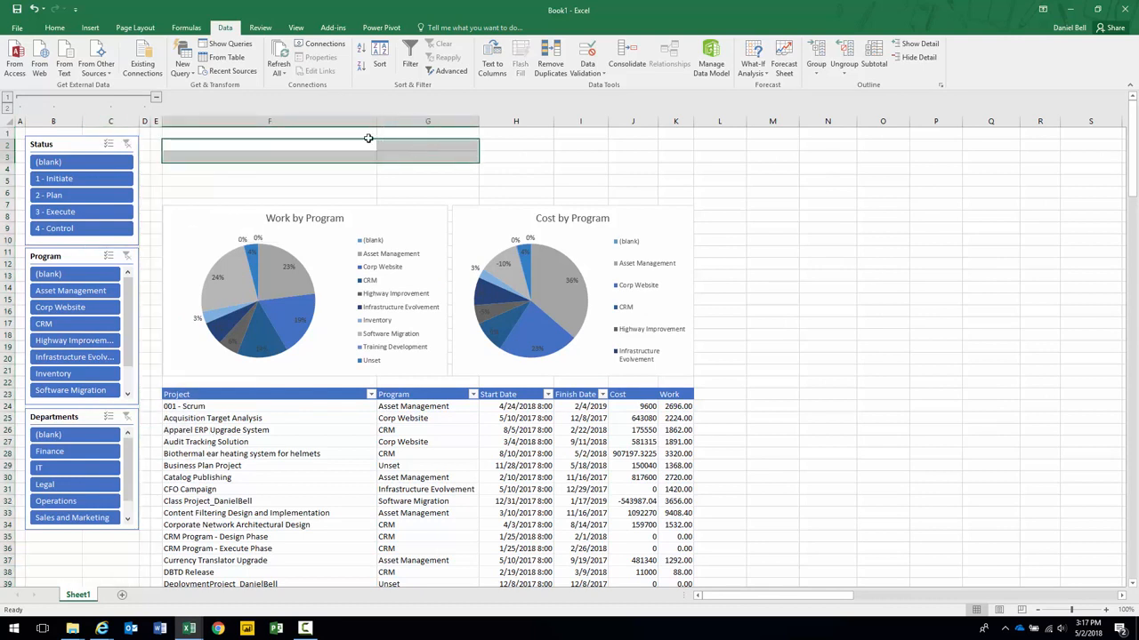
click(54, 28)
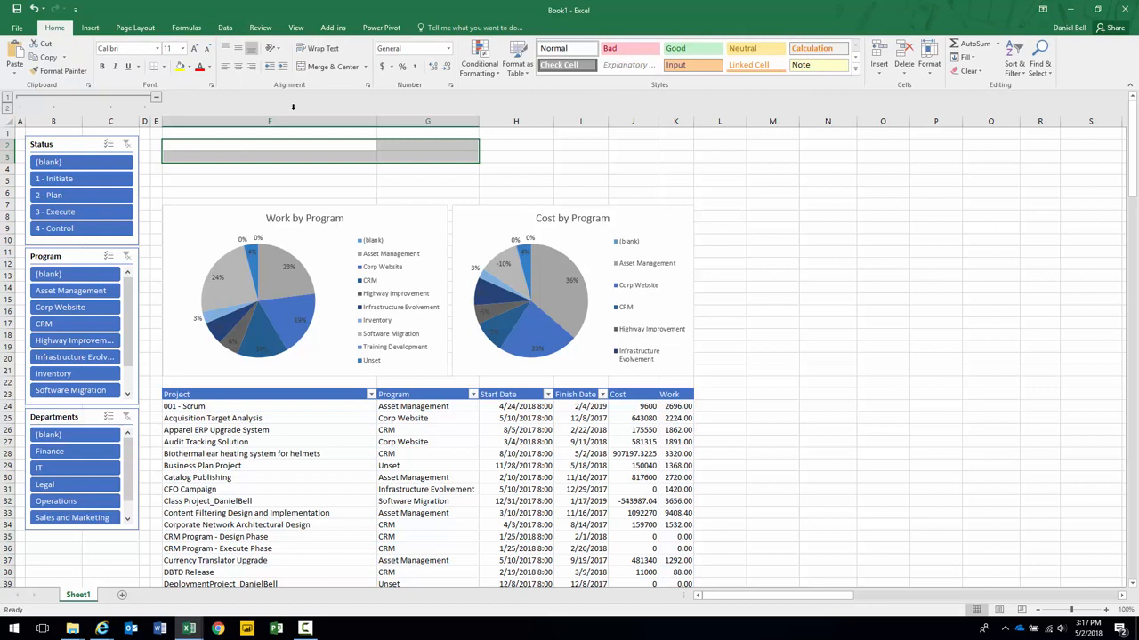
click(329, 67)
click(225, 49)
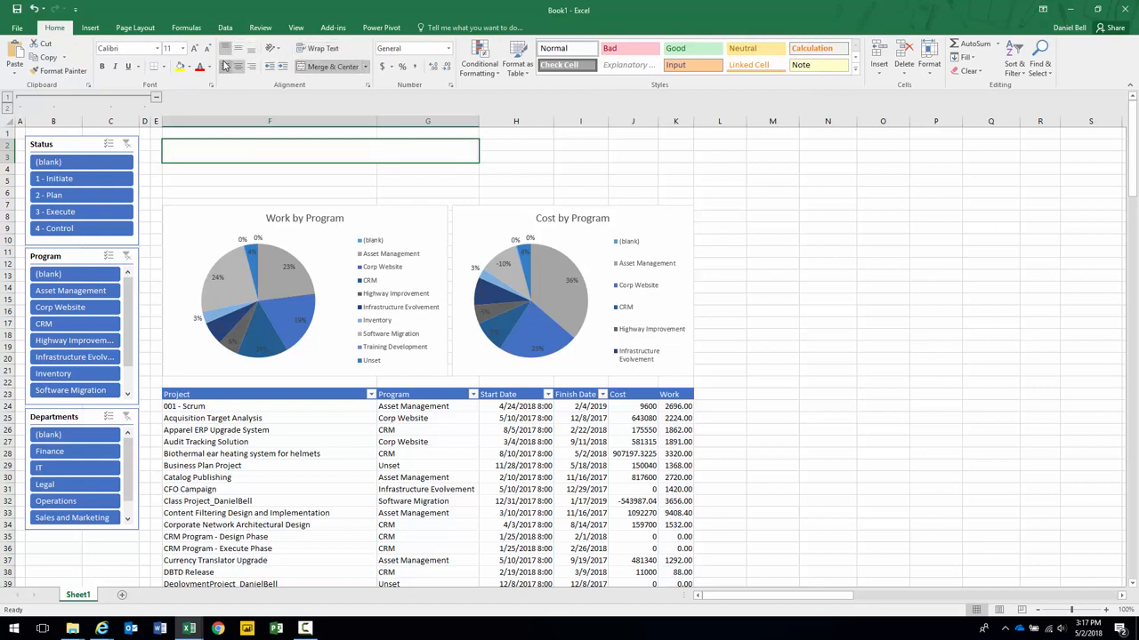
Step: Enter the title "Program Pipeline Report" in the merged cell and the subtitle "Shows Cost and work by Program" in F4
double_click(226, 151)
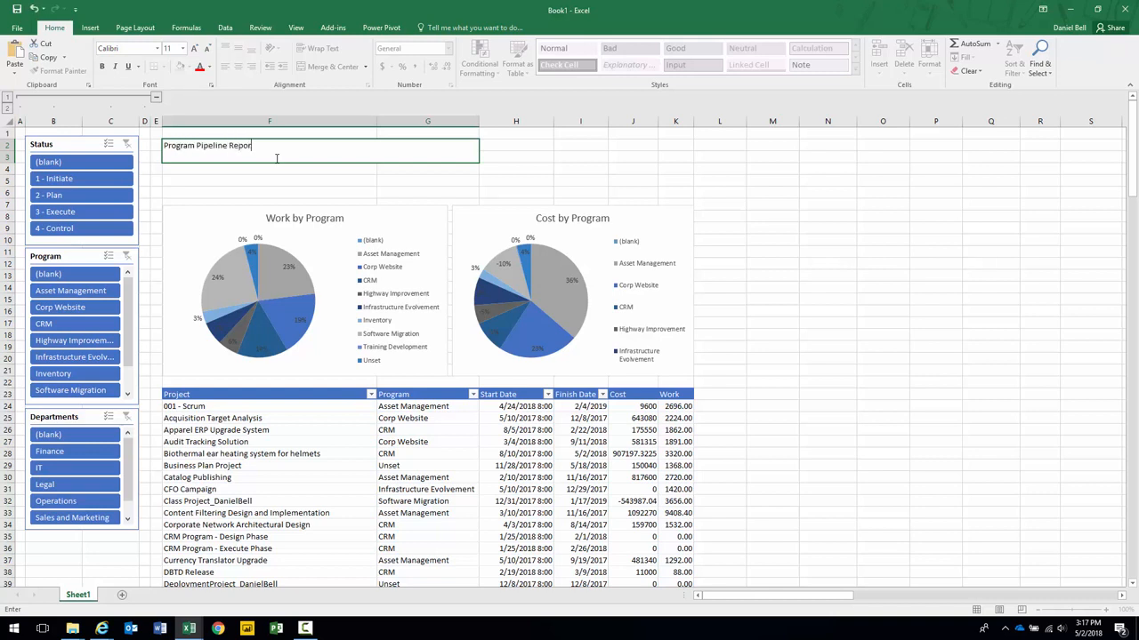
click(276, 168)
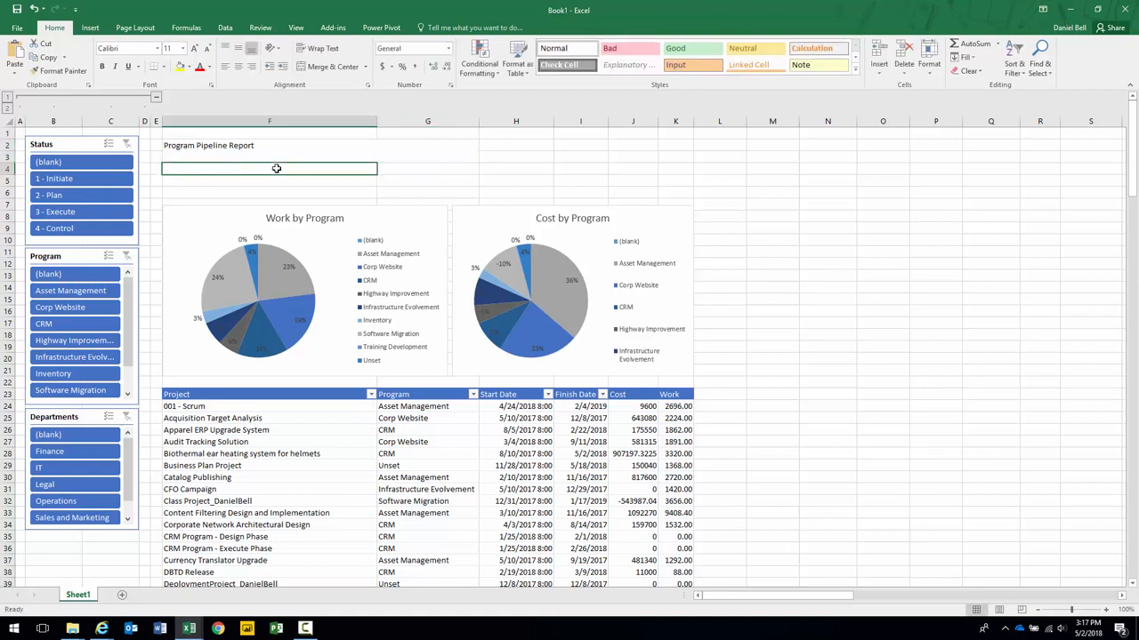
text(Shows Cost and work by Program)
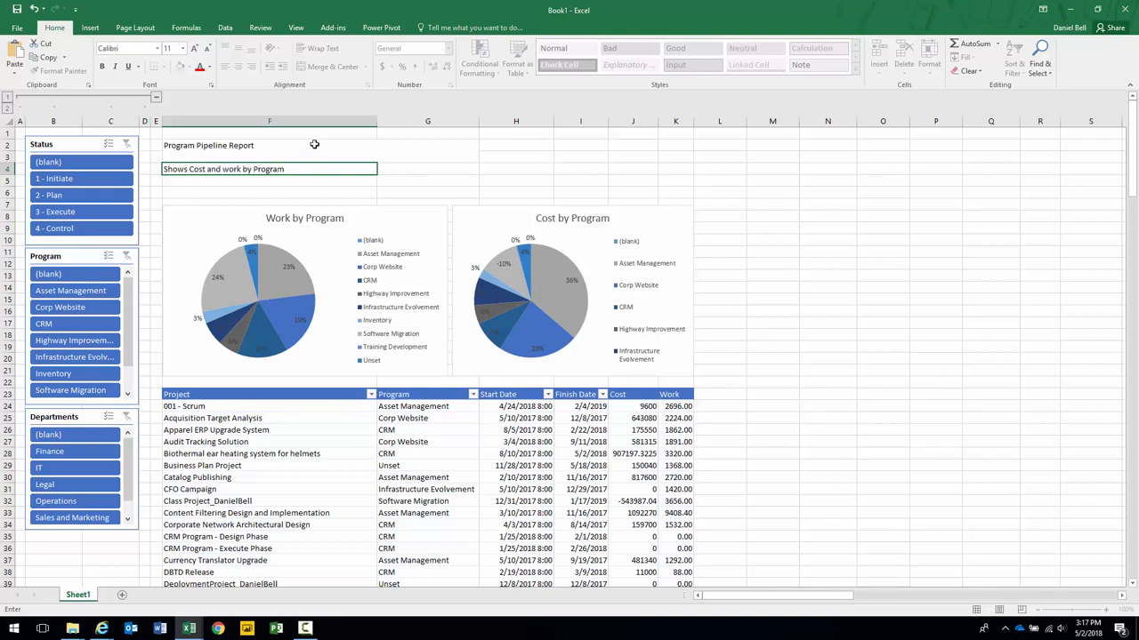
Step: Set the font size of the "Program Pipeline Report" title to 22
click(314, 144)
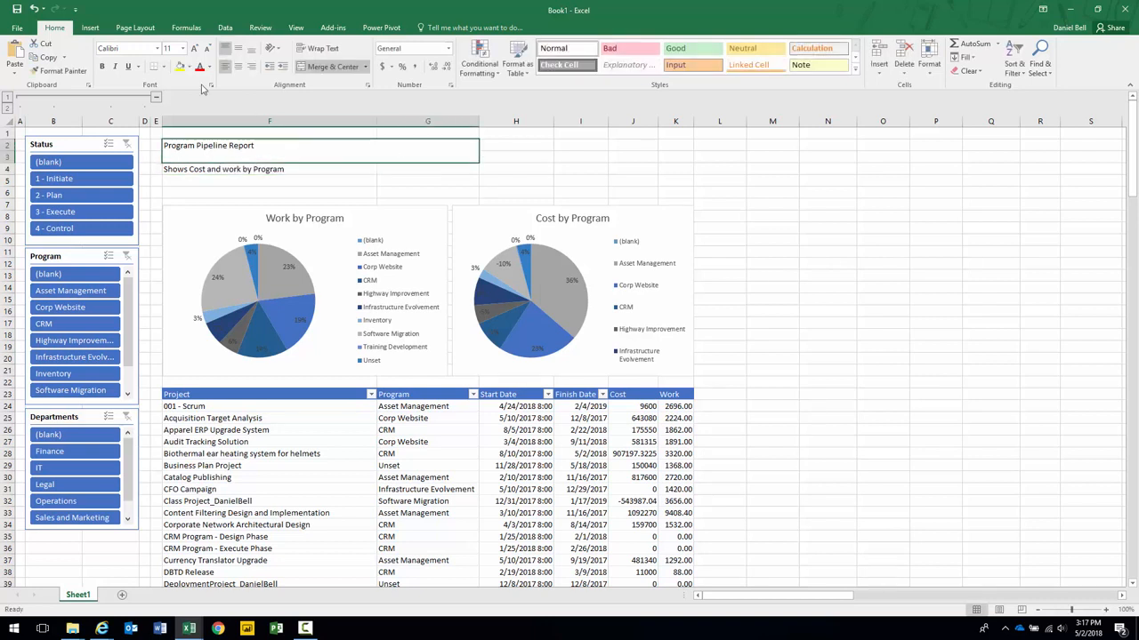
click(194, 49)
click(195, 49)
click(195, 49)
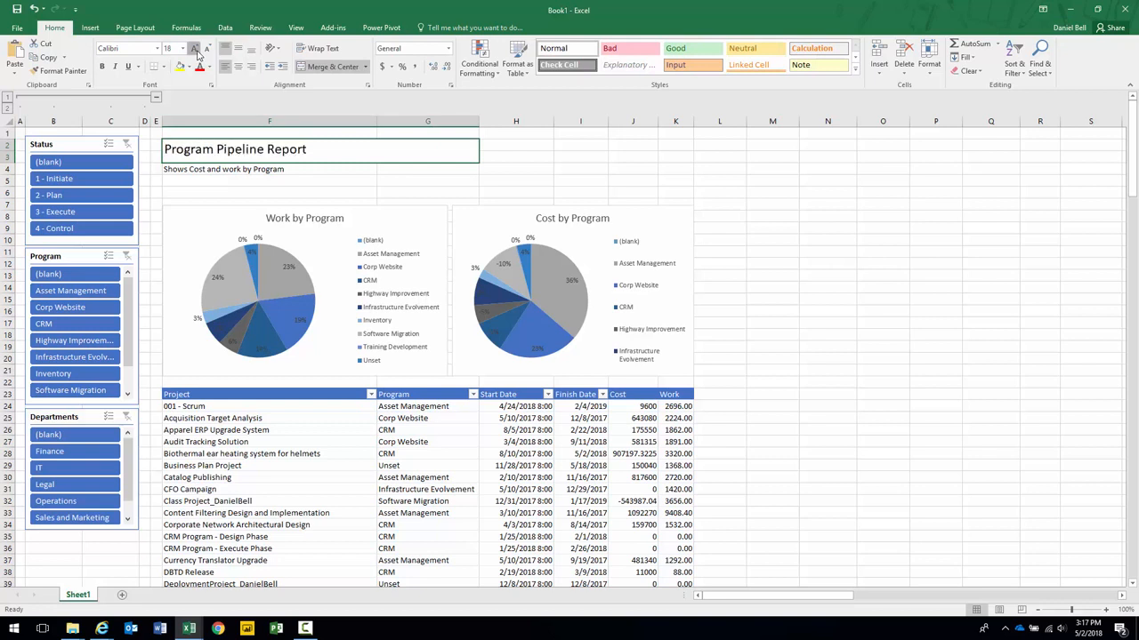
click(195, 49)
click(194, 49)
click(194, 49)
click(195, 49)
click(195, 49)
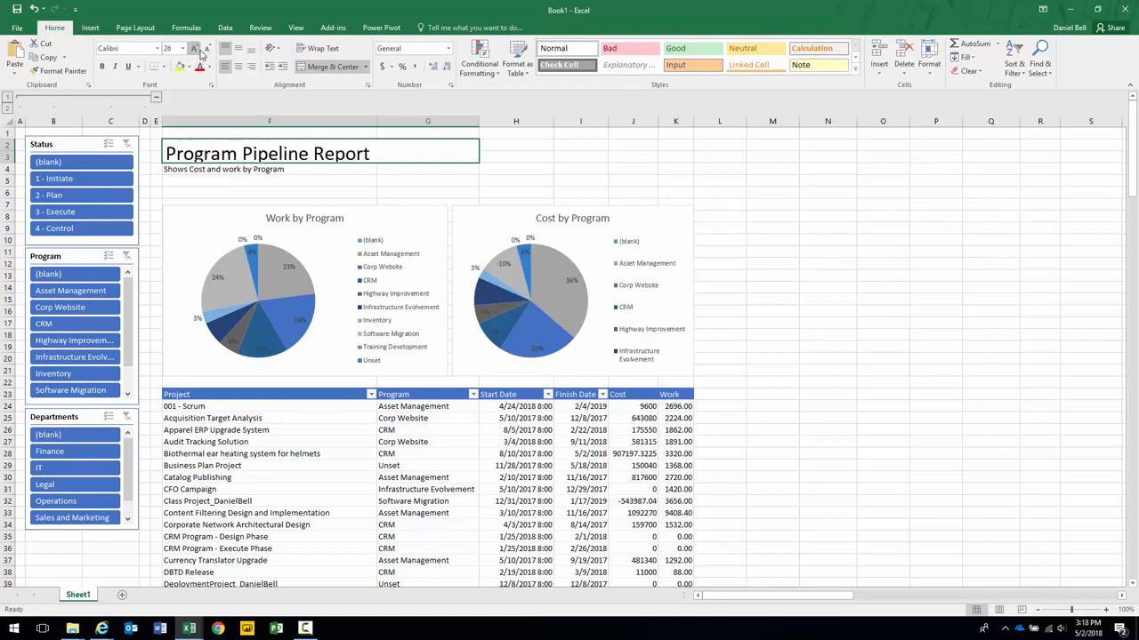
click(207, 49)
click(207, 48)
Step: Color the report title and the subtitle in F4 with the standard blue font color
click(208, 68)
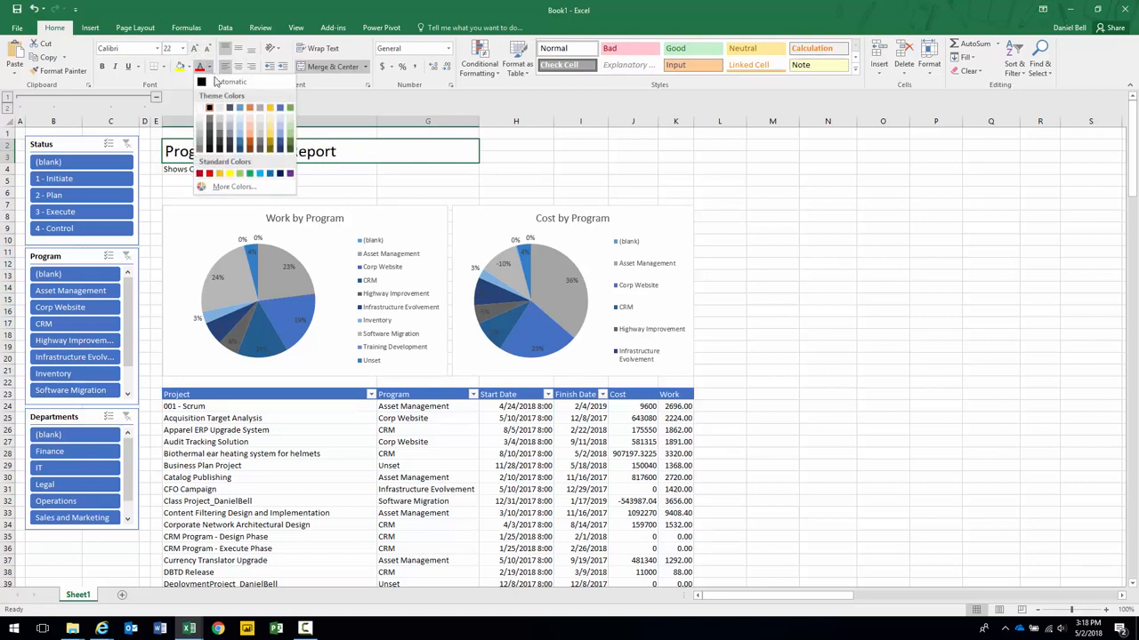
click(269, 169)
click(269, 169)
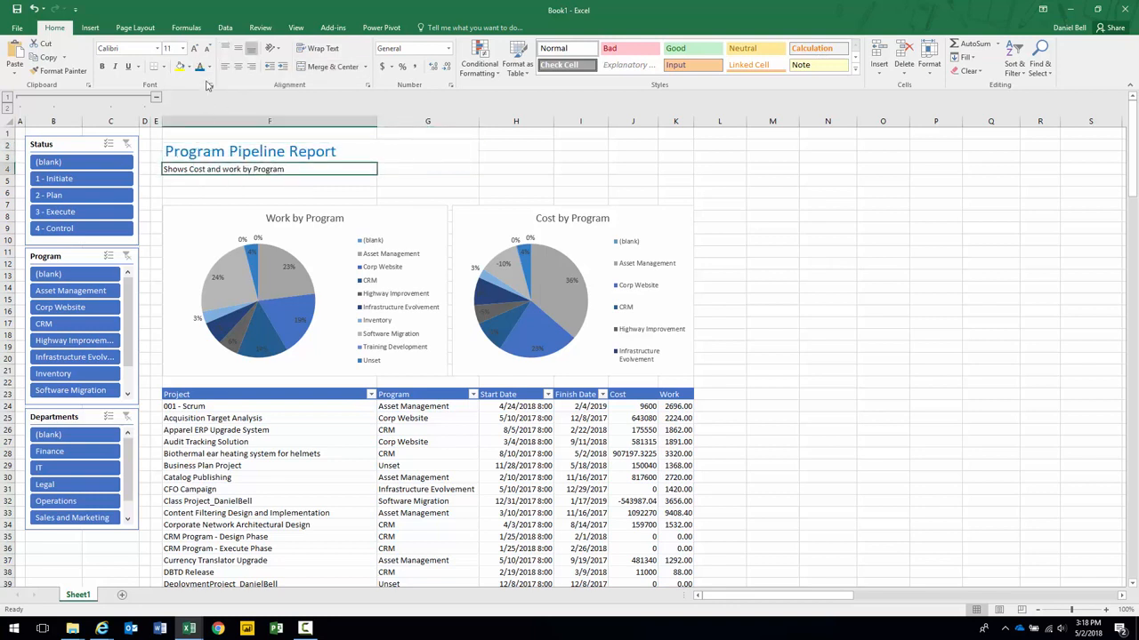
Step: Insert the INTEGENT logo picture and place it beside the report title, above the Cost by Program chart
click(500, 146)
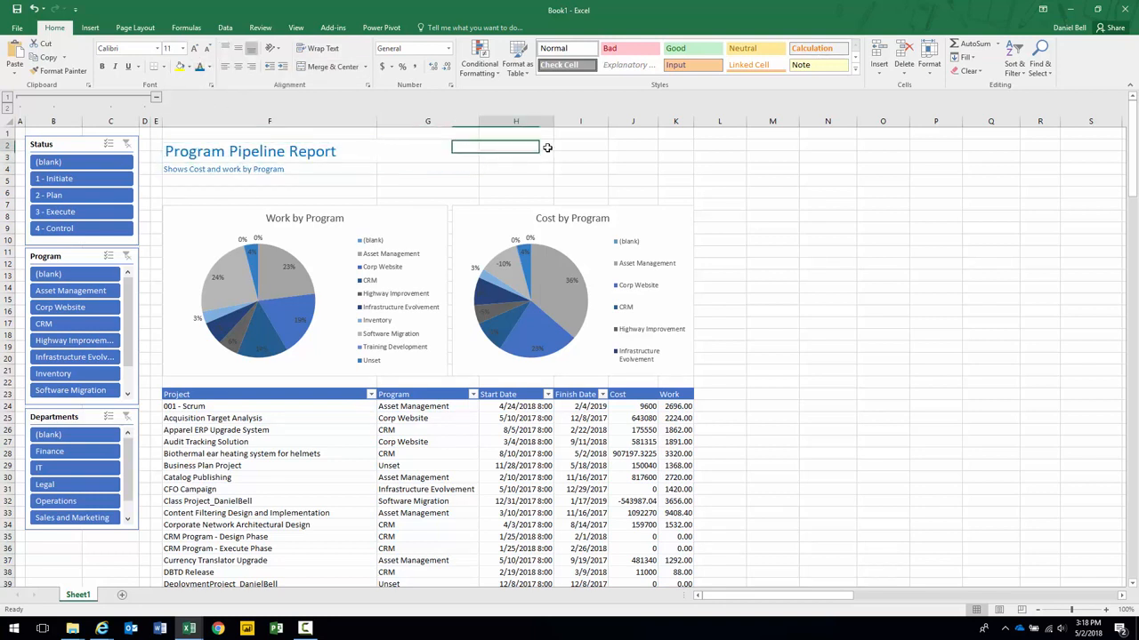
click(88, 29)
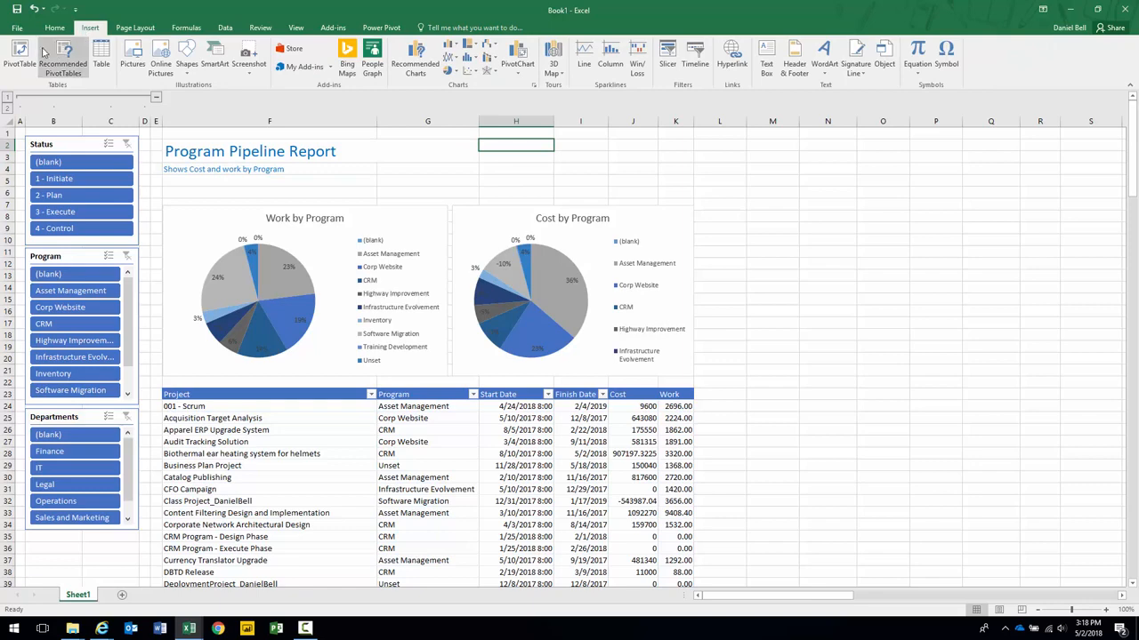
click(133, 59)
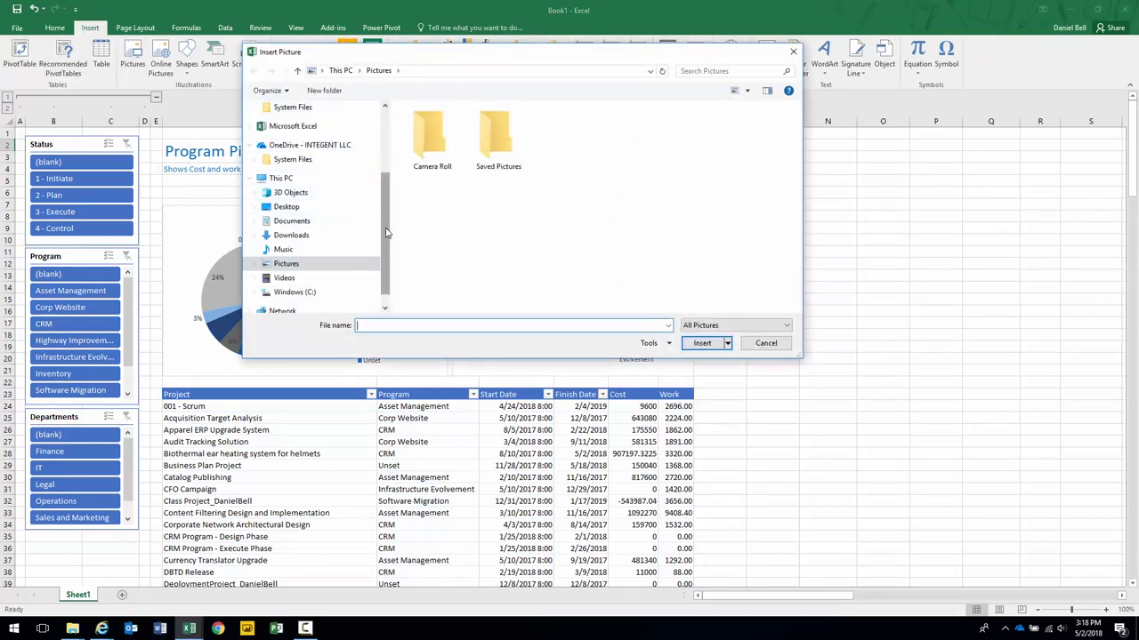
scroll(388, 224, up, 2)
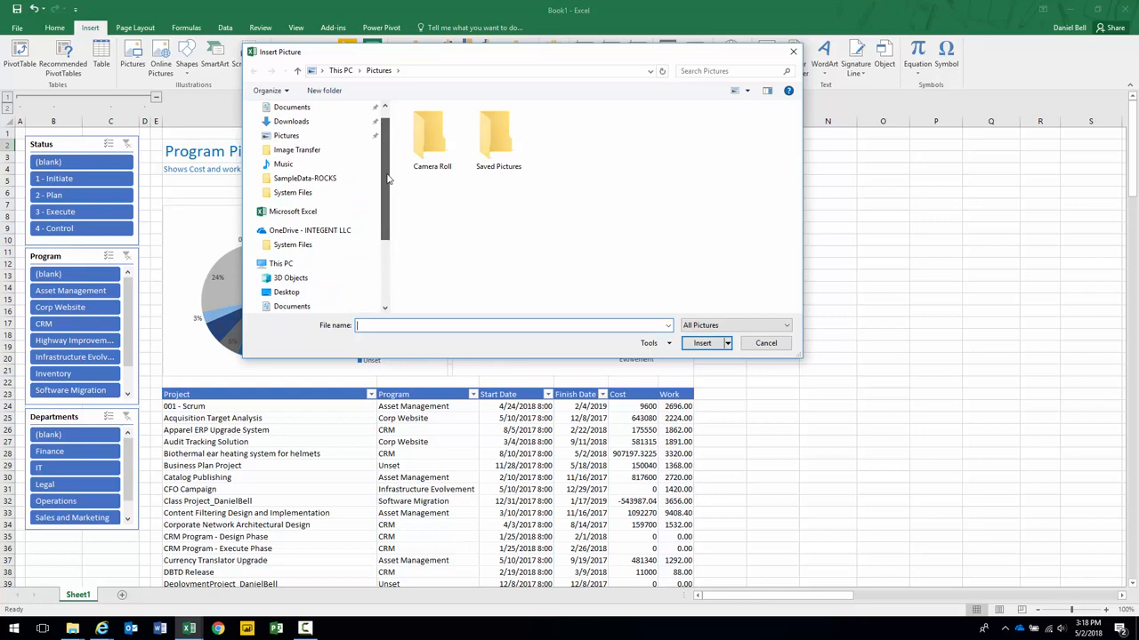
click(315, 123)
double_click(480, 175)
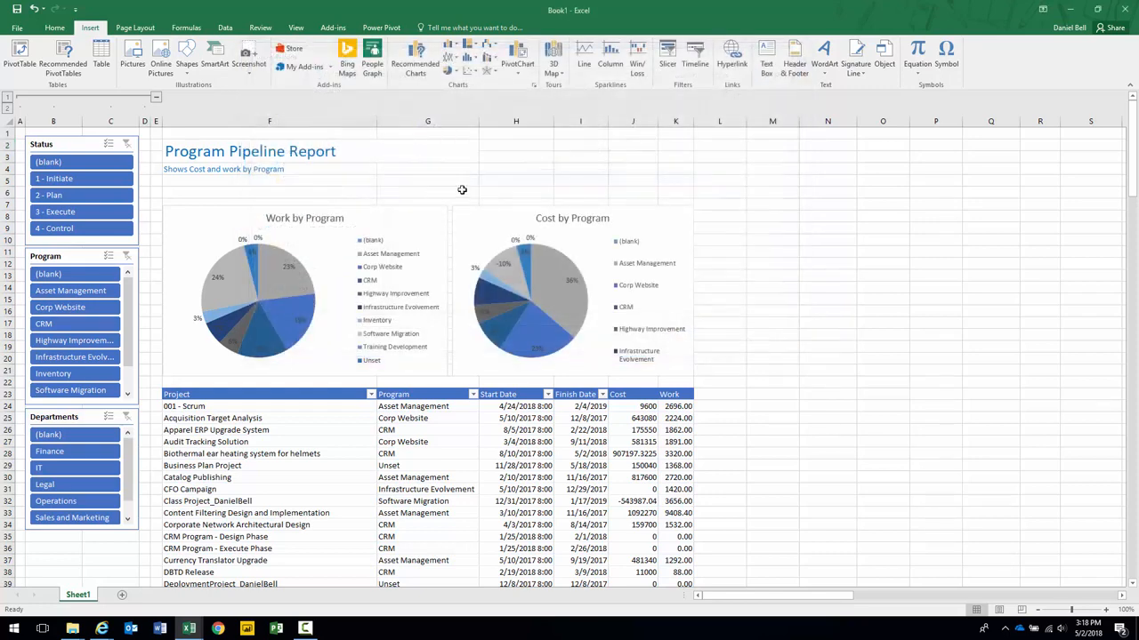
drag(629, 179, 635, 155)
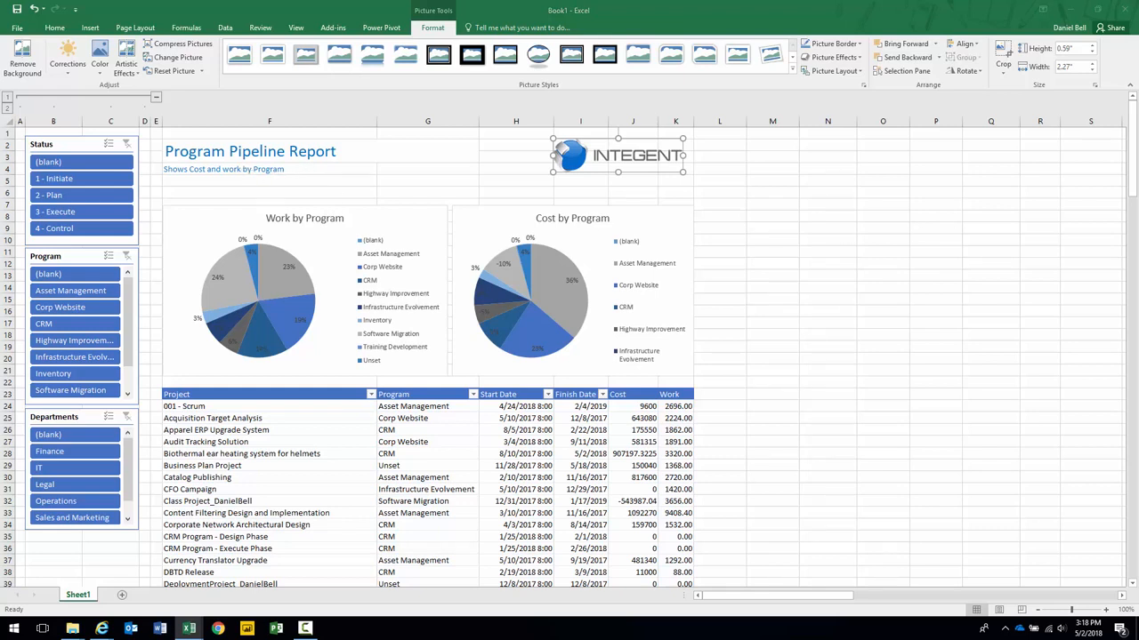
Step: Copy the ▲ symbol and paste it into cell E1, next to the slicer columns
key(Escape)
key(ctrl+c)
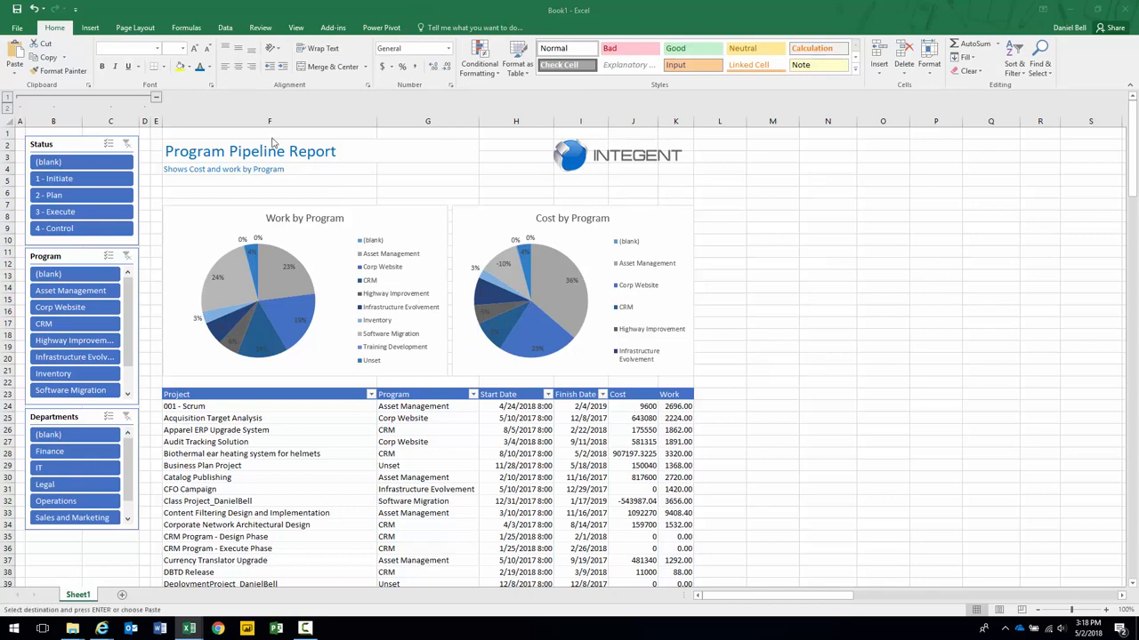
click(178, 134)
key(ctrl+v)
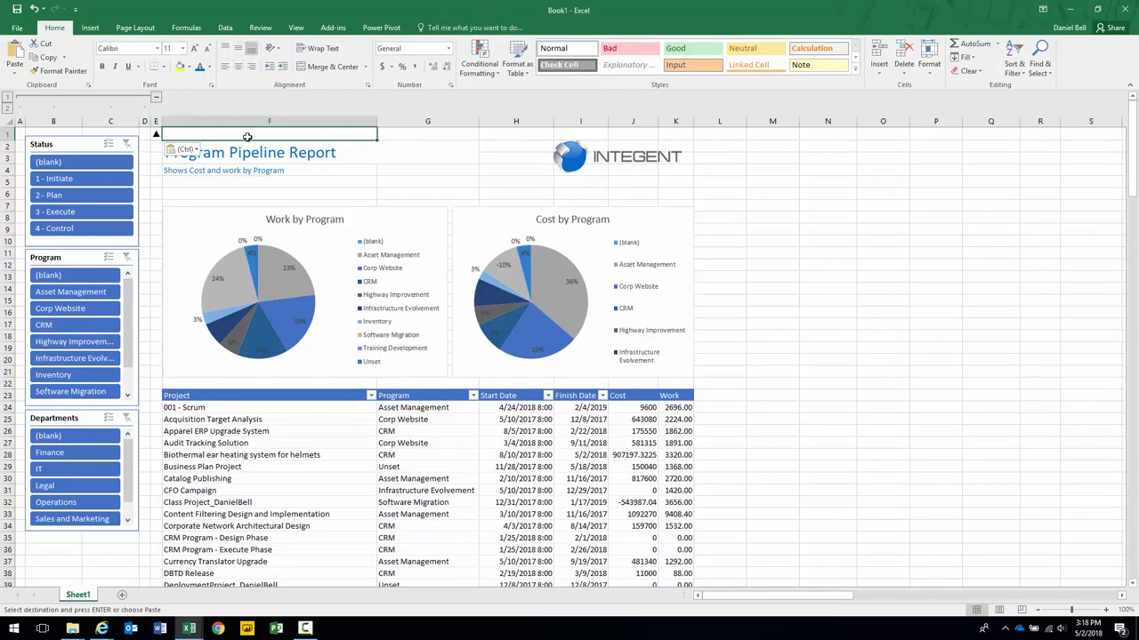
Step: Label the ▲ symbol with "Show/Hide Slicers" in F1 and reduce the label's font size to 10
text(Show/Hide)
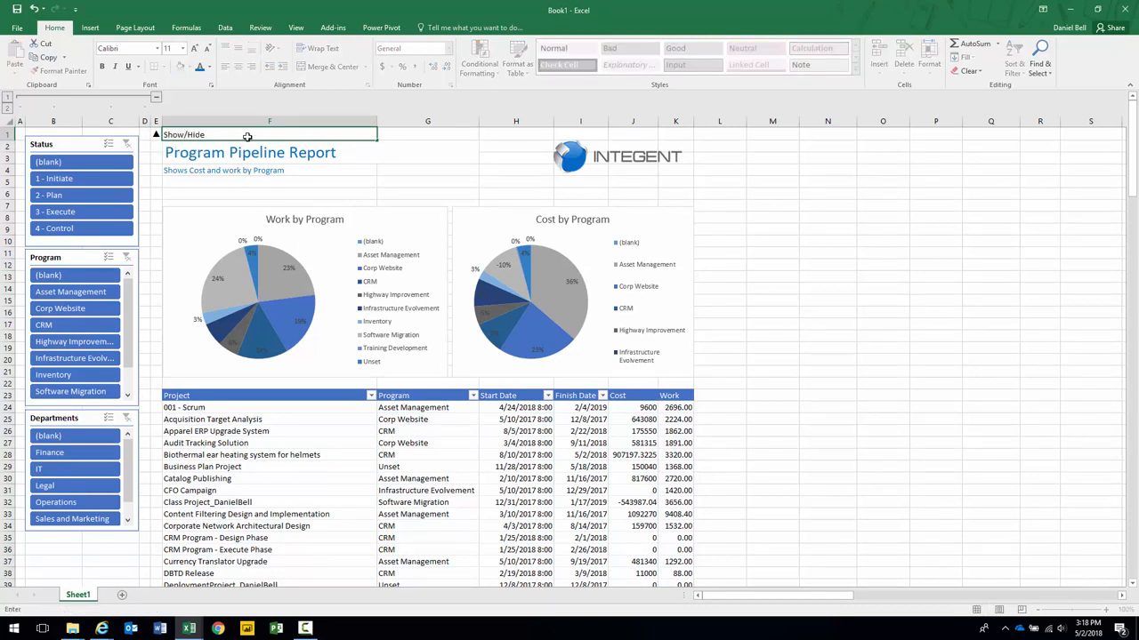
text( Slicers)
key(Return)
click(236, 135)
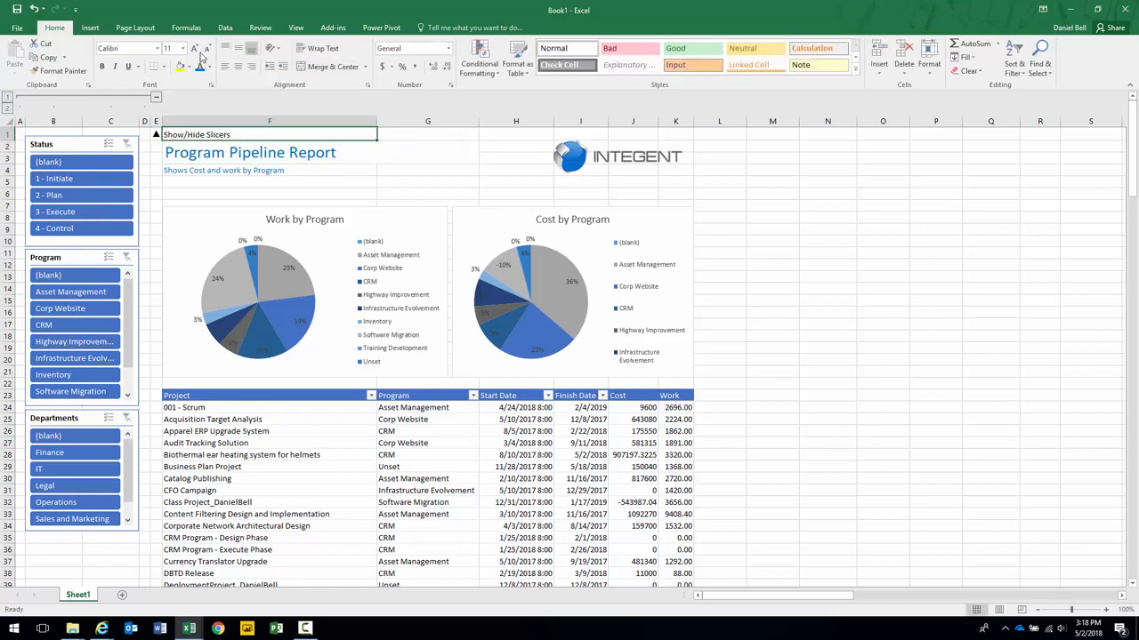
click(208, 49)
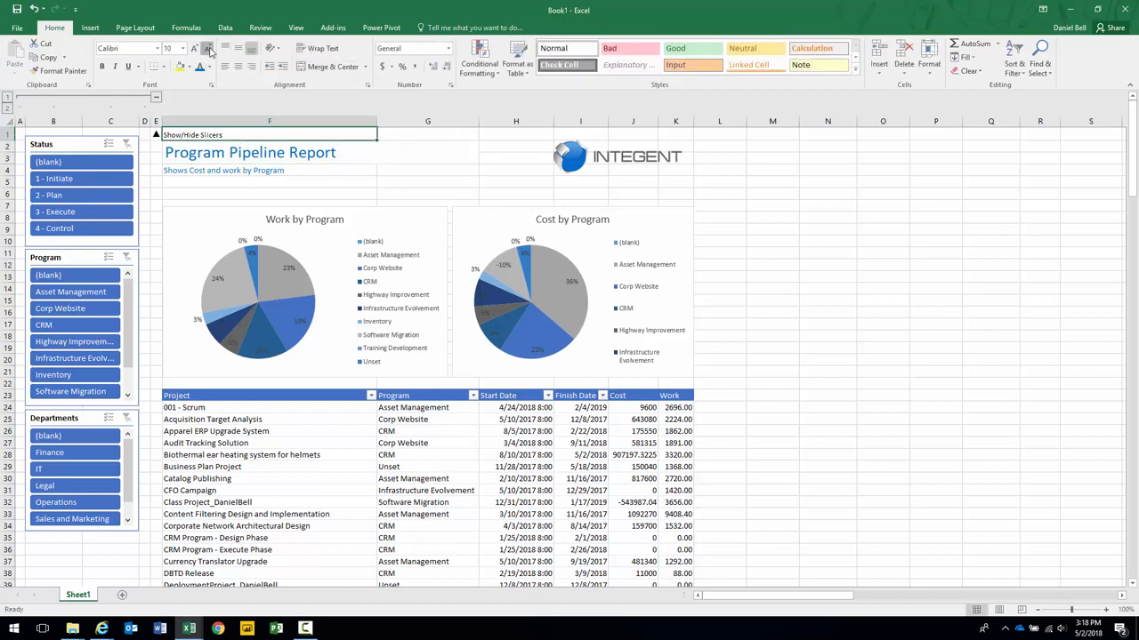
click(156, 138)
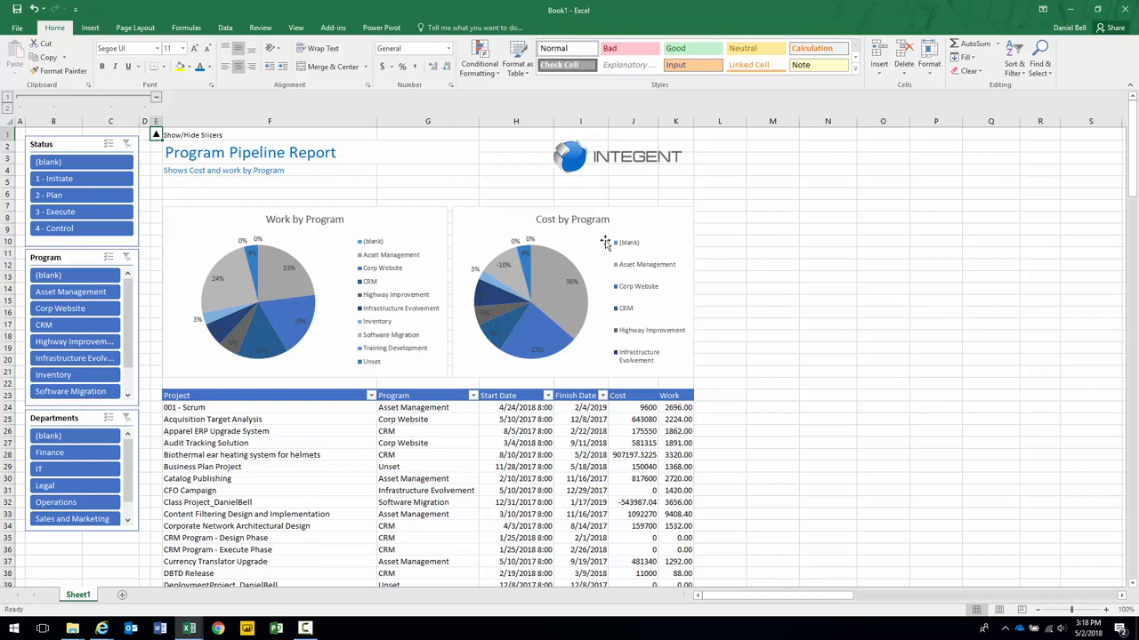
Step: Hide the worksheet's row and column headings and its gridlines, and select cell A1
click(445, 162)
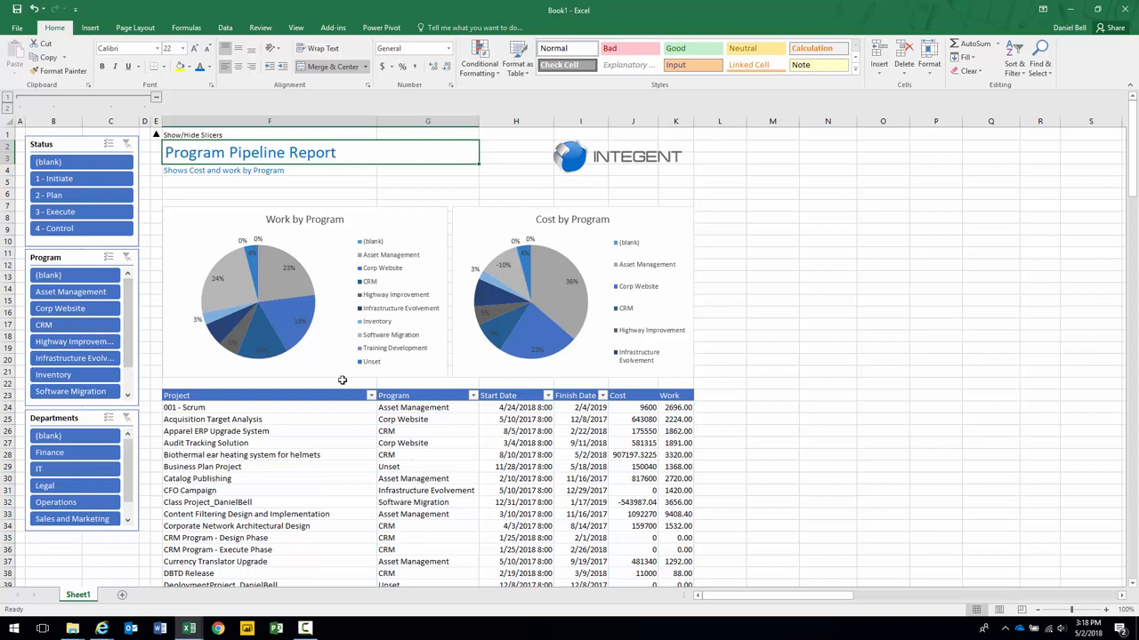
click(307, 530)
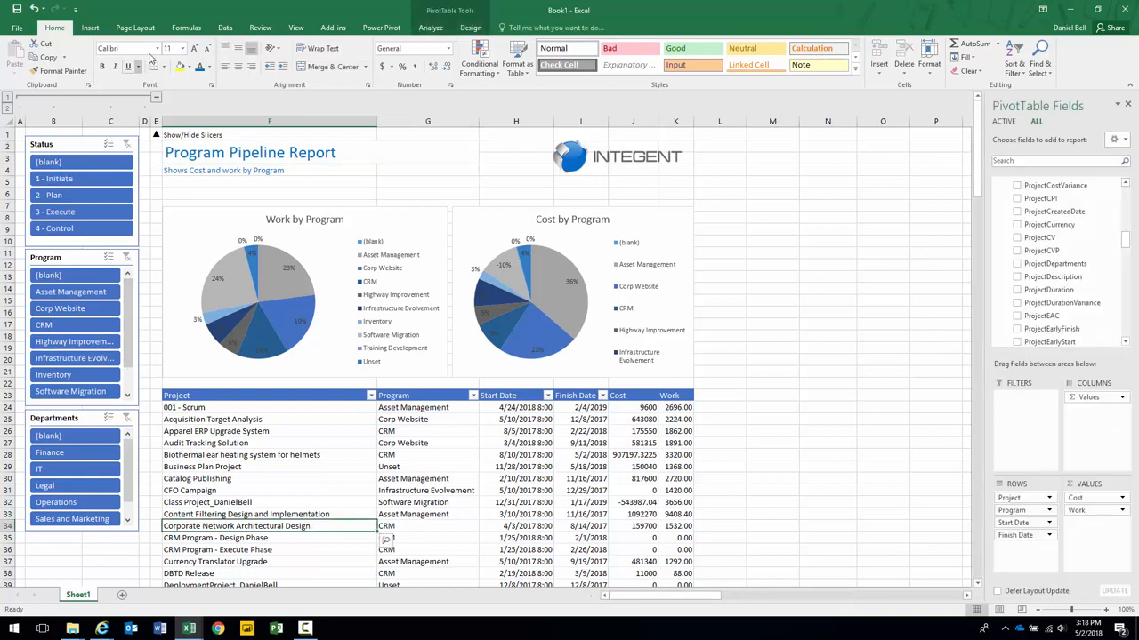
click(296, 28)
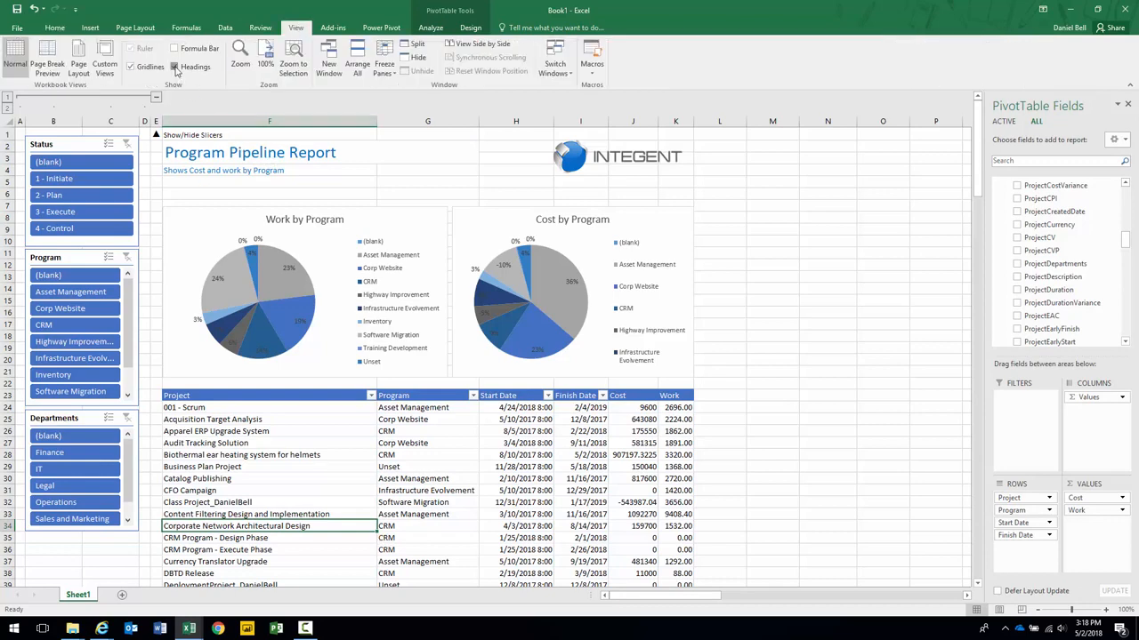
click(177, 68)
click(131, 67)
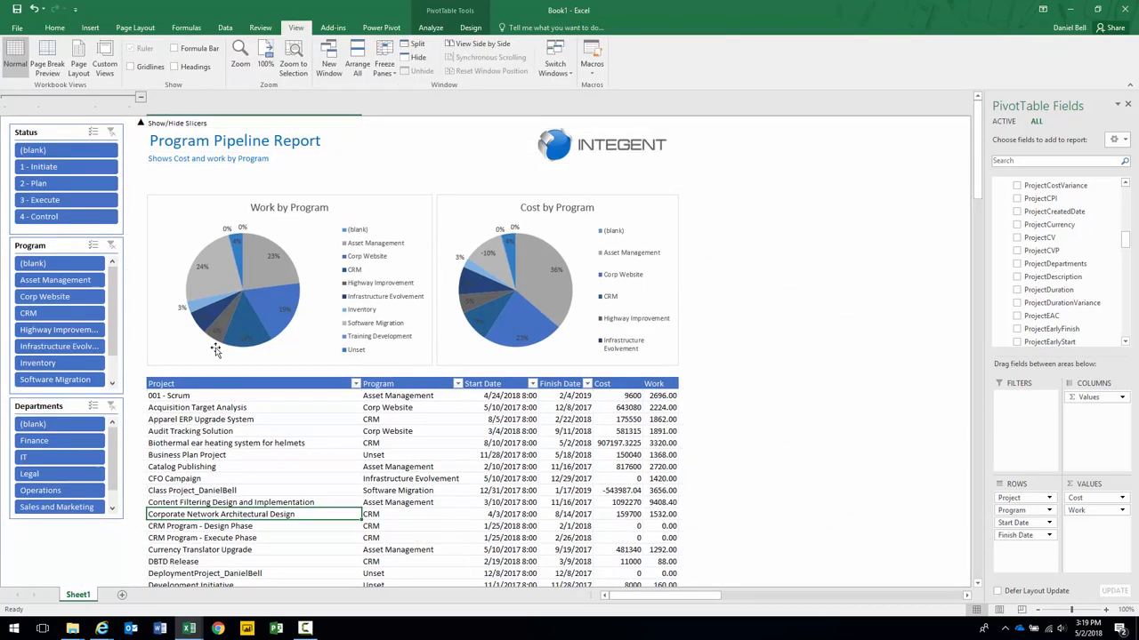
click(2, 123)
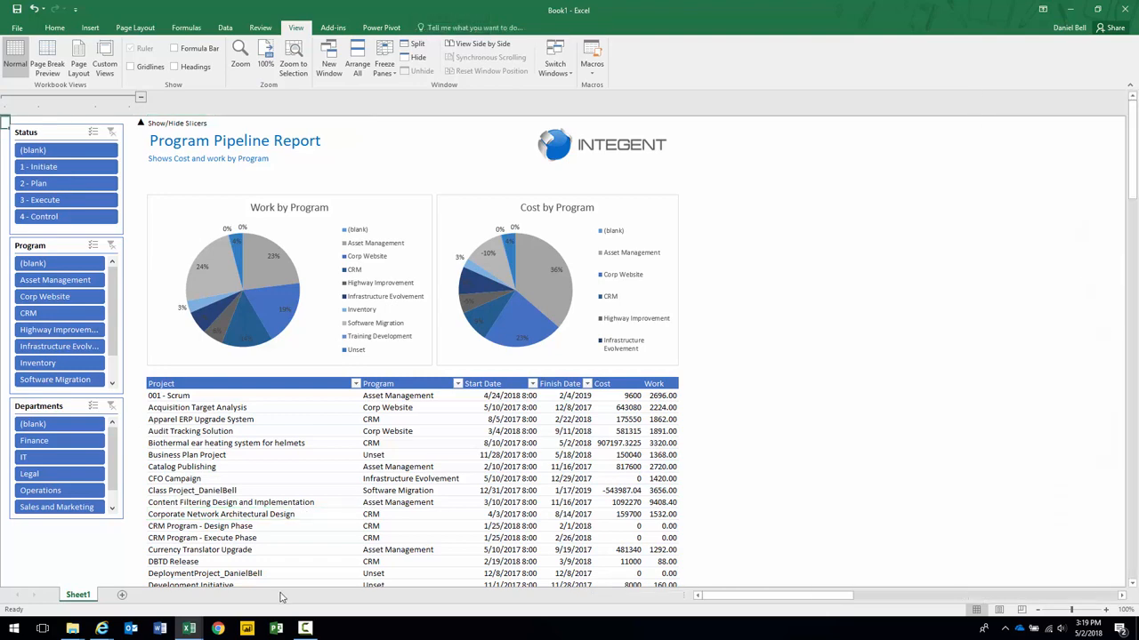
scroll(415, 529, down, 3)
scroll(415, 529, up, 3)
click(407, 210)
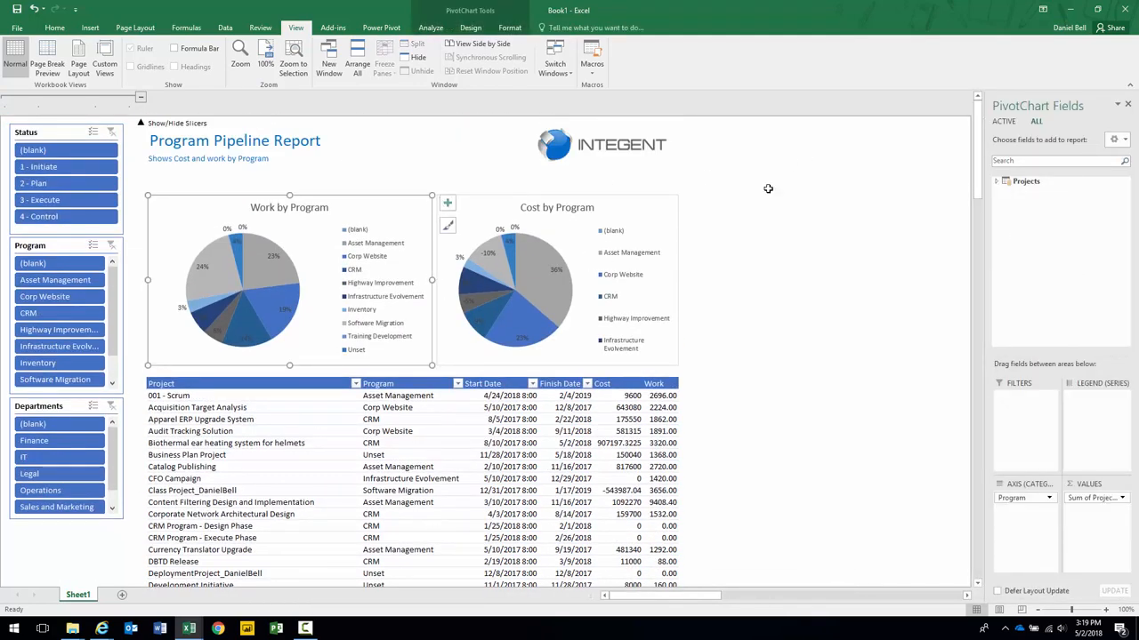
right_click(420, 211)
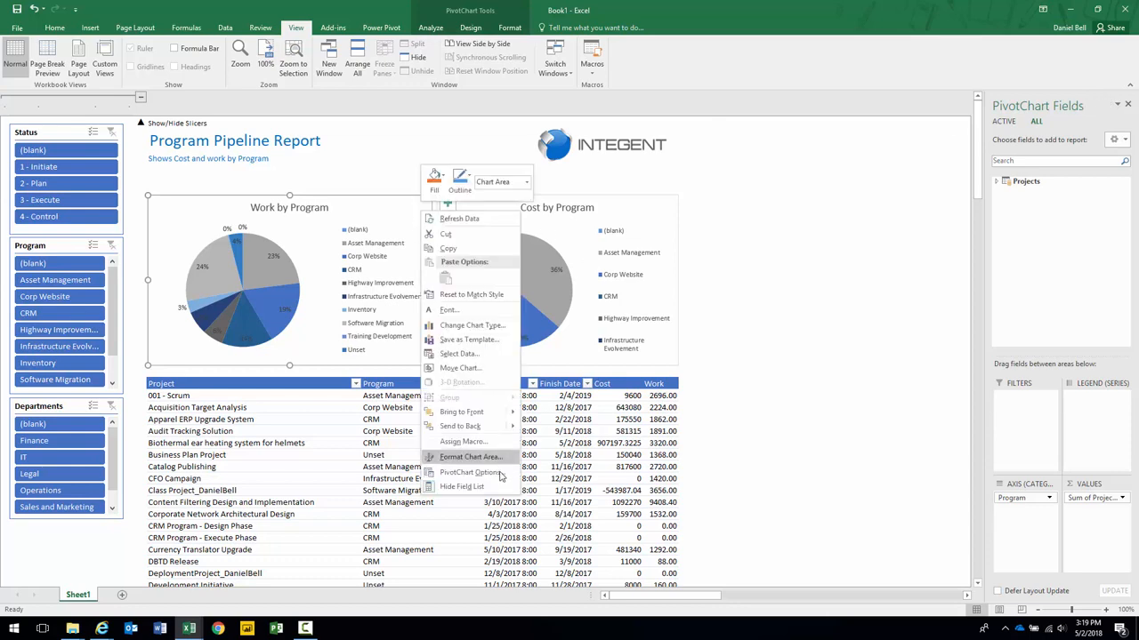
click(485, 476)
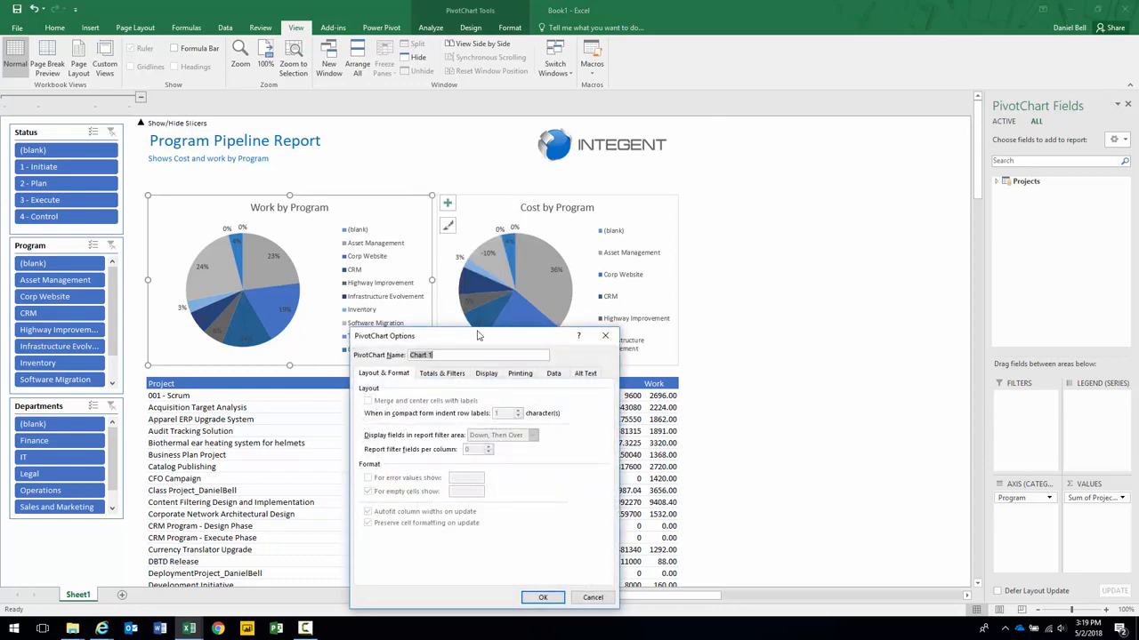
click(592, 598)
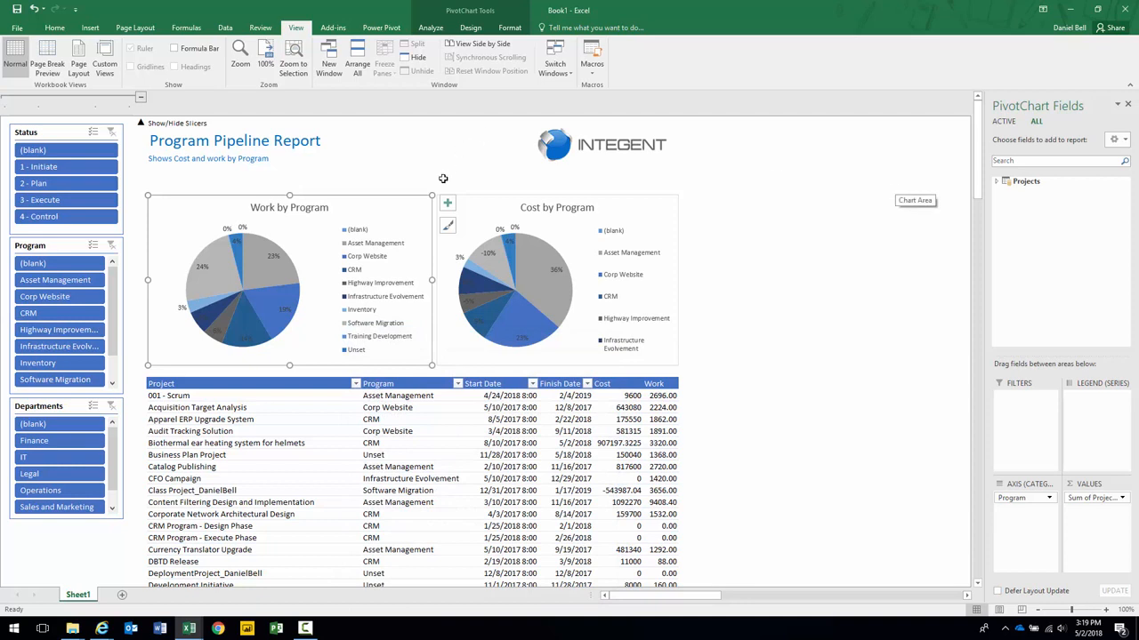
Step: Remove the border lines from the Work by Program and Cost by Program charts, close the side panes, and select cell A1
right_click(406, 210)
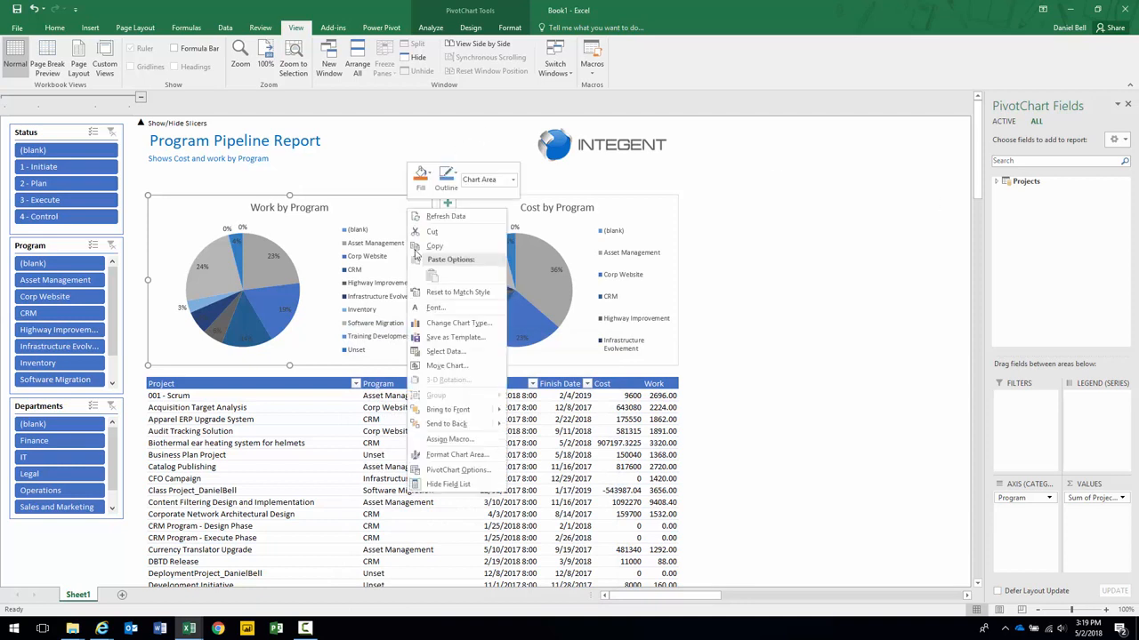
click(455, 455)
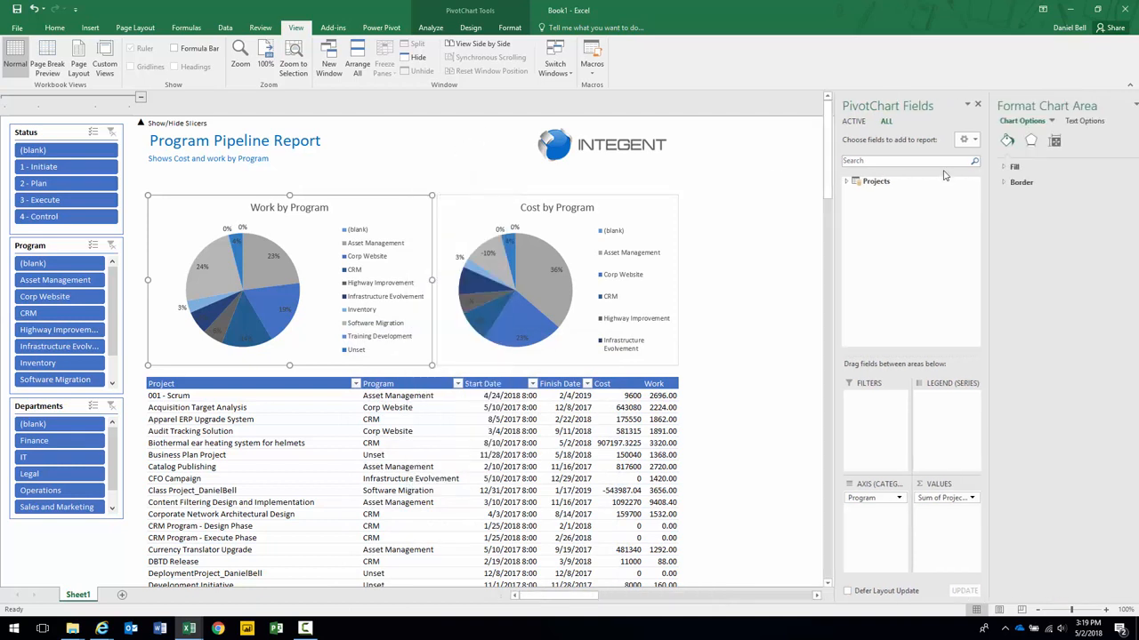
click(1000, 182)
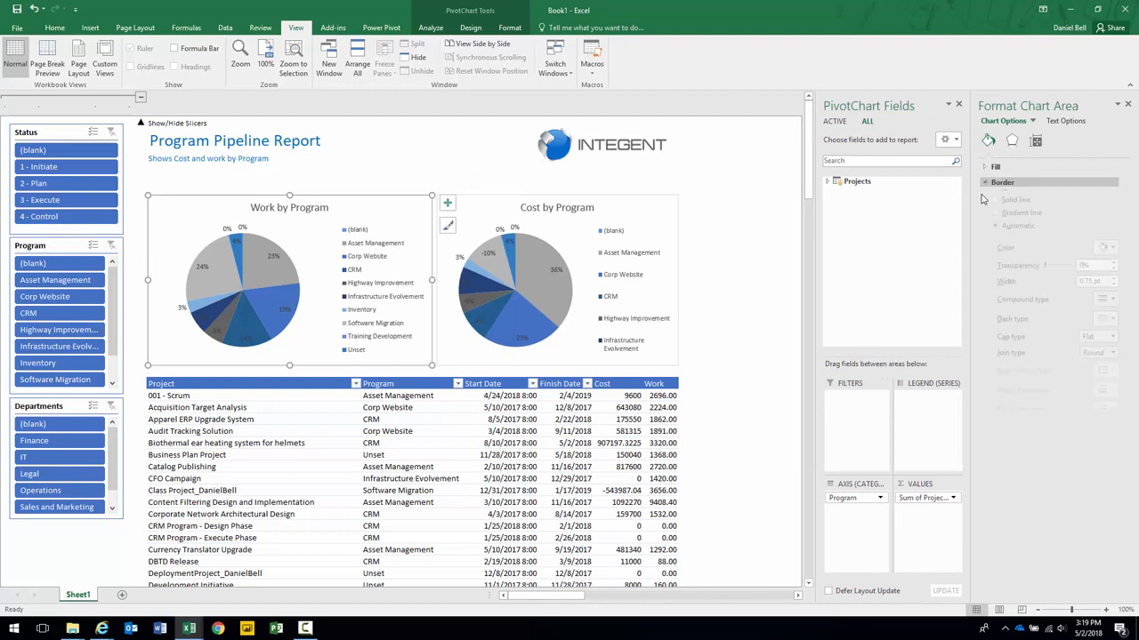
click(628, 212)
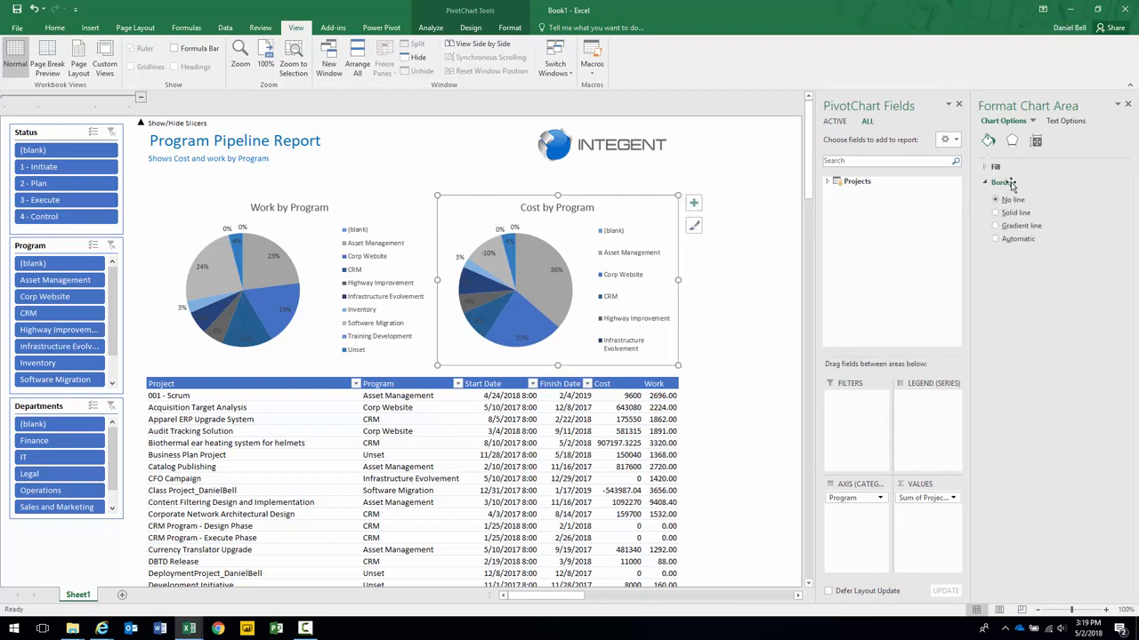
click(996, 199)
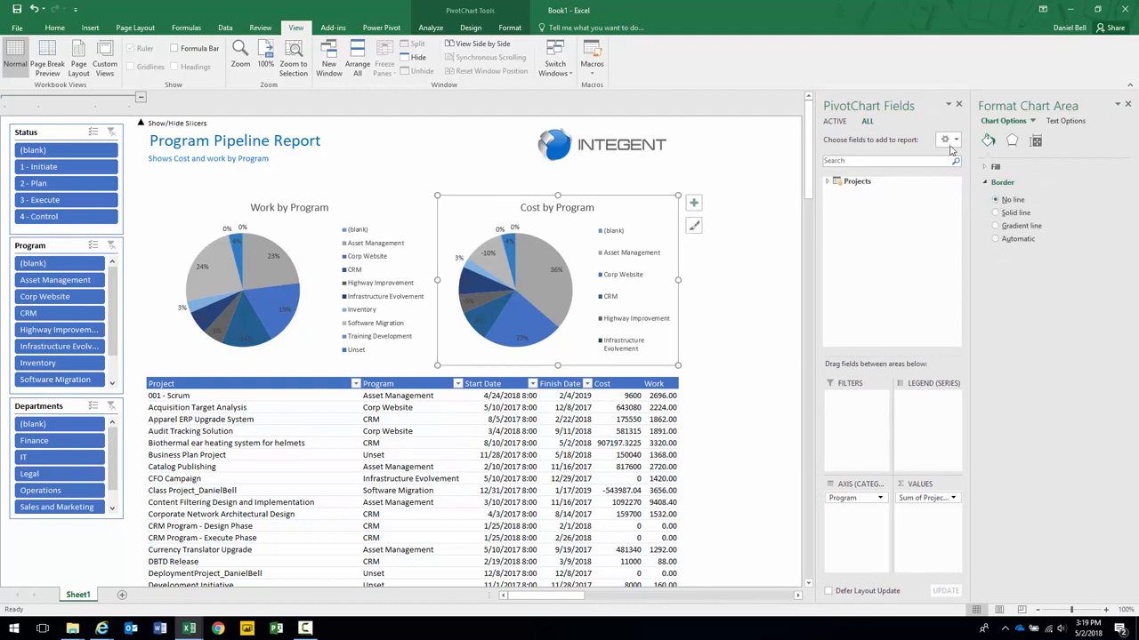
click(1126, 105)
click(1126, 105)
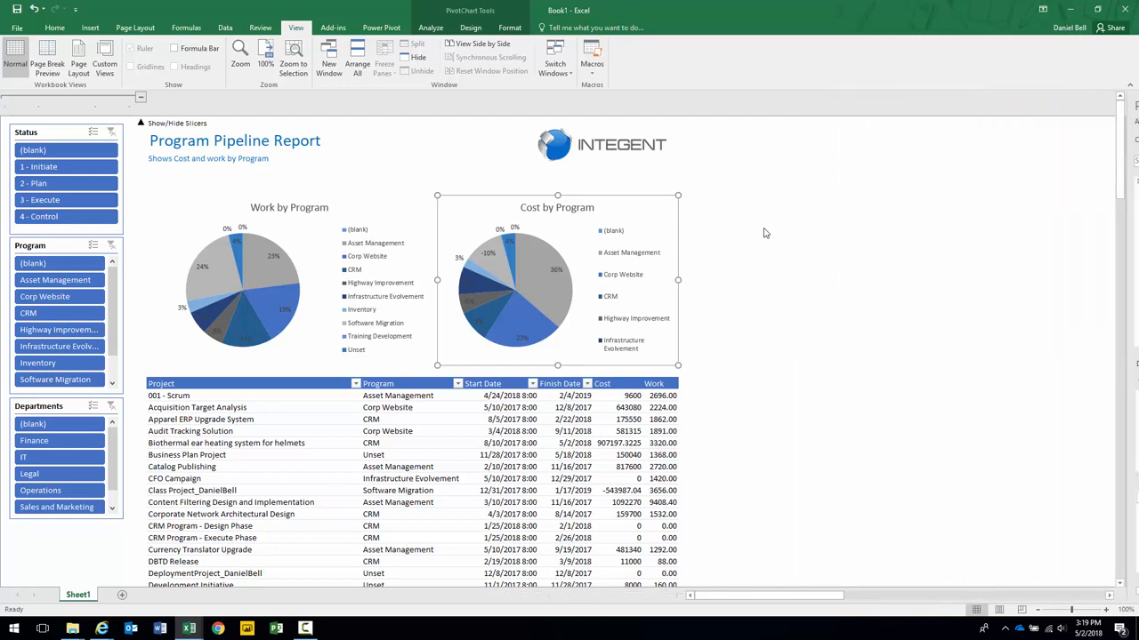
click(763, 233)
click(269, 505)
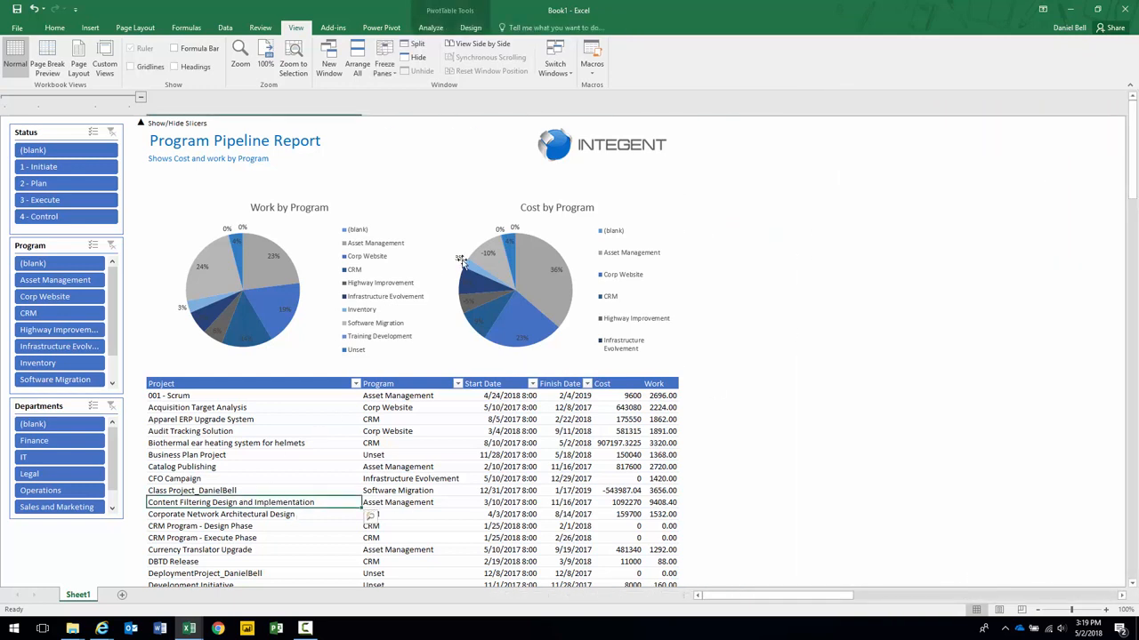
click(3, 122)
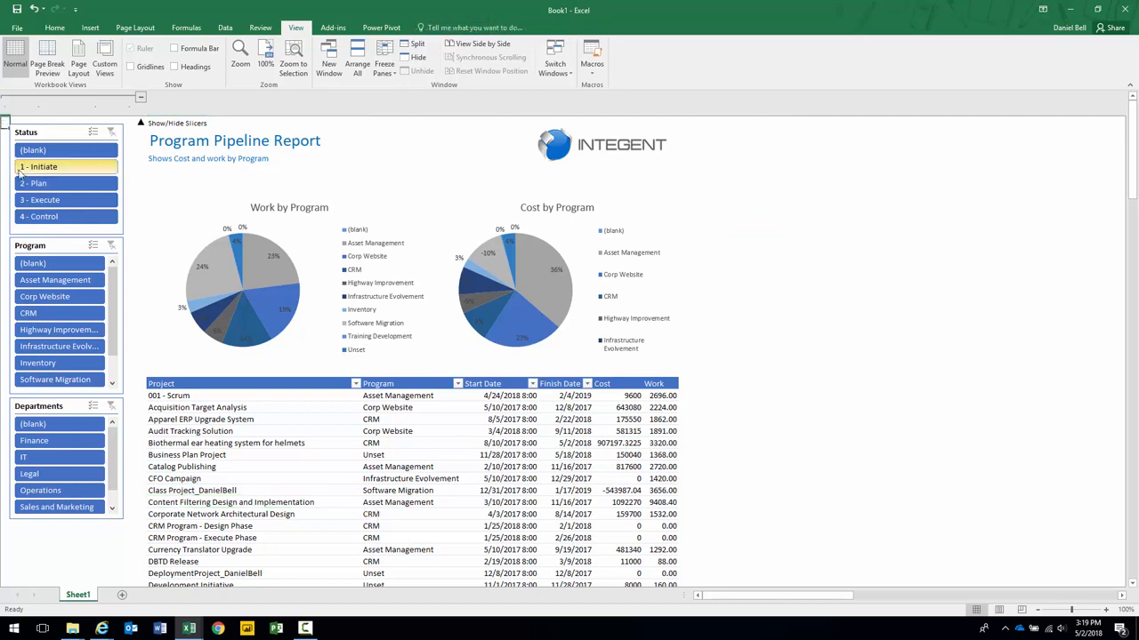
click(15, 27)
click(48, 148)
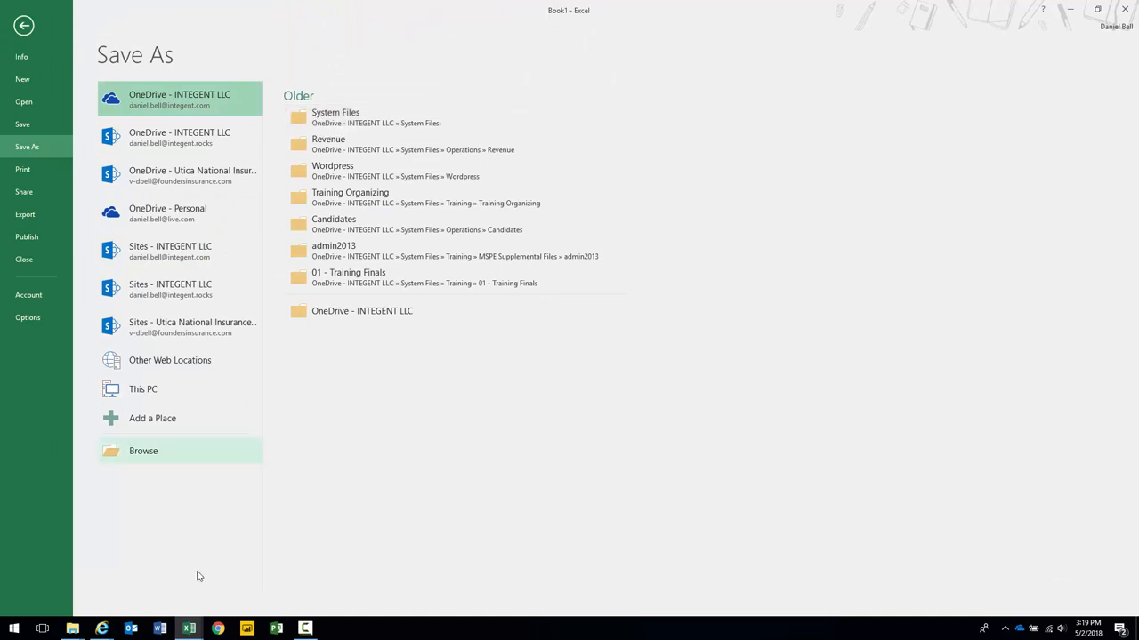
click(57, 589)
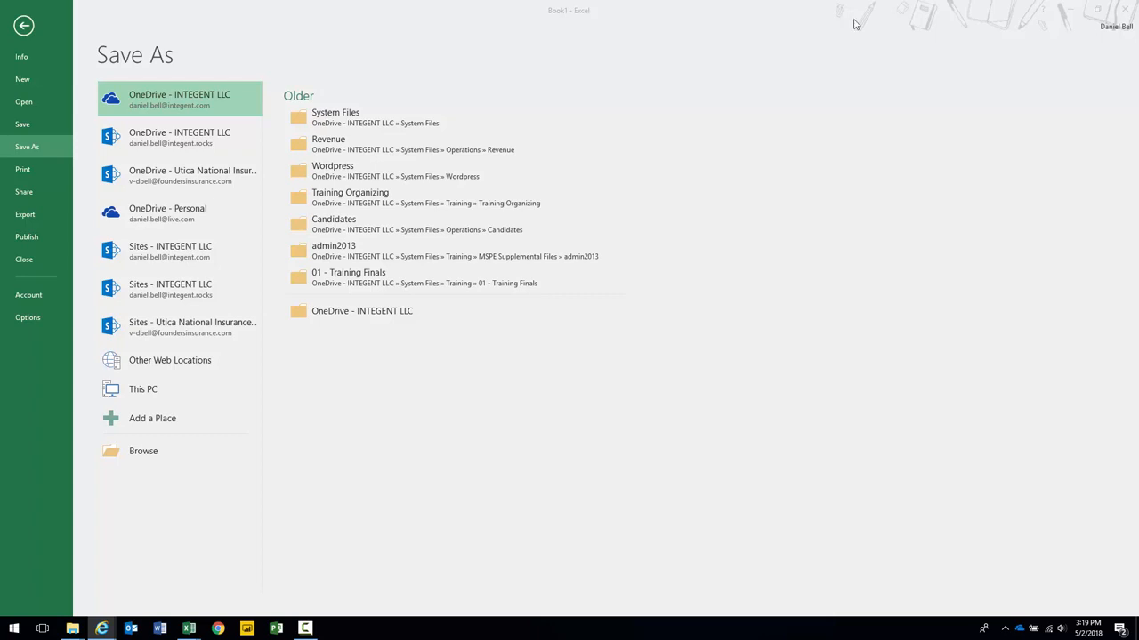
click(157, 455)
click(241, 32)
text(https://integent.sharepoint.com/sites/pwa/PWAReports)
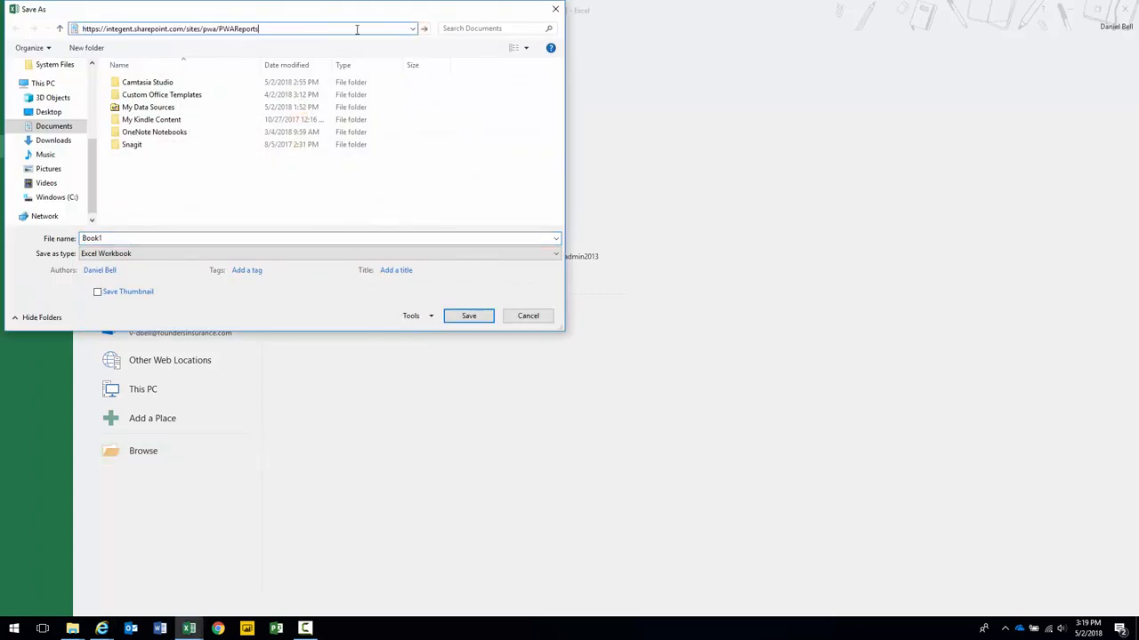
click(424, 29)
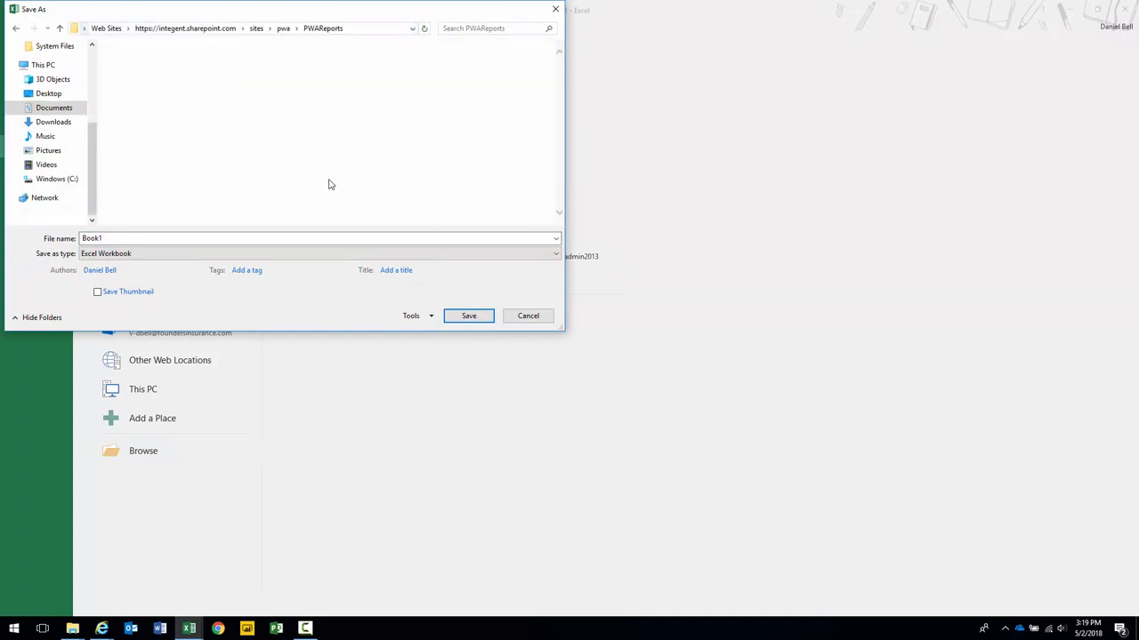
click(151, 195)
scroll(151, 195, down, 2)
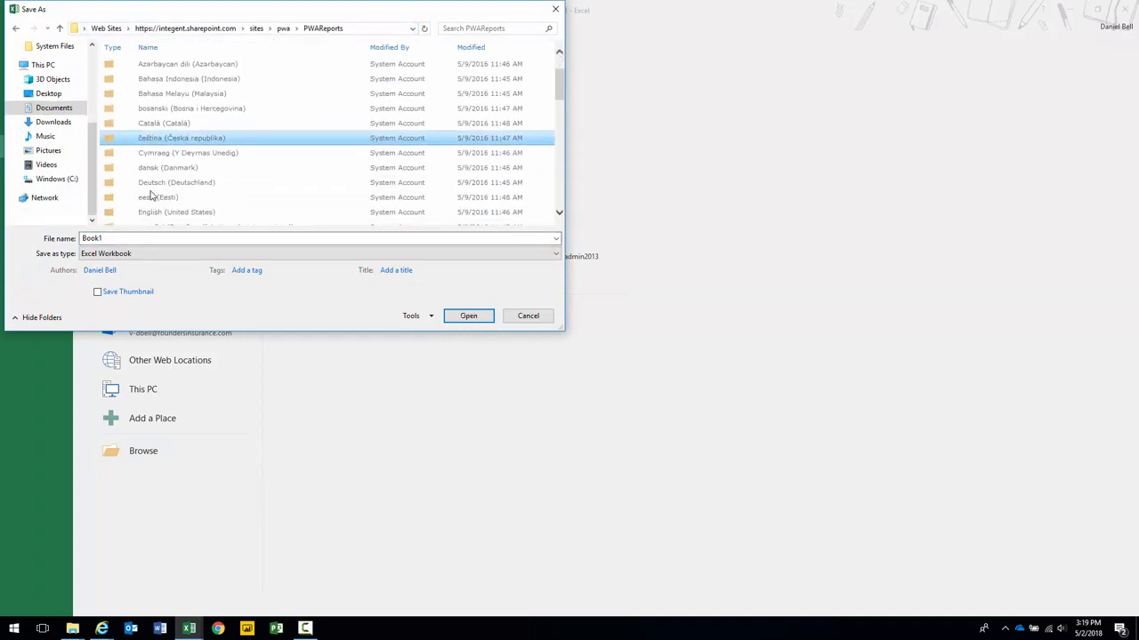
click(163, 185)
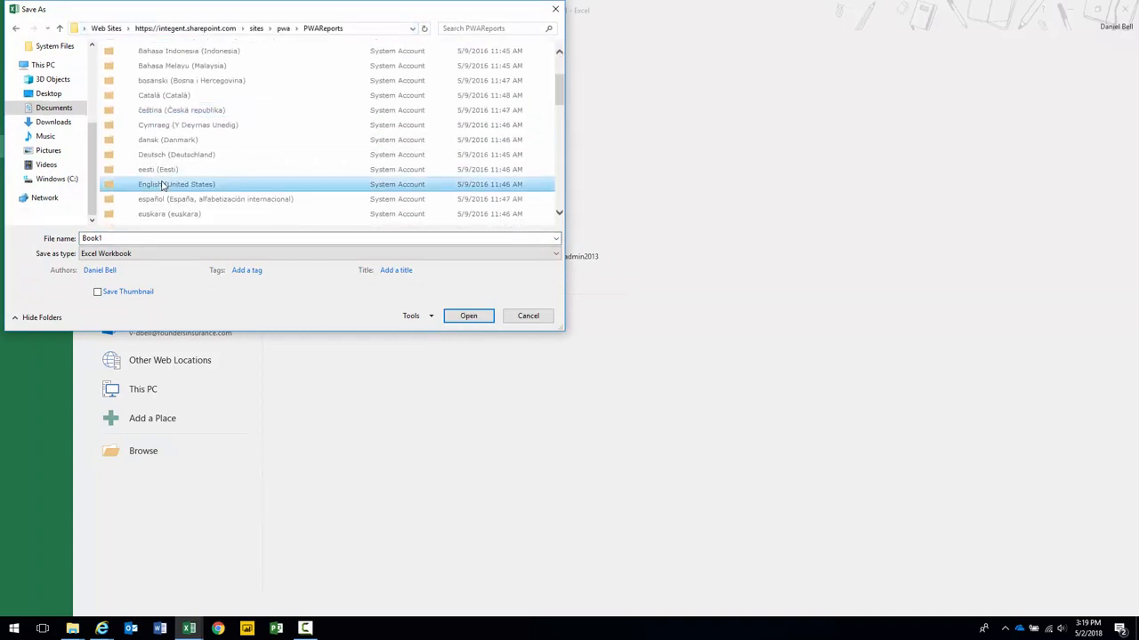
double_click(162, 185)
Step: Name the workbook "Program Pipeline Report for Video" and save it in the English (United States) folder
click(127, 239)
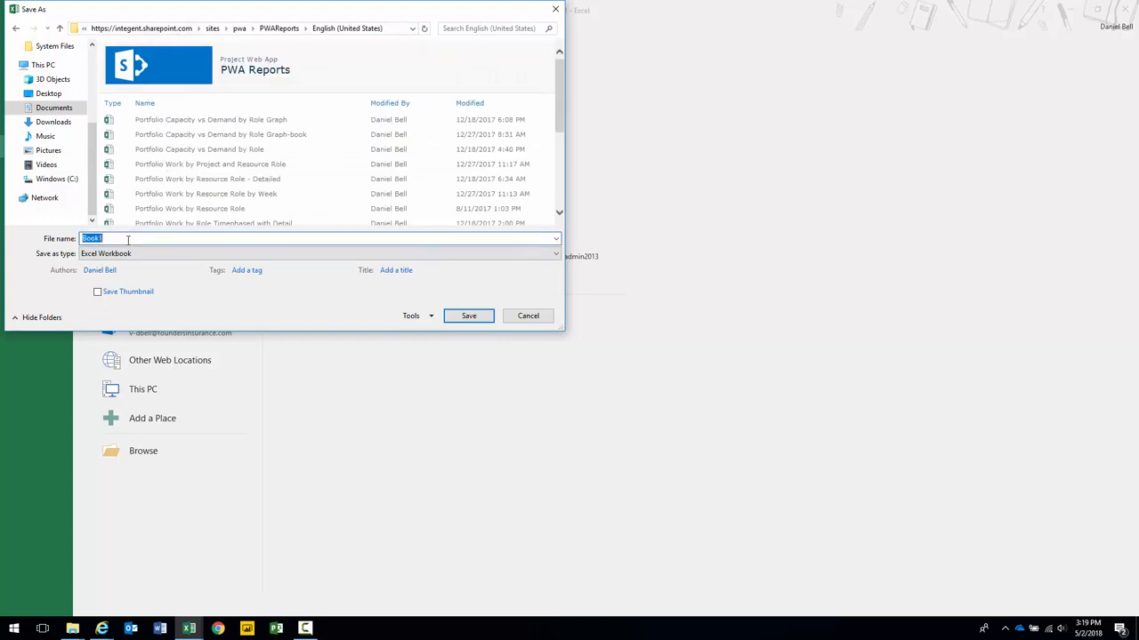
text(Program Pipeline R)
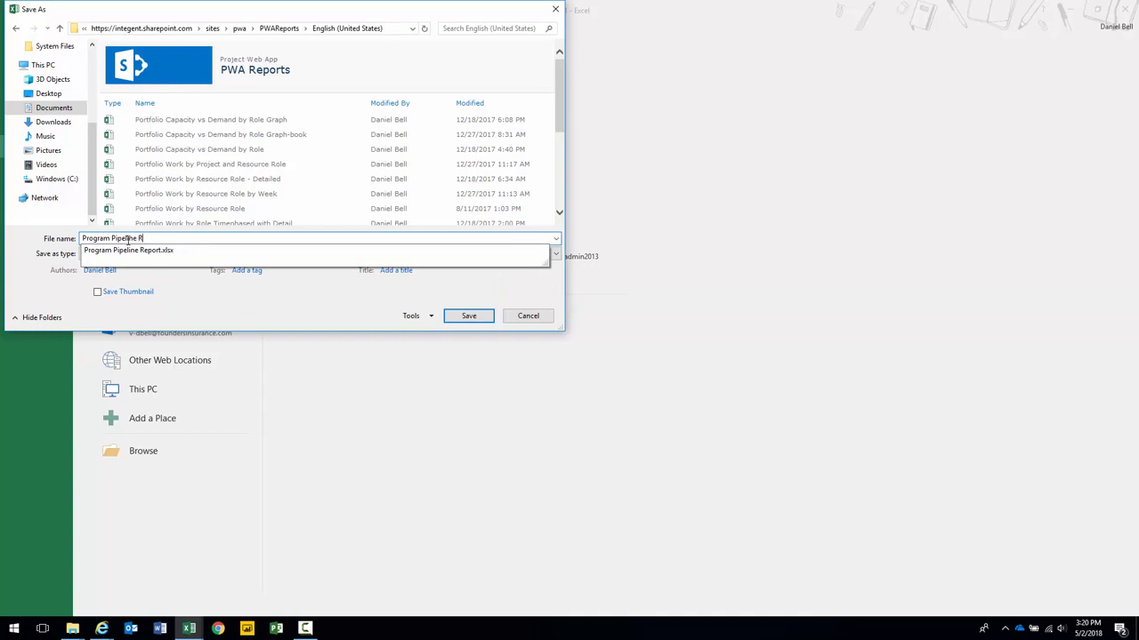
text(eport for)
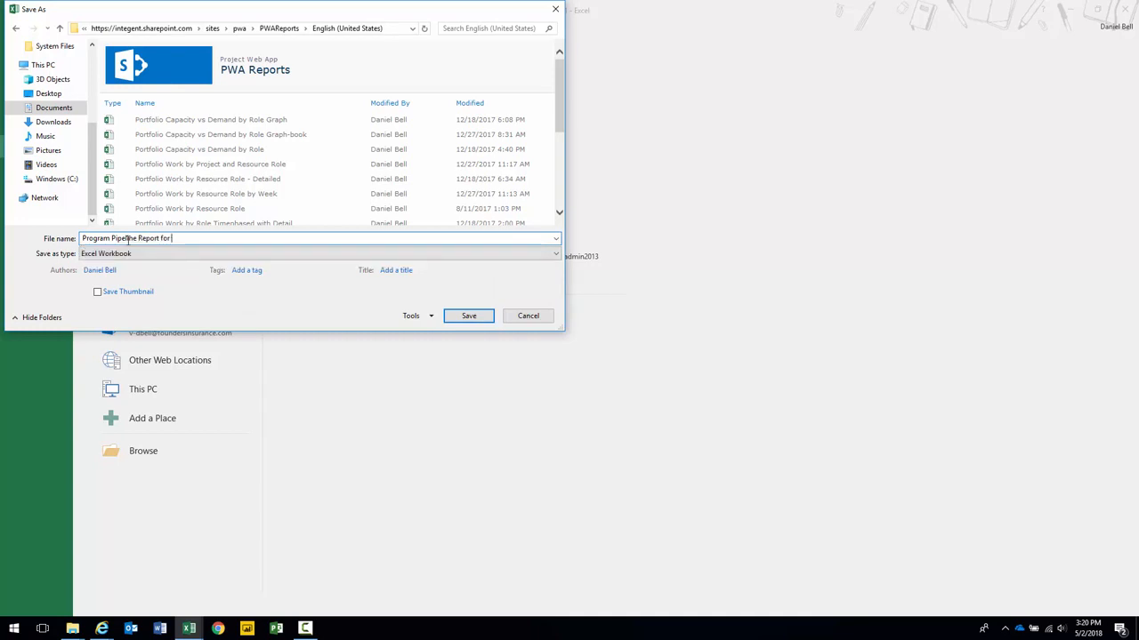
text( Video)
key(Return)
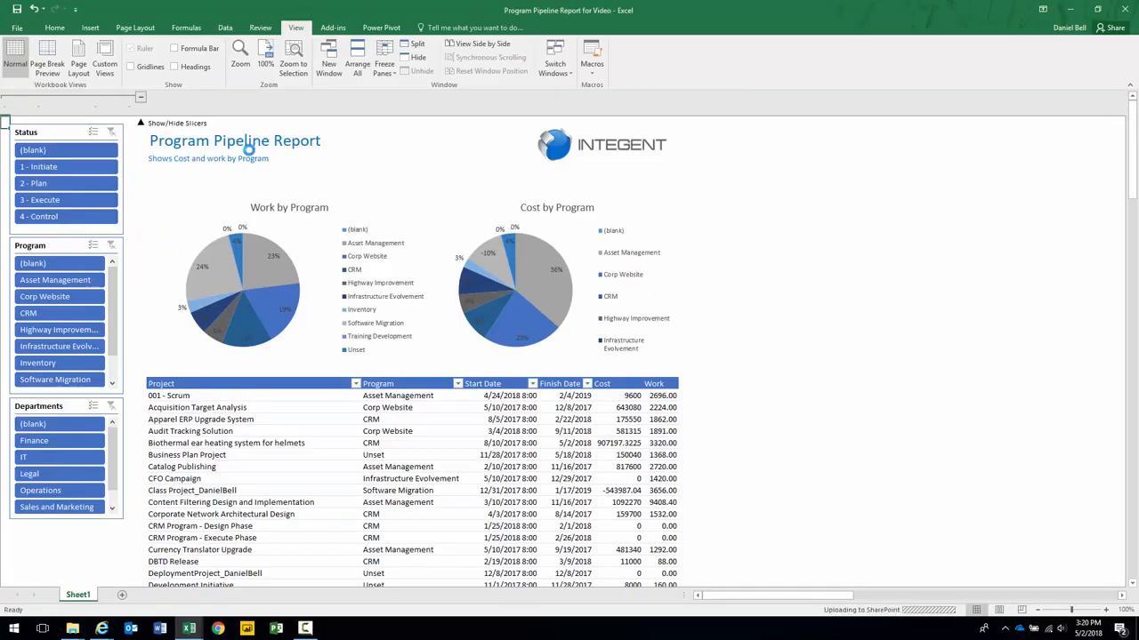
Step: Connect the Status slicer to Chart 1 and Chart 2 in addition to PivotTable1
right_click(62, 130)
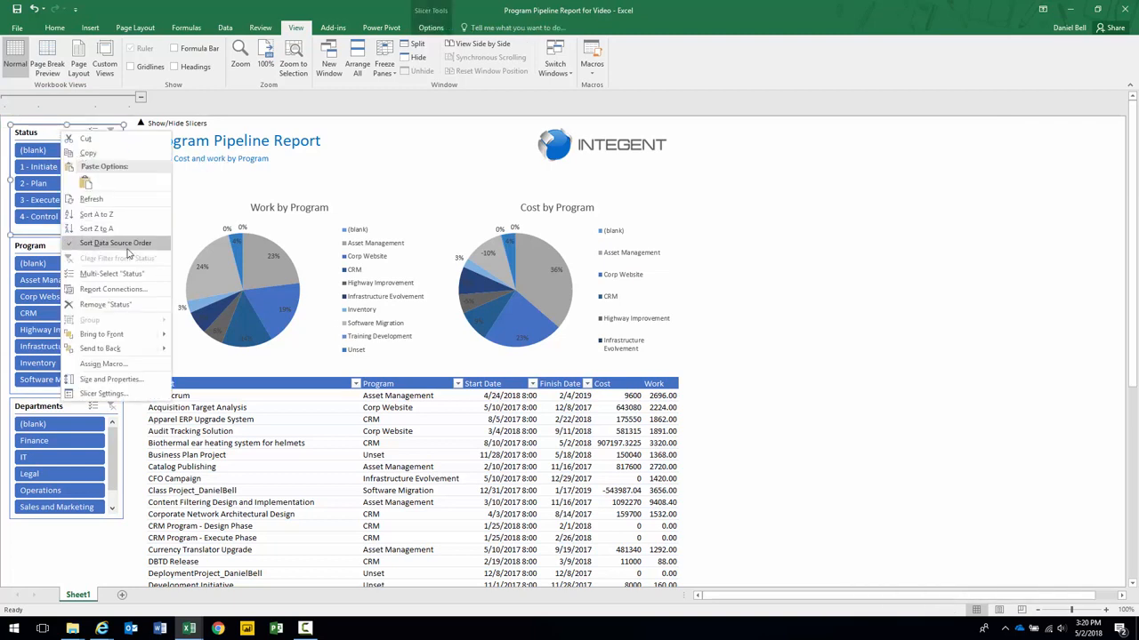
click(116, 289)
drag(210, 257, 420, 211)
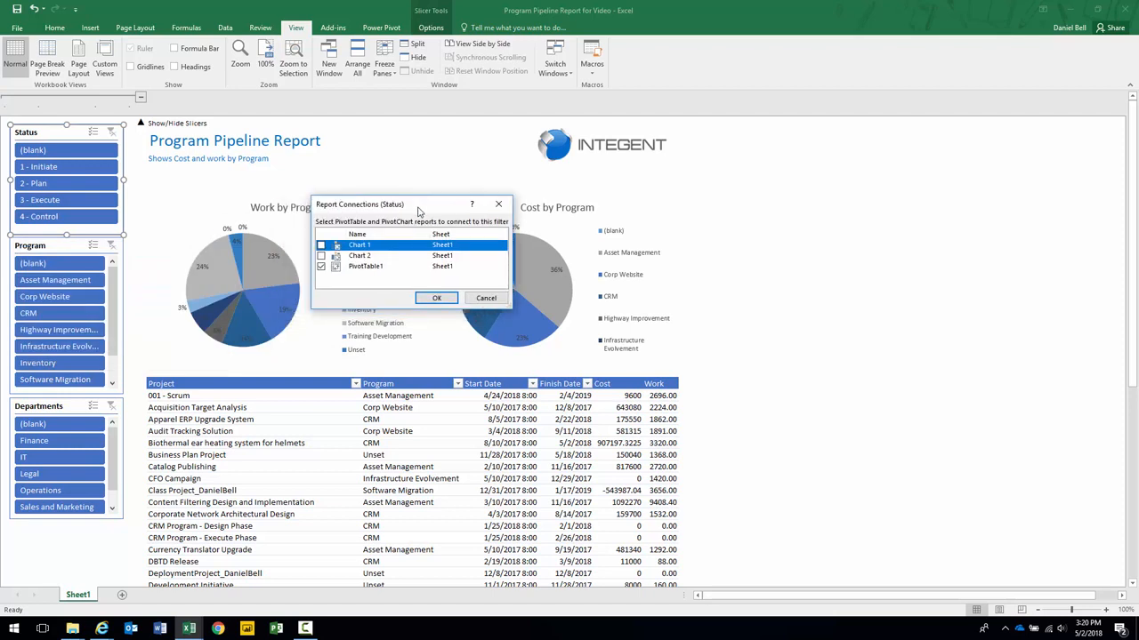
click(321, 255)
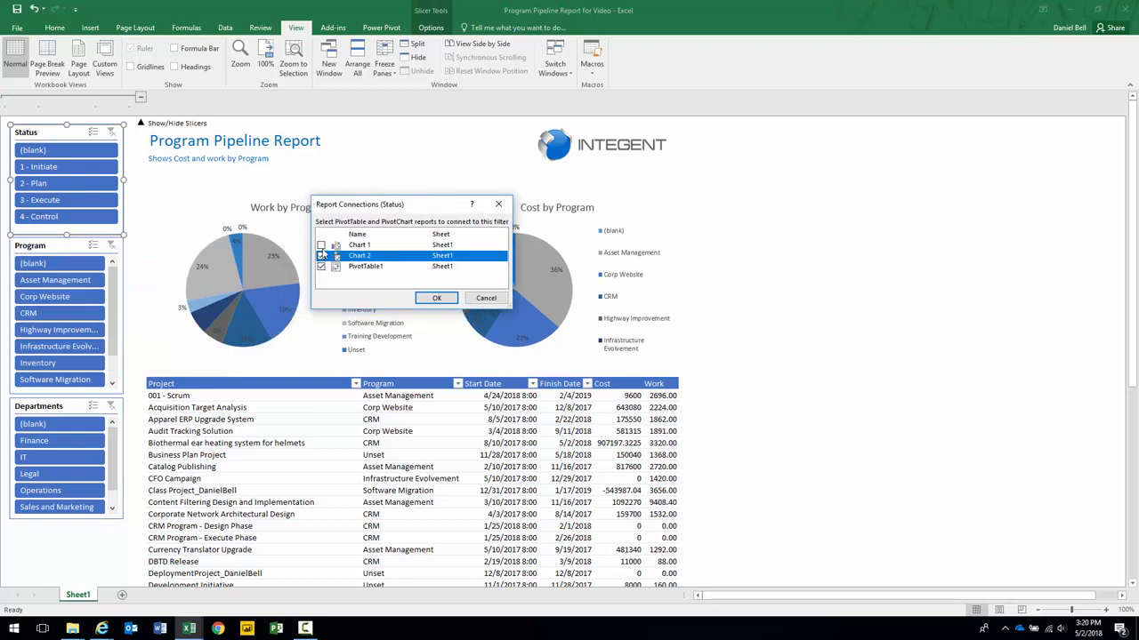
click(321, 245)
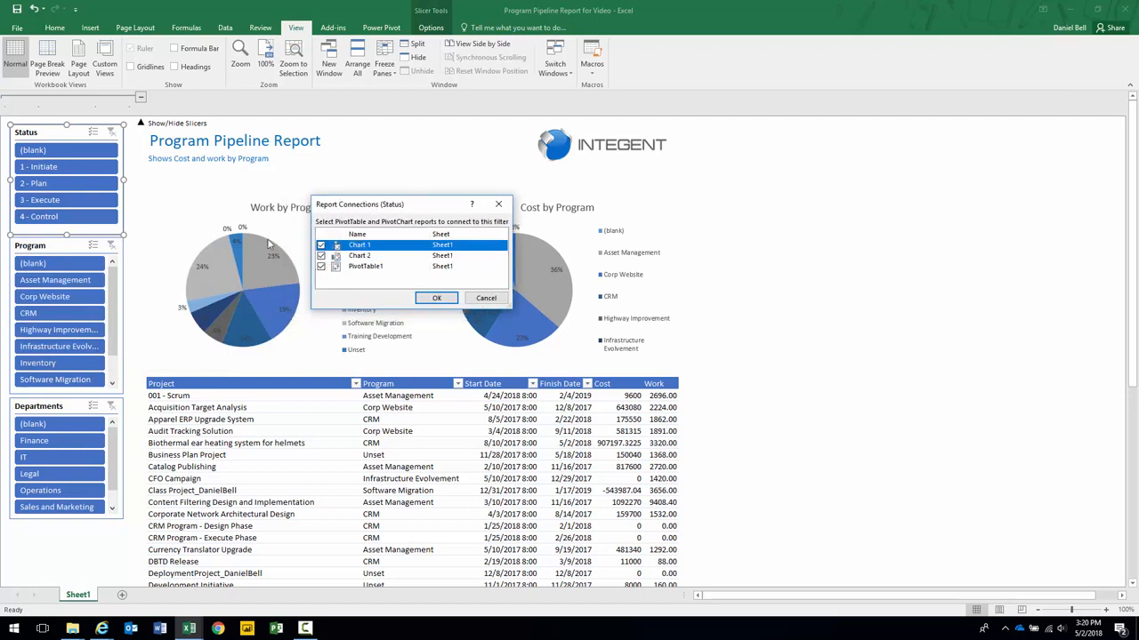
click(437, 298)
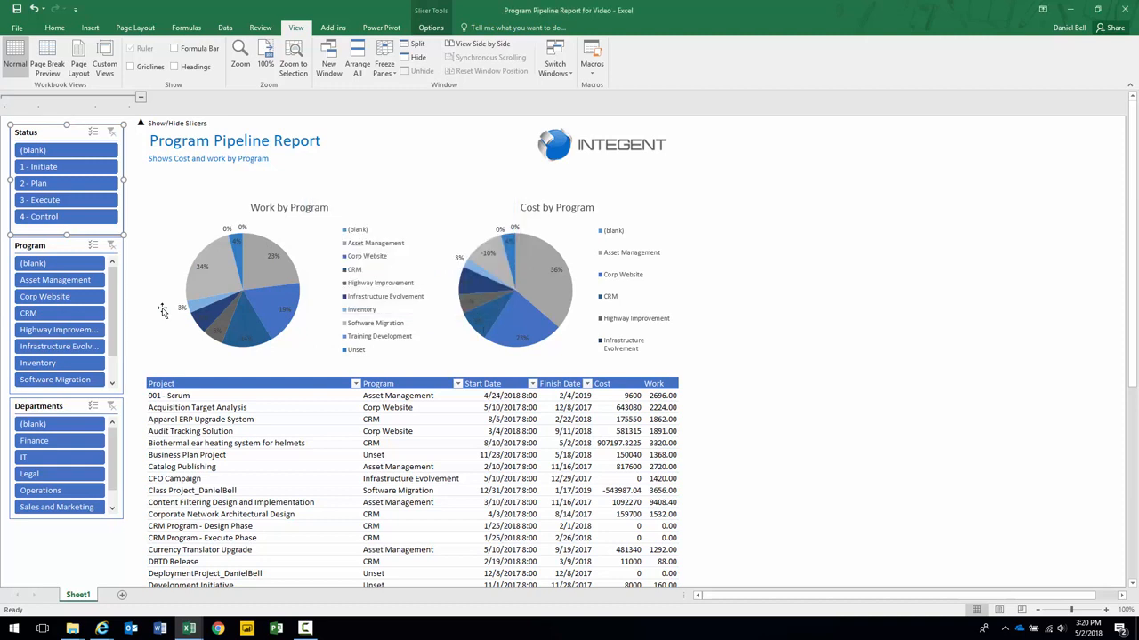
Step: Connect the Program slicer to Chart 1 and Chart 2 as well as PivotTable1
click(66, 248)
right_click(66, 248)
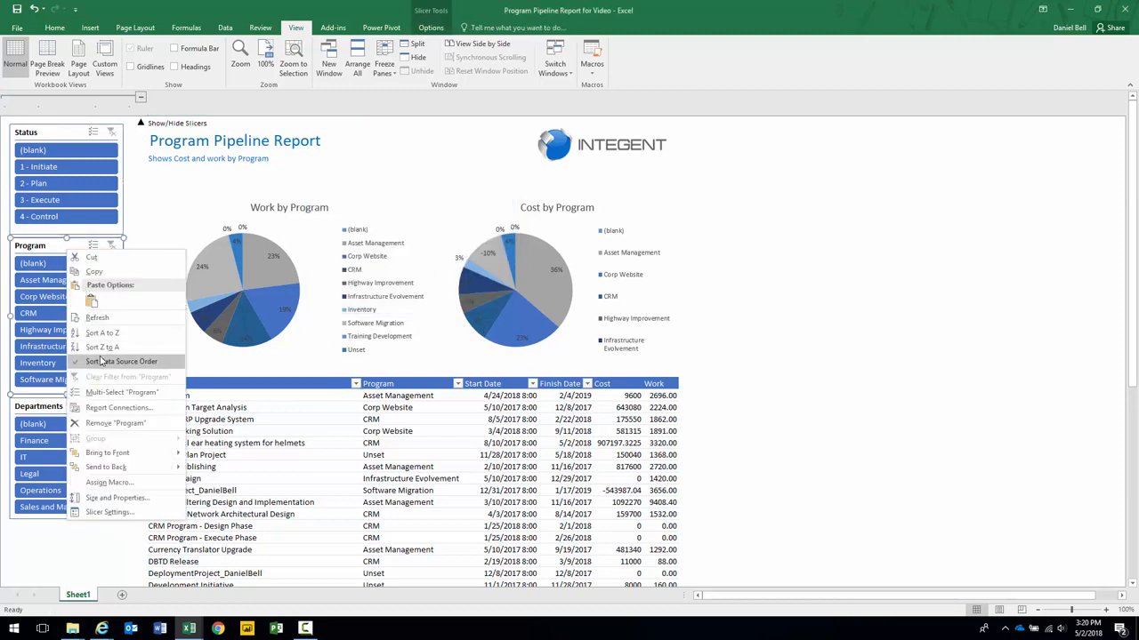
click(118, 408)
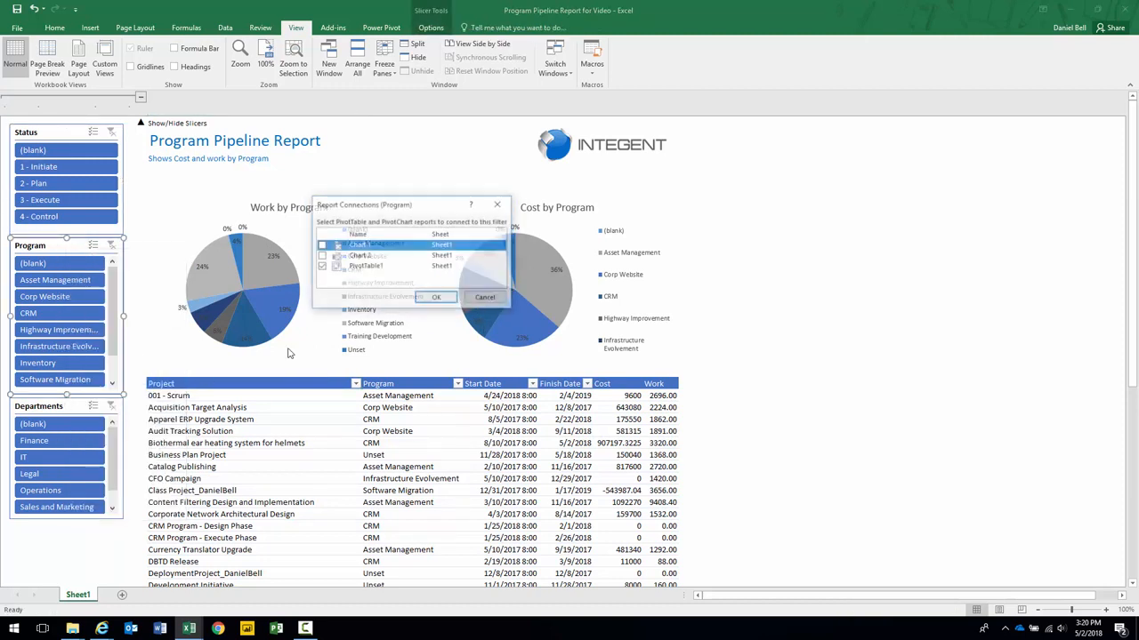
click(321, 256)
click(437, 298)
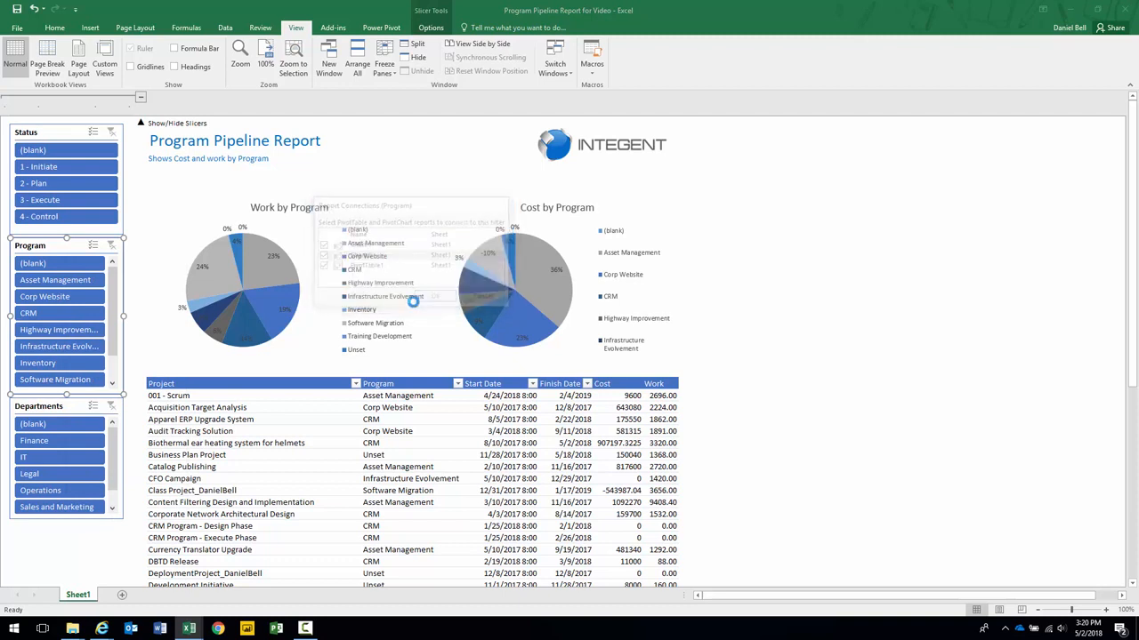
Step: Connect the Departments slicer to Chart 1 and Chart 2 along with PivotTable1
click(80, 408)
right_click(81, 408)
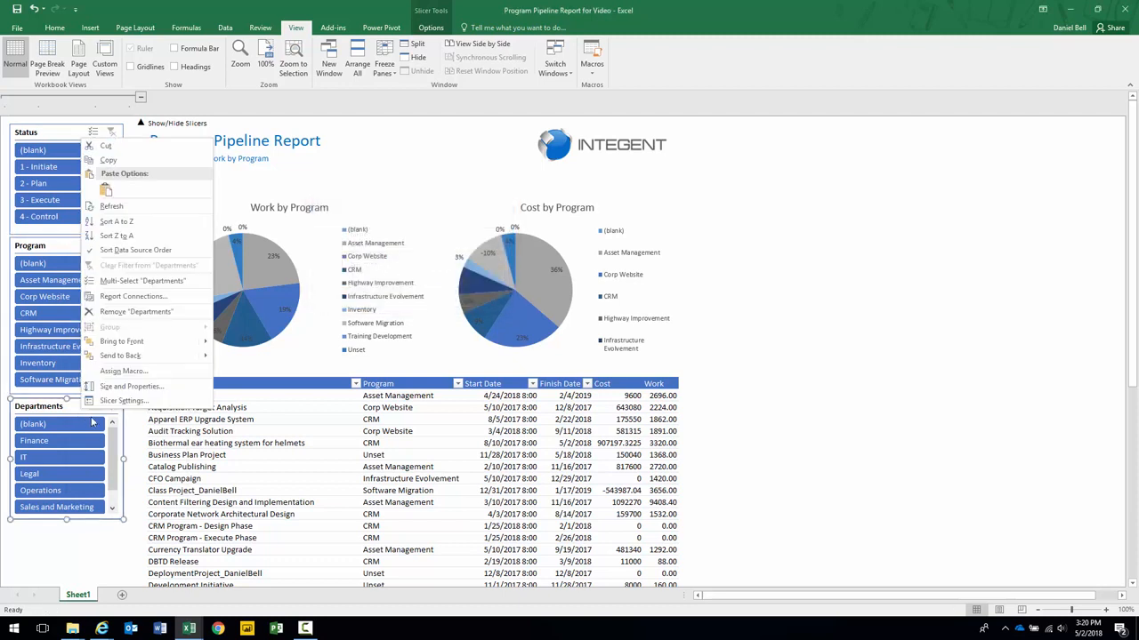
click(124, 311)
click(321, 256)
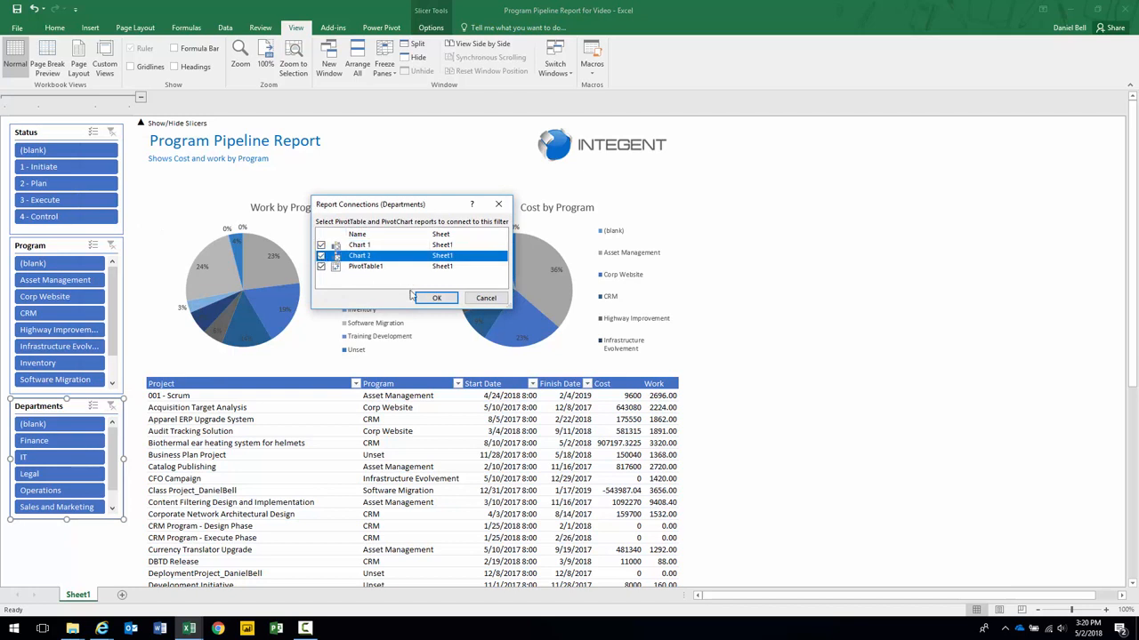
click(435, 298)
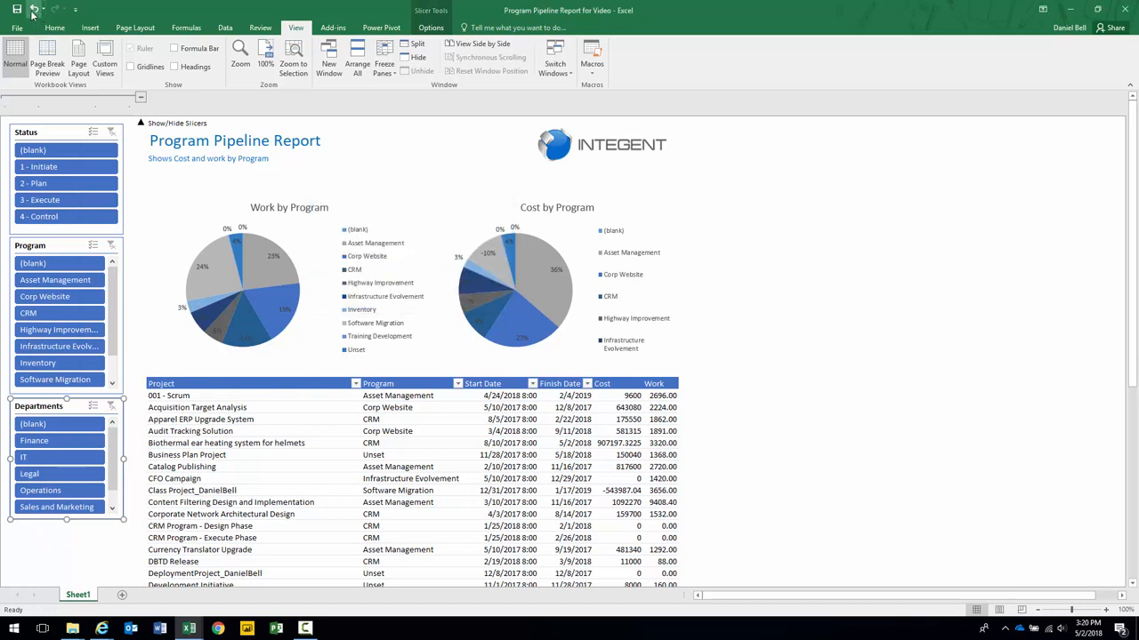
Step: Filter the report to the 3 - Execute status, check the charts and project table, and save the workbook
click(59, 201)
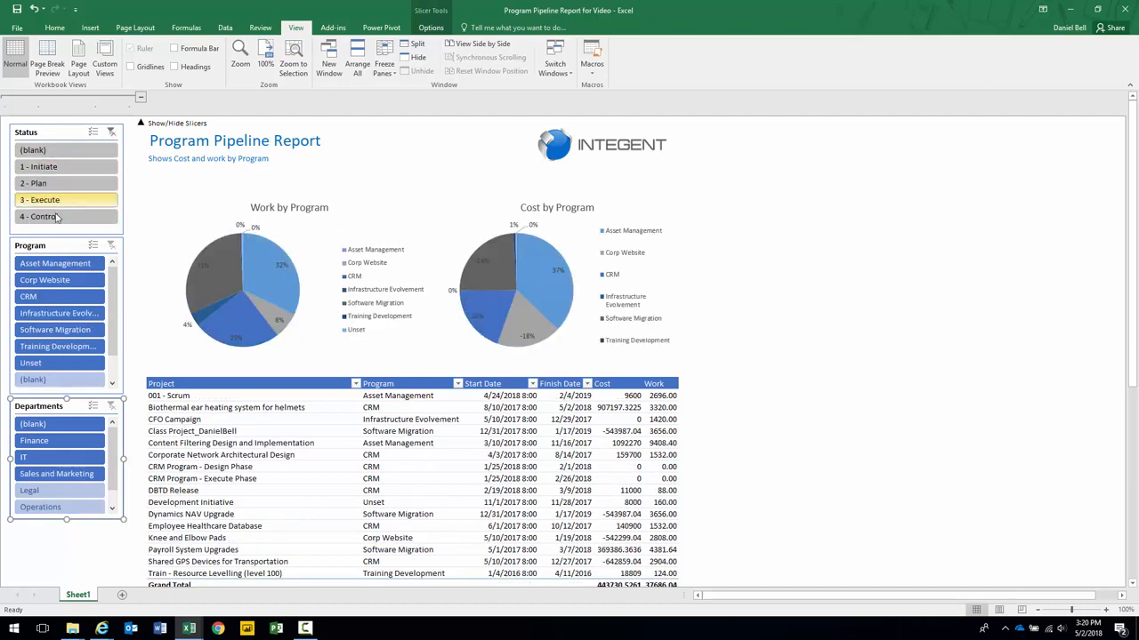
click(808, 457)
scroll(807, 457, down, 1)
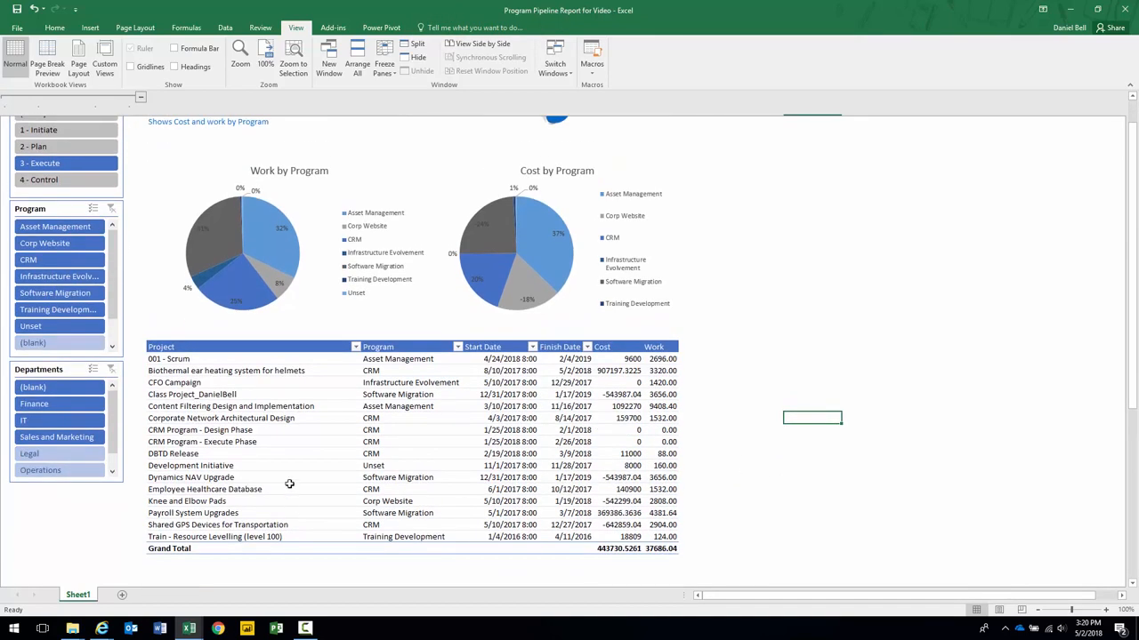
scroll(219, 485, up, 1)
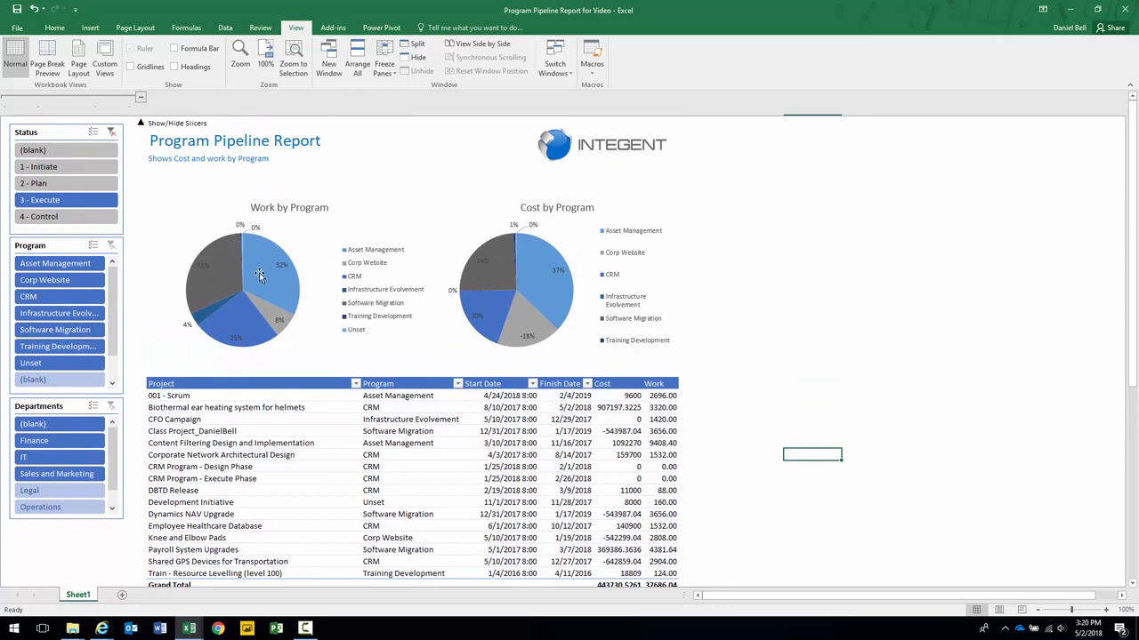
click(16, 9)
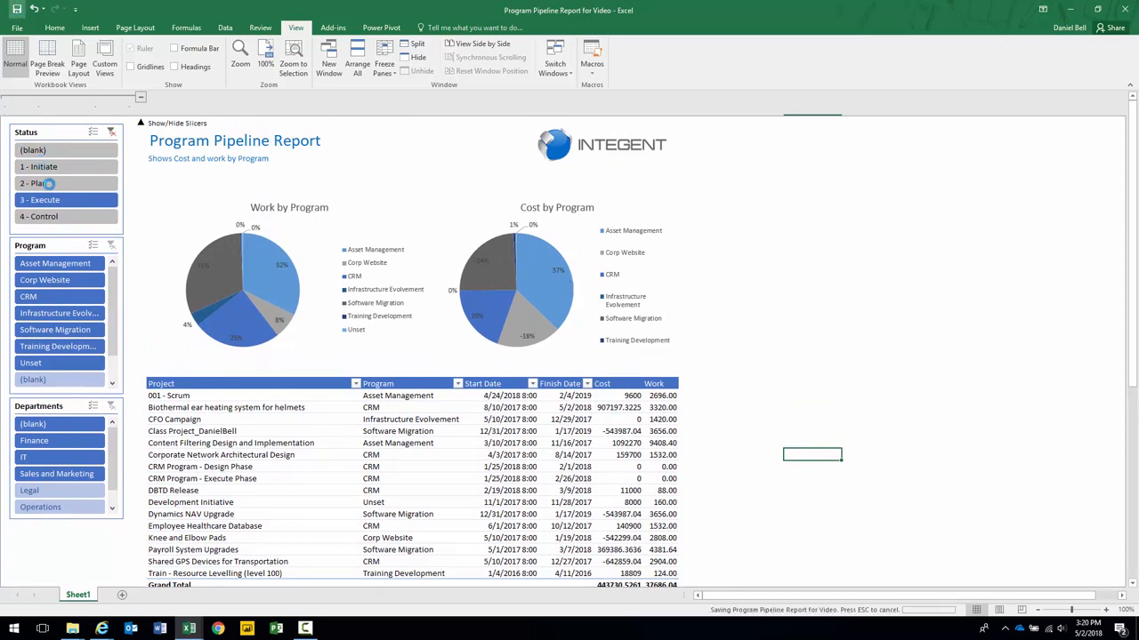
Step: Filter the report to both the 2 - Plan and 3 - Execute statuses
click(40, 183)
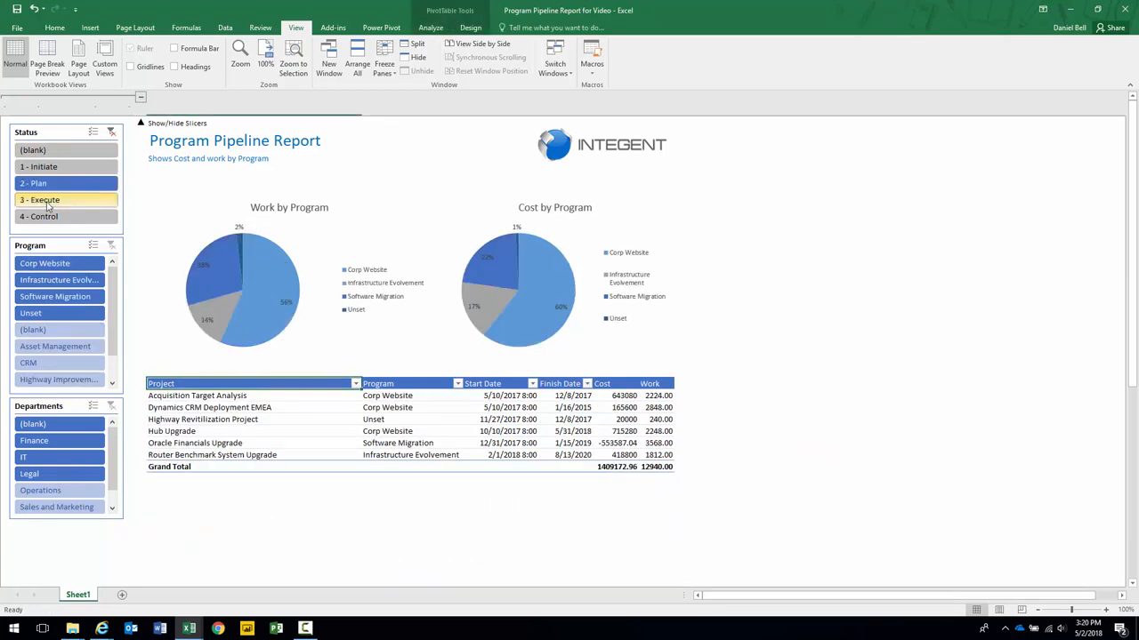
ctrl+click(46, 204)
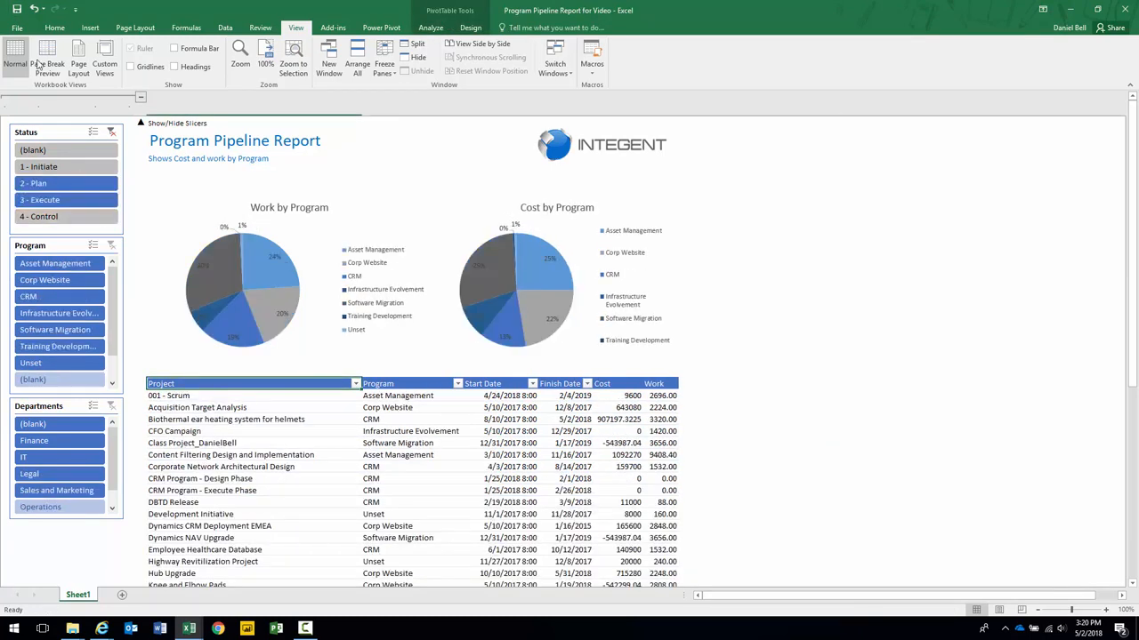
Step: Save the Program Pipeline Report for Video workbook to SharePoint and close it
click(16, 9)
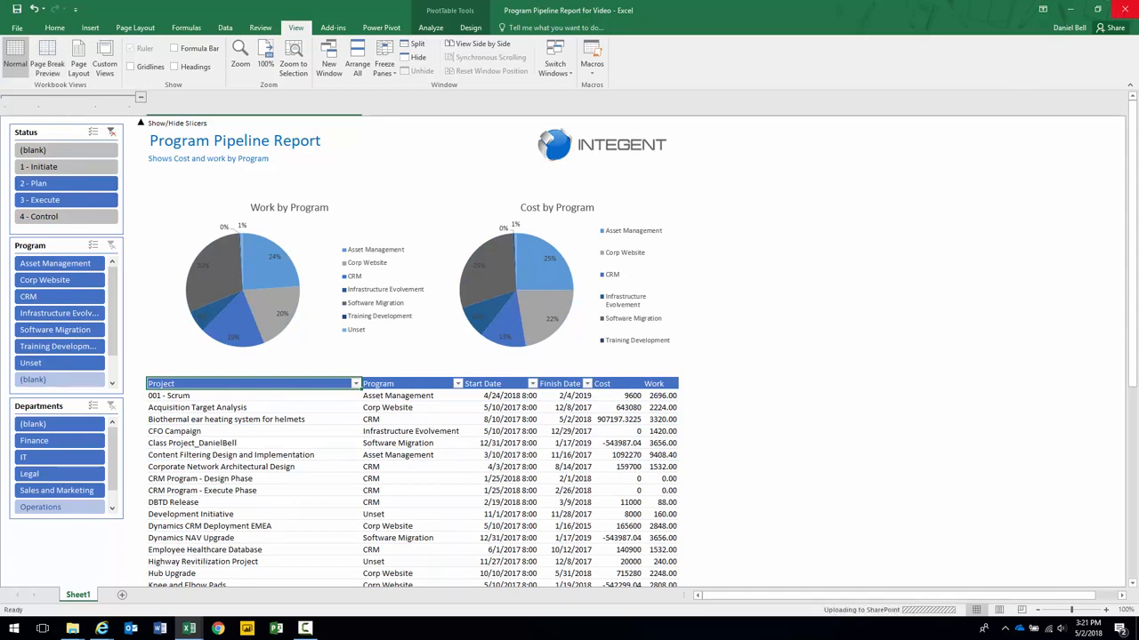
click(1125, 8)
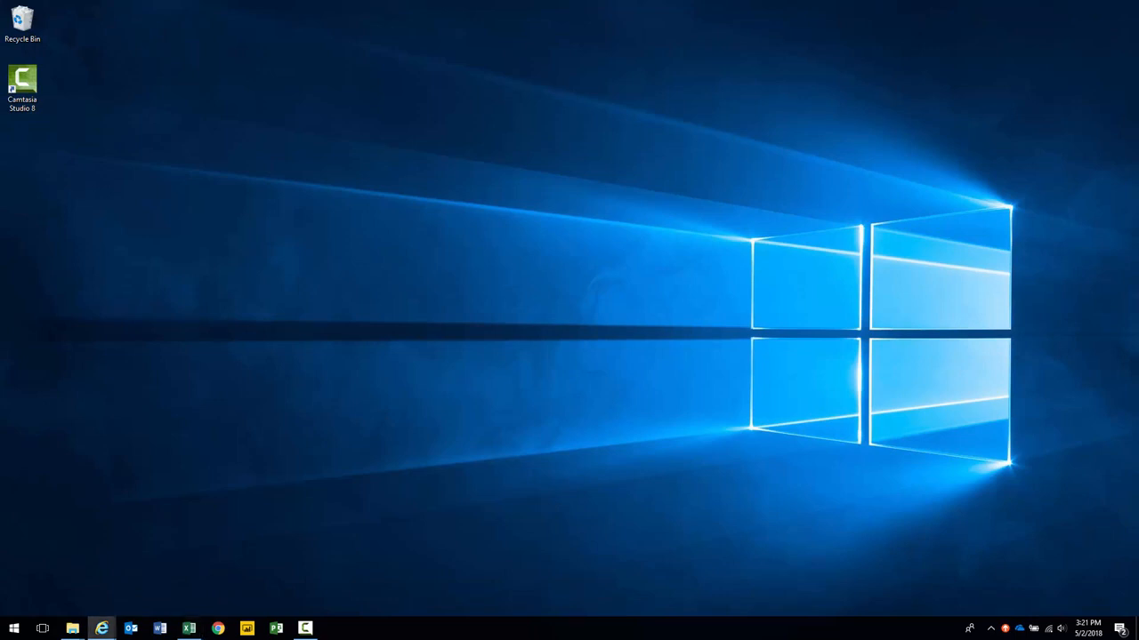
Step: Switch to Internet Explorer, refresh the PWA Reports library, and expand the 1 - Project Intake & Prioritization group
click(101, 628)
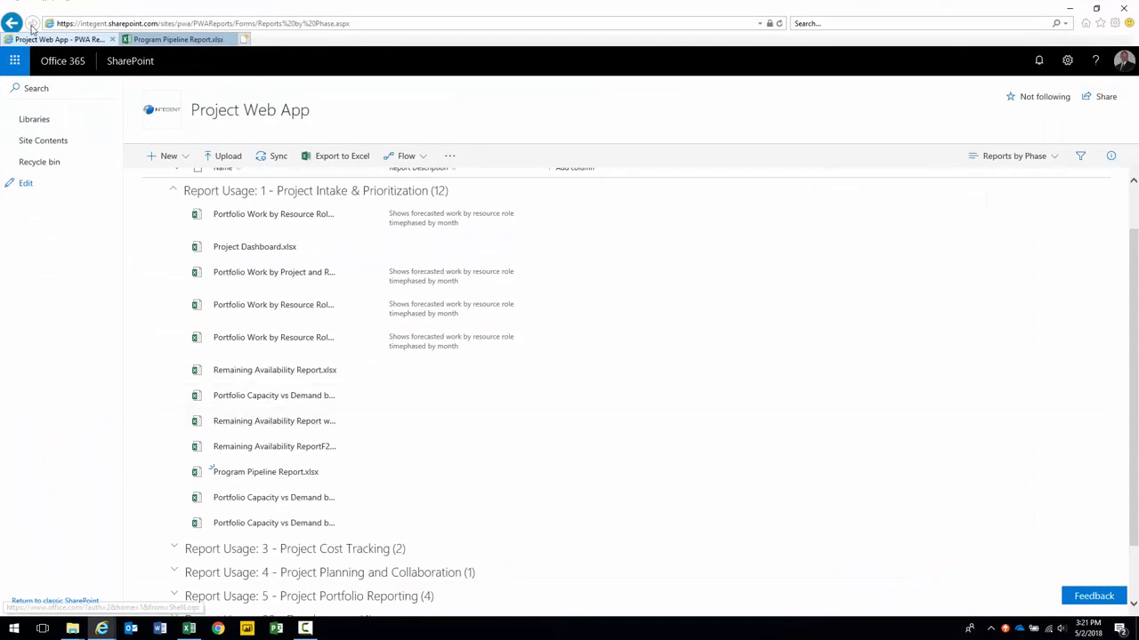
click(778, 23)
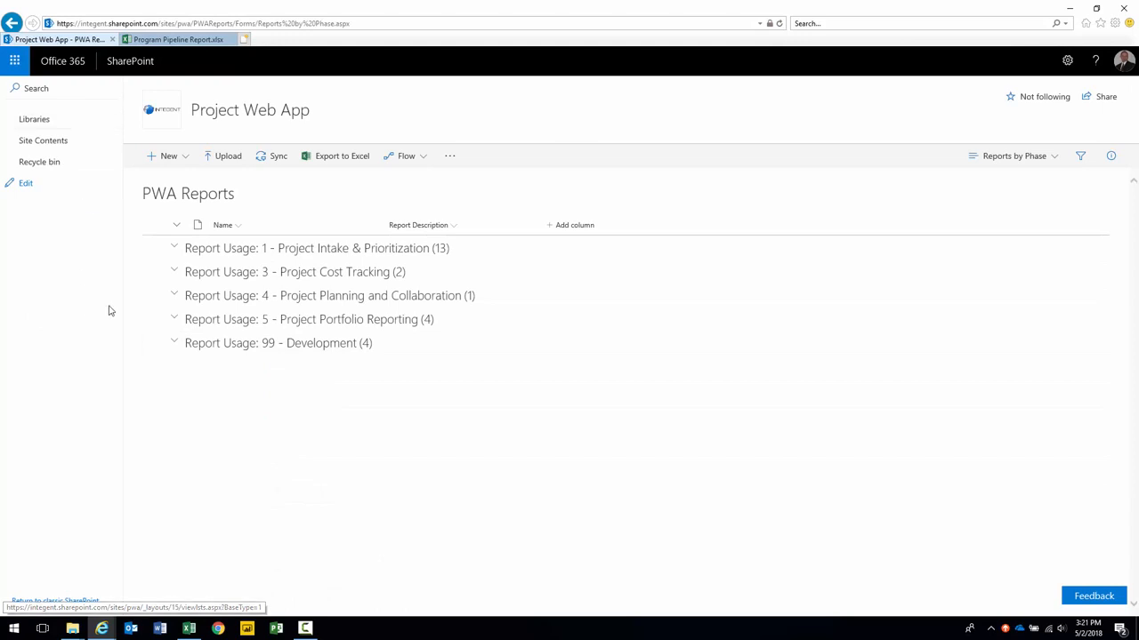
click(174, 247)
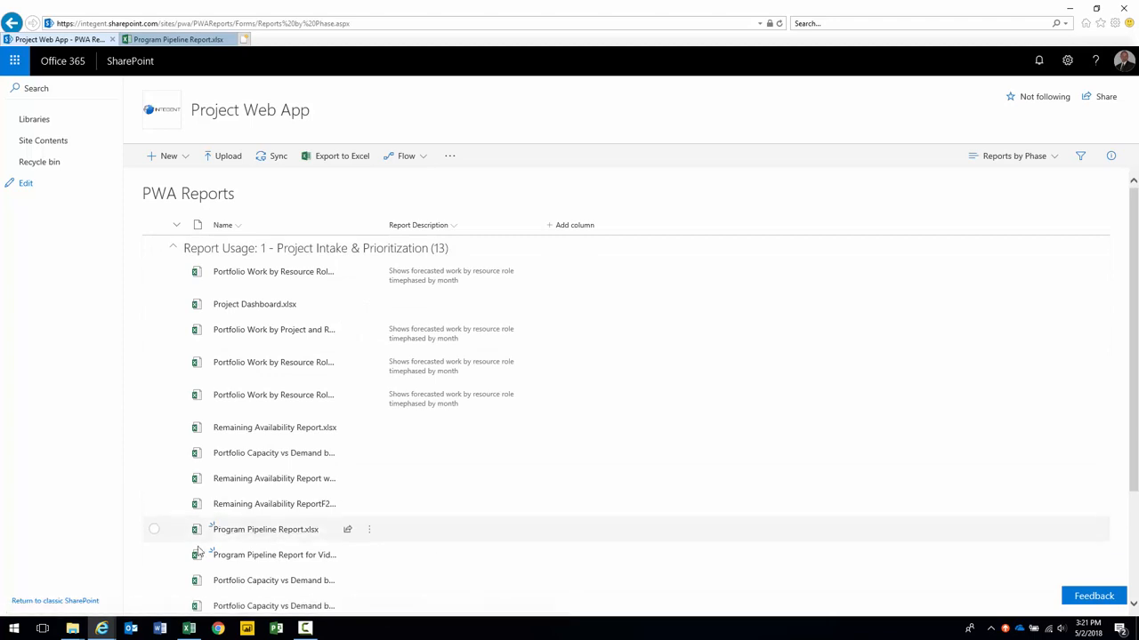
Step: Open Program Pipeline Report for Video.xlsx in Excel Online and look over its slicers, charts and project table
mouse_move(254, 560)
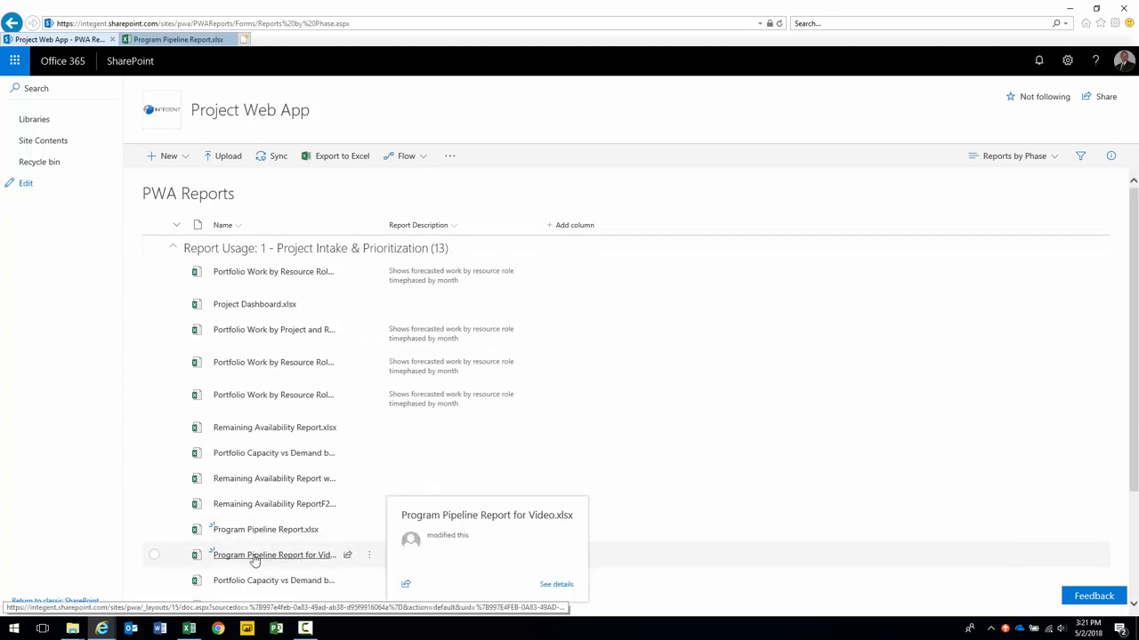
click(255, 560)
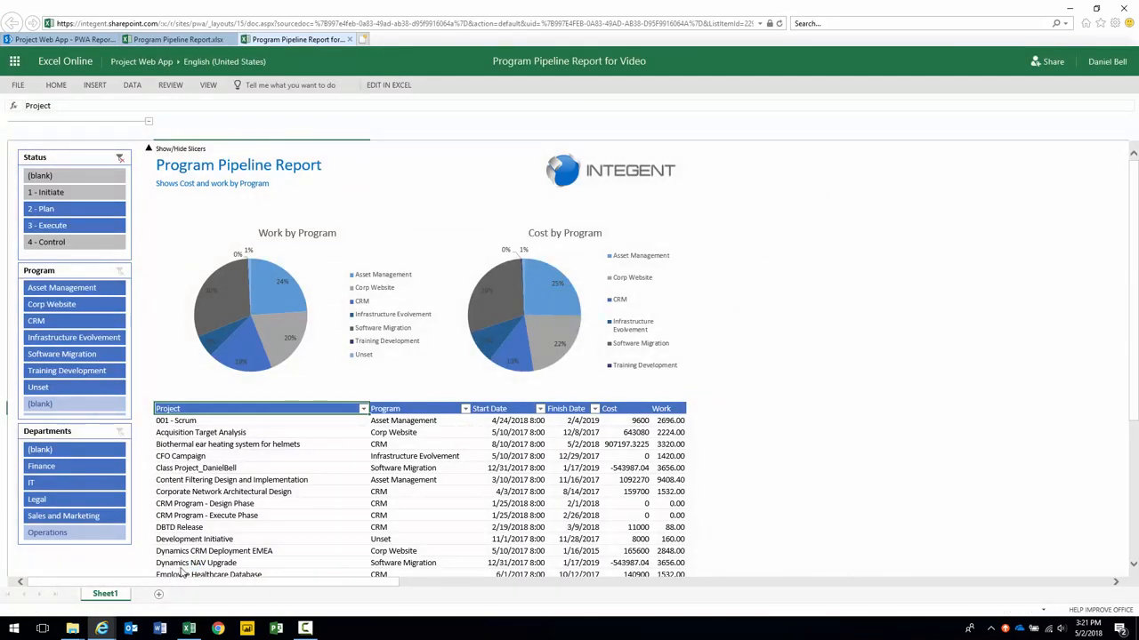
scroll(760, 518, down, 5)
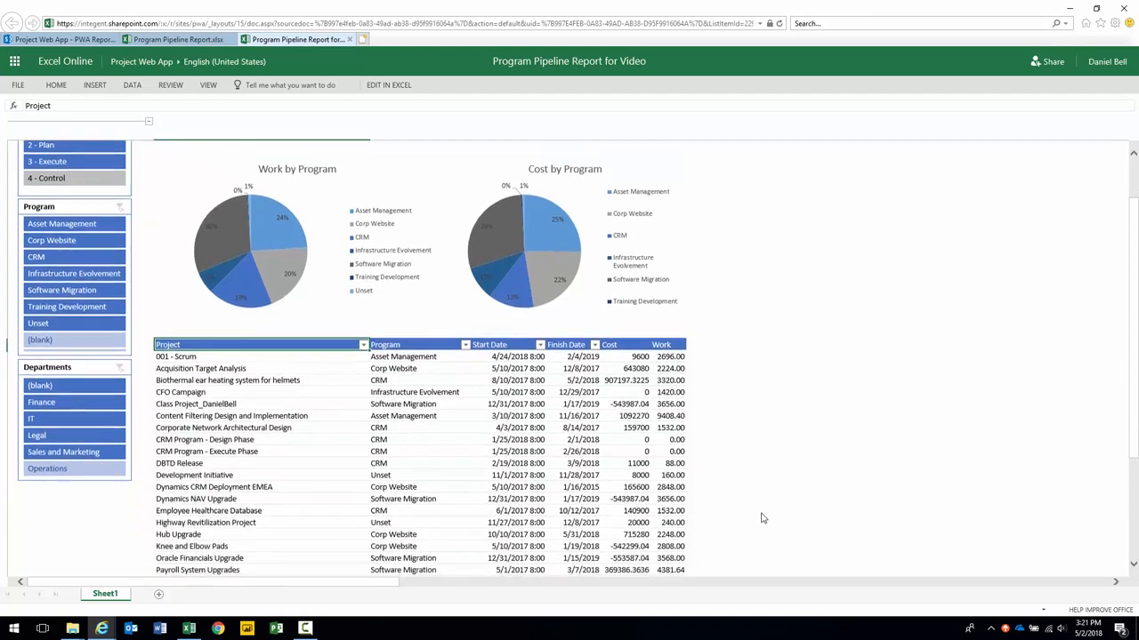
scroll(761, 517, up, 5)
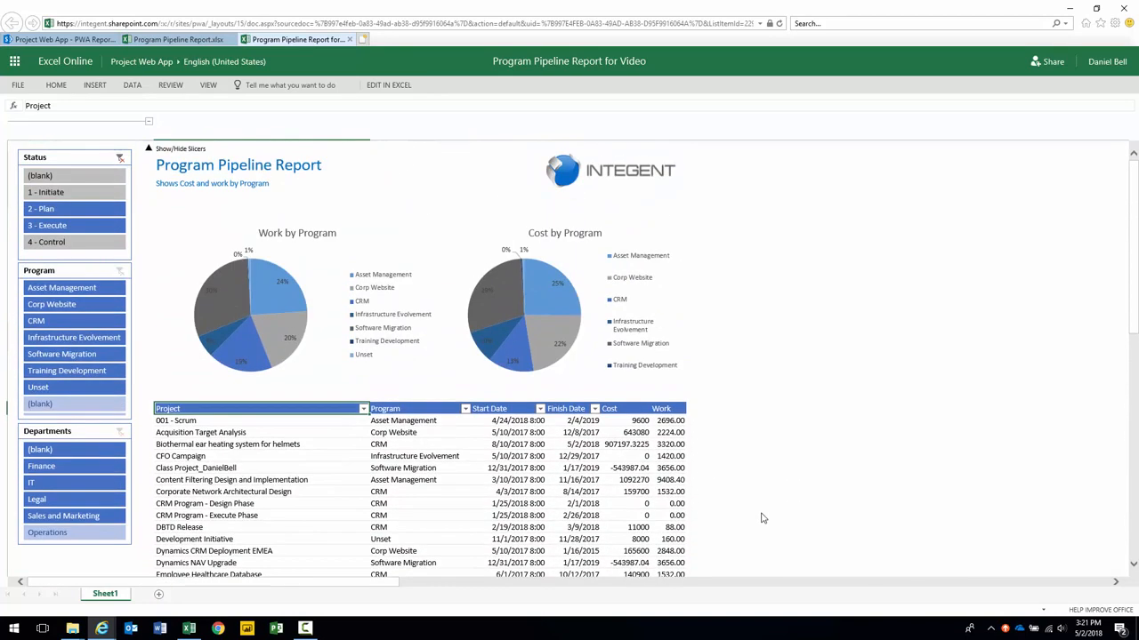